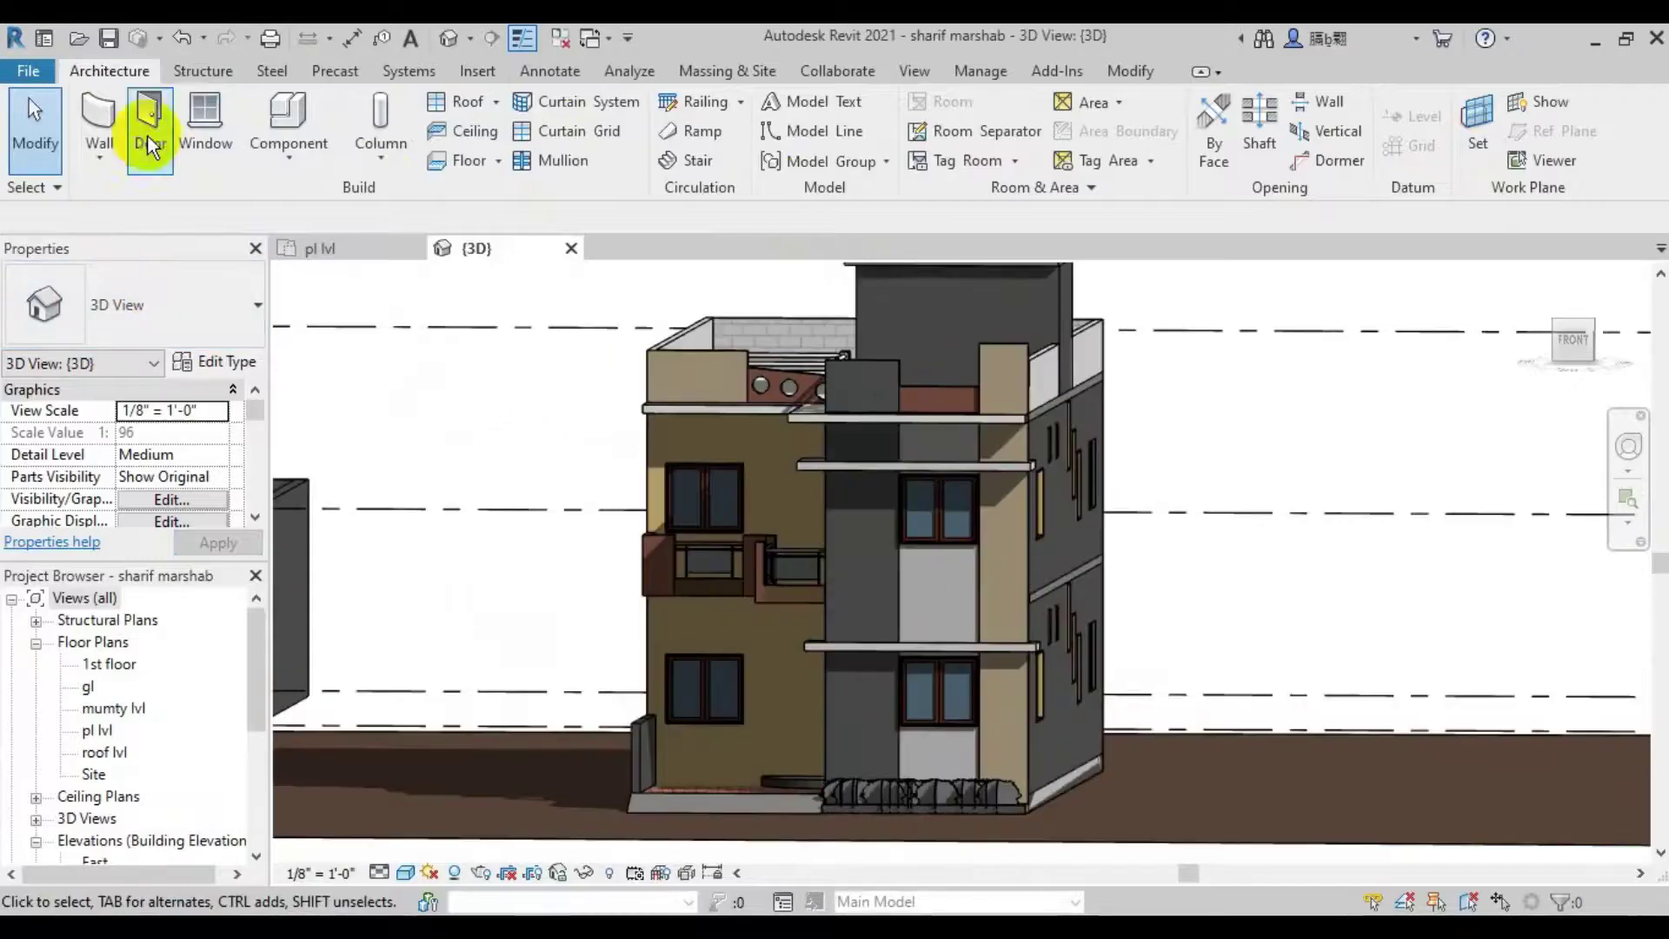
Start placing a door, look for a door family, then cancel door placement
{"action": "left_click", "coordinate": [150, 122]}
{"action": "left_click", "coordinate": [988, 122]}
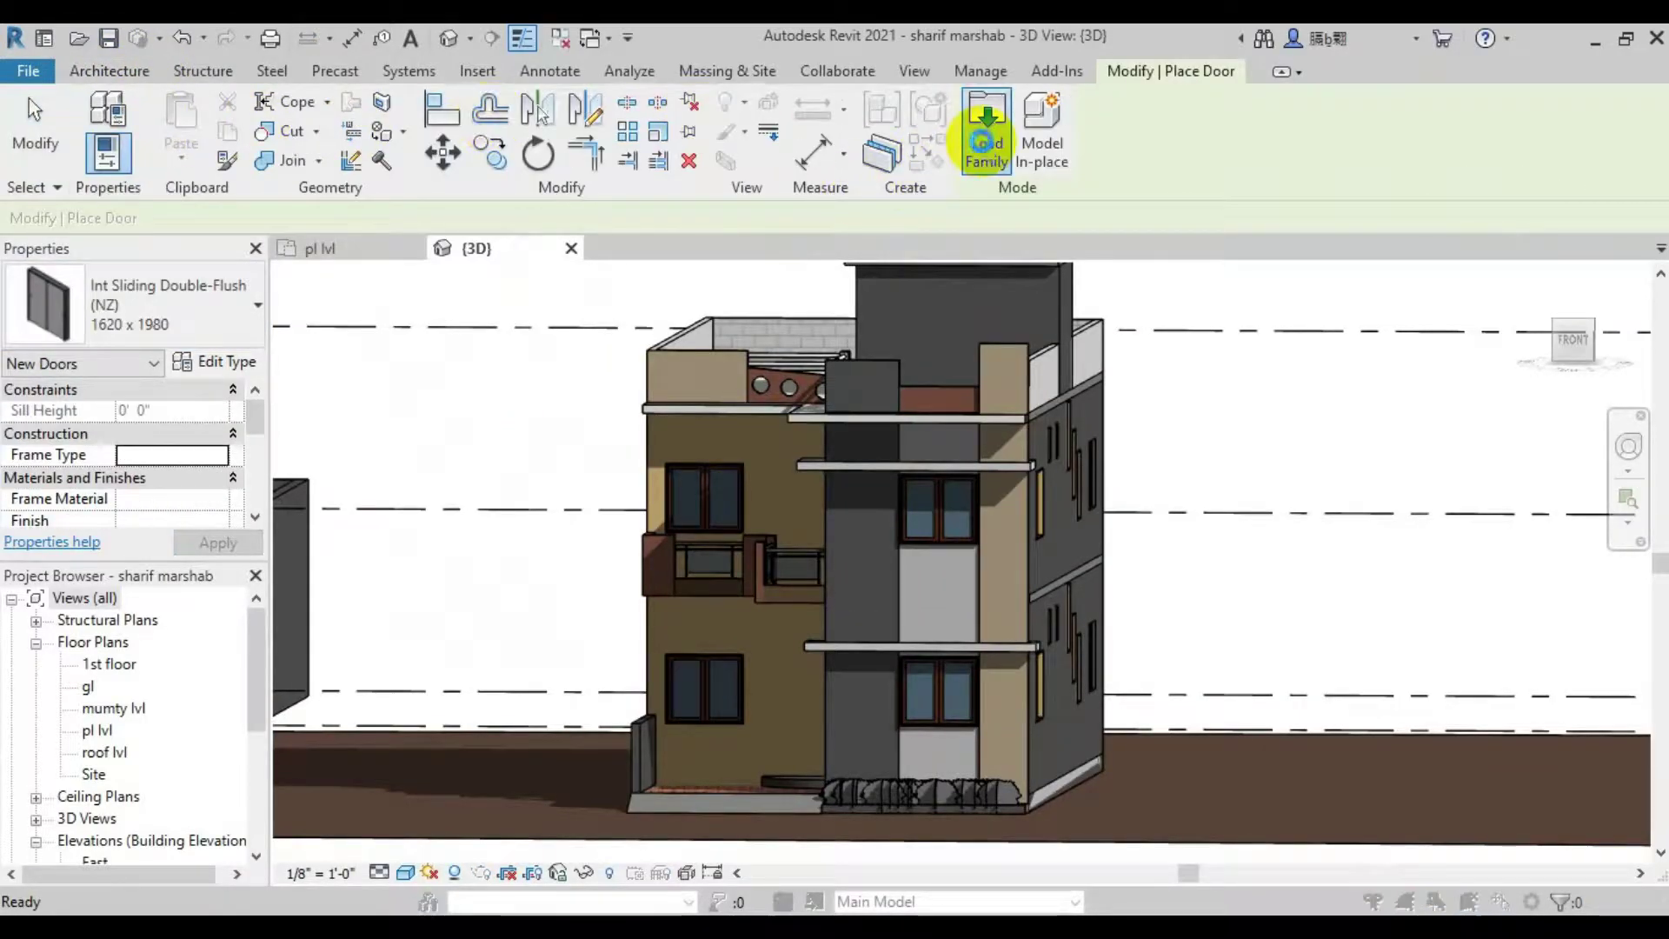
{"action": "key", "text": "Escape"}
{"action": "left_click", "coordinate": [155, 75]}
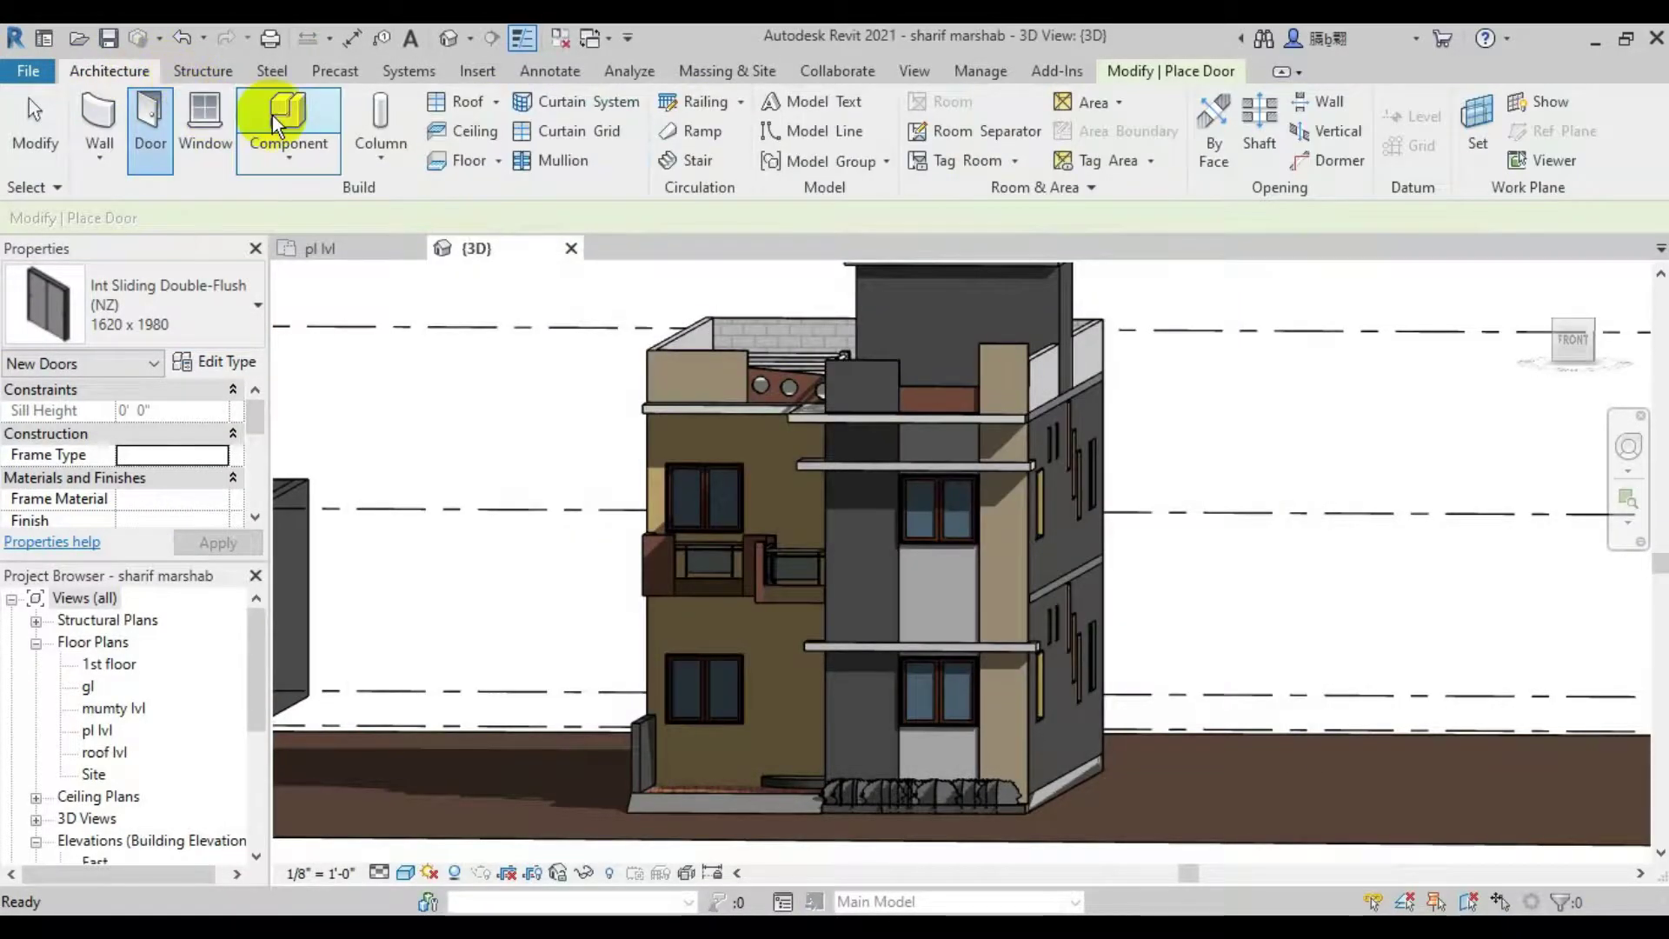
Start a new family from the Door template in the English_I family templates folder
{"action": "left_click", "coordinate": [29, 71]}
{"action": "mouse_move", "coordinate": [81, 164]}
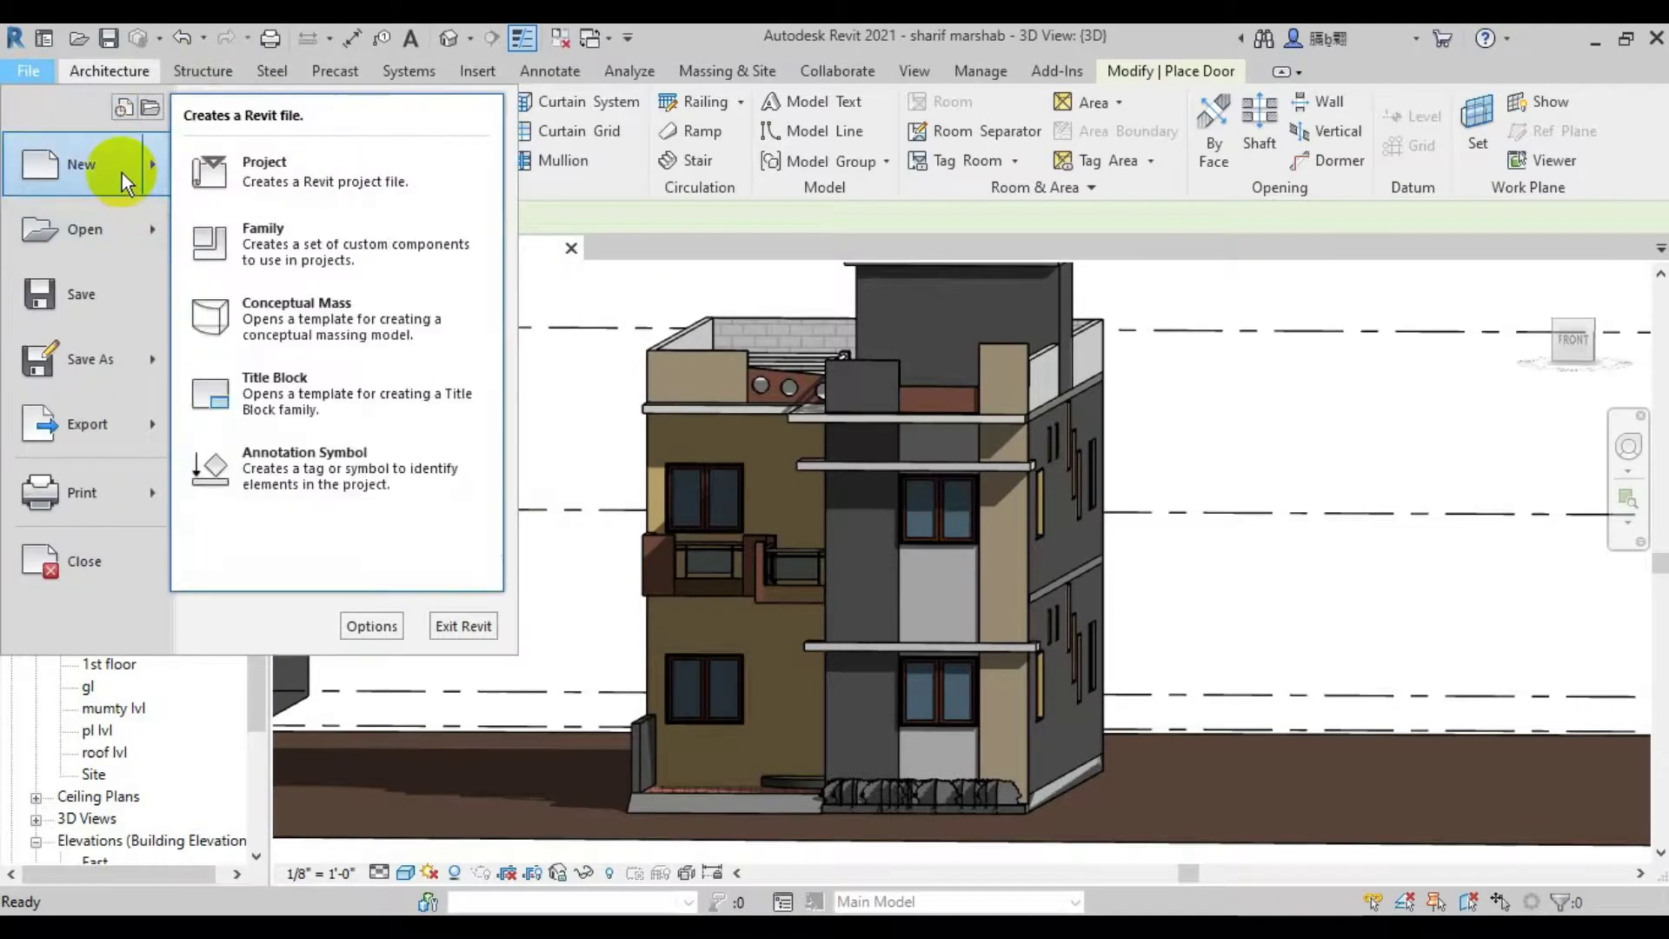
{"action": "left_click", "coordinate": [270, 242]}
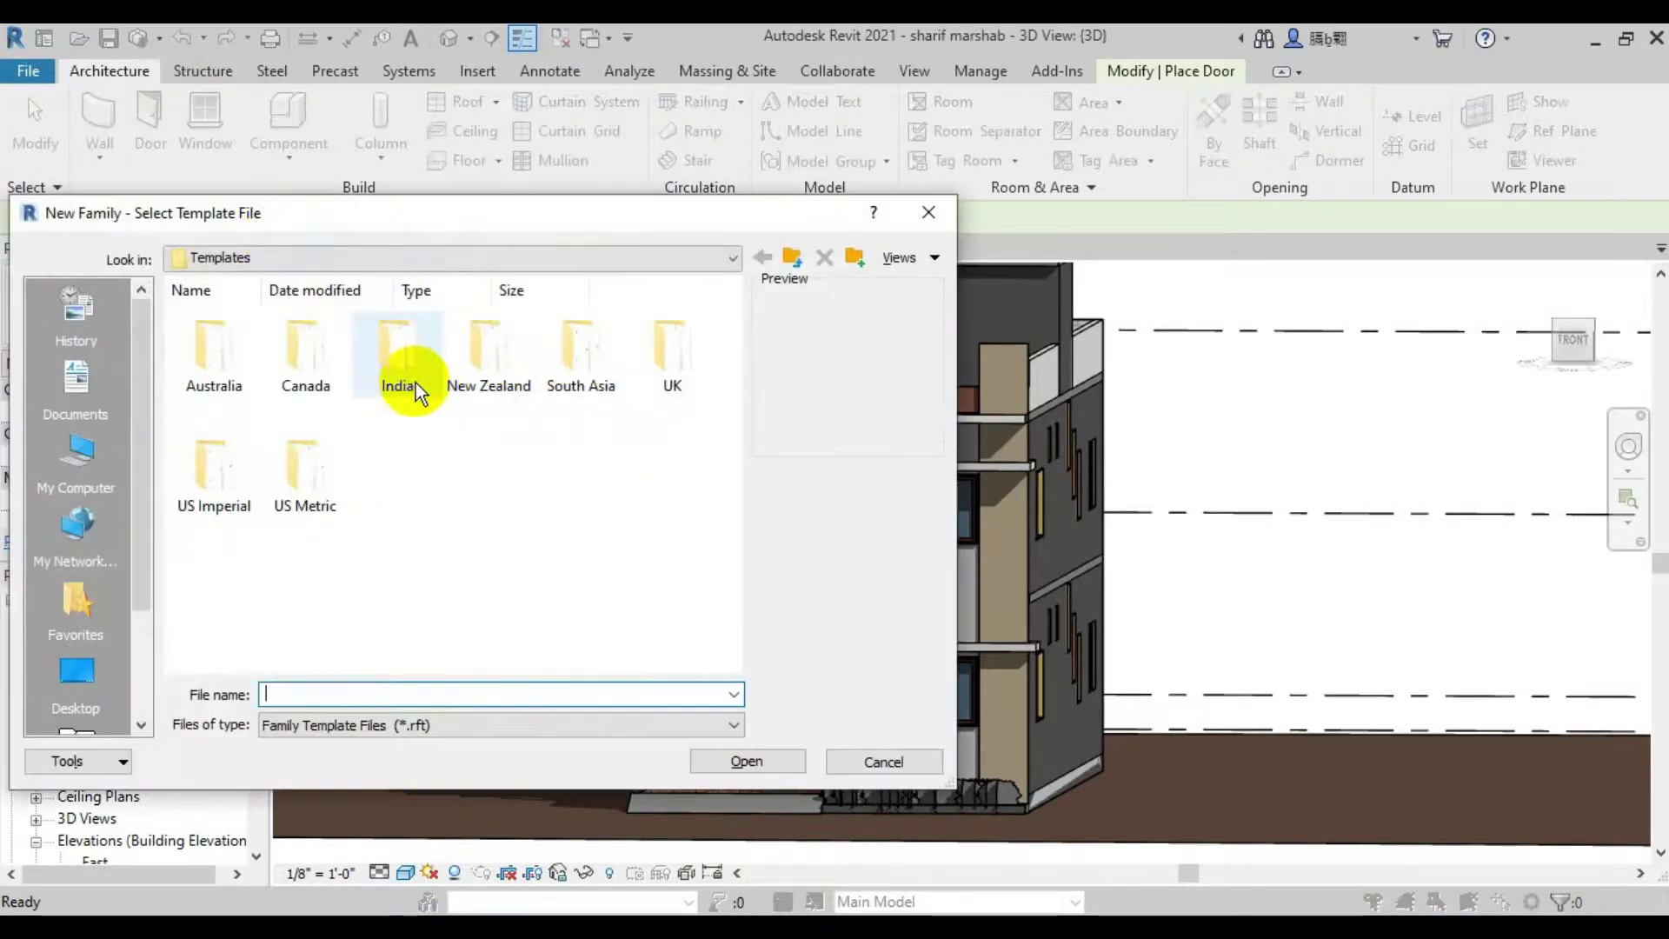
{"action": "left_click", "coordinate": [792, 258]}
{"action": "double_click", "coordinate": [306, 382]}
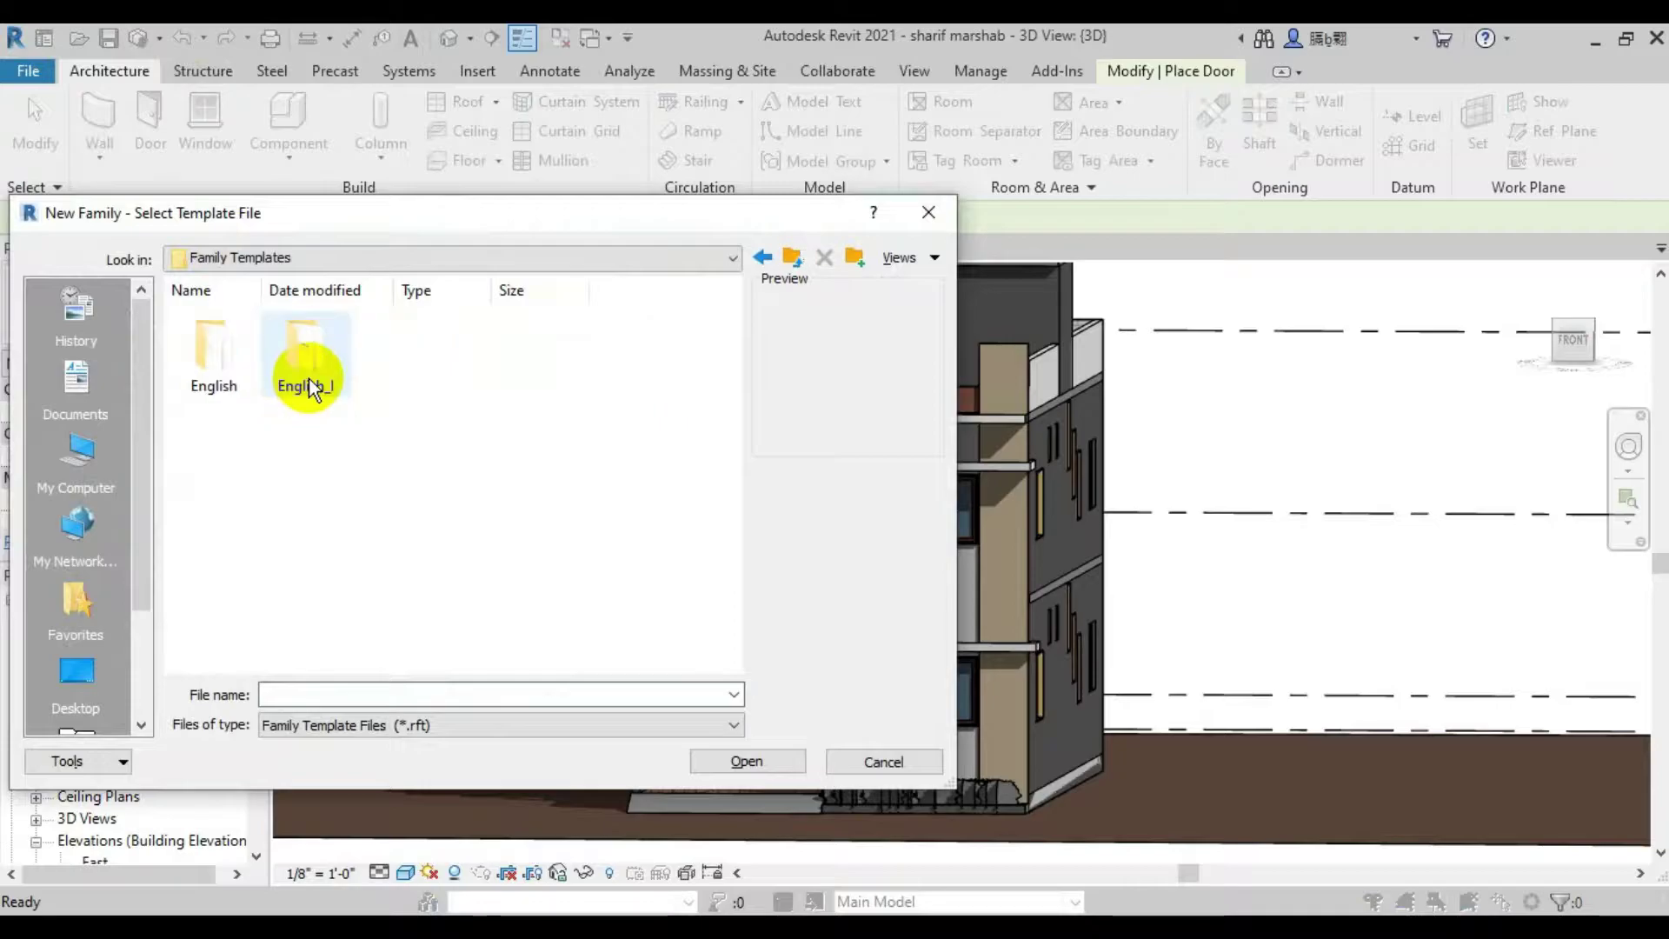
{"action": "scroll", "coordinate": [286, 452], "scroll_direction": "down", "scroll_amount": 2}
{"action": "double_click", "coordinate": [205, 522]}
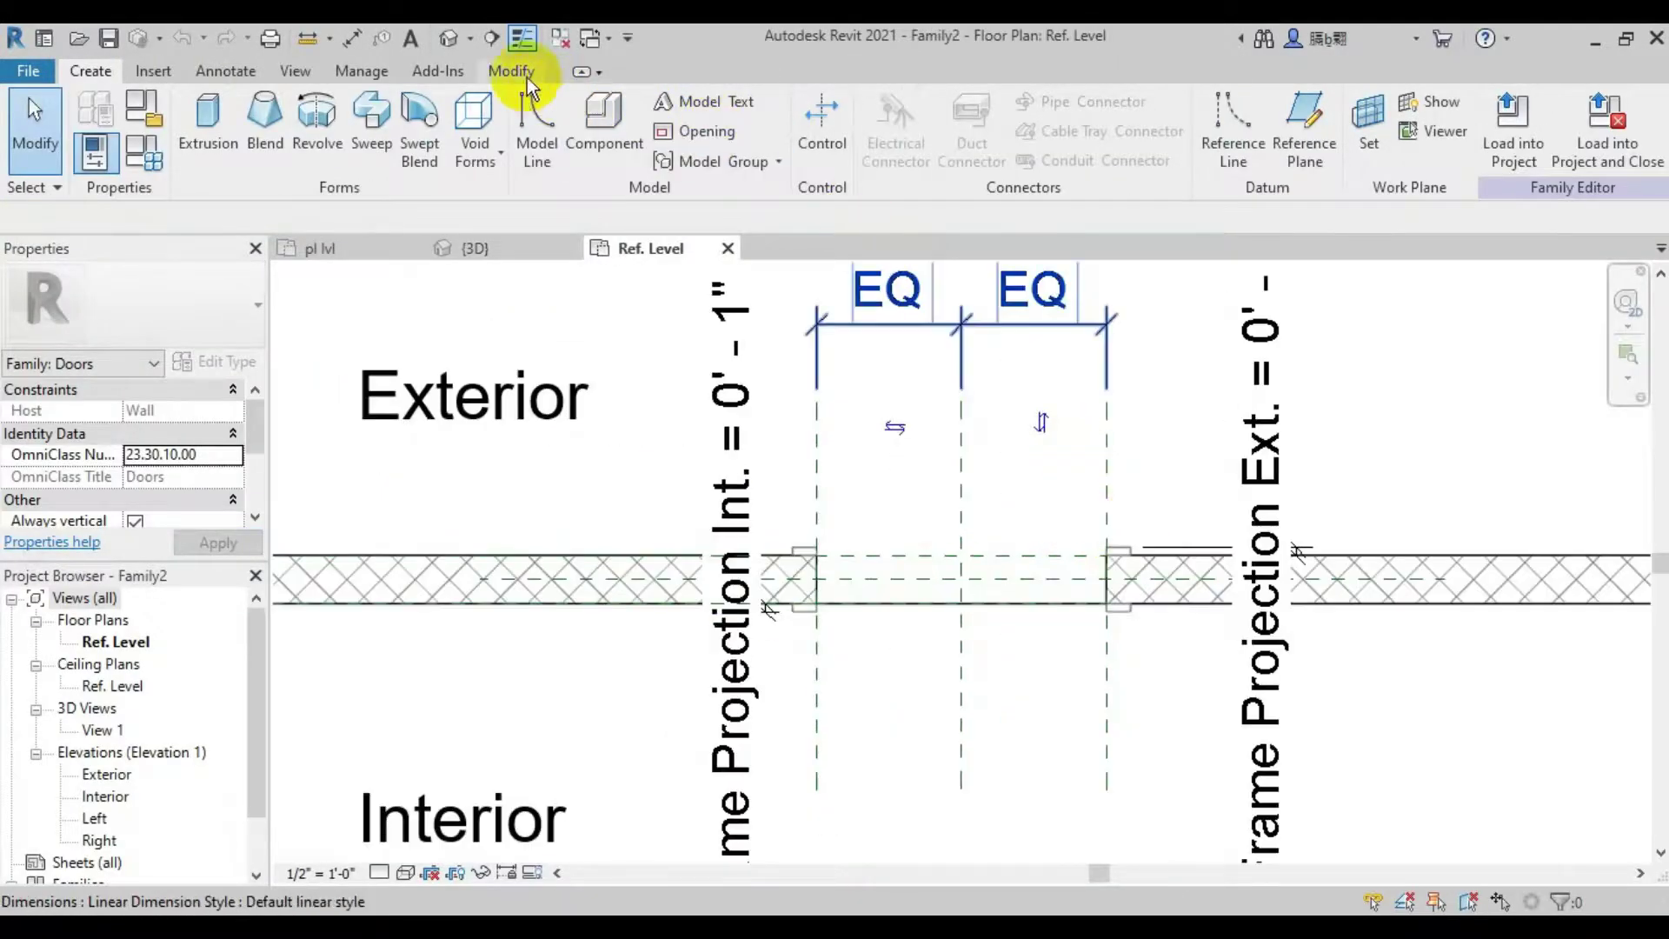
View the family in 3D at 1/2" = 1'-0" scale and orbit around the wall
{"action": "left_click", "coordinate": [449, 37]}
{"action": "left_click", "coordinate": [322, 873]}
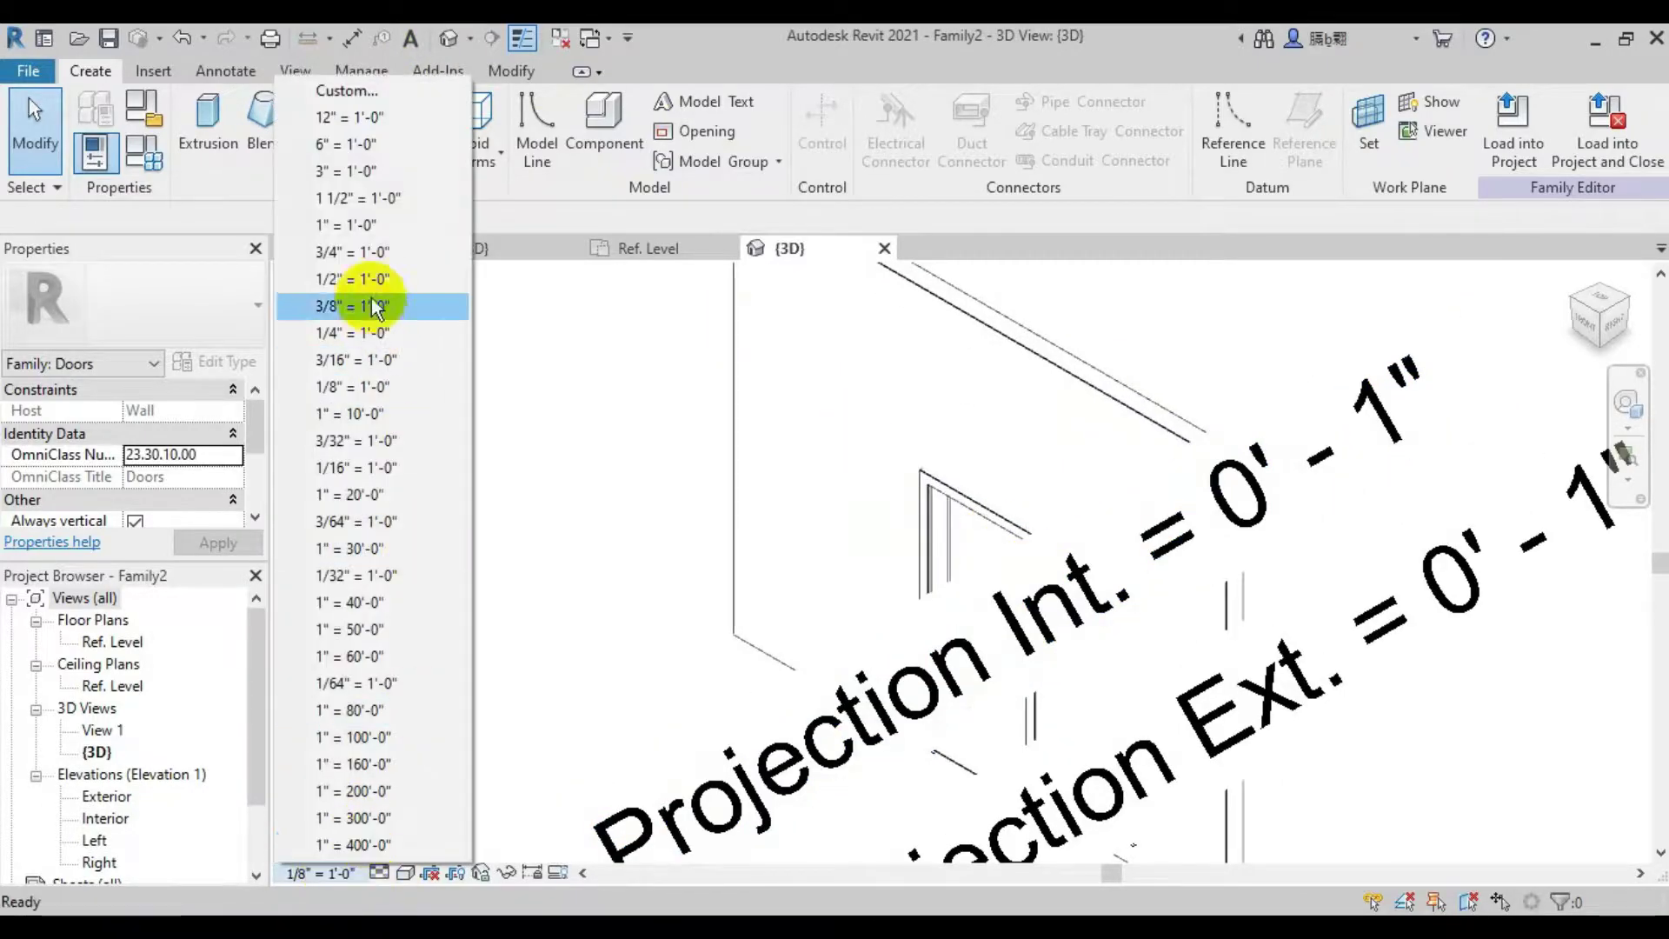
{"action": "left_click", "coordinate": [374, 279]}
{"action": "left_click", "coordinate": [1034, 570]}
{"action": "left_click", "coordinate": [1109, 483]}
{"action": "middle_click_drag", "start_coordinate": [1109, 484], "coordinate": [920, 445], "text": "shift"}
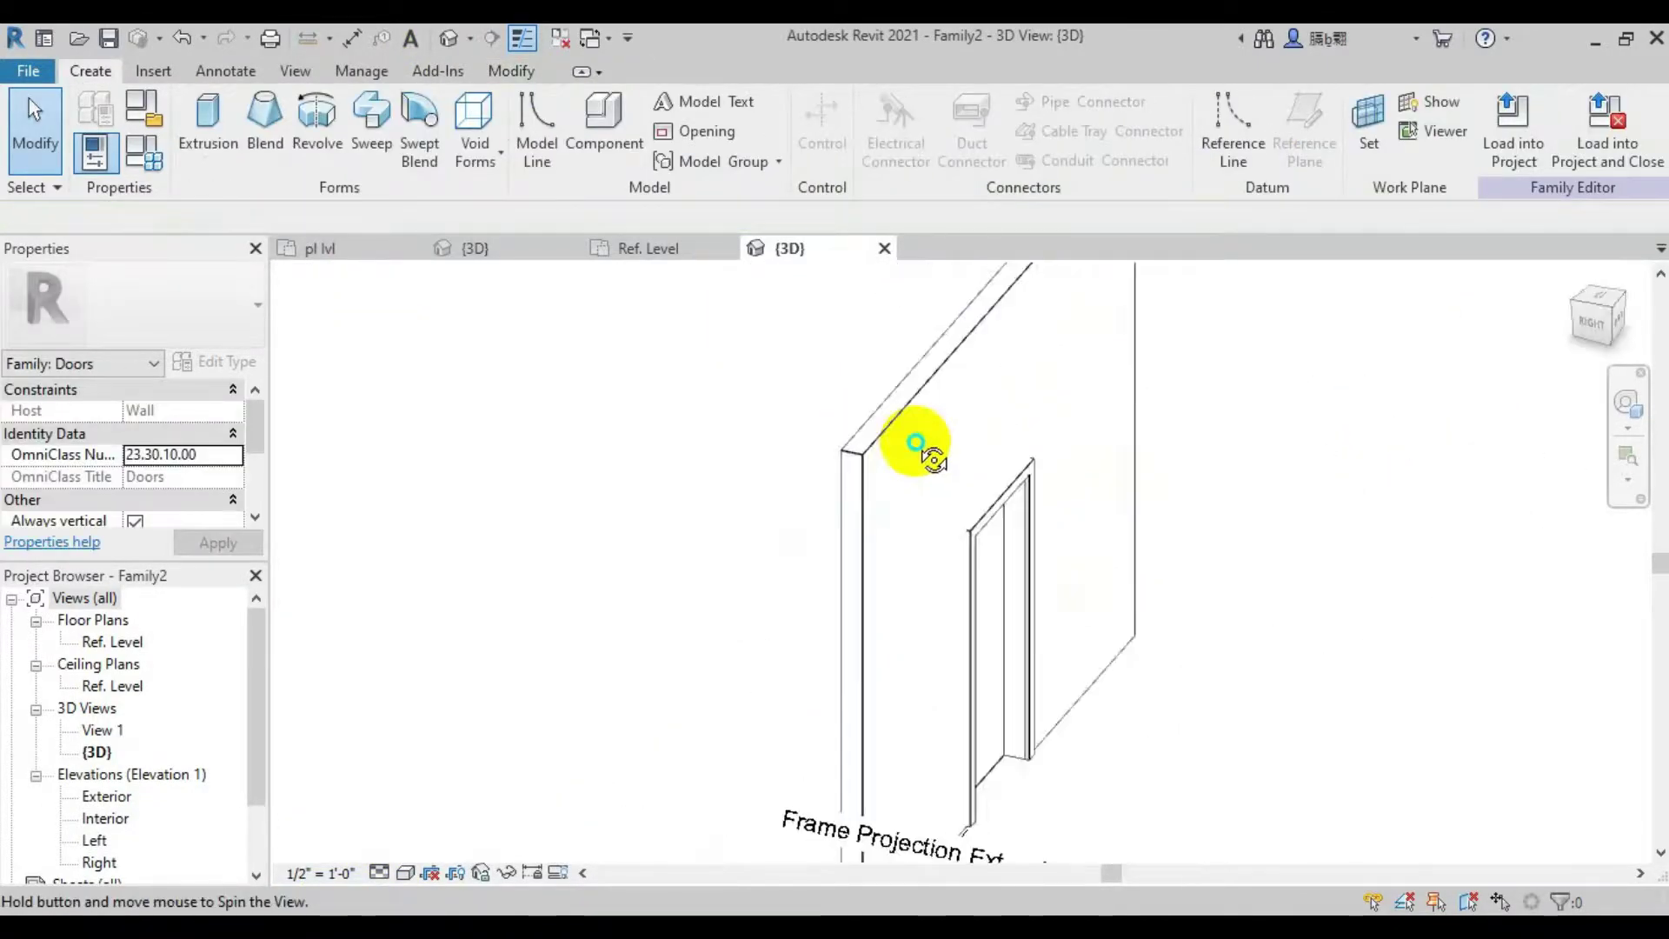
{"action": "left_click", "coordinate": [1034, 468]}
{"action": "left_click", "coordinate": [798, 477]}
{"action": "mouse_move", "coordinate": [798, 477]}
{"action": "middle_mouse_down", "text": "shift"}
{"action": "mouse_move", "coordinate": [1127, 447]}
{"action": "mouse_move", "coordinate": [875, 607]}
{"action": "middle_mouse_up", "text": "shift"}
Return to the Ref. Level plan and start a solid extrusion
{"action": "left_click", "coordinate": [619, 249]}
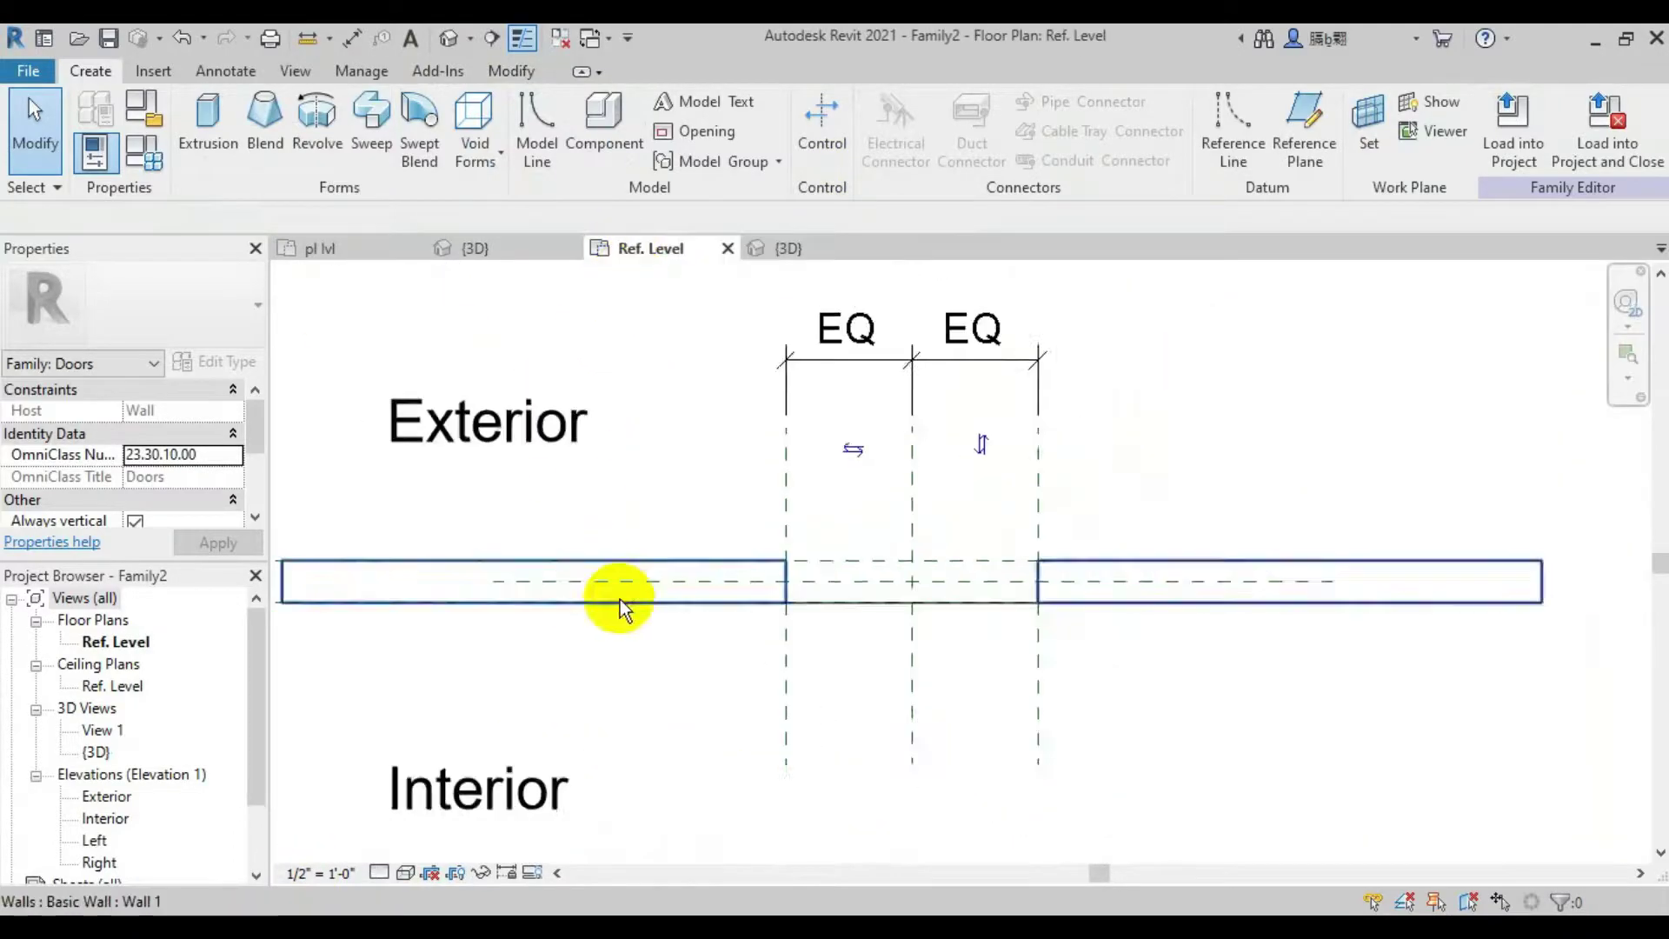
{"action": "scroll", "coordinate": [765, 584], "scroll_direction": "up", "scroll_amount": 2}
{"action": "scroll", "coordinate": [793, 663], "scroll_direction": "up", "scroll_amount": 2}
{"action": "scroll", "coordinate": [772, 683], "scroll_direction": "down", "scroll_amount": 3}
{"action": "scroll", "coordinate": [772, 683], "scroll_direction": "down", "scroll_amount": 1}
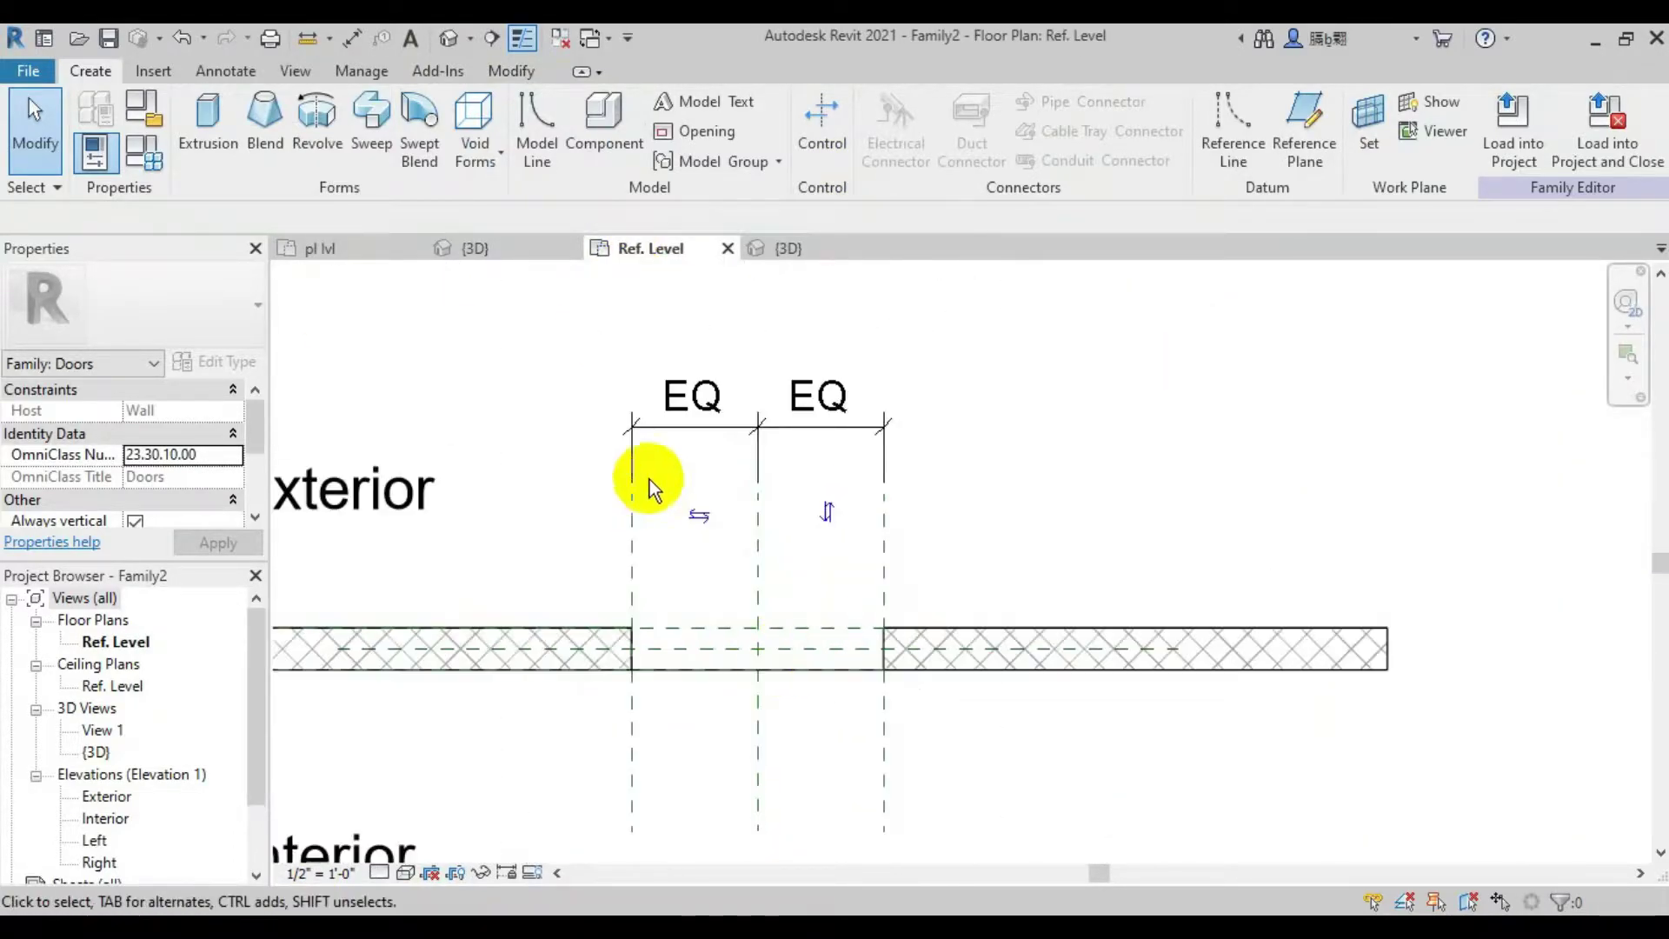
{"action": "left_click", "coordinate": [209, 121]}
{"action": "scroll", "coordinate": [716, 690], "scroll_direction": "up", "scroll_amount": 3}
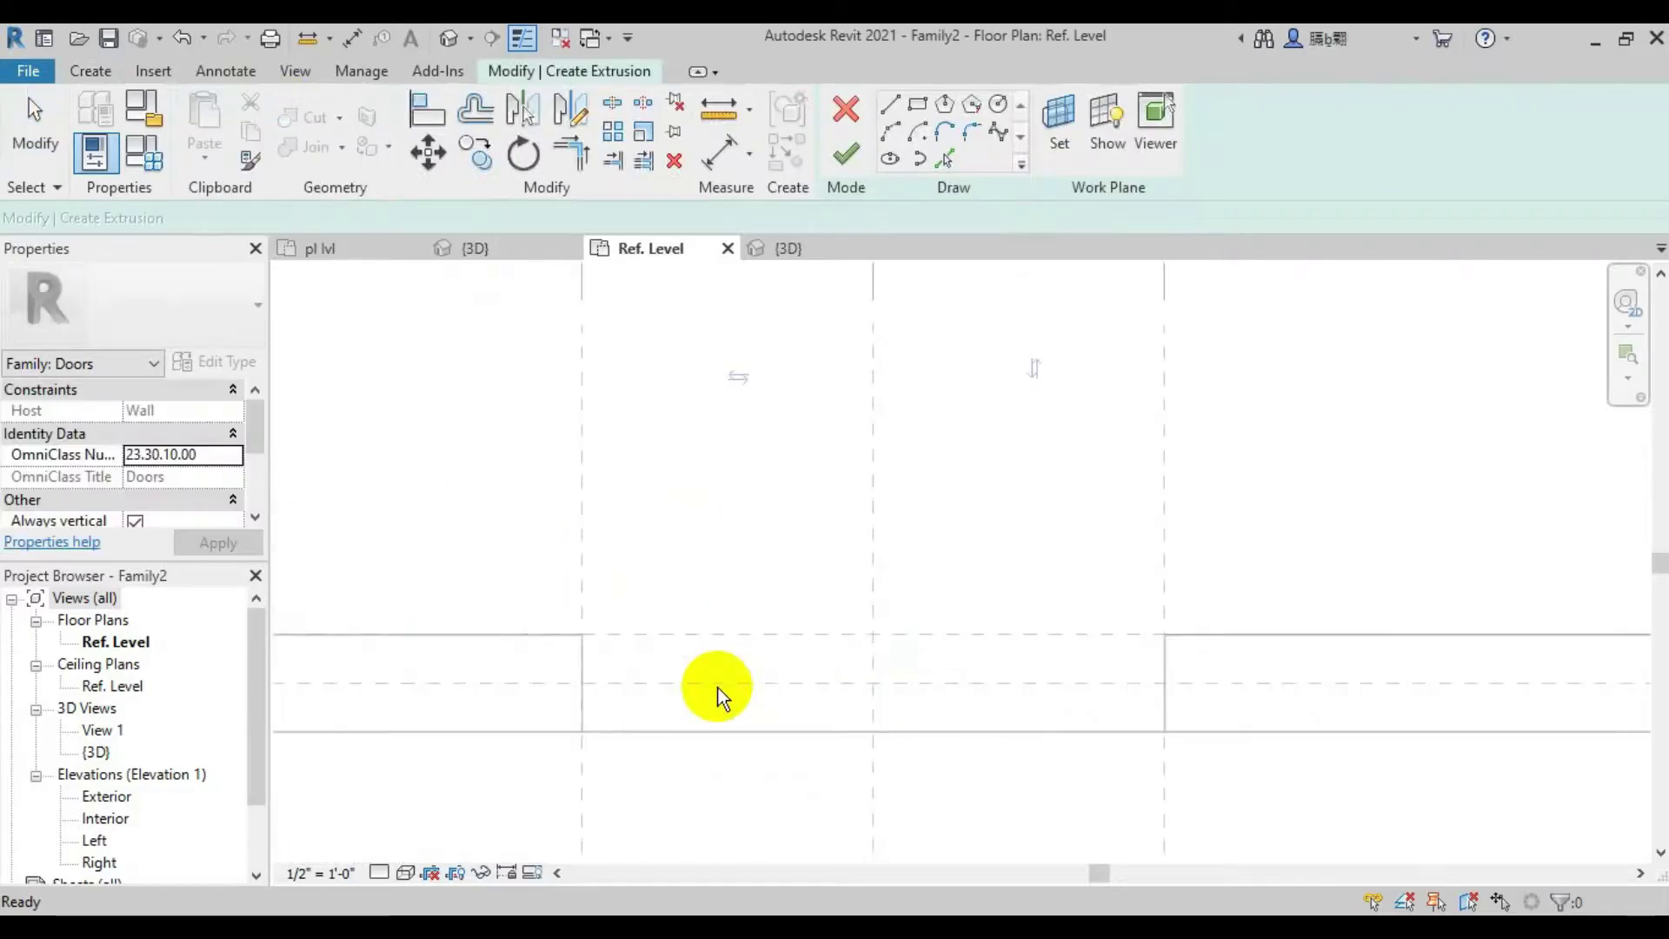
Sketch a small rectangle for the left post at the opening's left edge
{"action": "left_click", "coordinate": [918, 111]}
{"action": "left_click", "coordinate": [512, 607]}
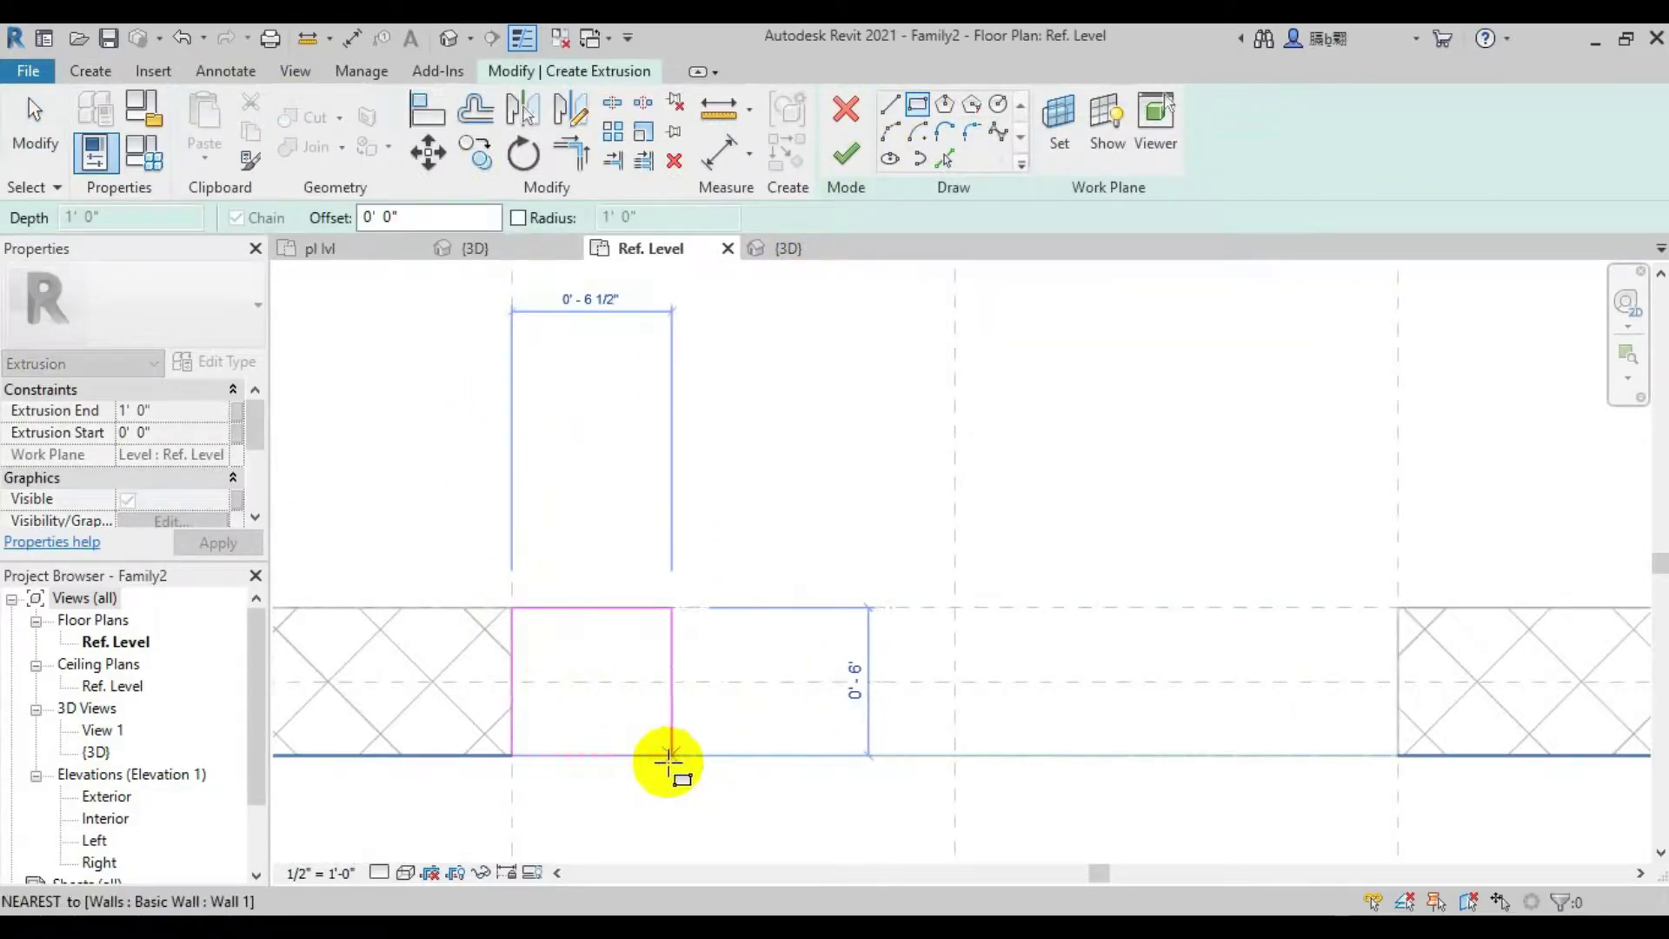
{"action": "left_click", "coordinate": [644, 755]}
{"action": "key", "text": "Escape"}
{"action": "left_click", "coordinate": [644, 689]}
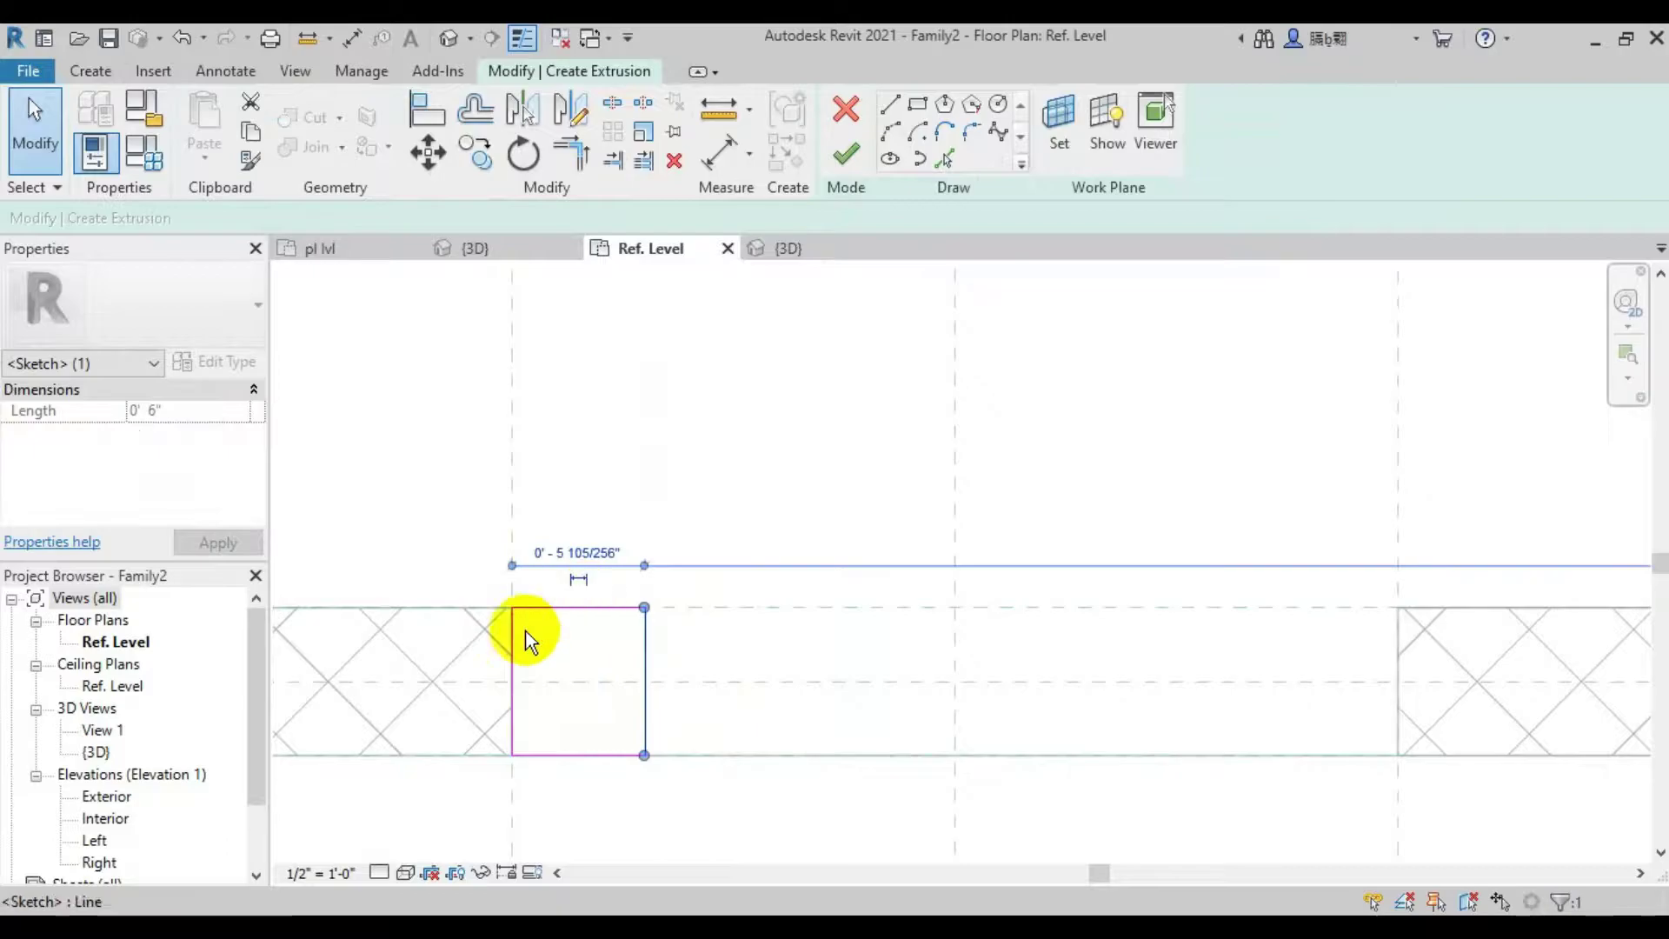
{"action": "left_click", "coordinate": [591, 530]}
{"action": "scroll", "coordinate": [591, 529], "scroll_direction": "down", "scroll_amount": 2}
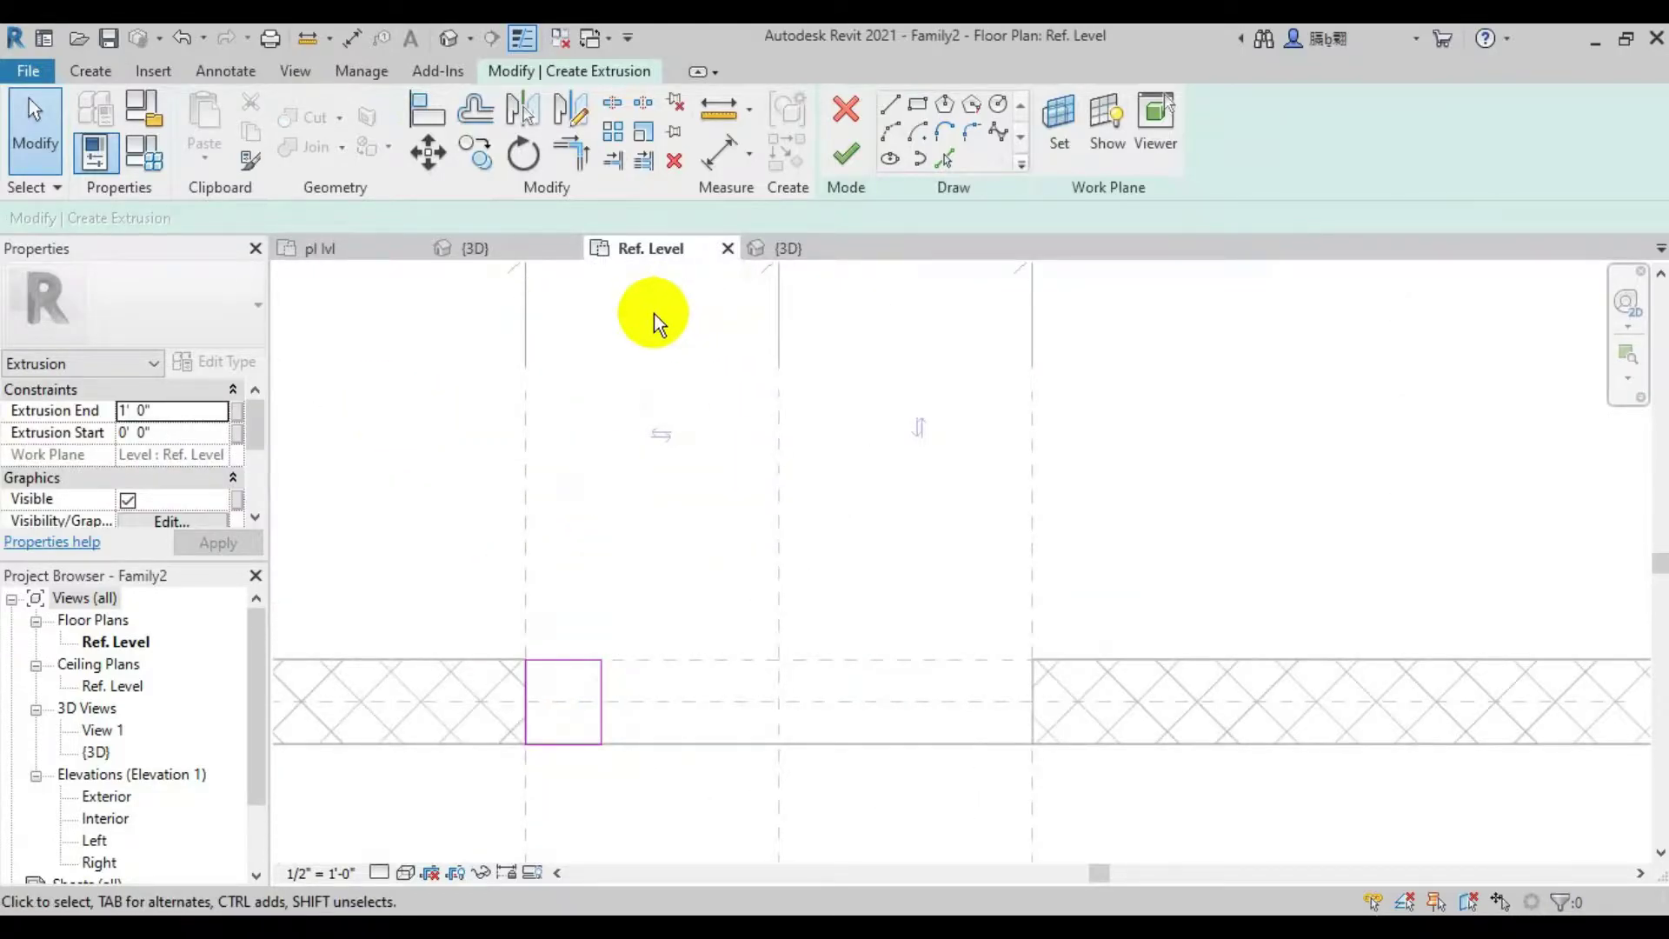
Select the rectangle's sketch lines in 3D and open Family Types
{"action": "left_click", "coordinate": [788, 248]}
{"action": "scroll", "coordinate": [944, 817], "scroll_direction": "up", "scroll_amount": 3}
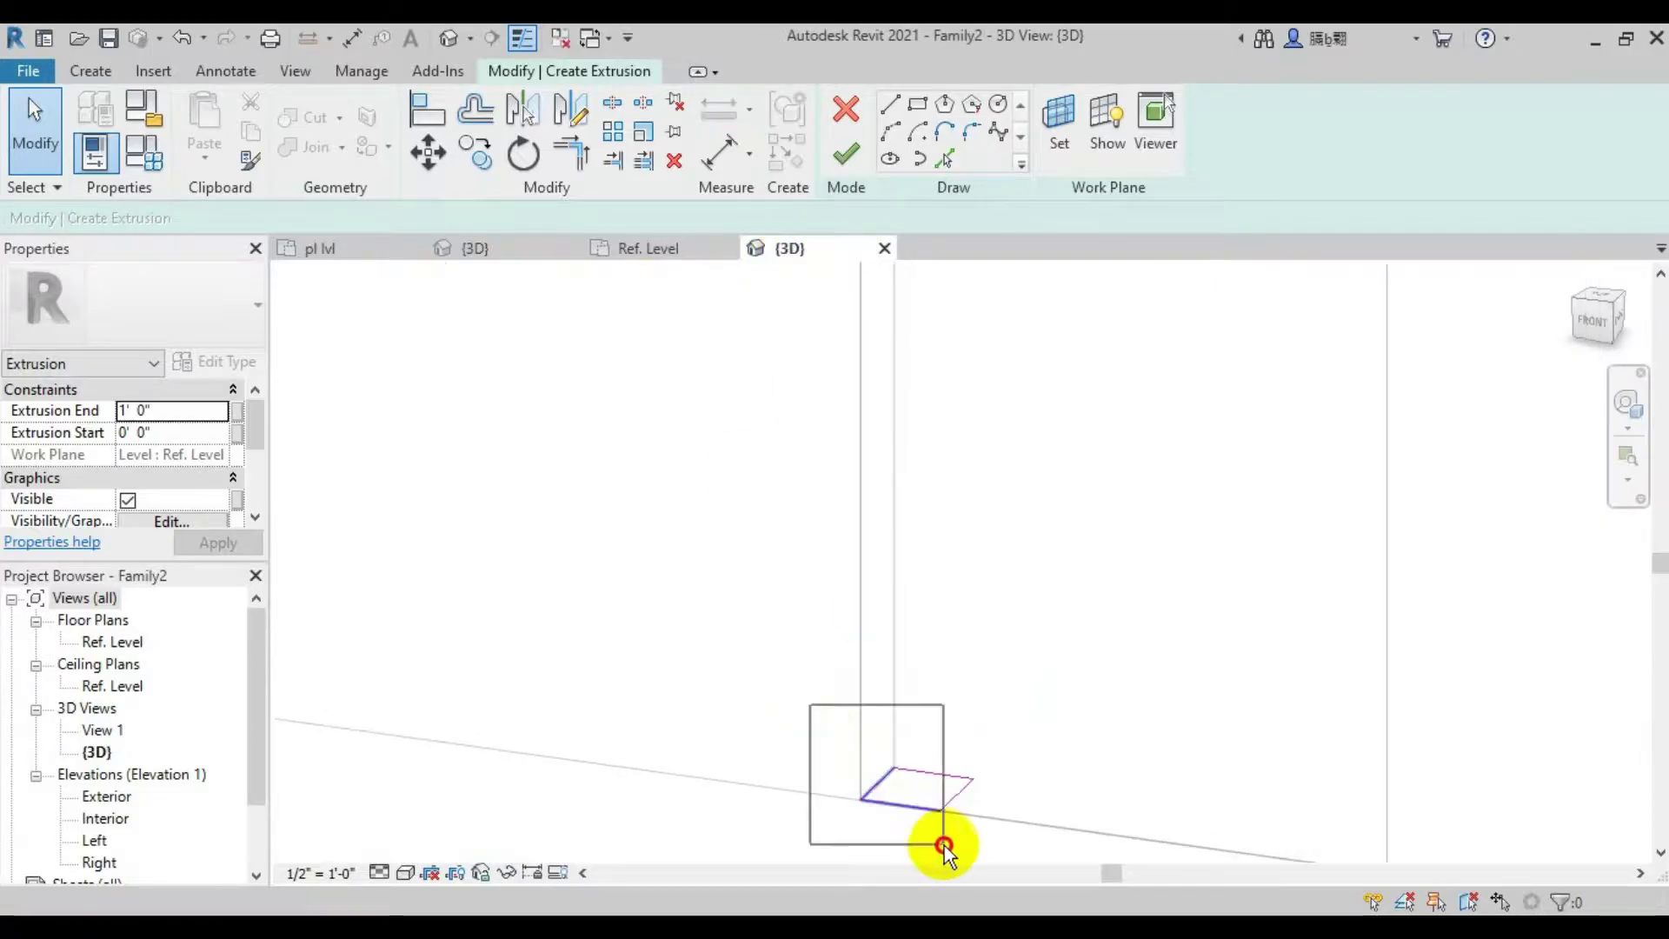
{"action": "left_click_drag", "start_coordinate": [943, 845], "coordinate": [943, 845]}
{"action": "left_click", "coordinate": [143, 149]}
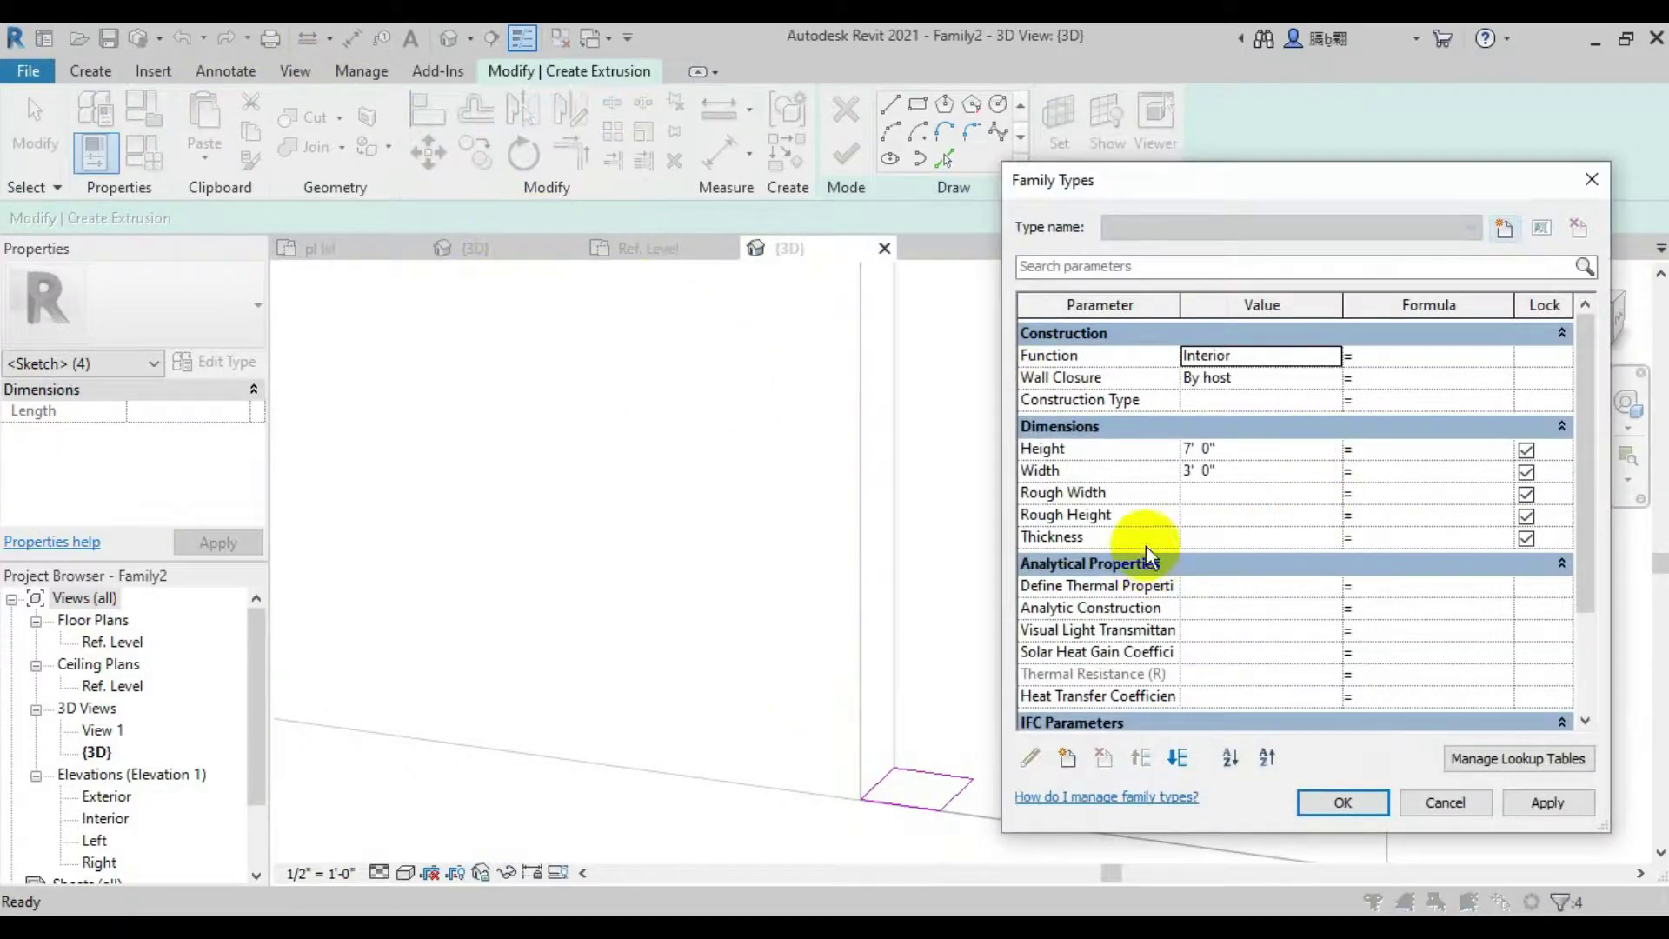
Add a Material type parameter named 'column', browse its materials, and close Family Types
{"action": "left_click", "coordinate": [1068, 758]}
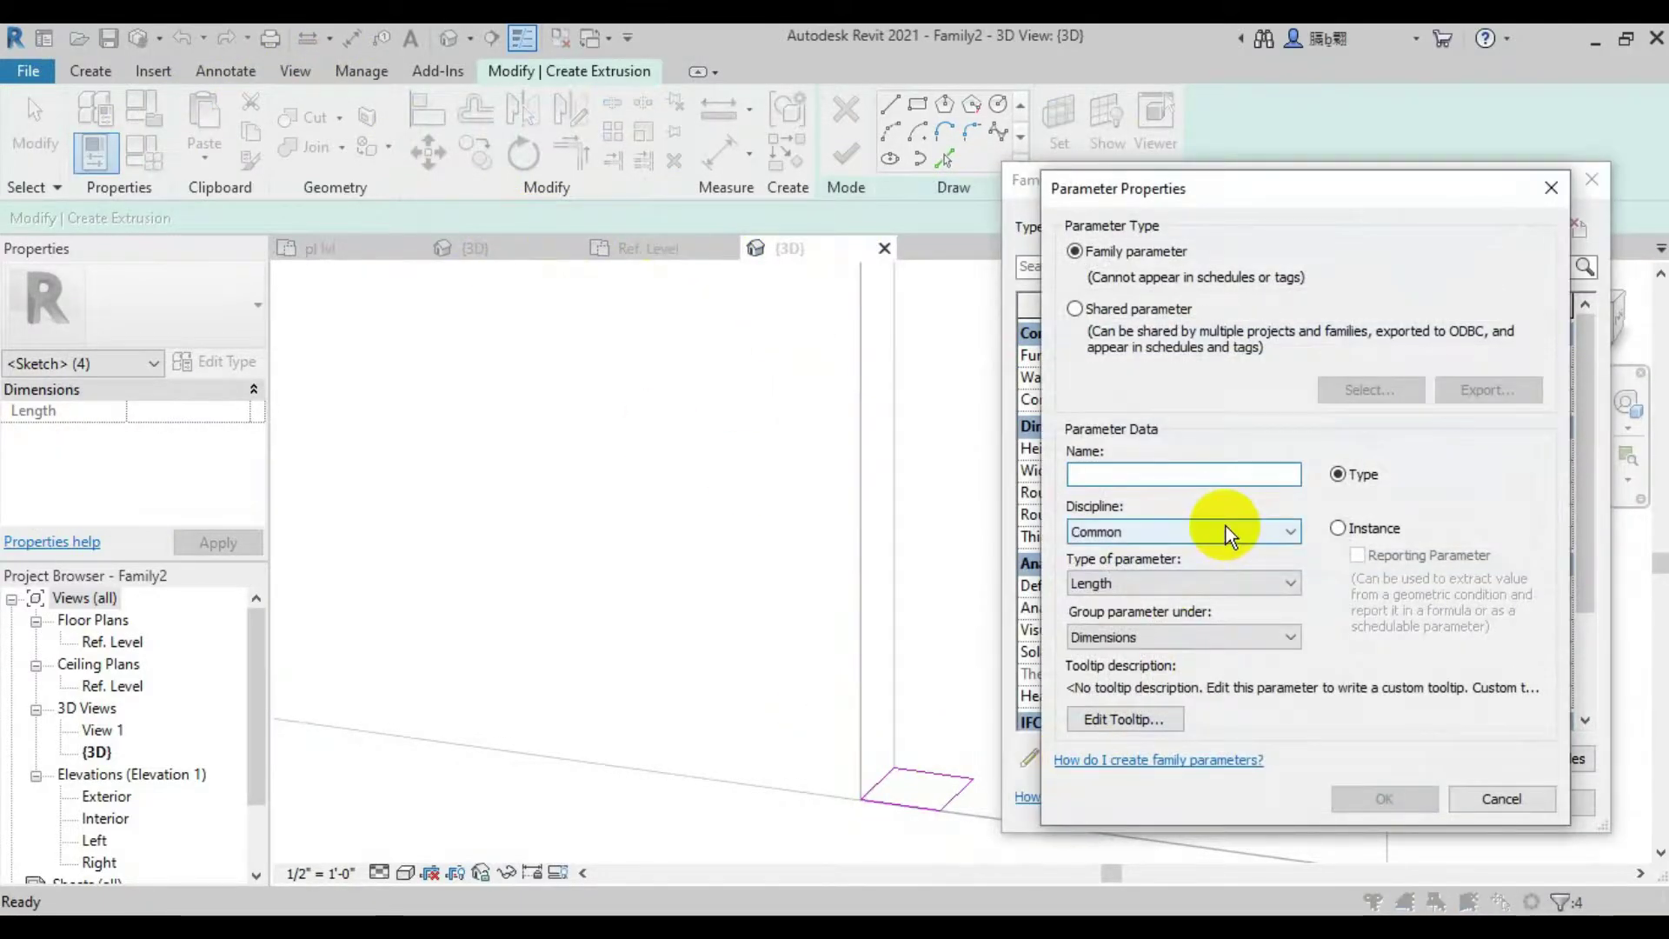
{"action": "left_click", "coordinate": [1130, 583]}
{"action": "left_click", "coordinate": [1134, 812]}
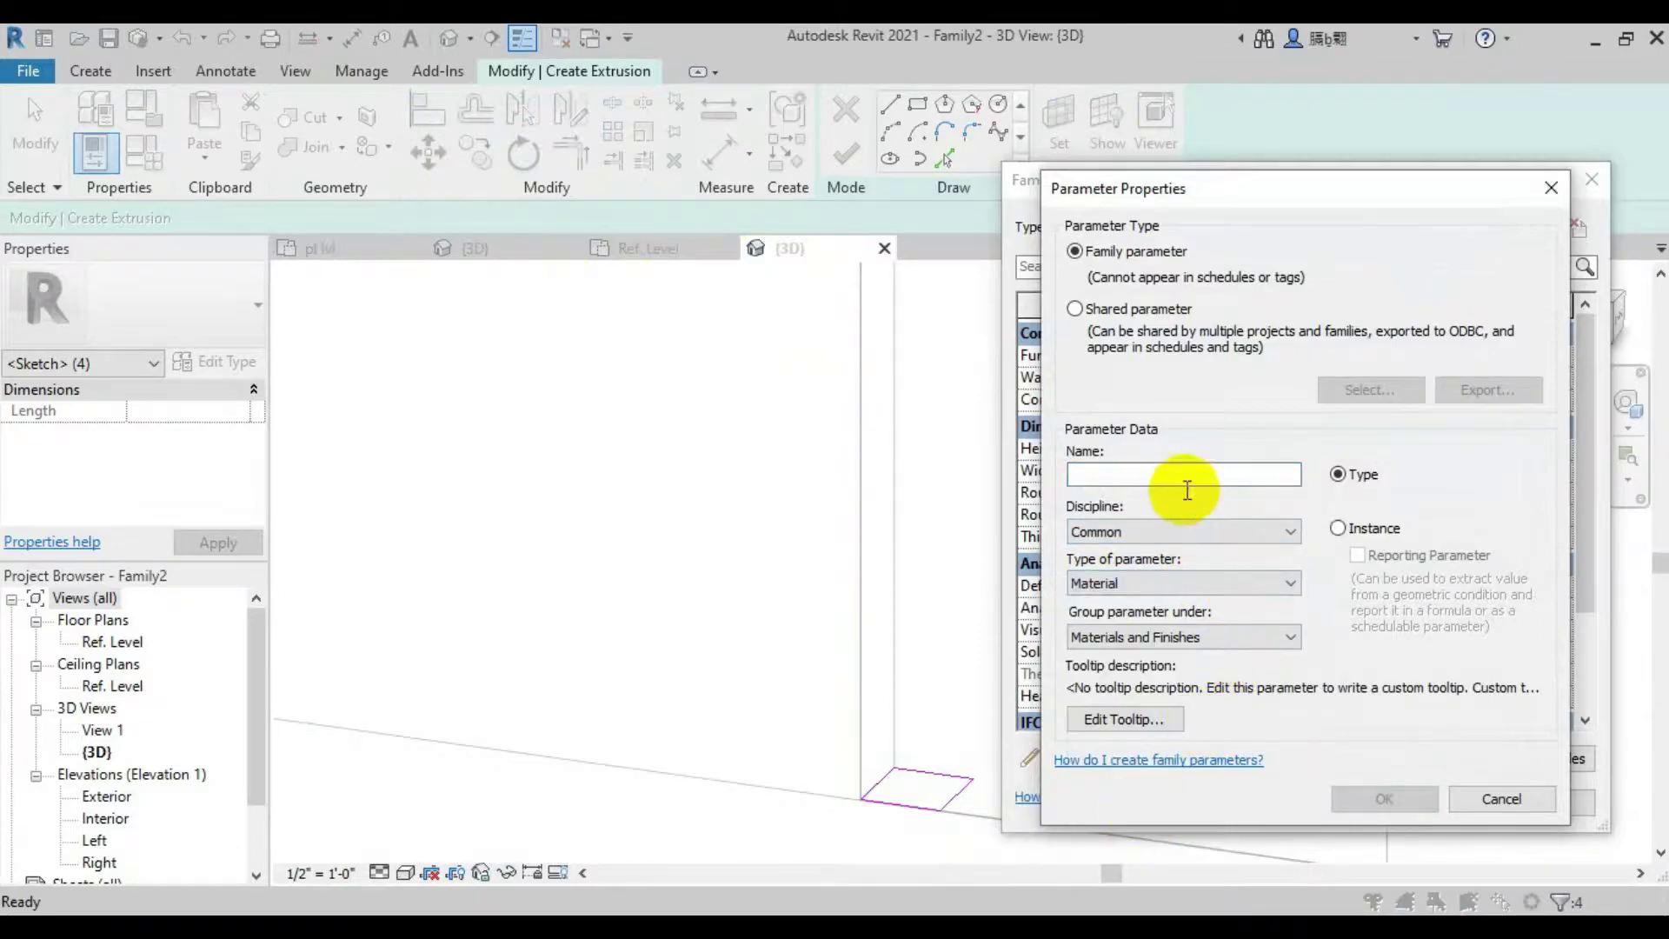
{"action": "left_click", "coordinate": [1187, 476]}
{"action": "type", "text": "column"}
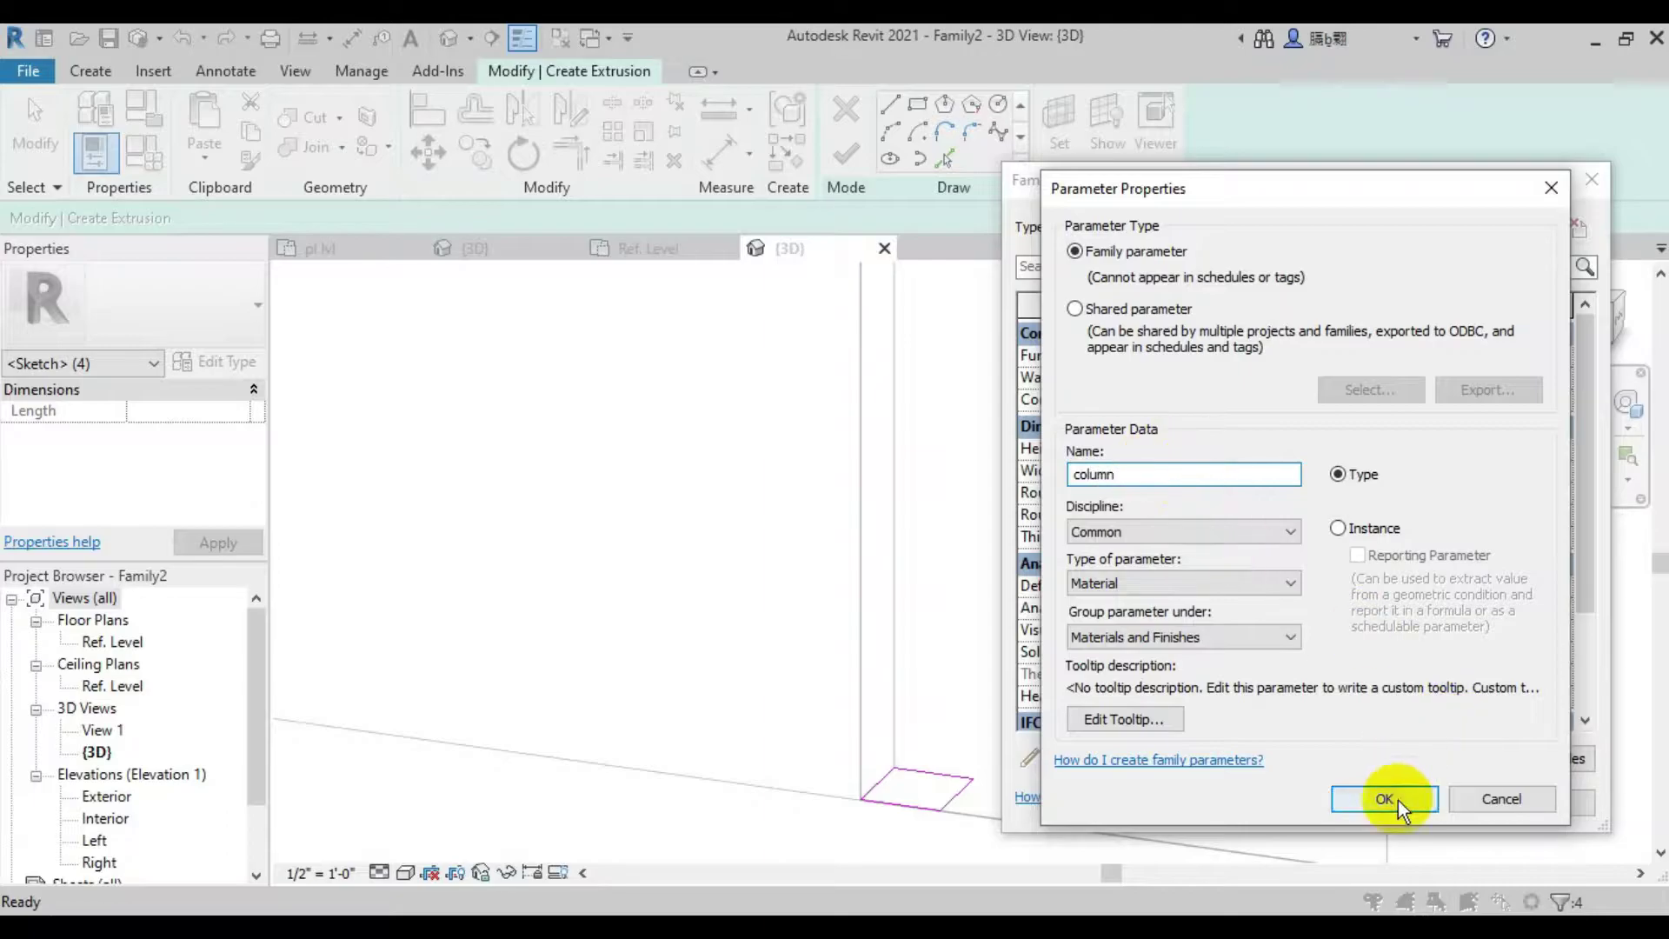
{"action": "left_click", "coordinate": [1391, 798]}
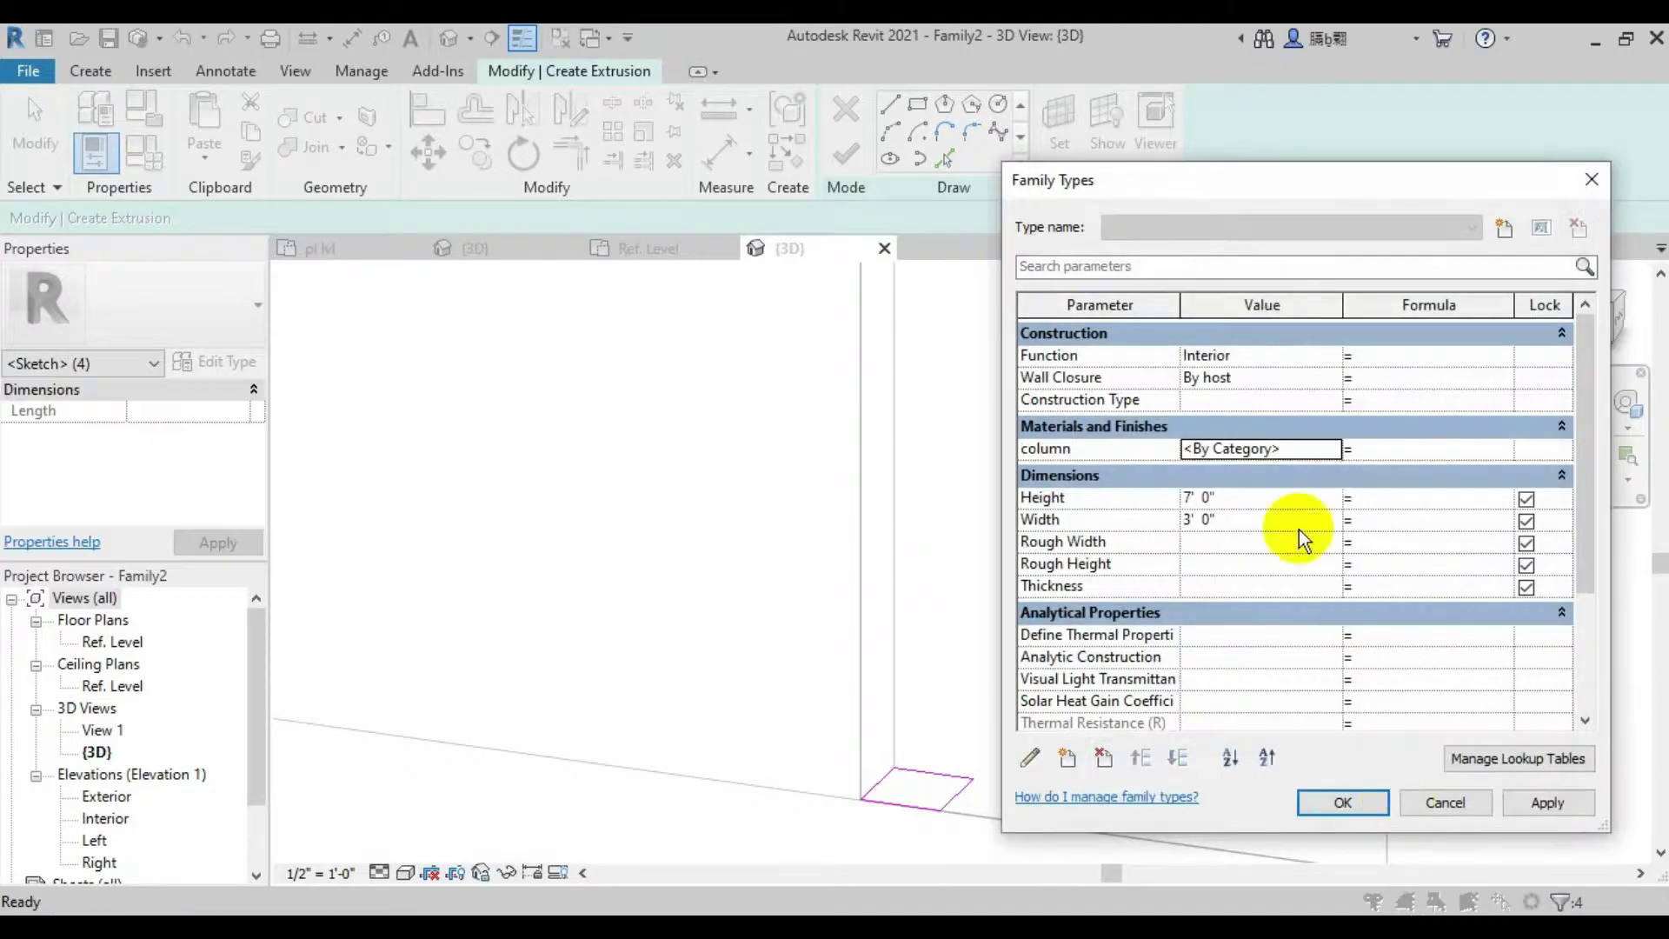
{"action": "left_click", "coordinate": [1218, 465]}
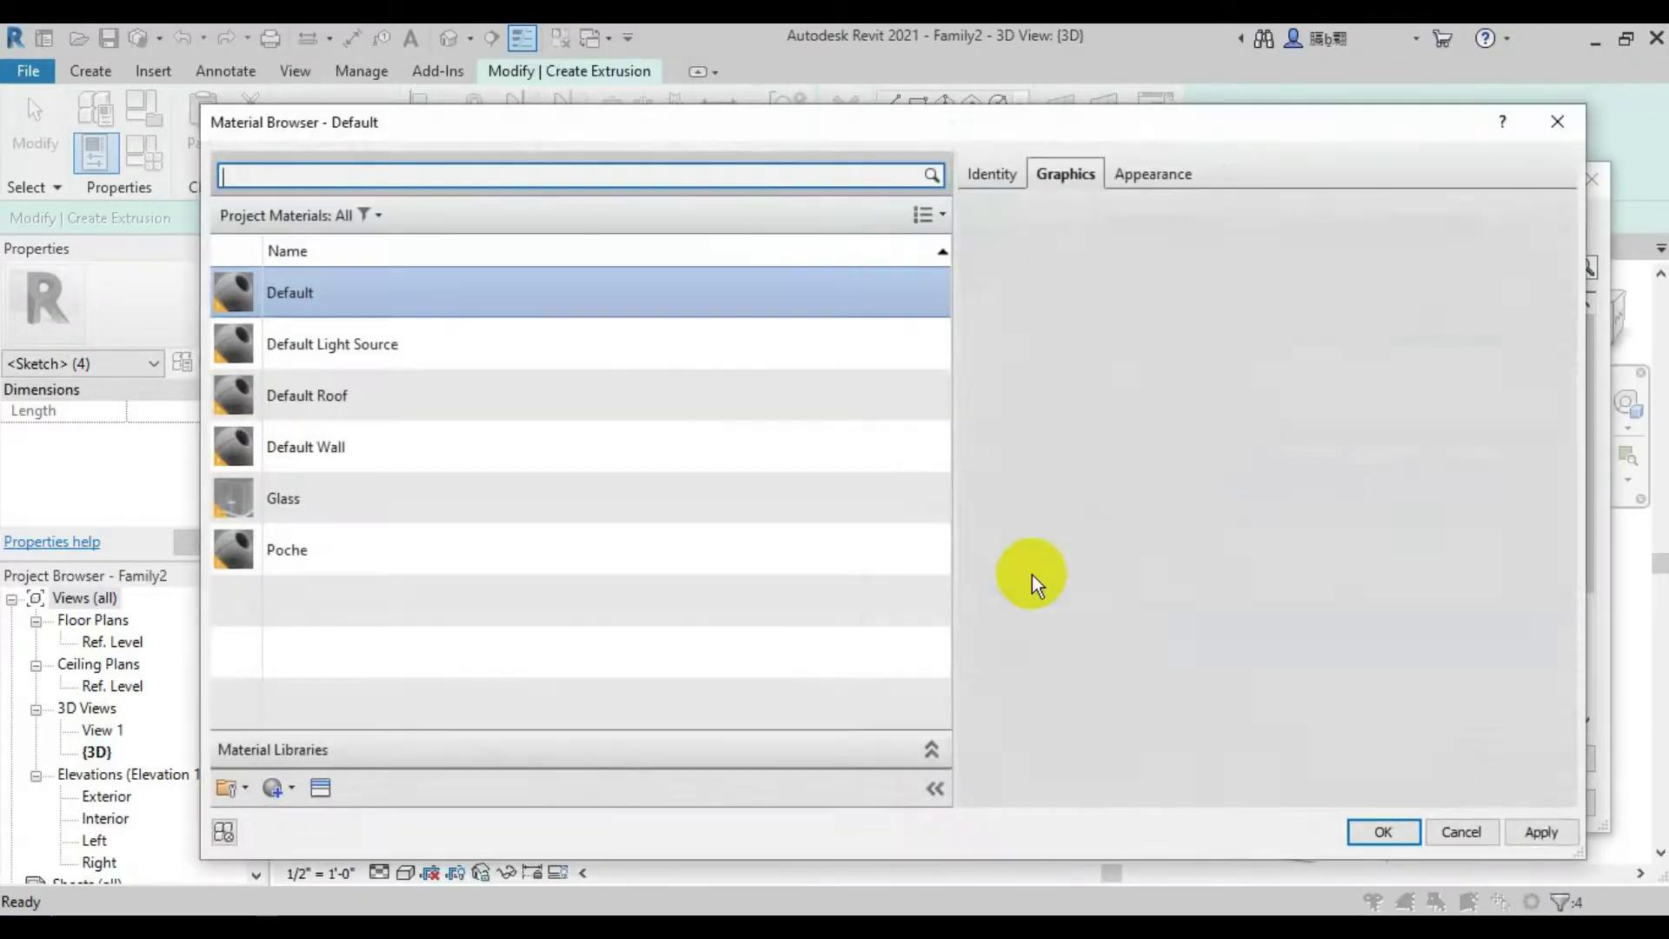
{"action": "double_click", "coordinate": [352, 294]}
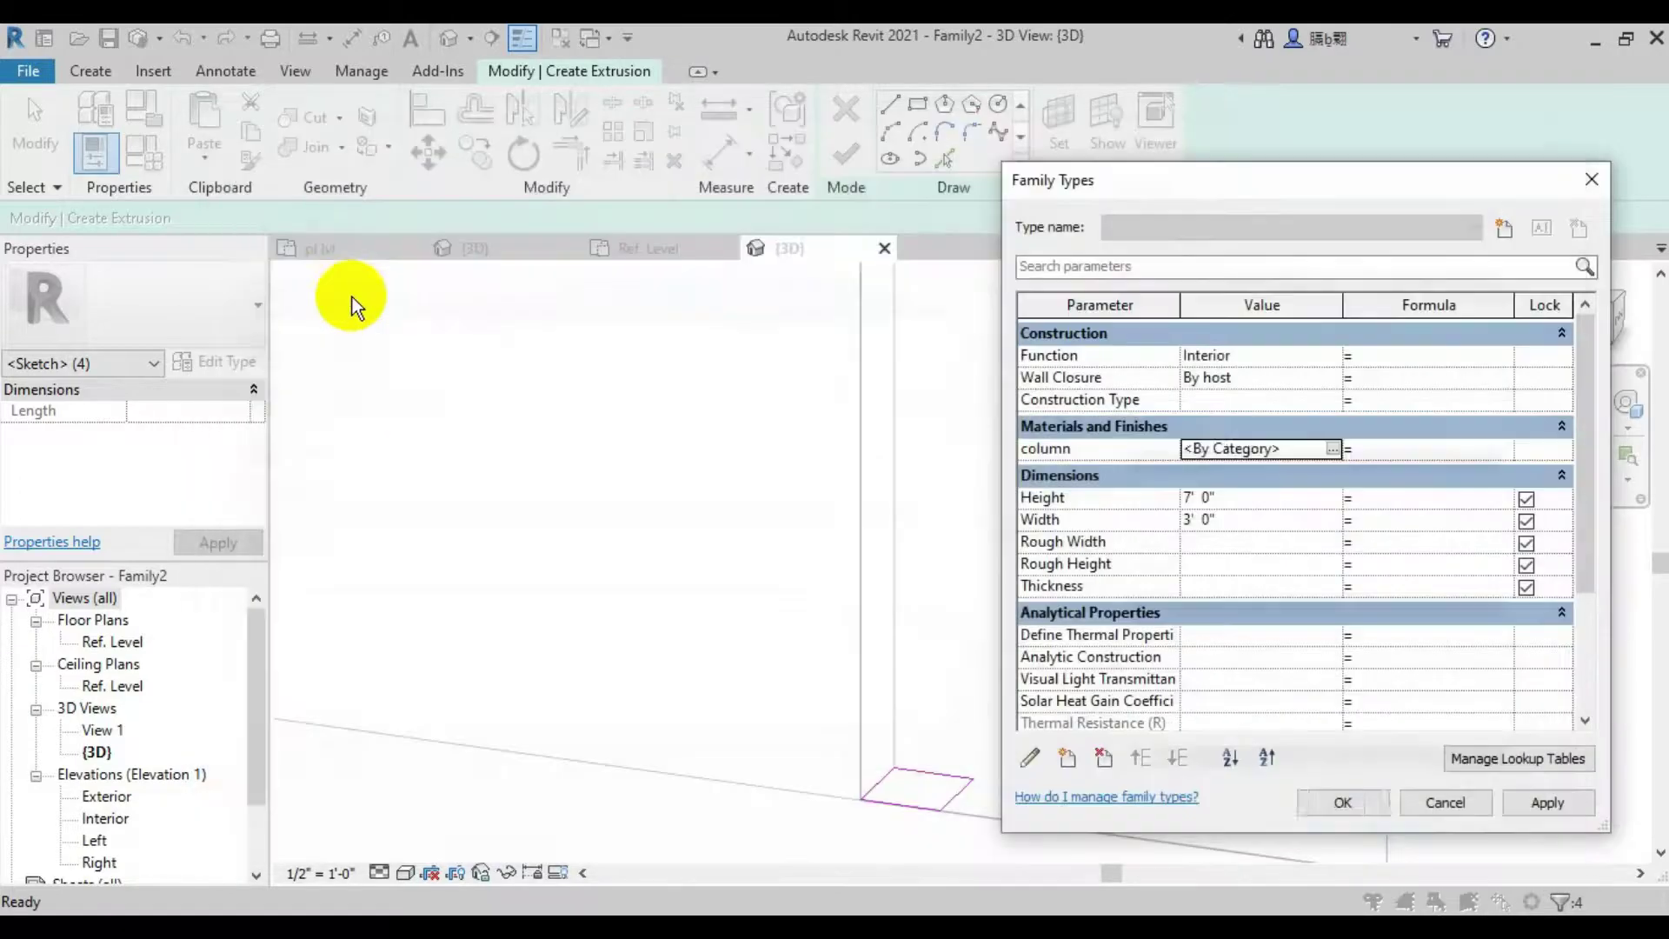
{"action": "left_click", "coordinate": [1341, 803]}
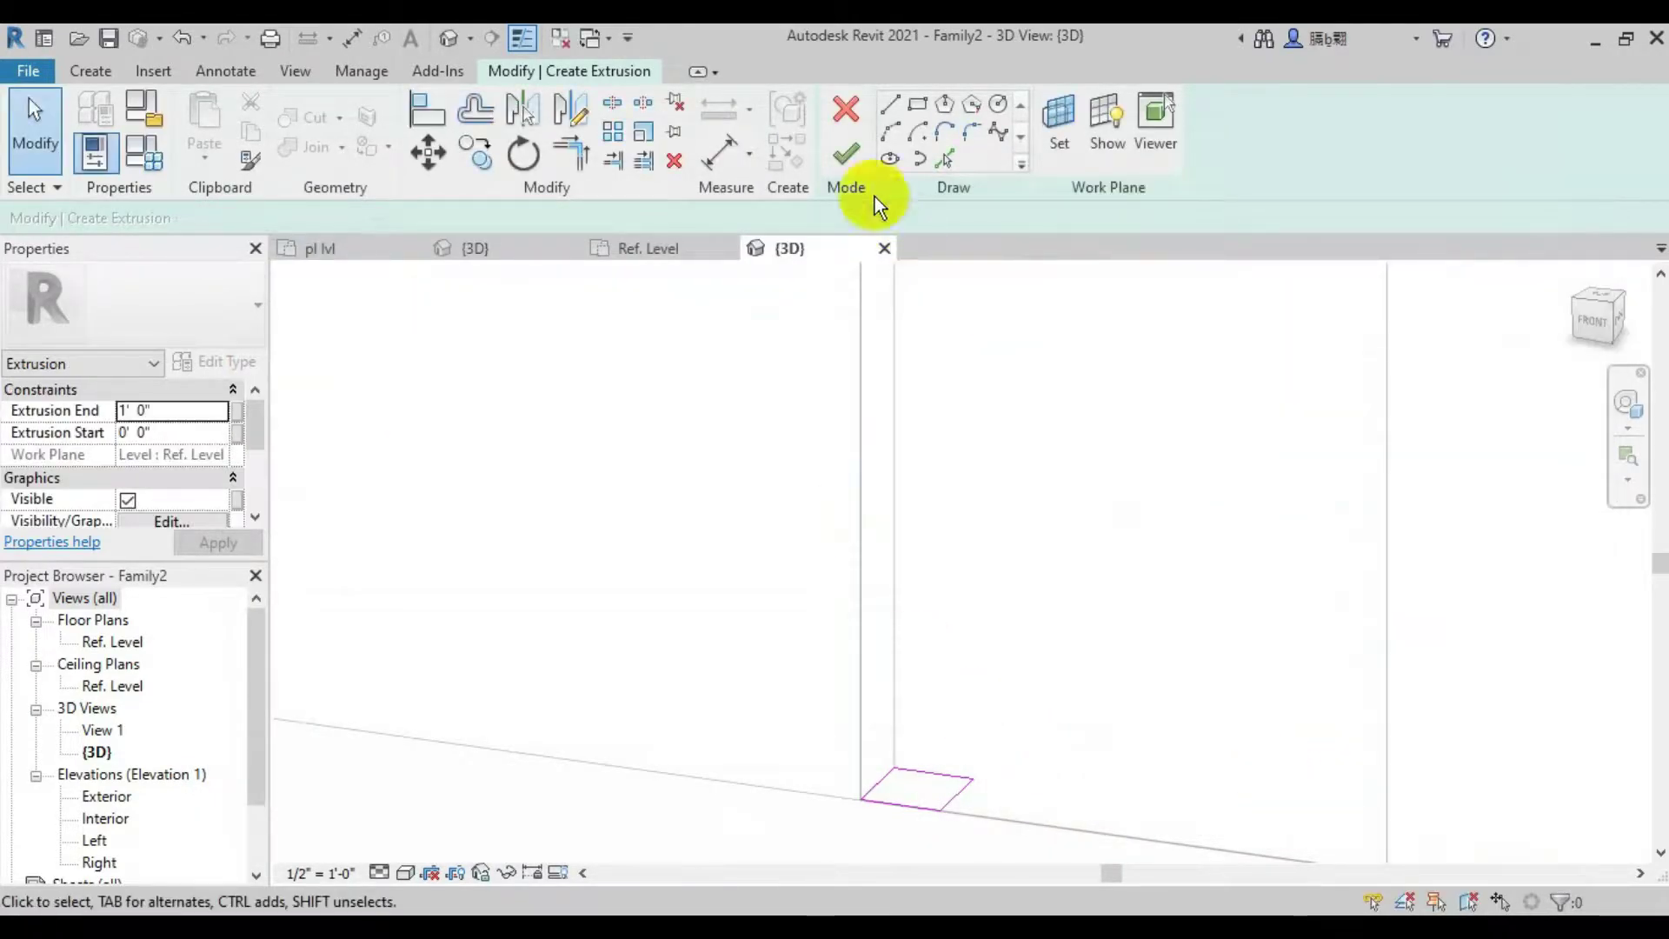
Finish the post extrusion and give it a depth of 4'
{"action": "left_click", "coordinate": [845, 156]}
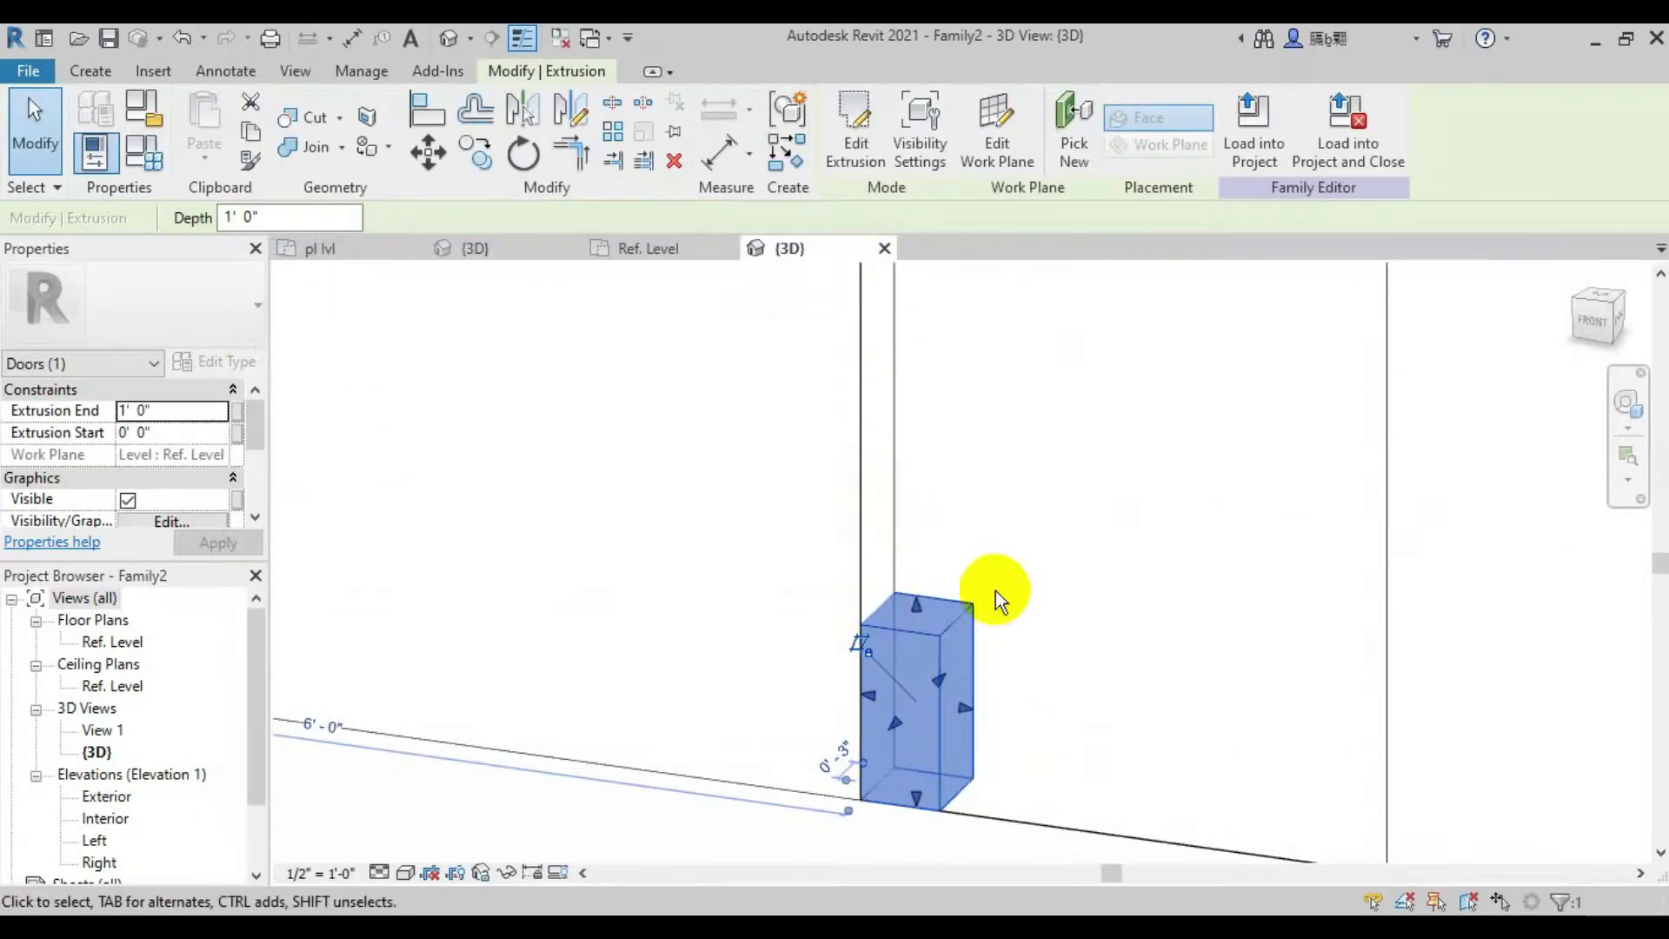
{"action": "left_click_drag", "start_coordinate": [942, 507], "coordinate": [943, 317]}
{"action": "triple_click", "coordinate": [261, 216]}
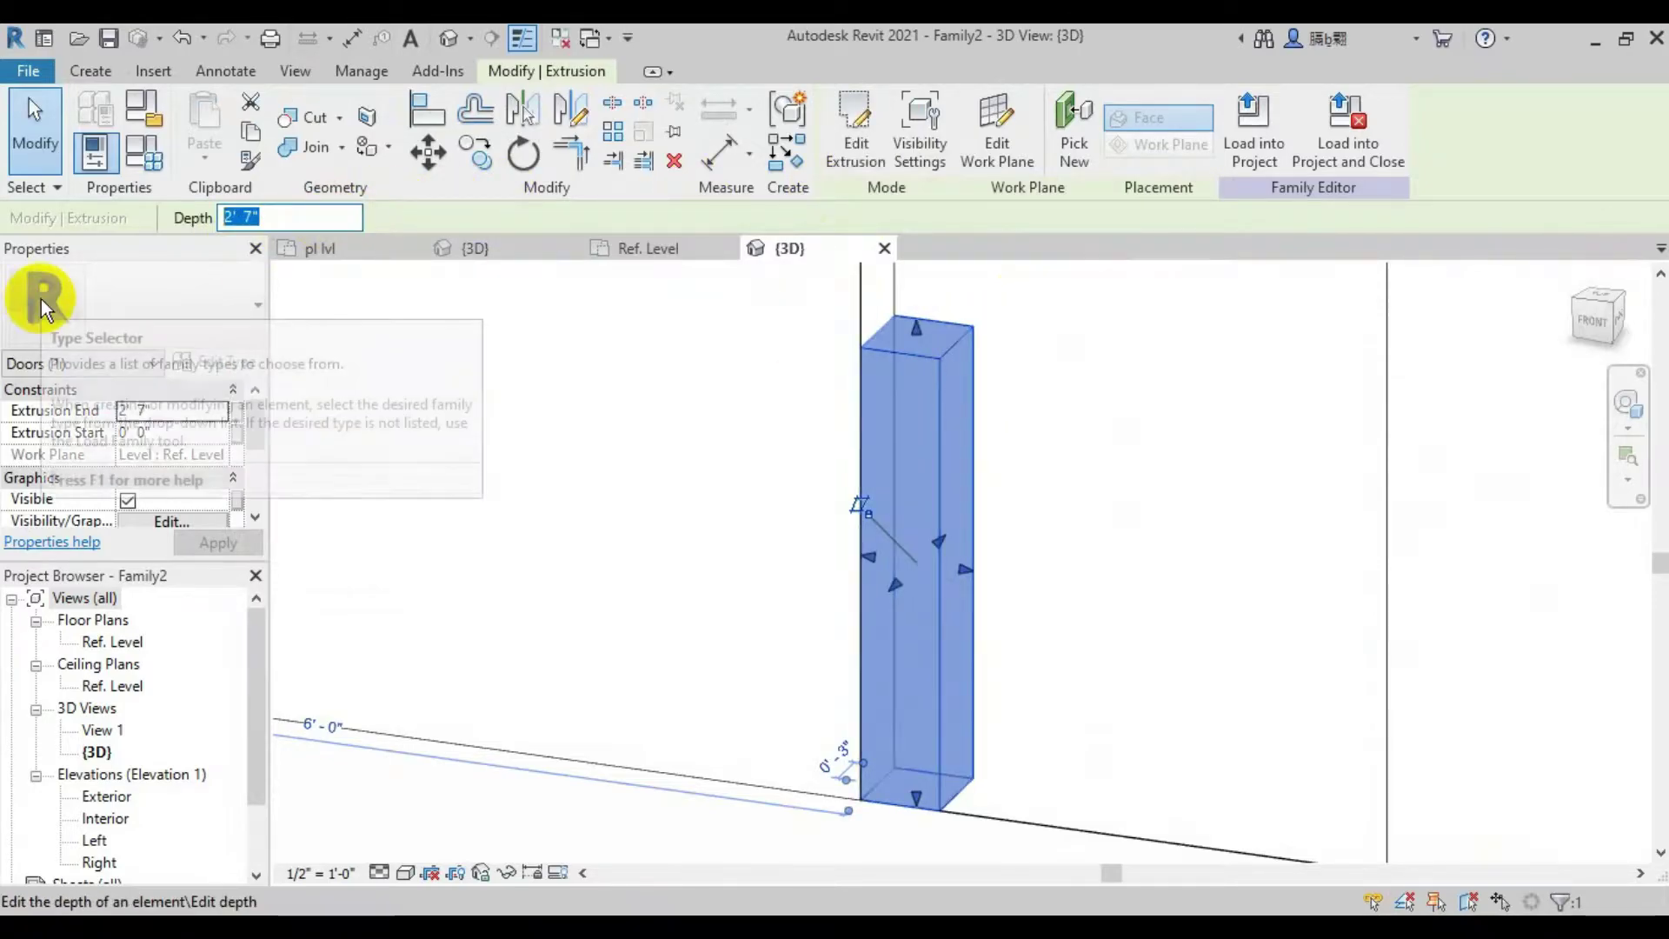
{"action": "type", "text": "4'"}
{"action": "key", "text": "Return"}
{"action": "scroll", "coordinate": [691, 596], "scroll_direction": "down", "scroll_amount": 4}
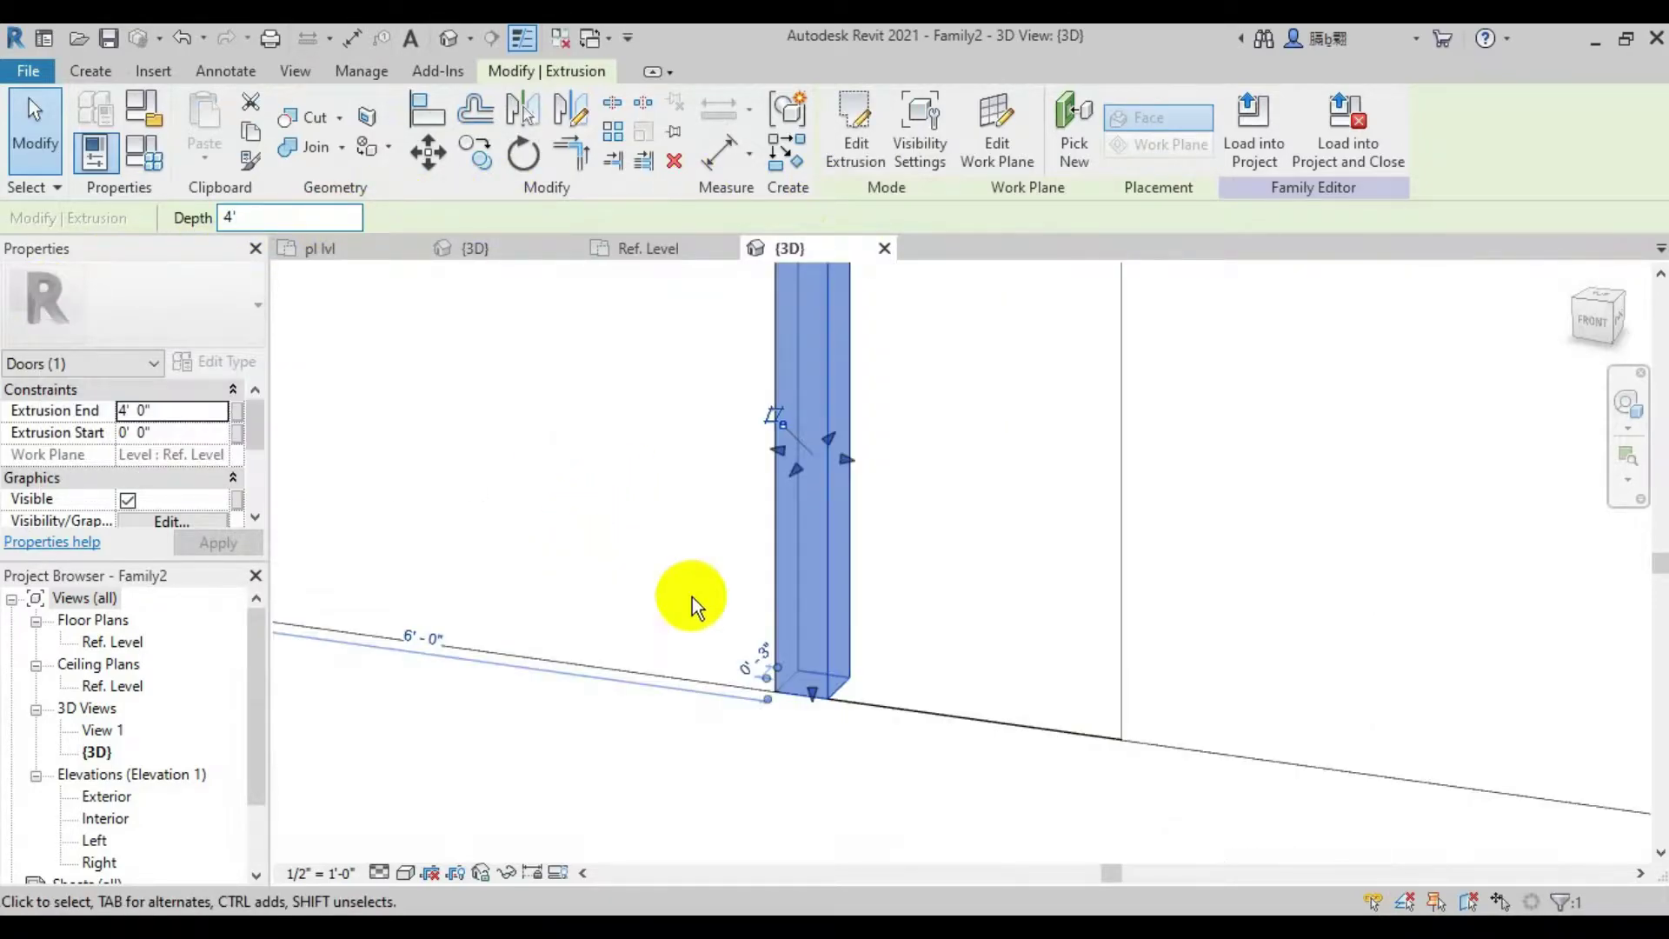
Edit the post sketch in the Ref. Level plan and mirror the square to the right jamb
{"action": "left_click", "coordinate": [650, 248]}
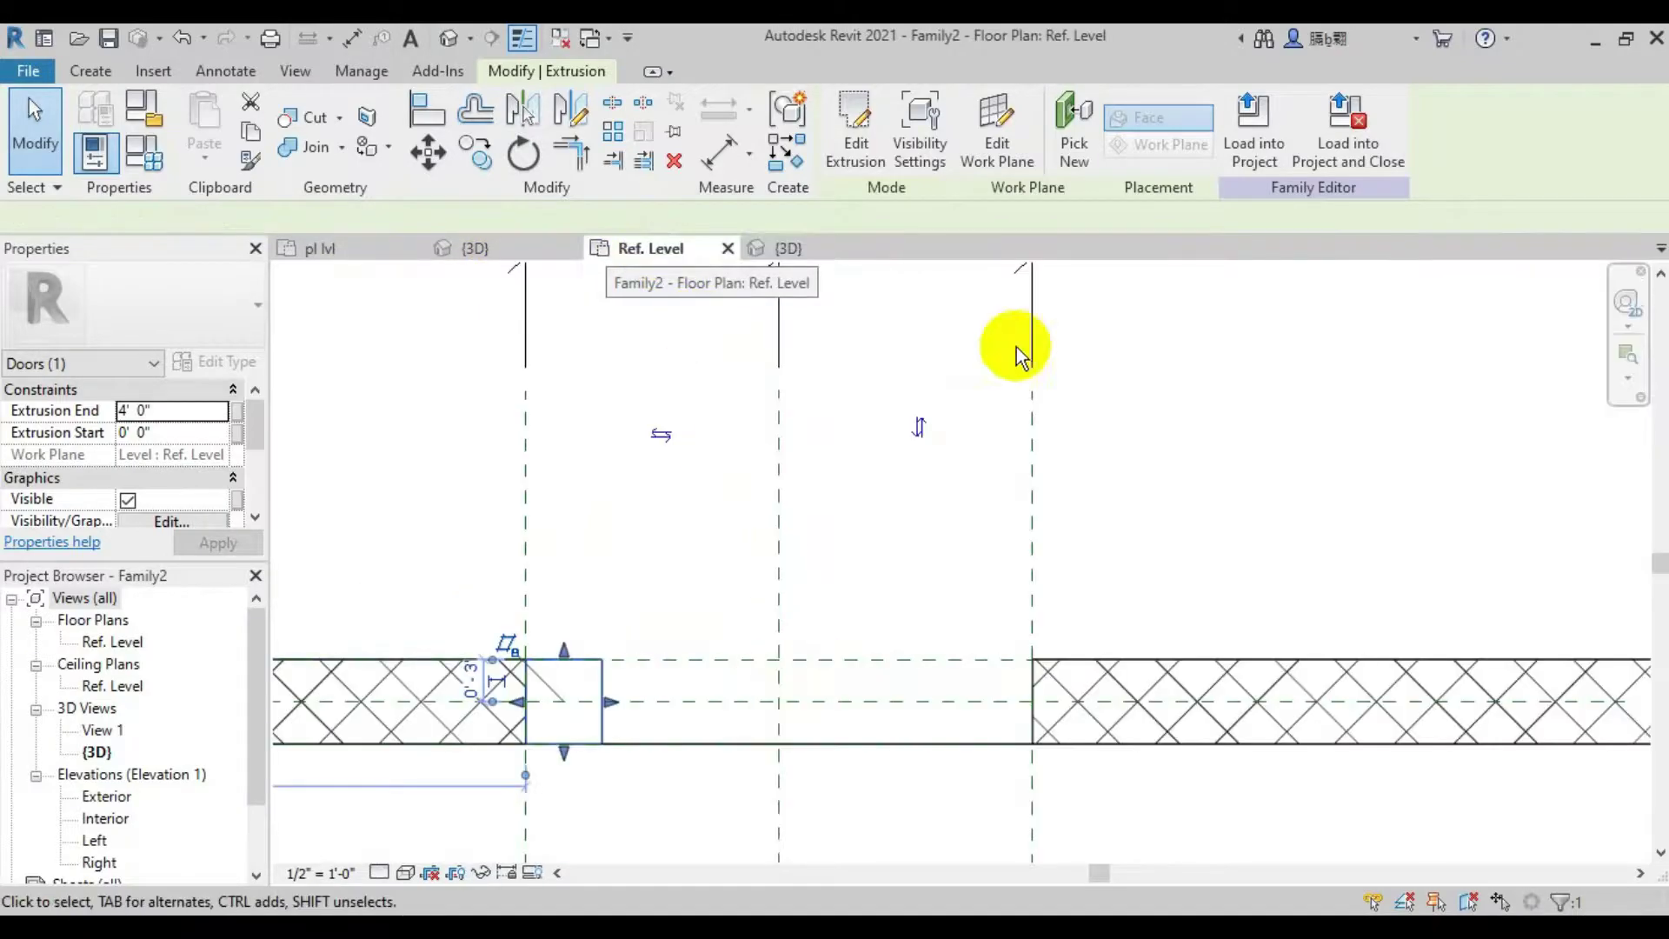
{"action": "left_click", "coordinate": [856, 131]}
{"action": "left_click_drag", "start_coordinate": [484, 596], "coordinate": [649, 768]}
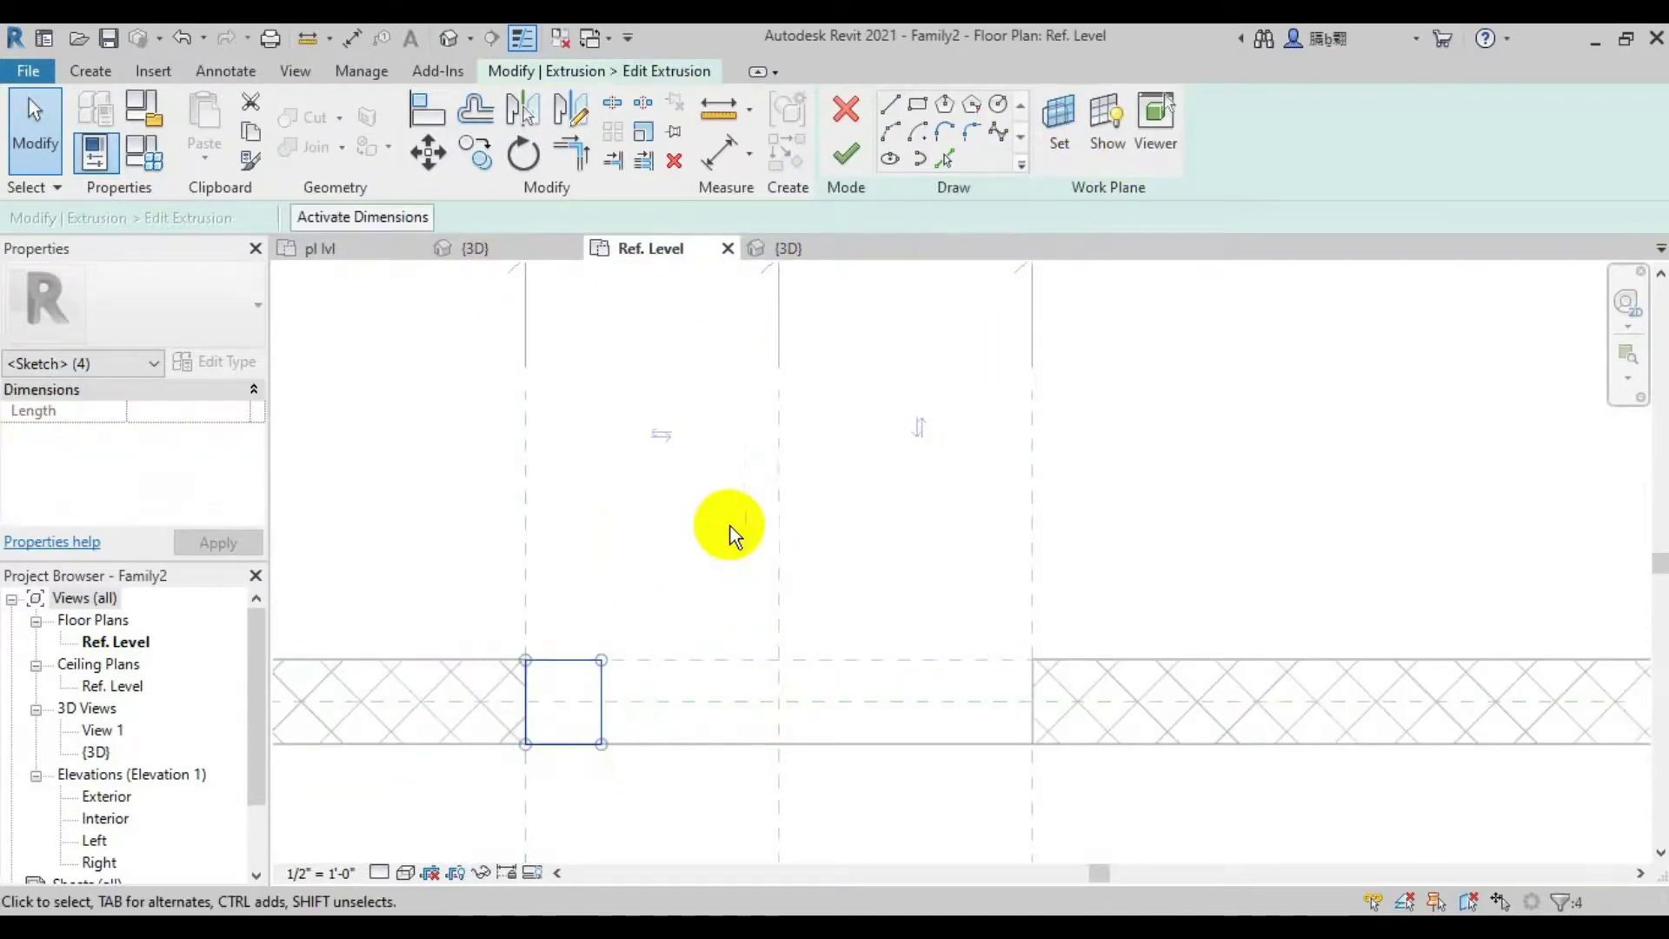
{"action": "left_click", "coordinate": [526, 109]}
{"action": "left_click", "coordinate": [777, 487]}
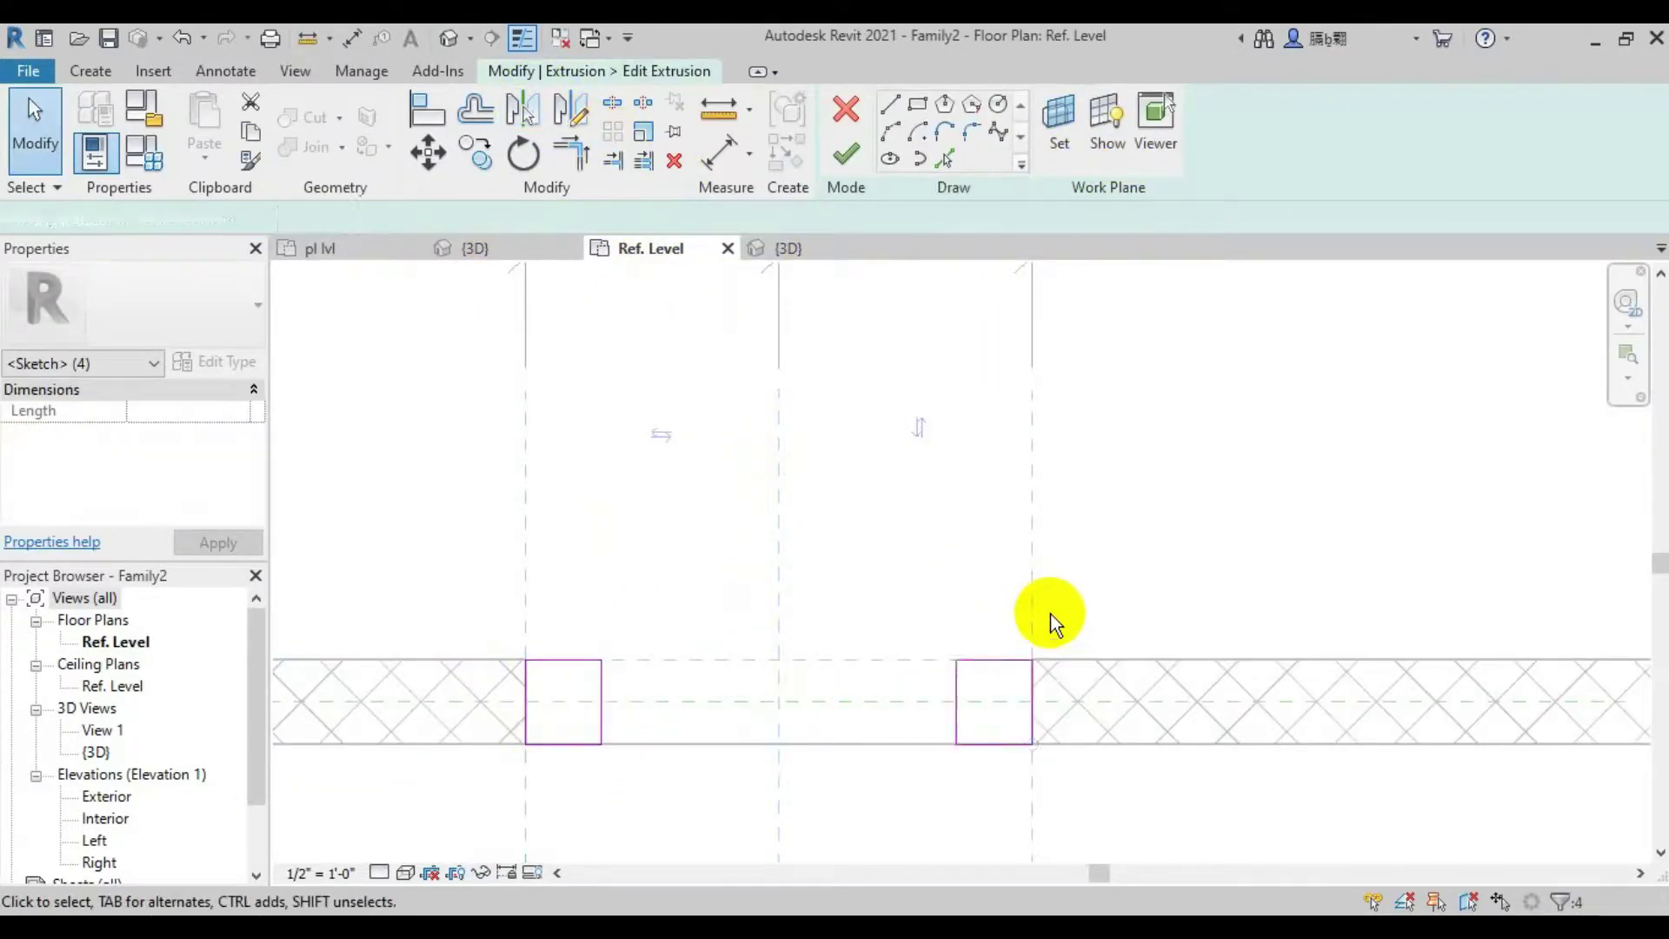
{"action": "scroll", "coordinate": [1050, 613], "scroll_direction": "up", "scroll_amount": 2}
Align and lock the sketch edge to its reference plane, finish, and view in 3D
{"action": "left_click", "coordinate": [426, 109]}
{"action": "left_click", "coordinate": [1024, 510]}
{"action": "left_click", "coordinate": [1024, 630]}
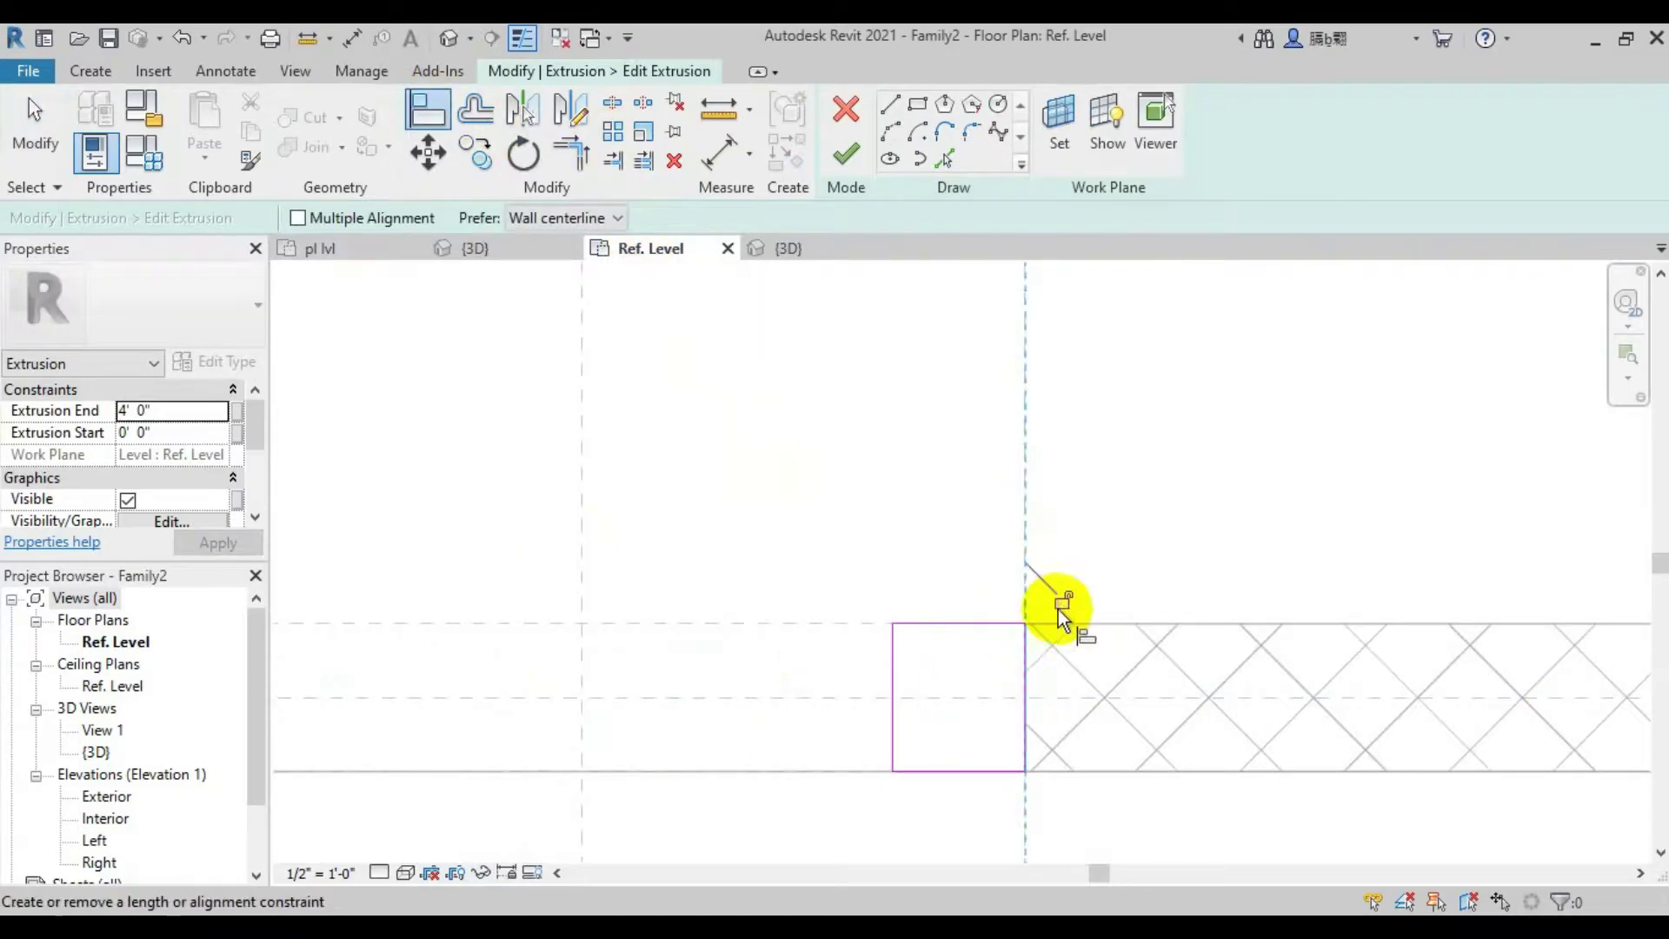
{"action": "scroll", "coordinate": [873, 587], "scroll_direction": "down", "scroll_amount": 2}
{"action": "left_click", "coordinate": [847, 155]}
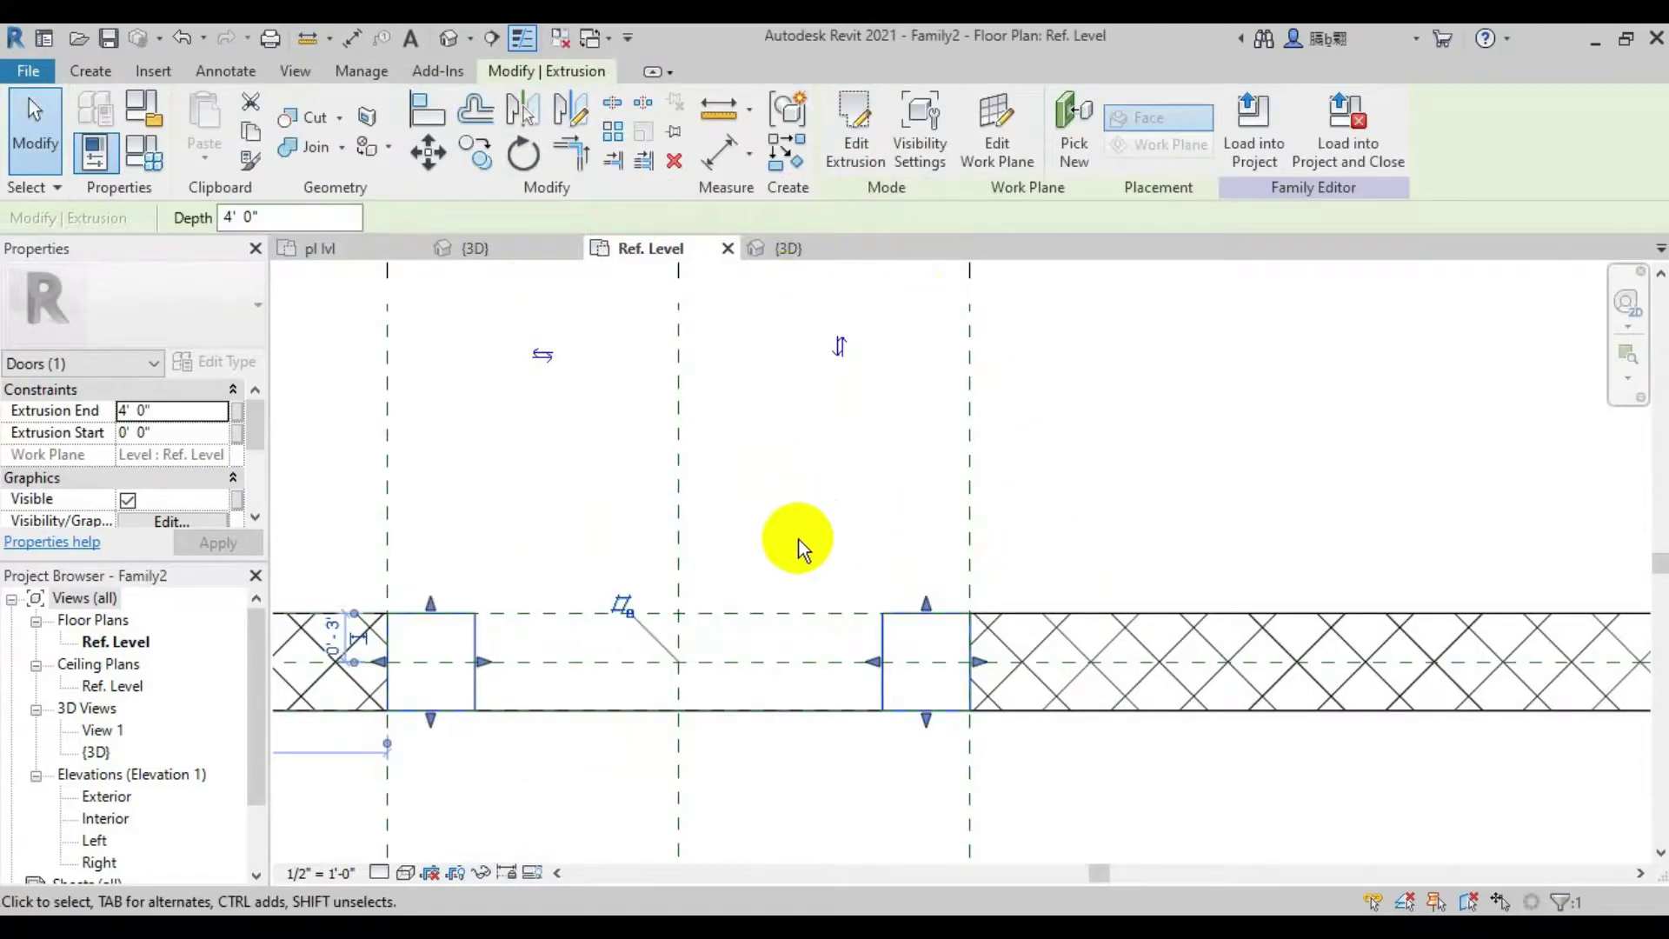
{"action": "left_click", "coordinate": [755, 248]}
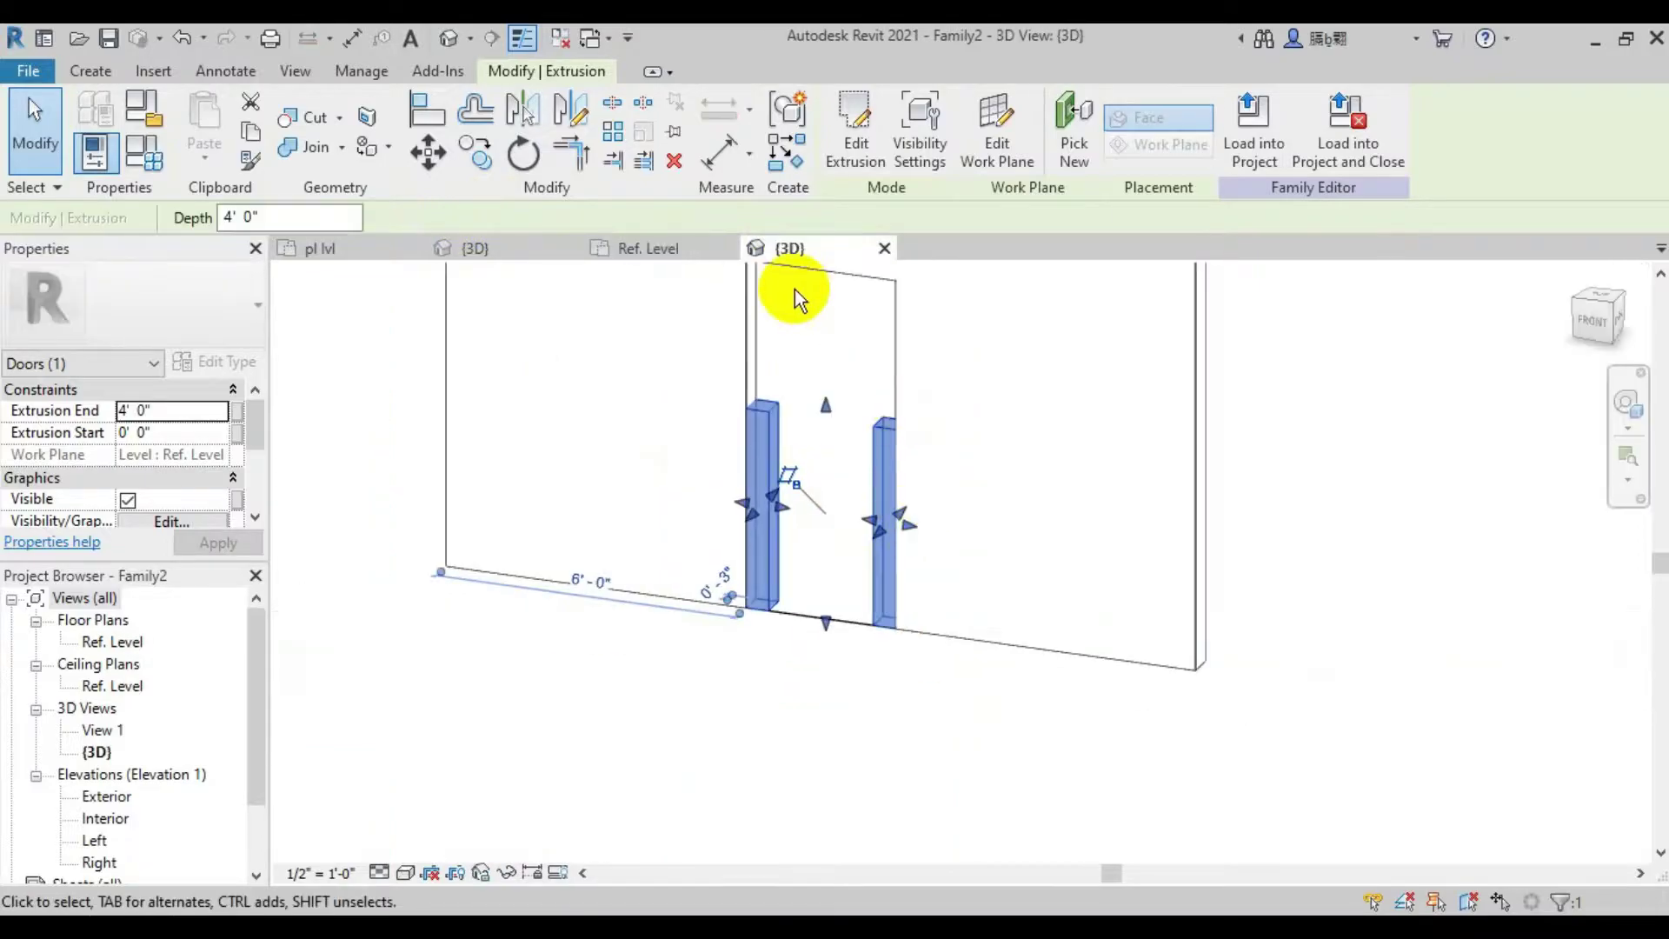
{"action": "scroll", "coordinate": [167, 428], "scroll_direction": "down", "scroll_amount": 2}
{"action": "scroll", "coordinate": [194, 458], "scroll_direction": "down", "scroll_amount": 2}
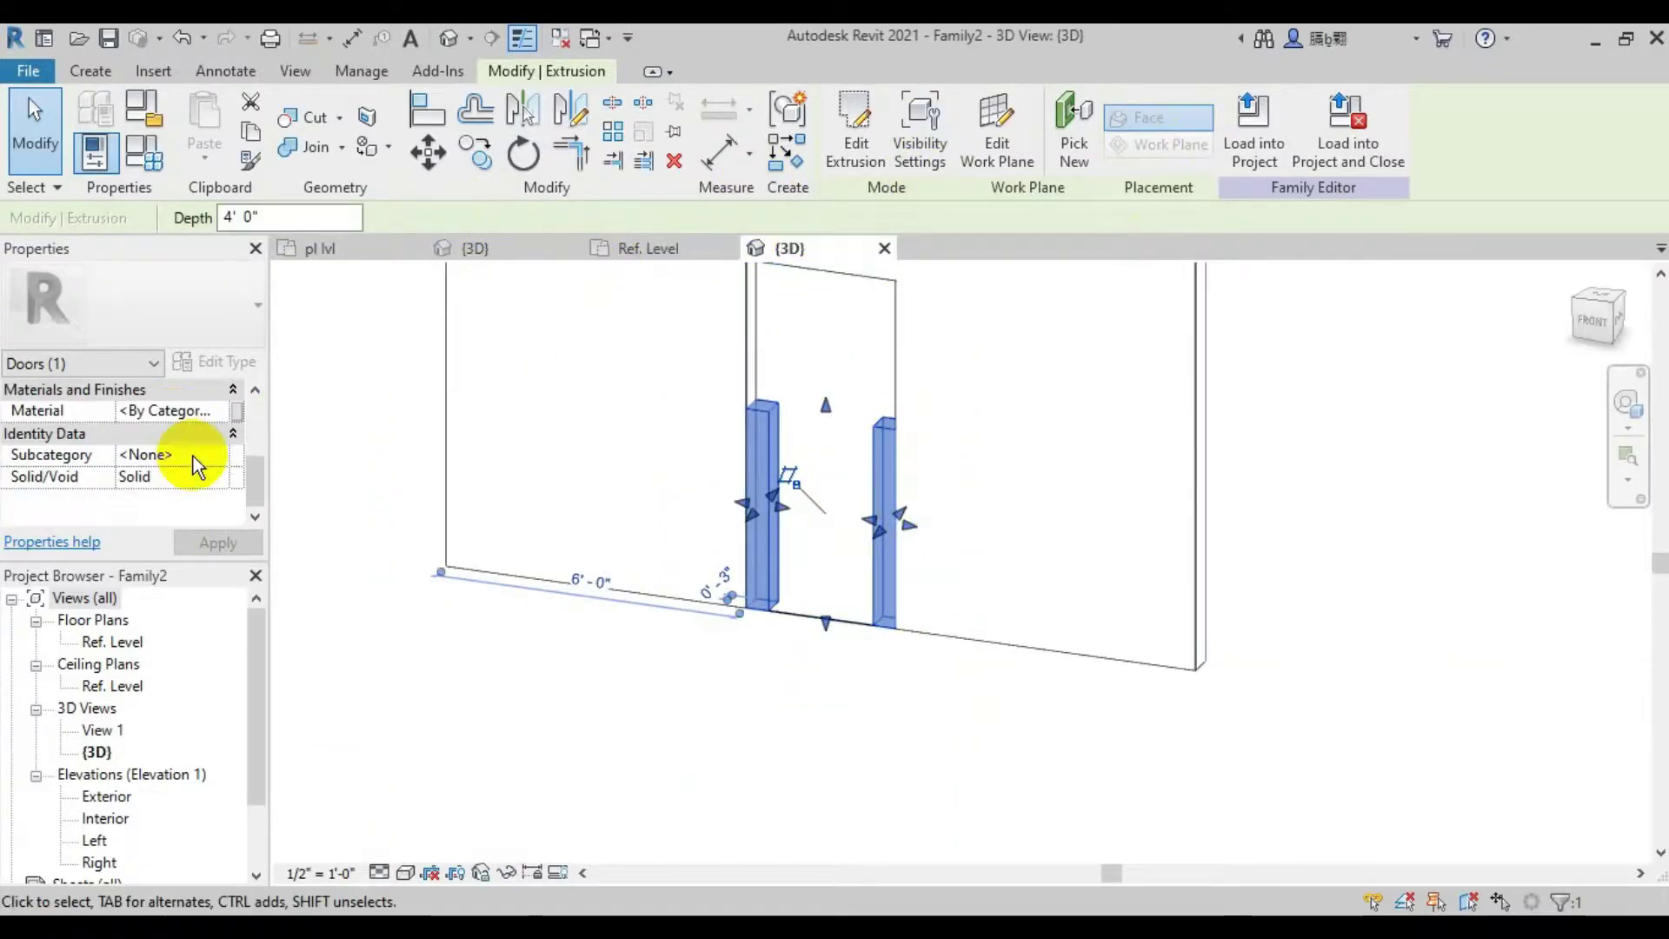
{"action": "scroll", "coordinate": [161, 413], "scroll_direction": "up", "scroll_amount": 4}
Flex the door Width through 5', 10' and 3', finally setting it to 8'
{"action": "left_click", "coordinate": [144, 108]}
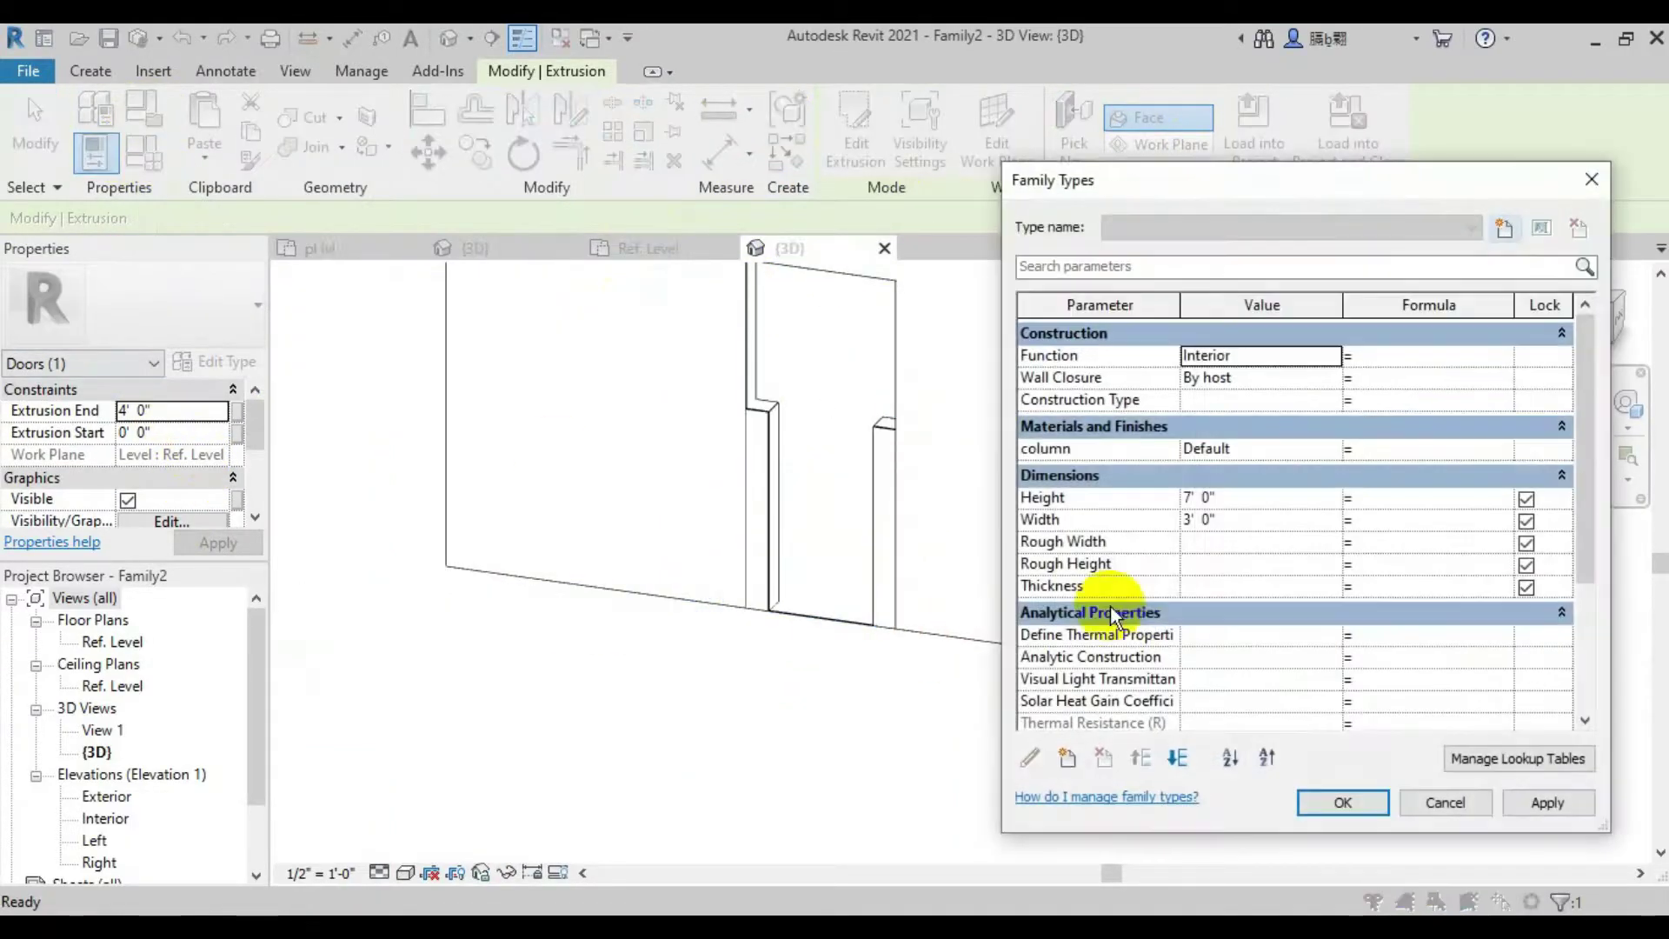
{"action": "left_click", "coordinate": [1546, 801]}
{"action": "left_click", "coordinate": [1250, 514]}
{"action": "type", "text": "10"}
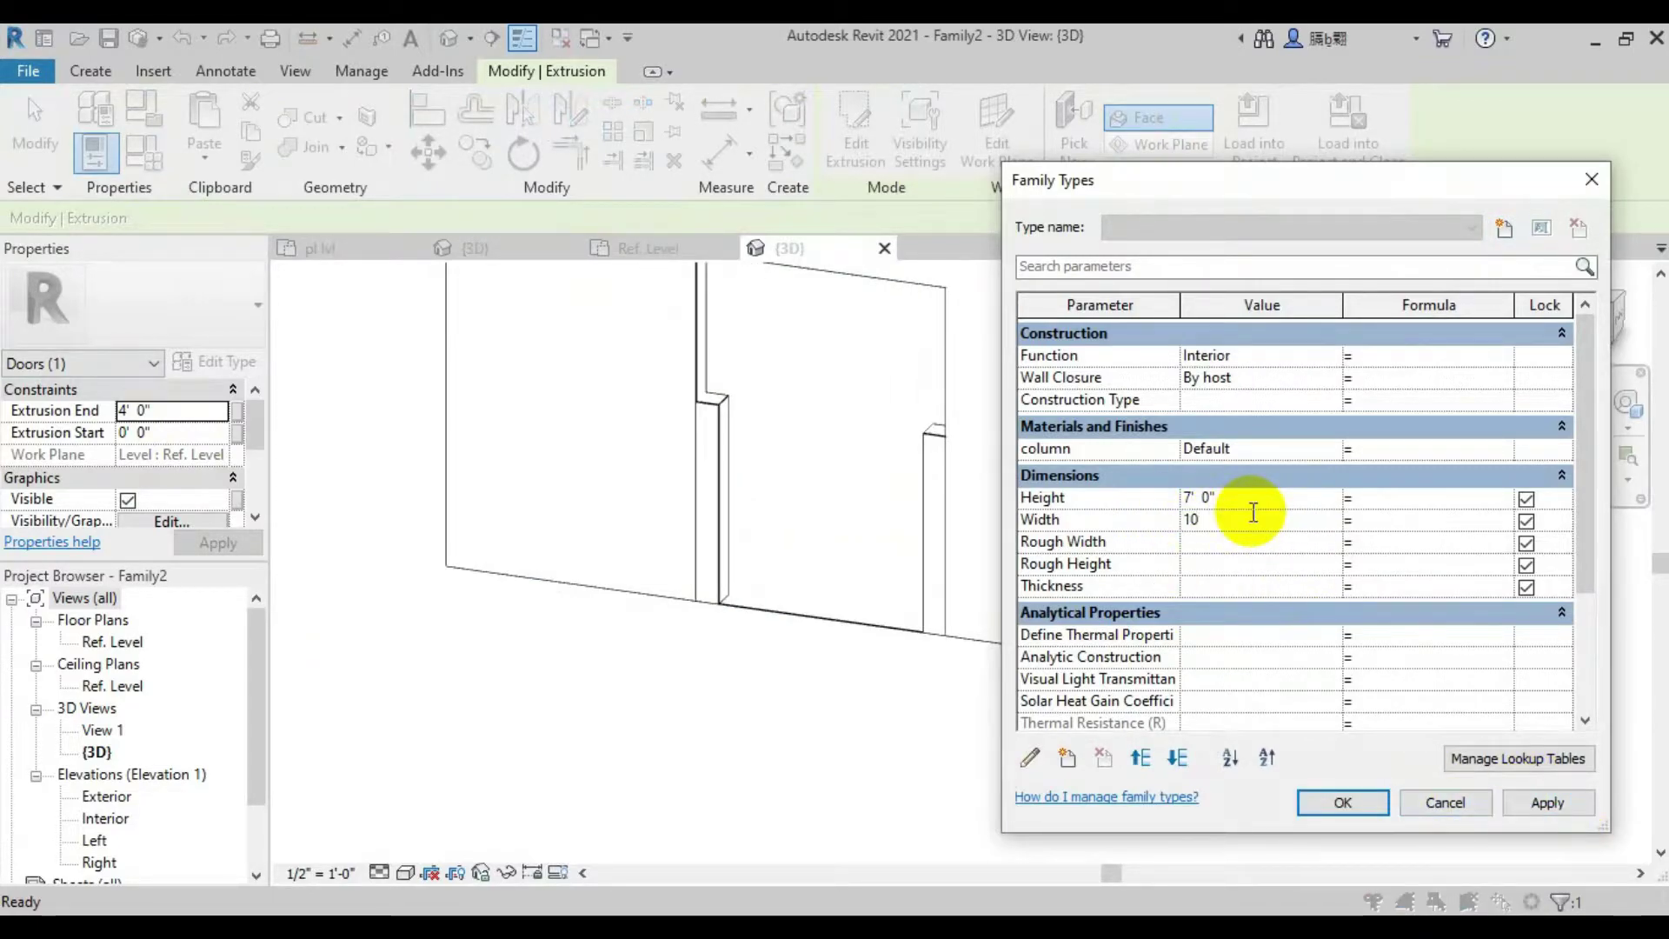
{"action": "left_click", "coordinate": [1545, 802]}
{"action": "left_click", "coordinate": [1252, 498]}
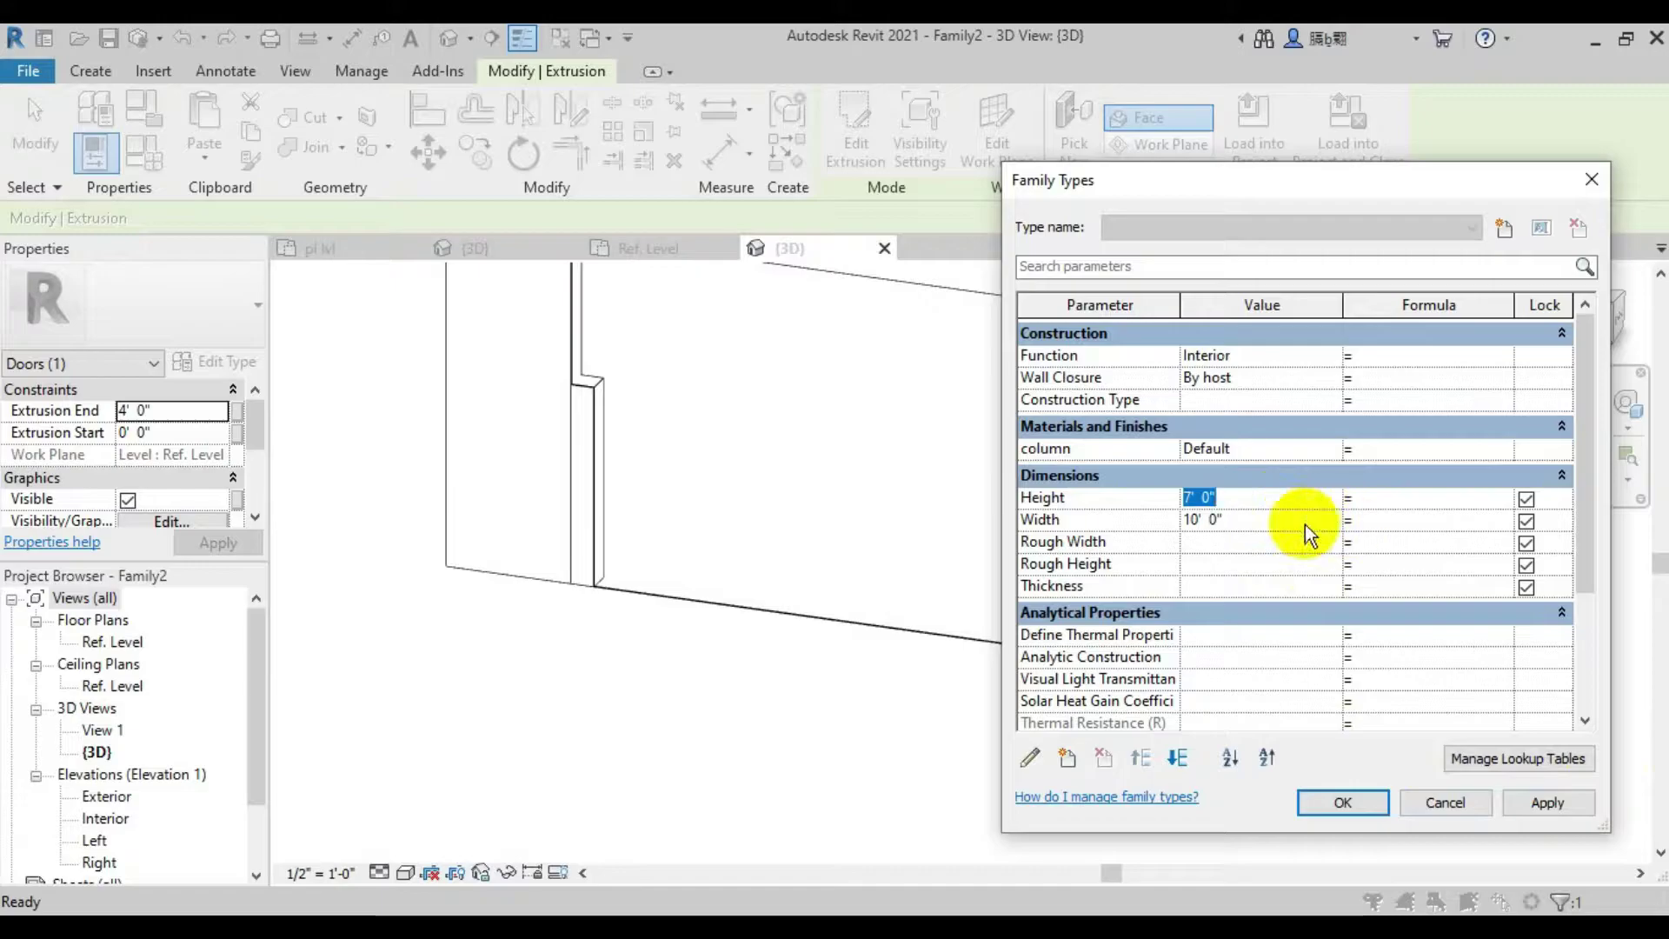
{"action": "type", "text": "3"}
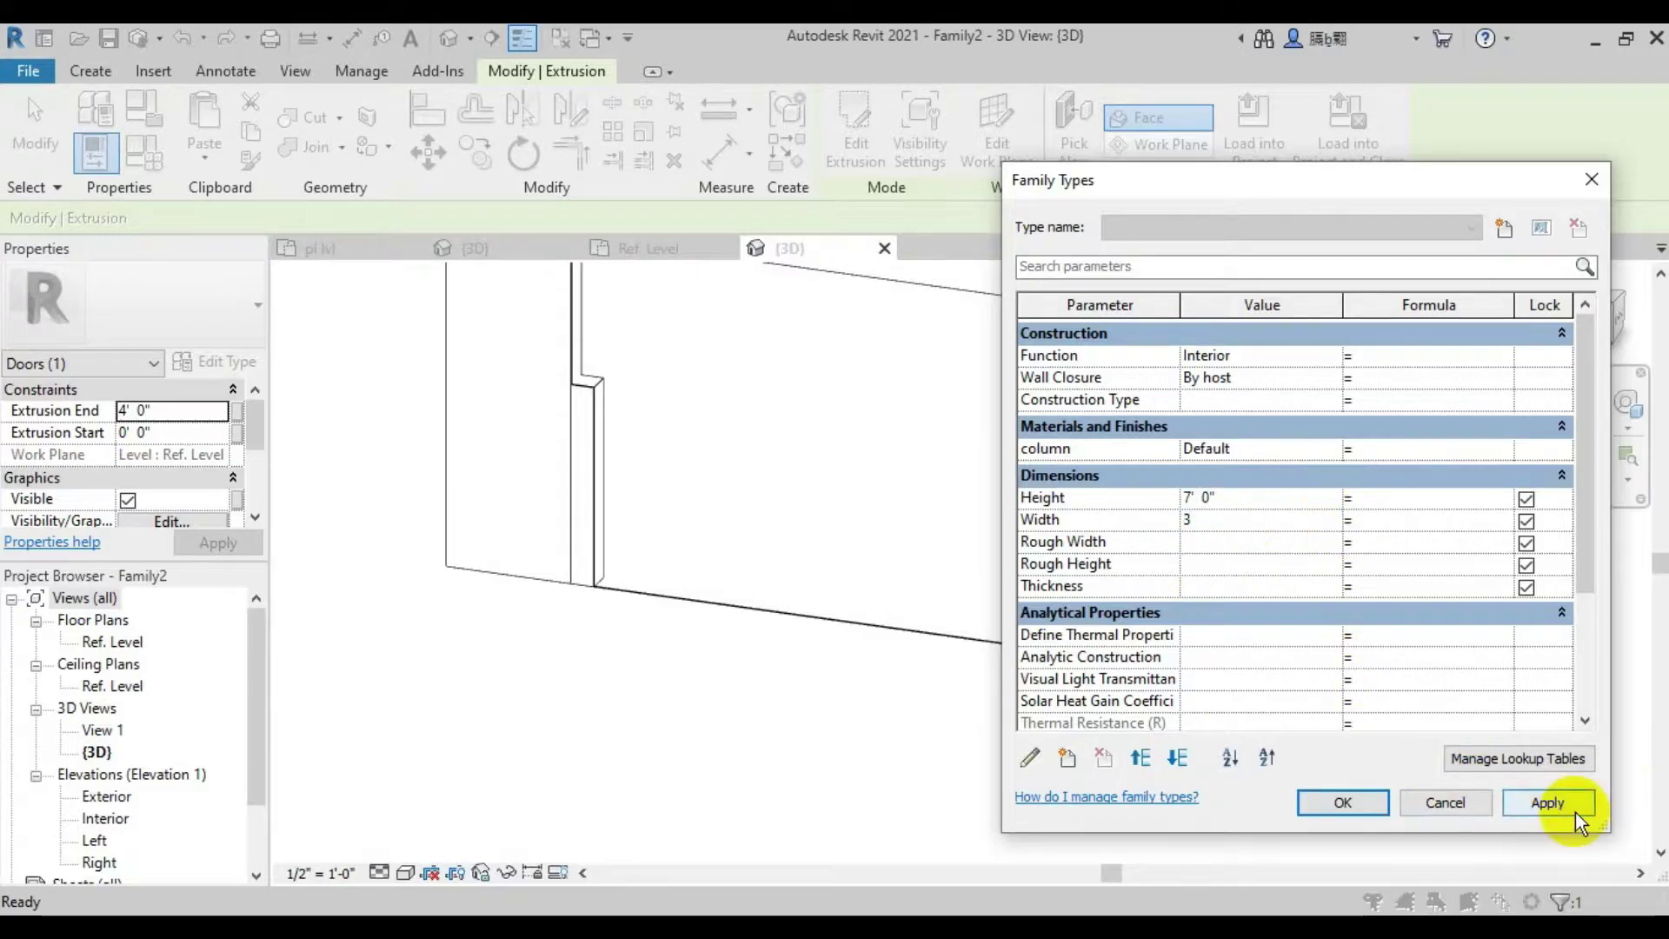
{"action": "left_click", "coordinate": [1547, 802]}
{"action": "left_click", "coordinate": [1255, 522]}
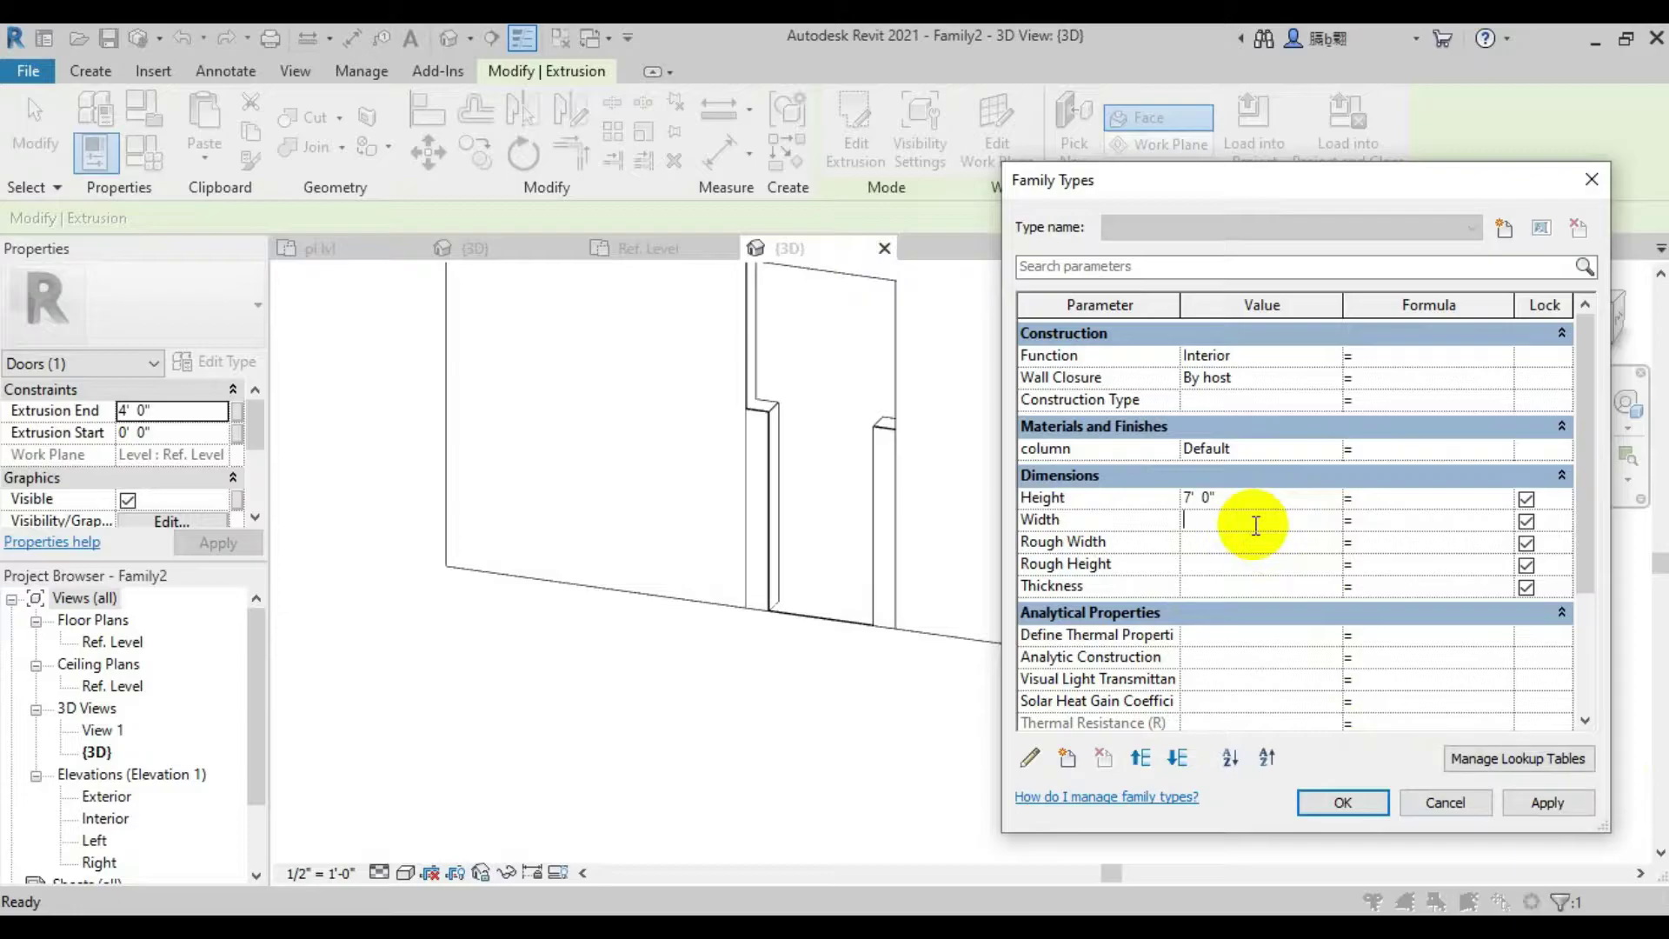
{"action": "type", "text": "8"}
{"action": "left_click", "coordinate": [1513, 799]}
Accept the type sizes and open the Exterior elevation view
{"action": "left_click", "coordinate": [1363, 801]}
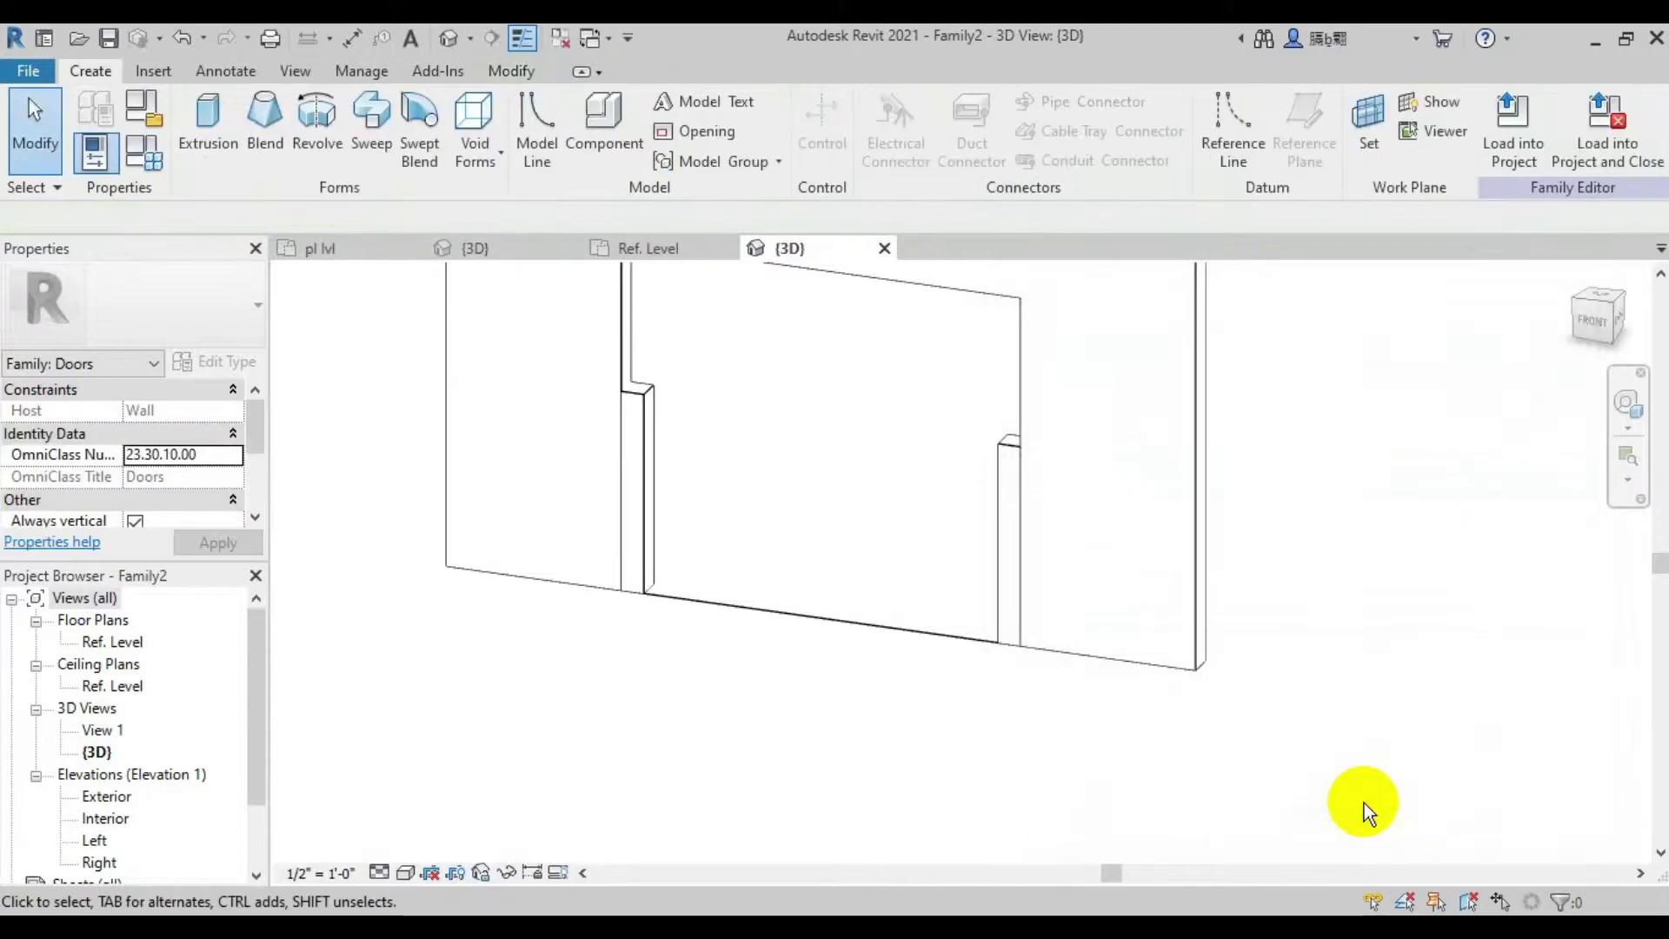
{"action": "scroll", "coordinate": [132, 746], "scroll_direction": "down", "scroll_amount": 1}
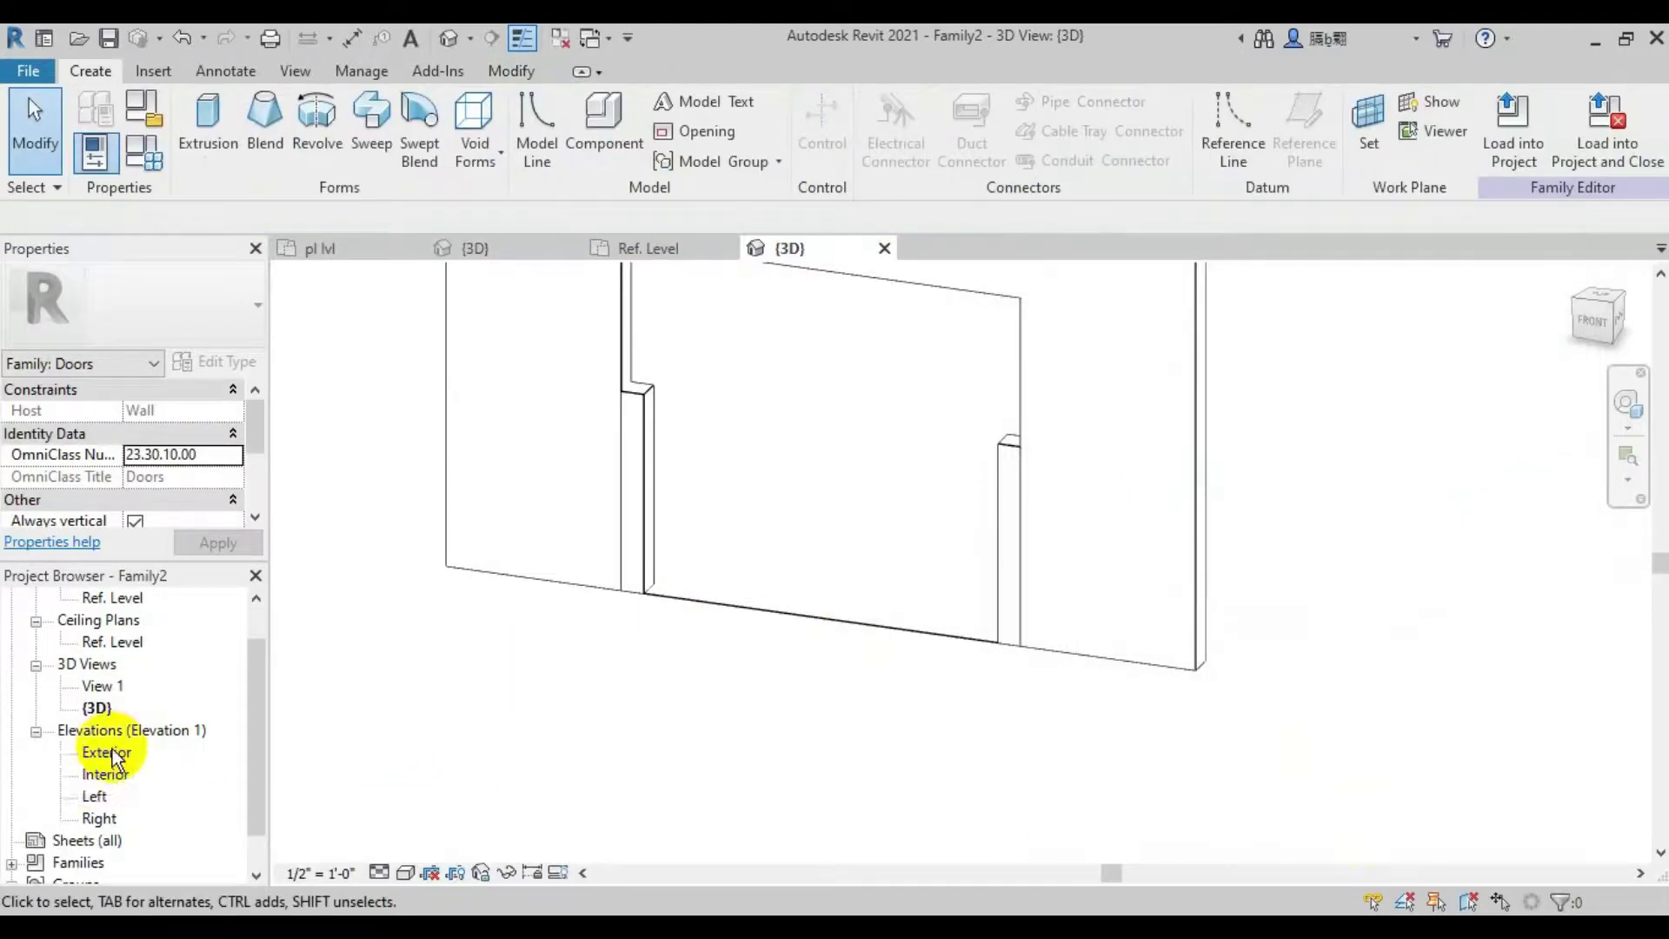
{"action": "double_click", "coordinate": [106, 751]}
{"action": "scroll", "coordinate": [910, 509], "scroll_direction": "up", "scroll_amount": 4}
{"action": "scroll", "coordinate": [878, 684], "scroll_direction": "up", "scroll_amount": 1}
{"action": "scroll", "coordinate": [878, 685], "scroll_direction": "down", "scroll_amount": 2}
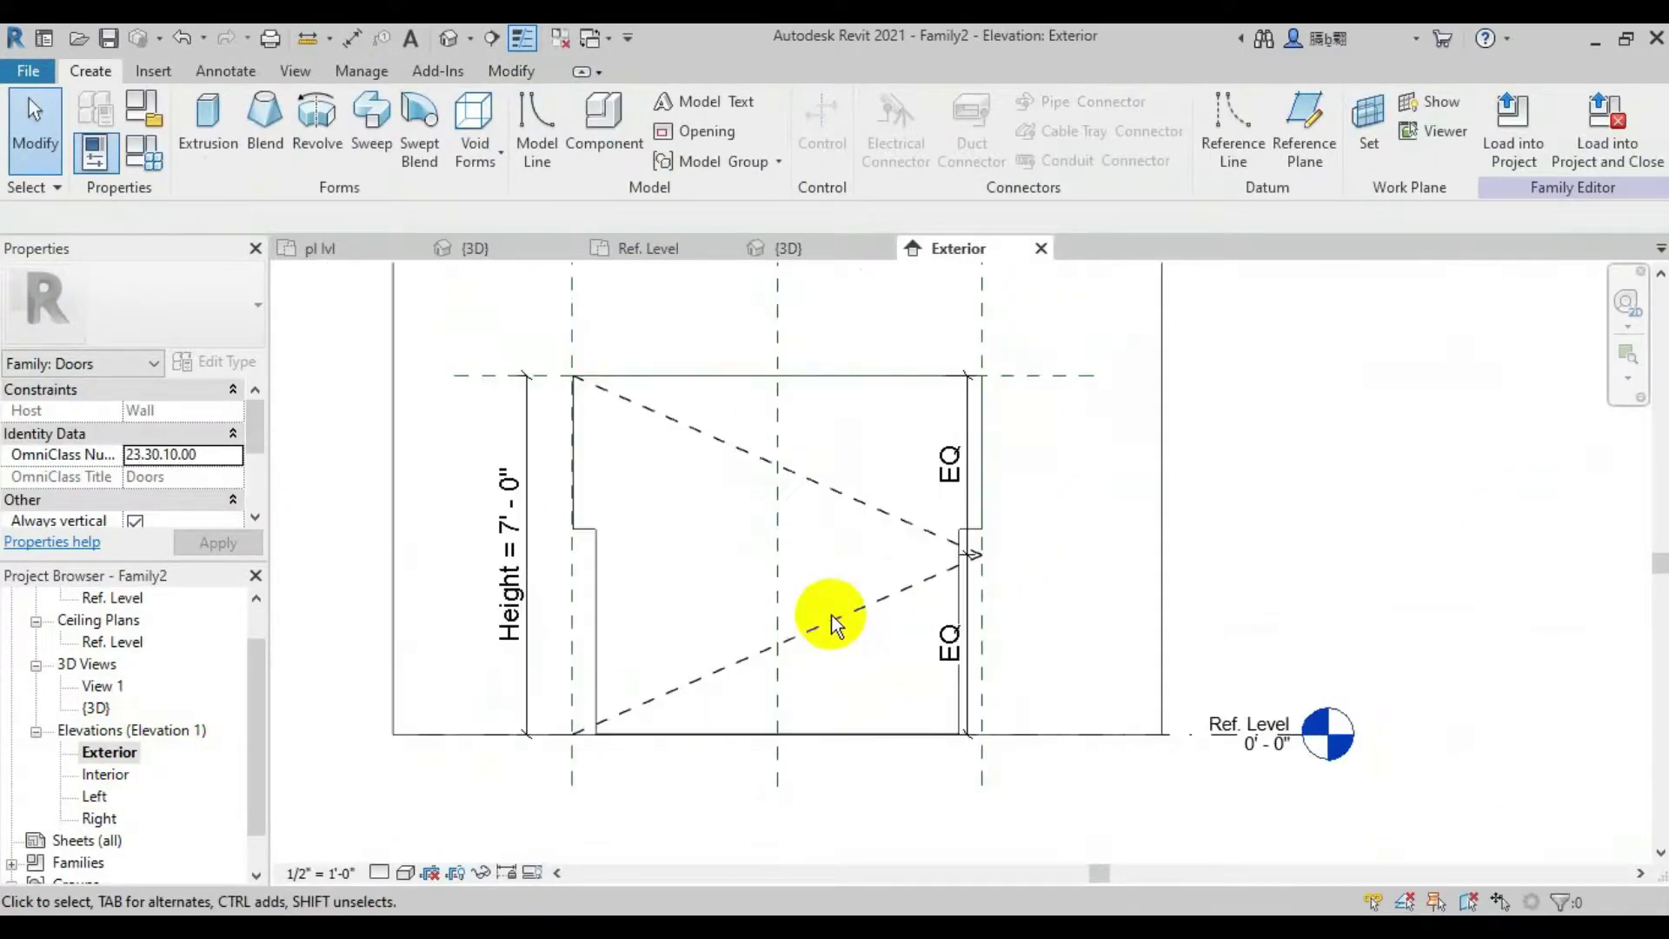
{"action": "scroll", "coordinate": [826, 614], "scroll_direction": "up", "scroll_amount": 1}
Start an extrusion and sketch a rectangle in the left half of the opening
{"action": "left_click", "coordinate": [208, 118]}
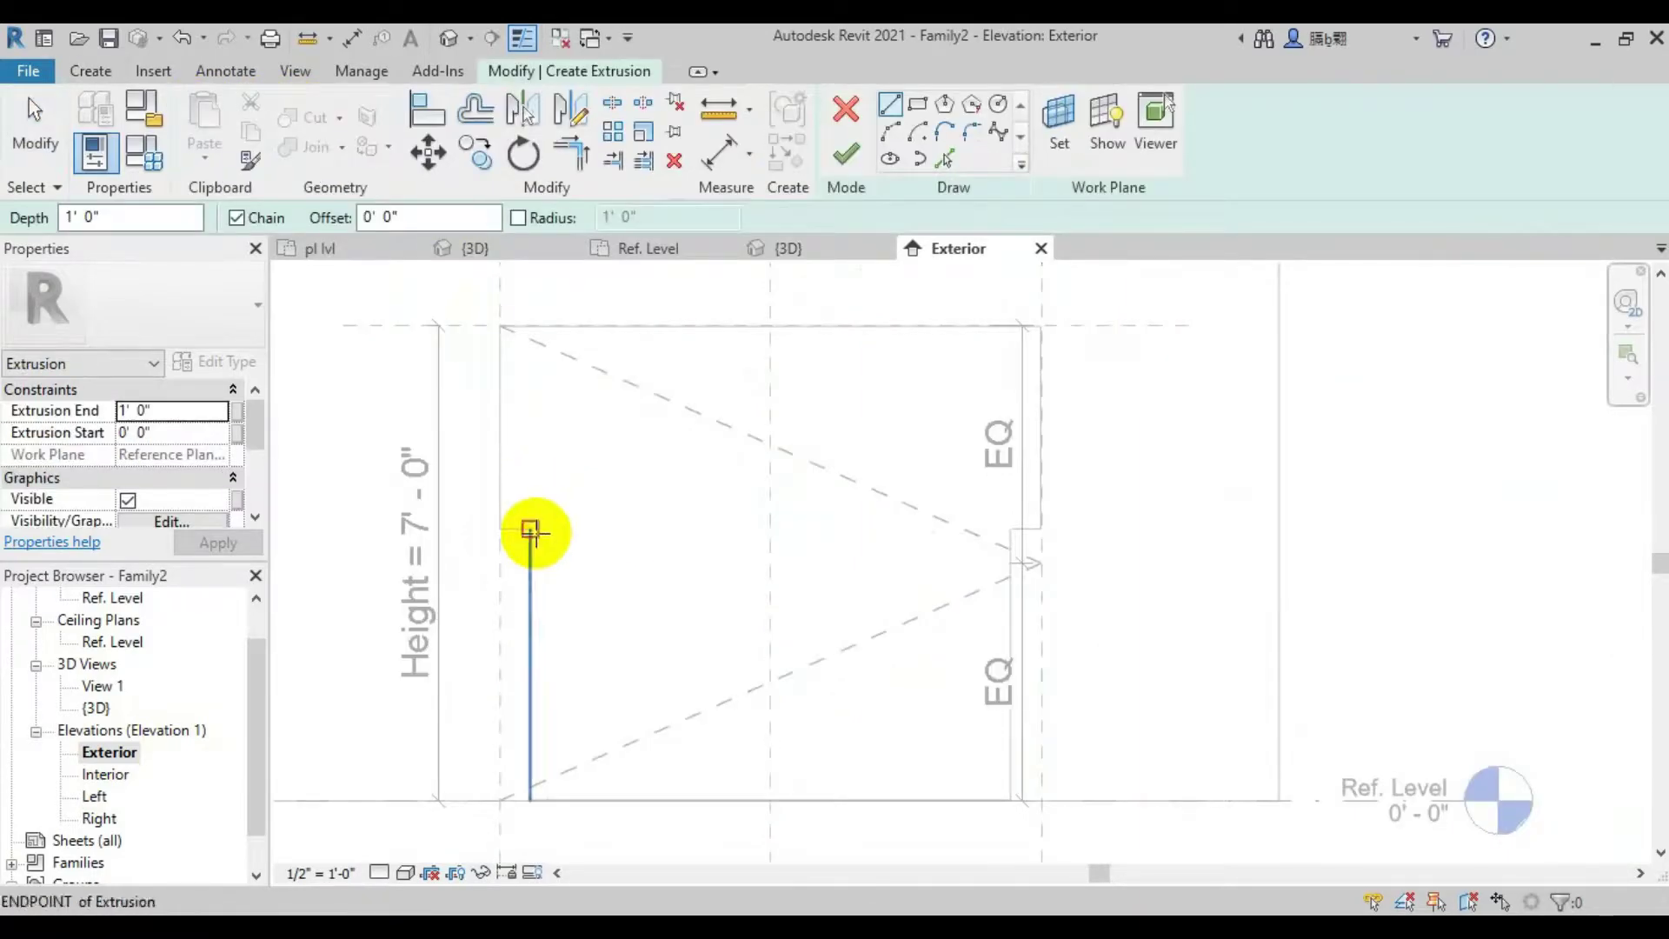
{"action": "left_click", "coordinate": [531, 528]}
{"action": "left_click", "coordinate": [917, 105]}
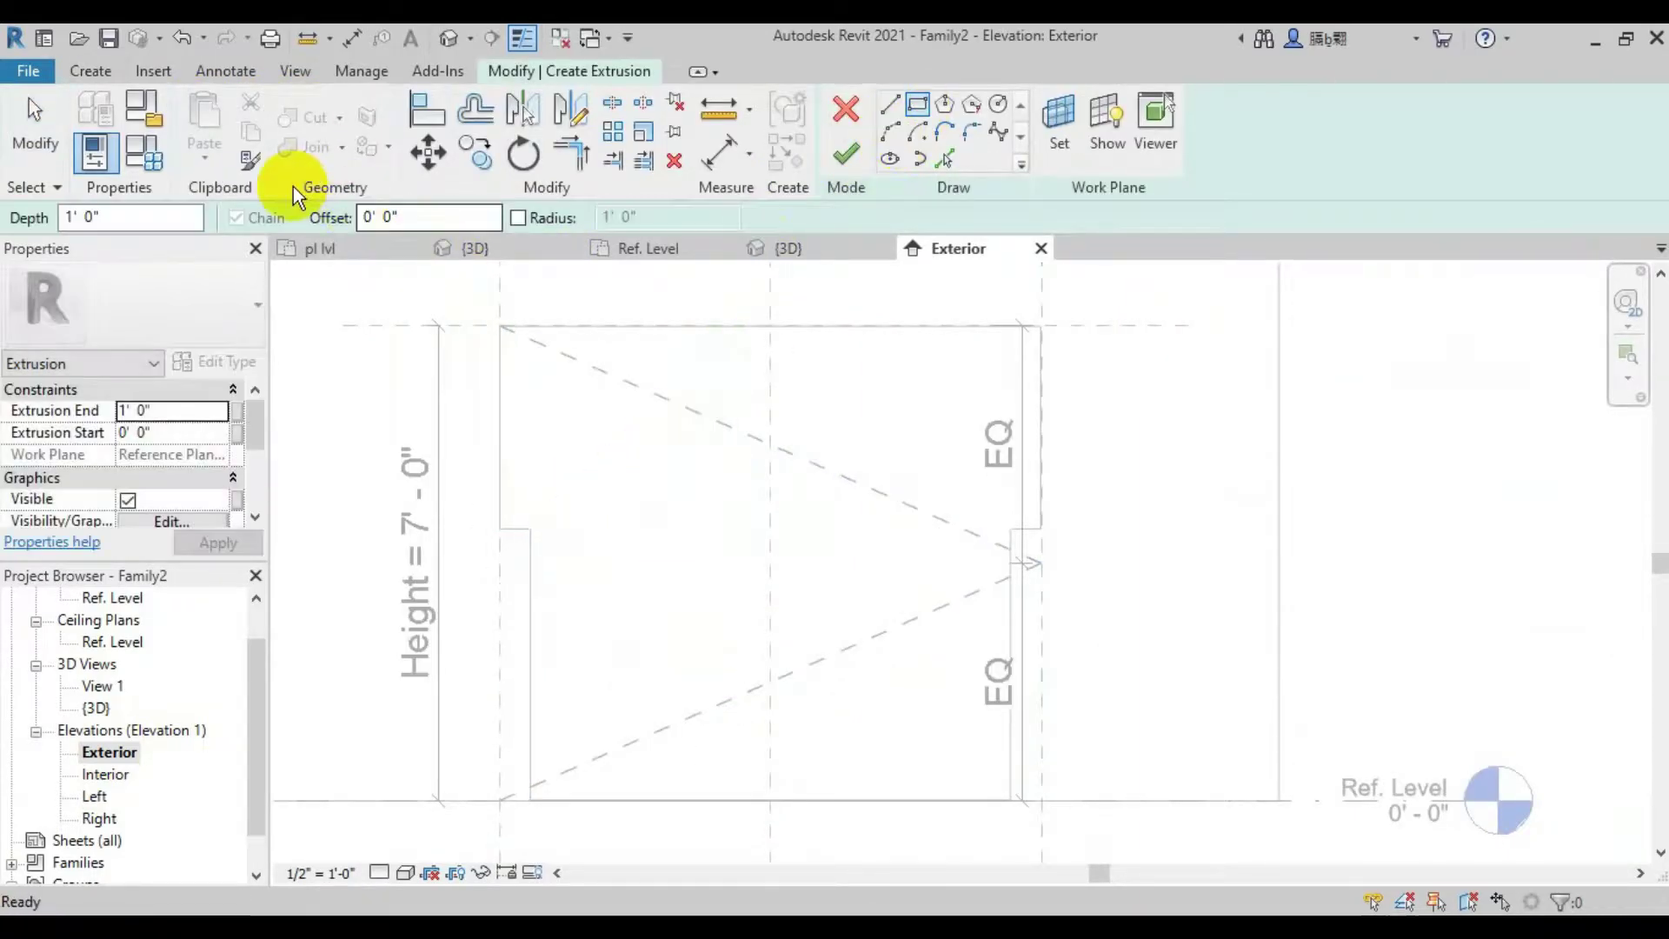
{"action": "left_click", "coordinate": [530, 528]}
{"action": "left_click", "coordinate": [768, 797]}
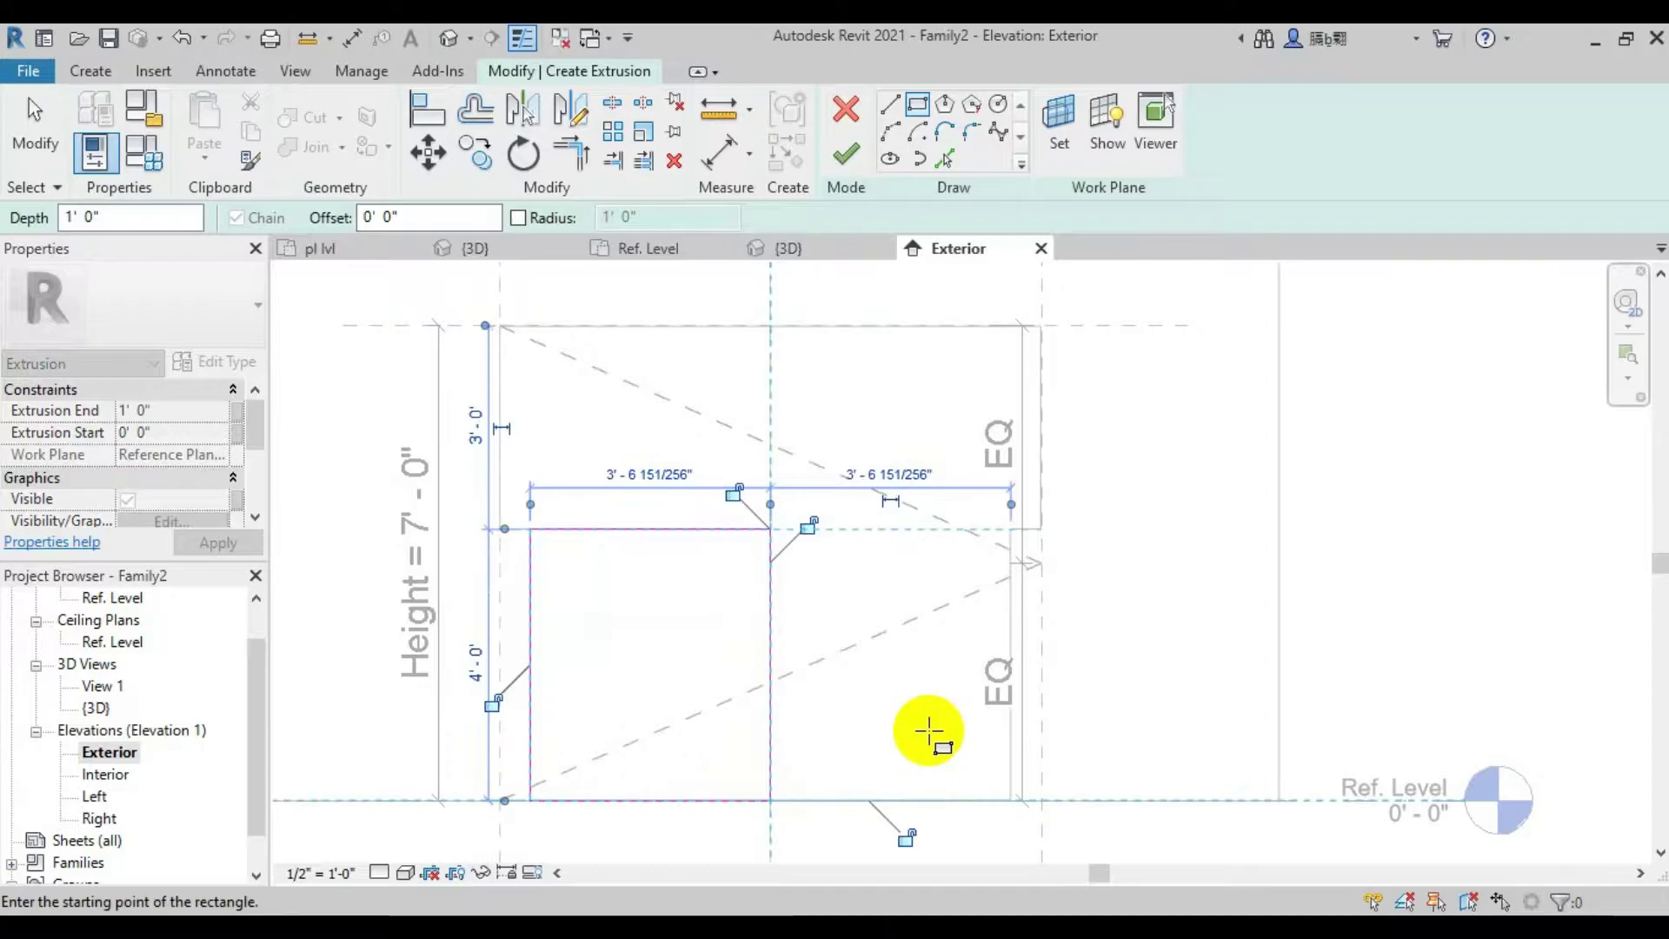
{"action": "key", "text": "Escape"}
{"action": "key", "text": "Escape"}
{"action": "left_click", "coordinate": [780, 584]}
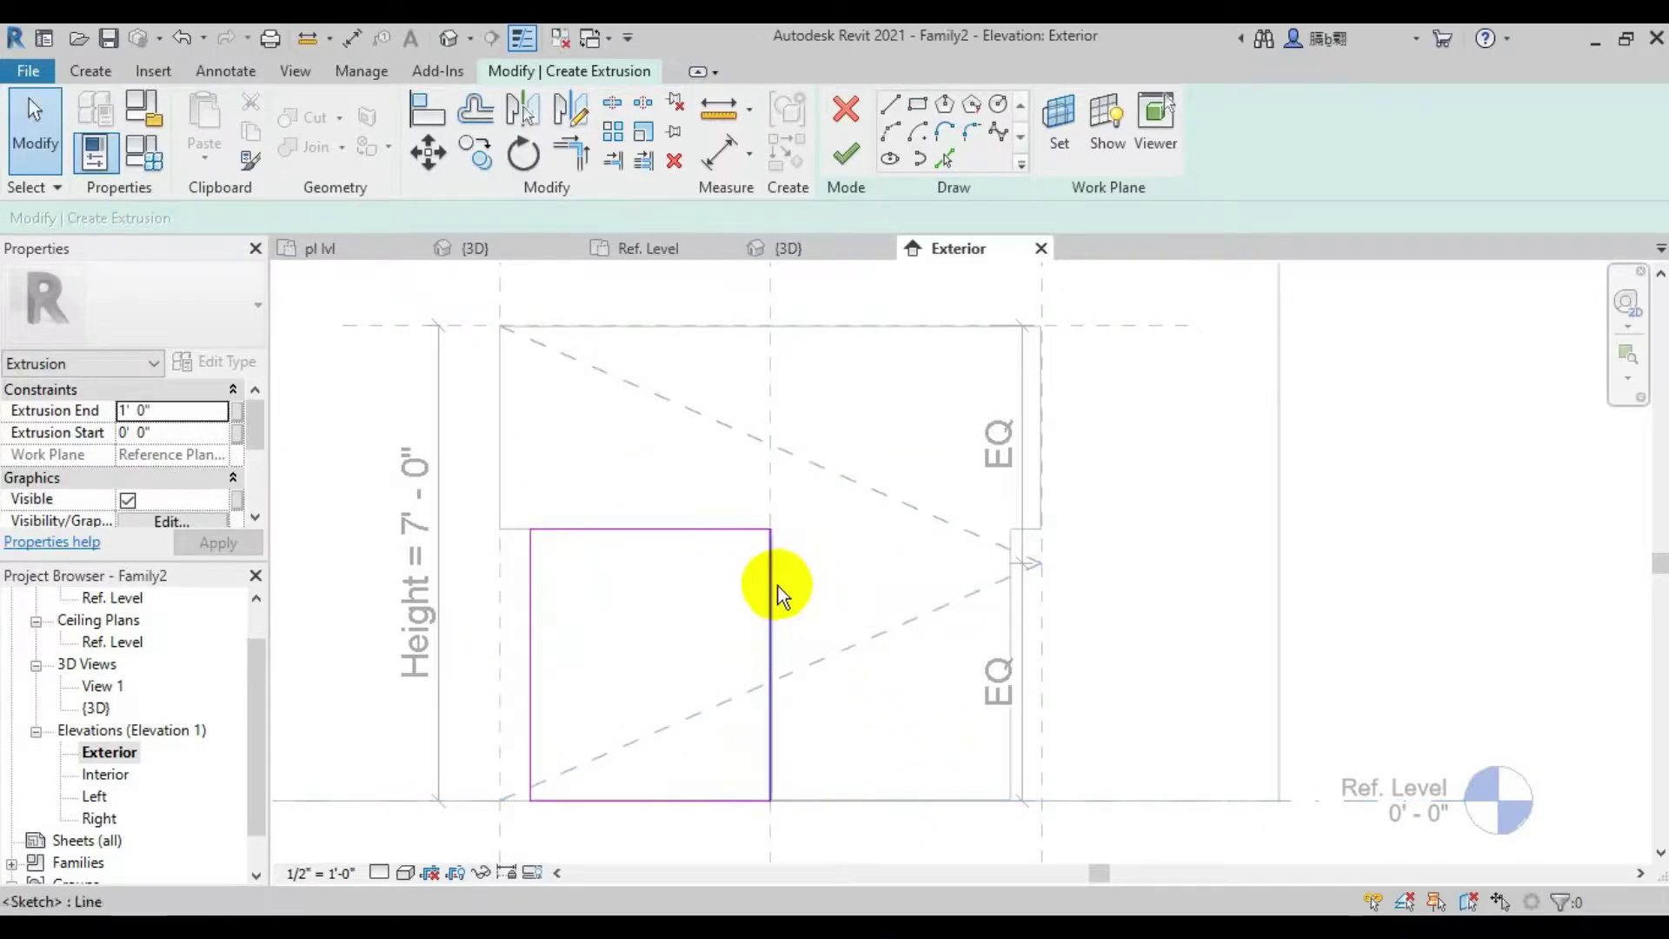
Set the extrusion depth to 3"
{"action": "scroll", "coordinate": [780, 600], "scroll_direction": "up", "scroll_amount": 3}
{"action": "scroll", "coordinate": [794, 592], "scroll_direction": "down", "scroll_amount": 1}
{"action": "scroll", "coordinate": [844, 542], "scroll_direction": "down", "scroll_amount": 3}
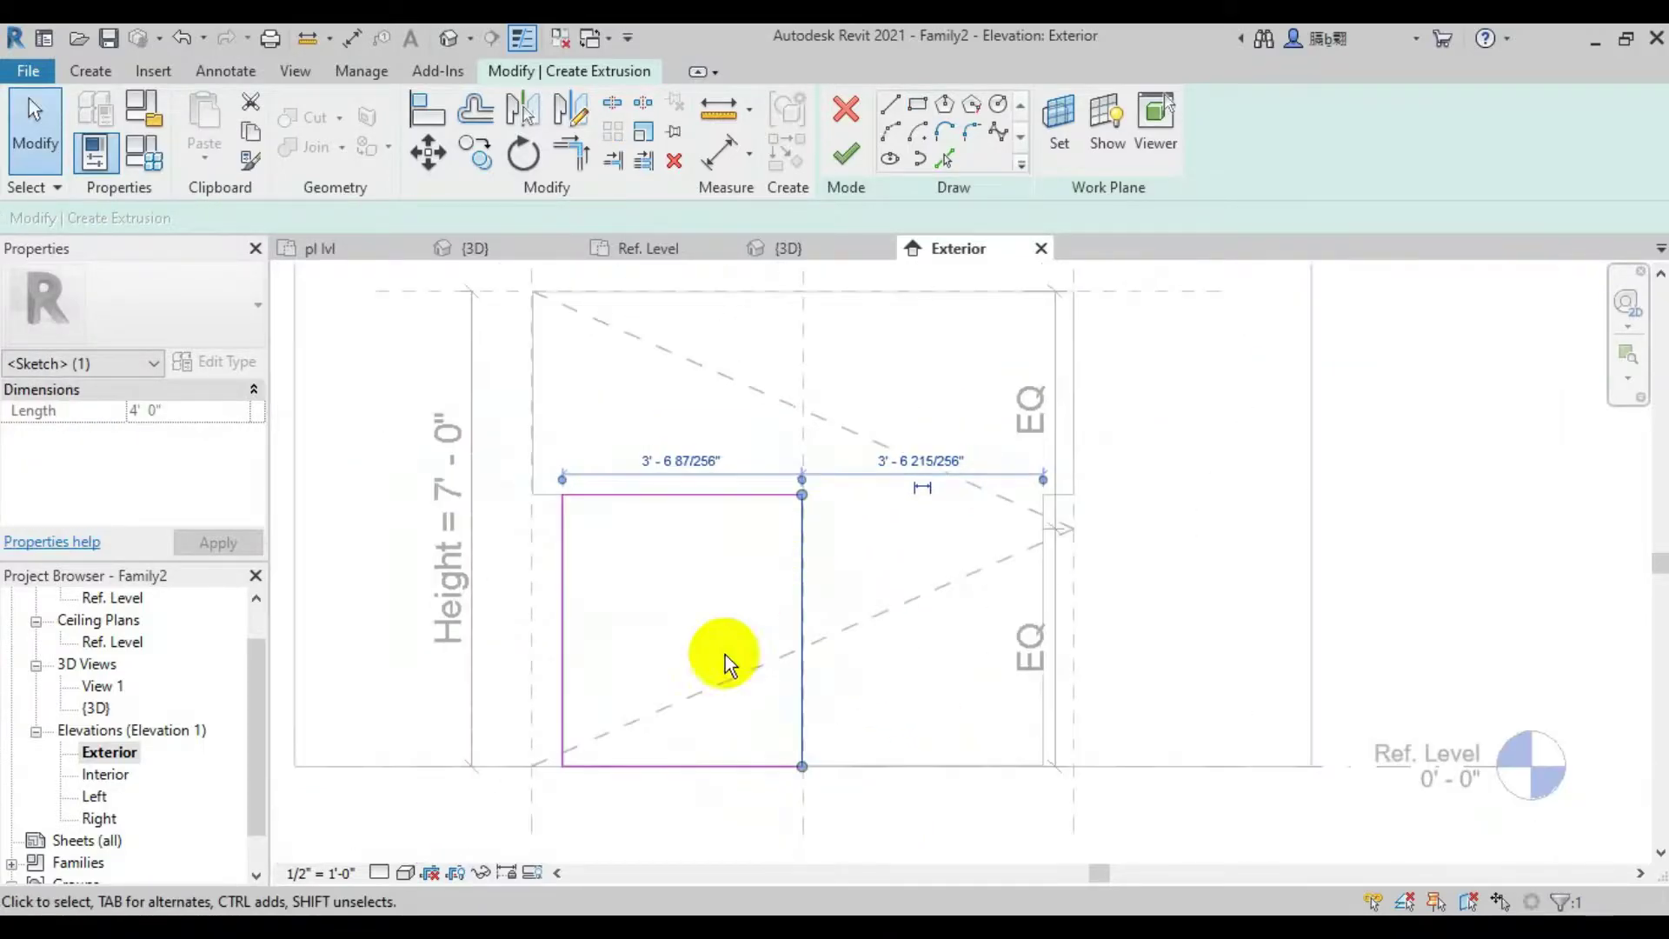
{"action": "key", "text": "Escape"}
{"action": "left_click", "coordinate": [916, 104]}
{"action": "type", "text": "3\""}
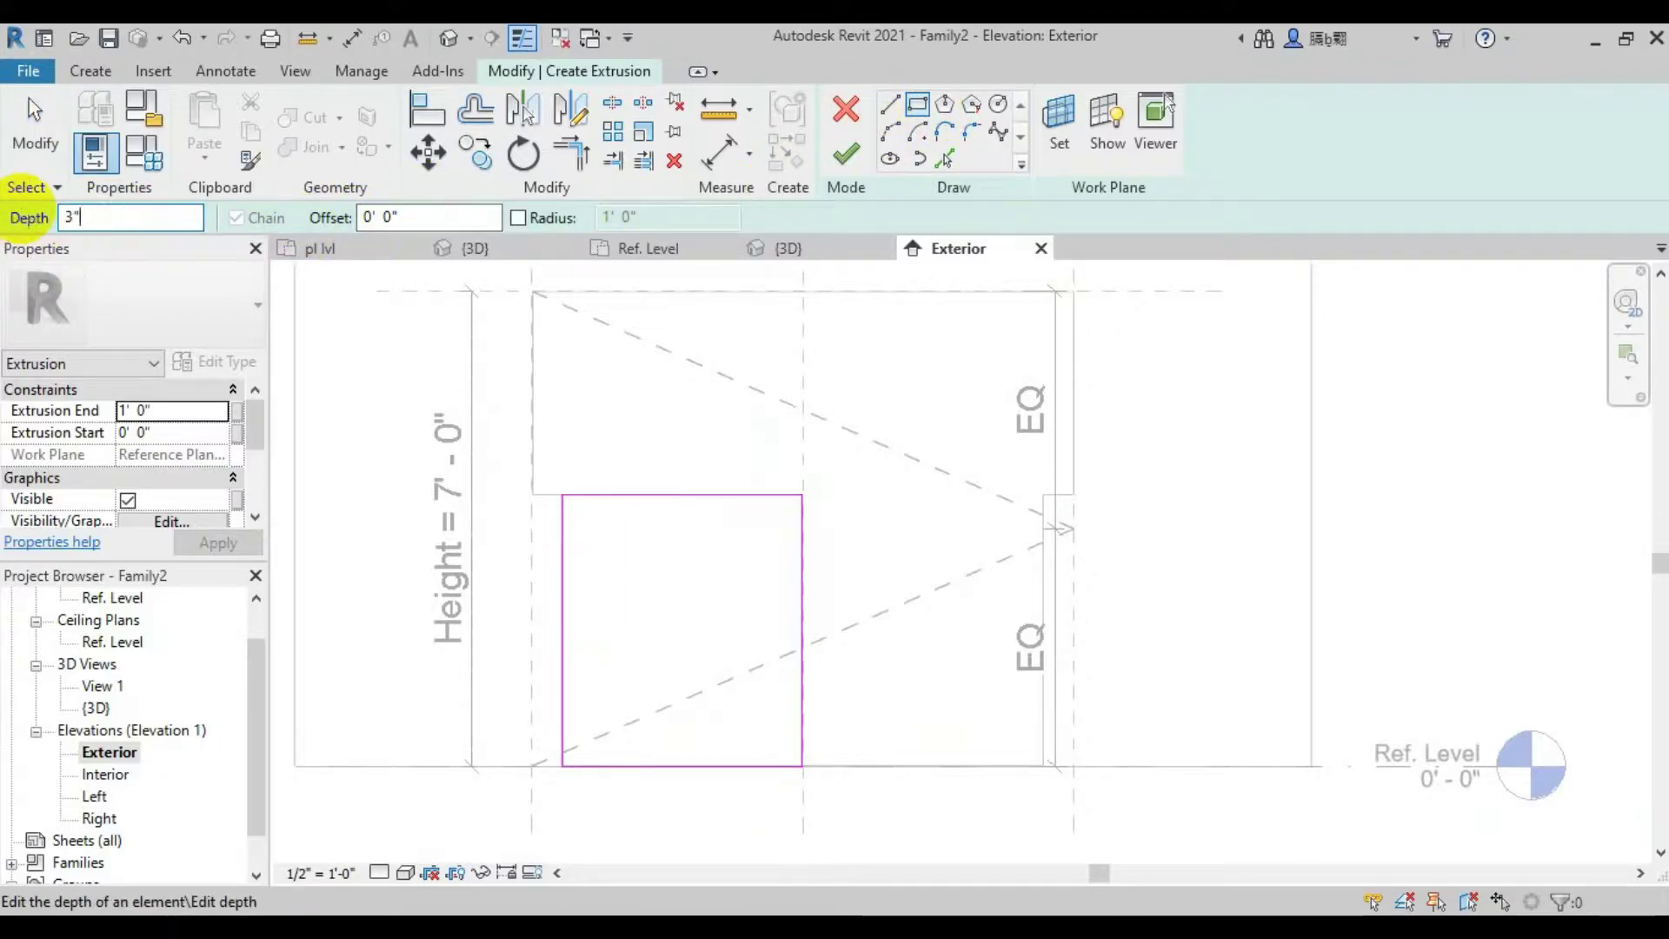
{"action": "key", "text": "Return"}
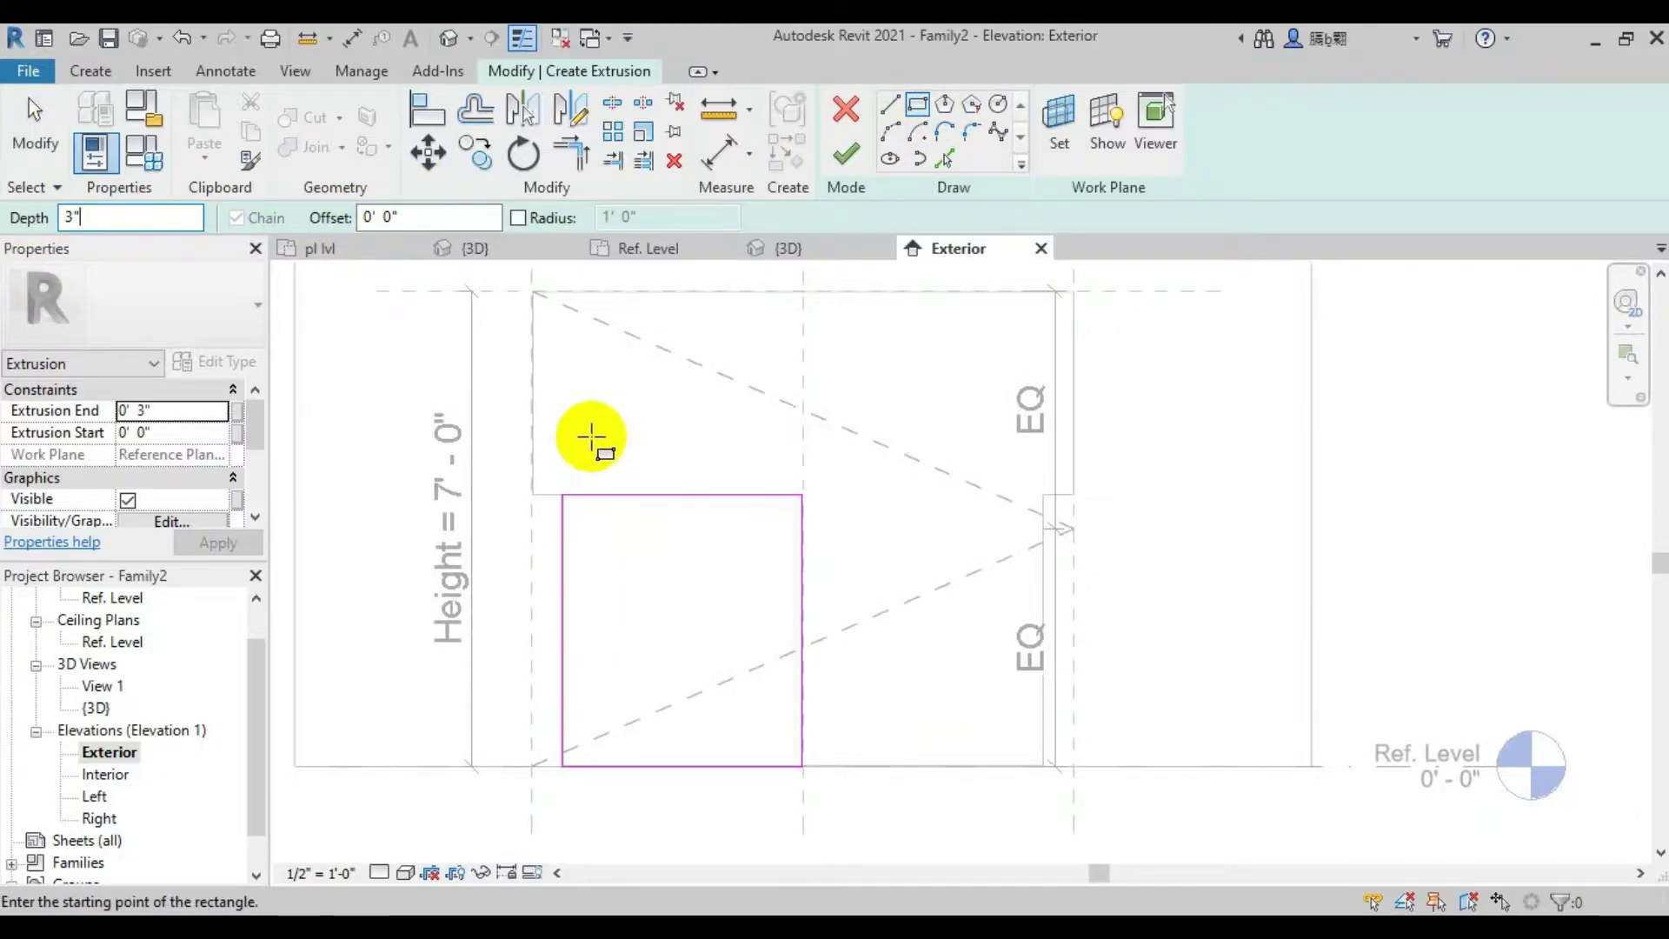
Add inner lines offset 6" from all four rectangle edges
{"action": "left_click", "coordinate": [945, 157]}
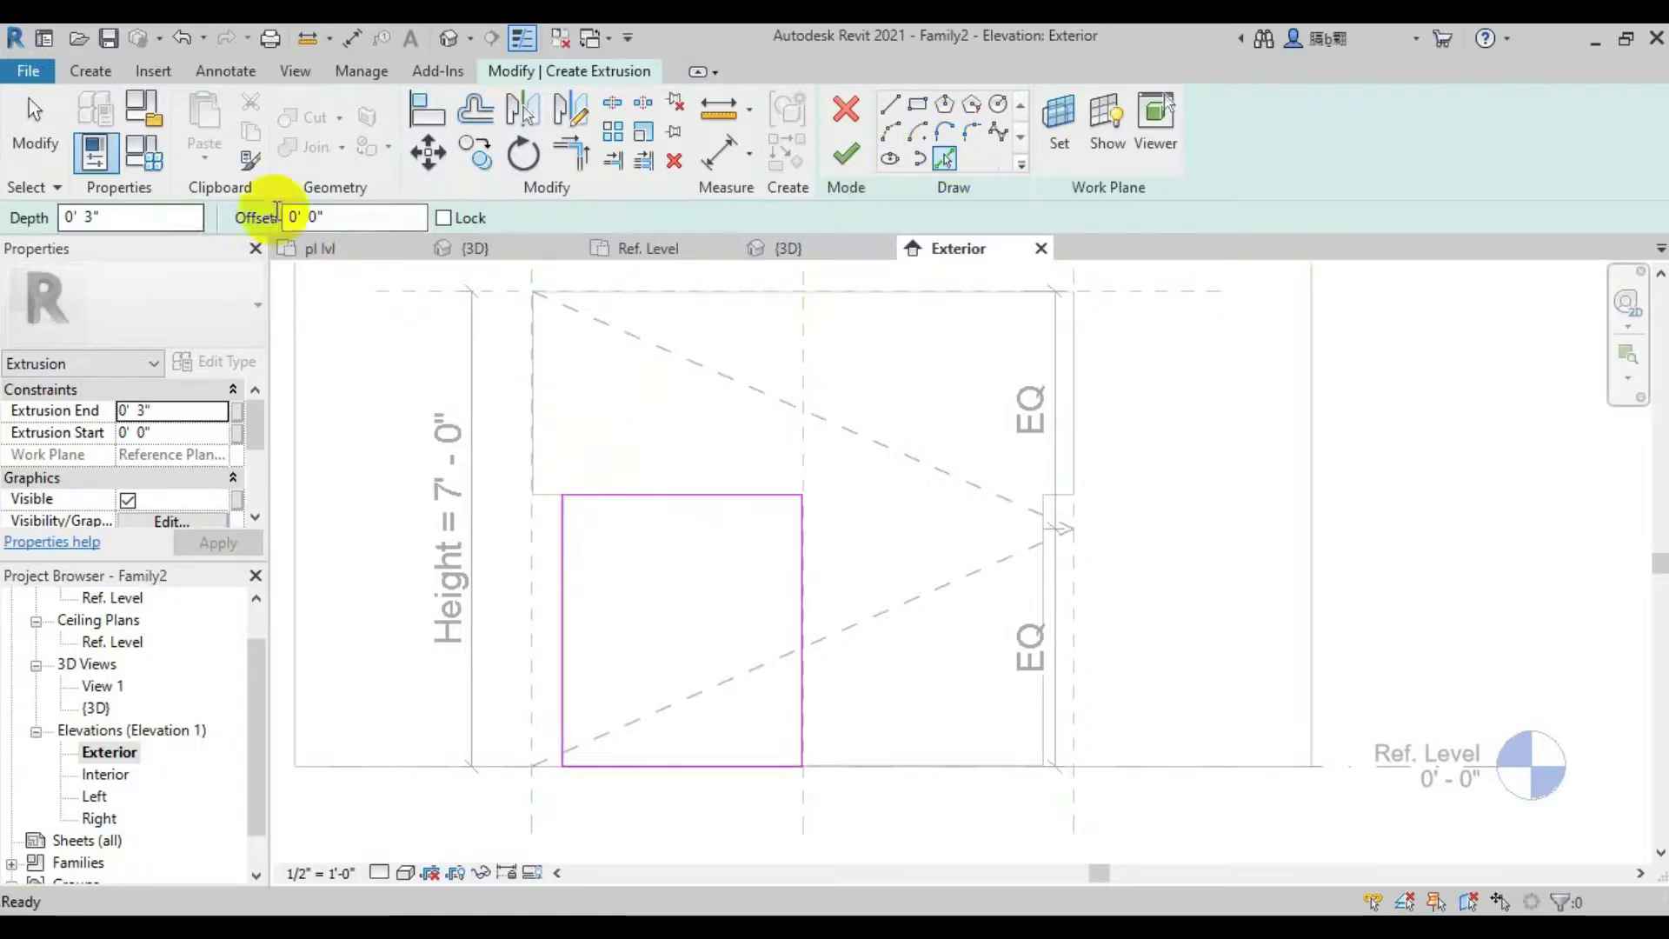
{"action": "left_click", "coordinate": [278, 216]}
{"action": "type", "text": "3"}
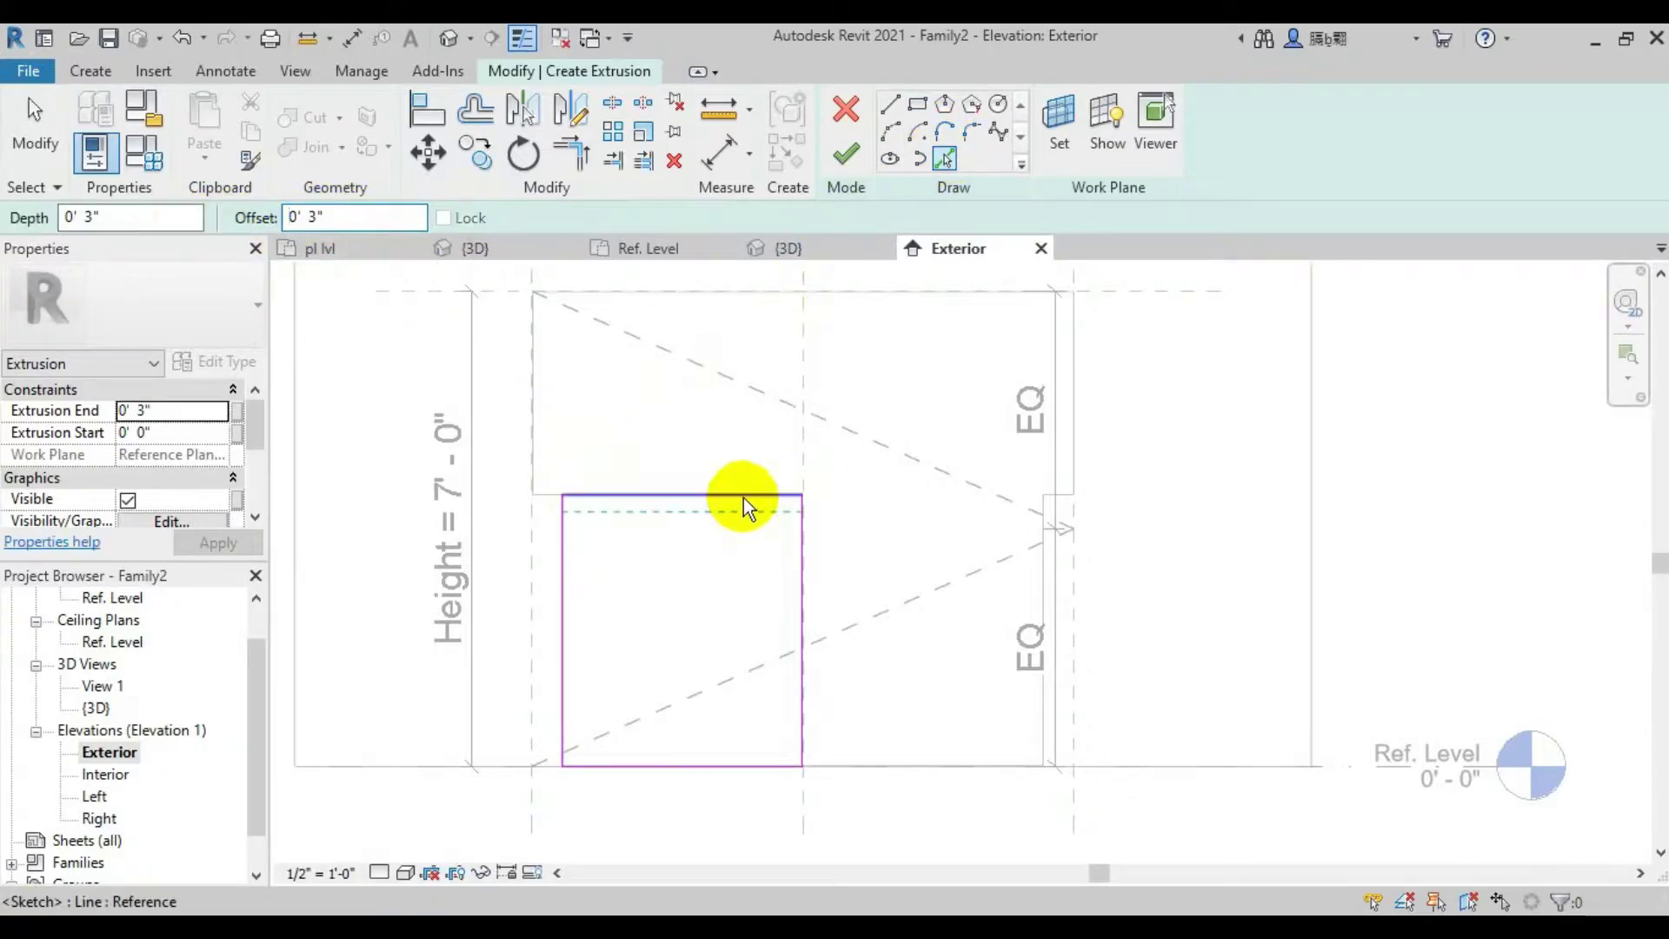
{"action": "left_click", "coordinate": [650, 492]}
{"action": "key", "text": "ctrl+z"}
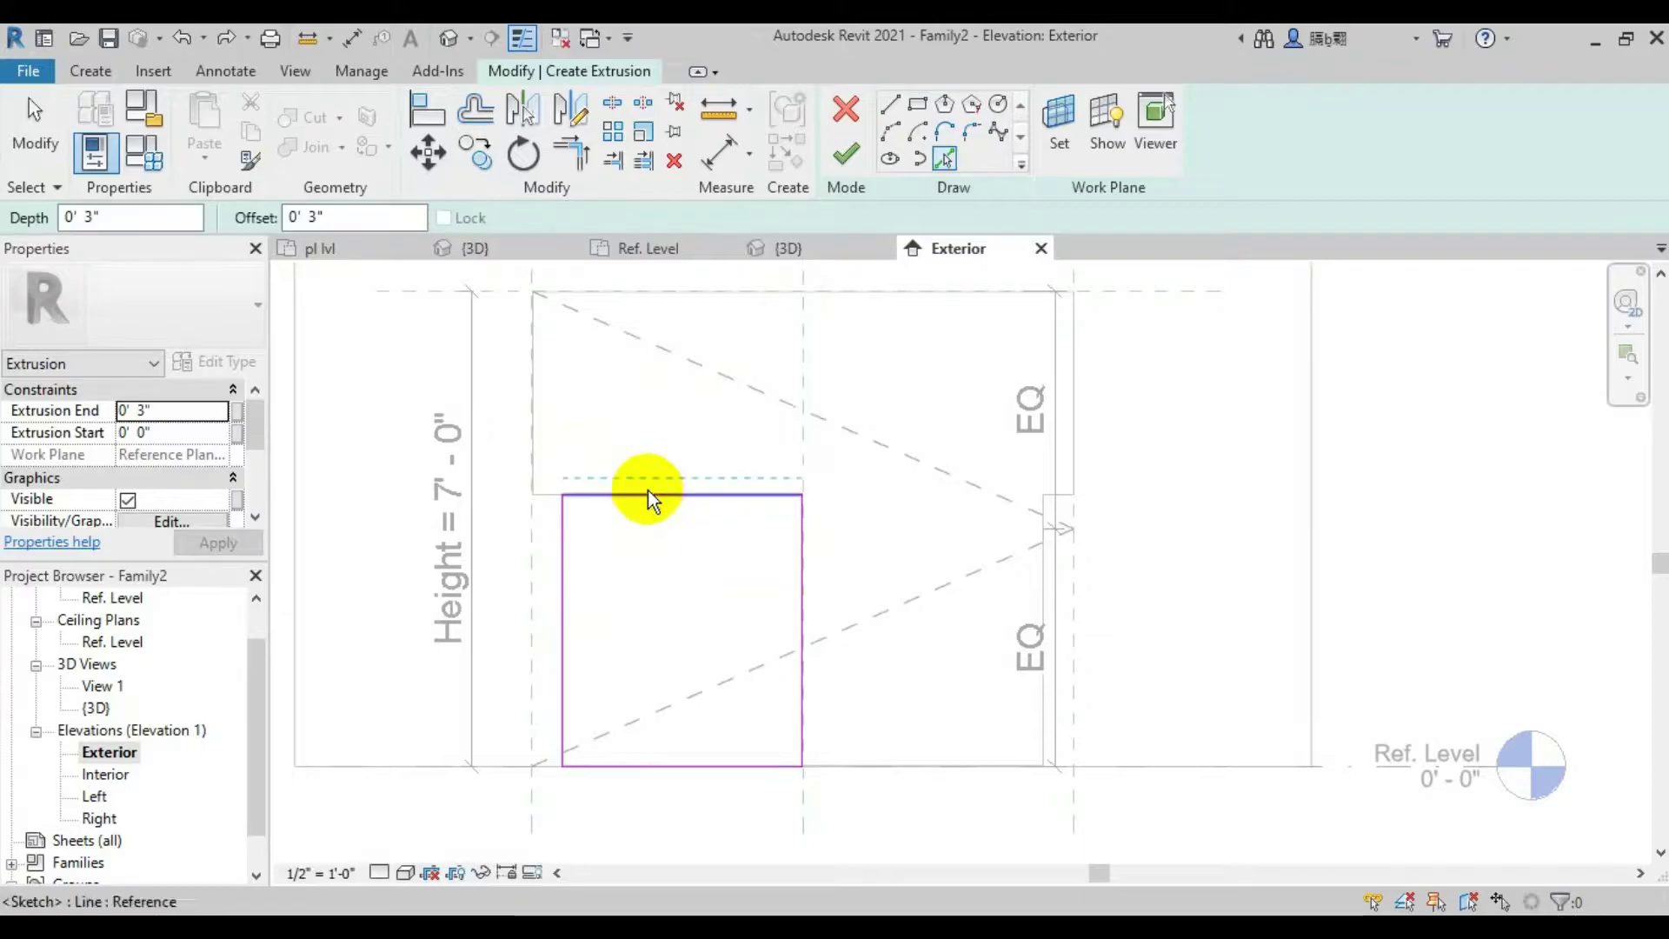
{"action": "left_click", "coordinate": [287, 218]}
{"action": "type", "text": "6\""}
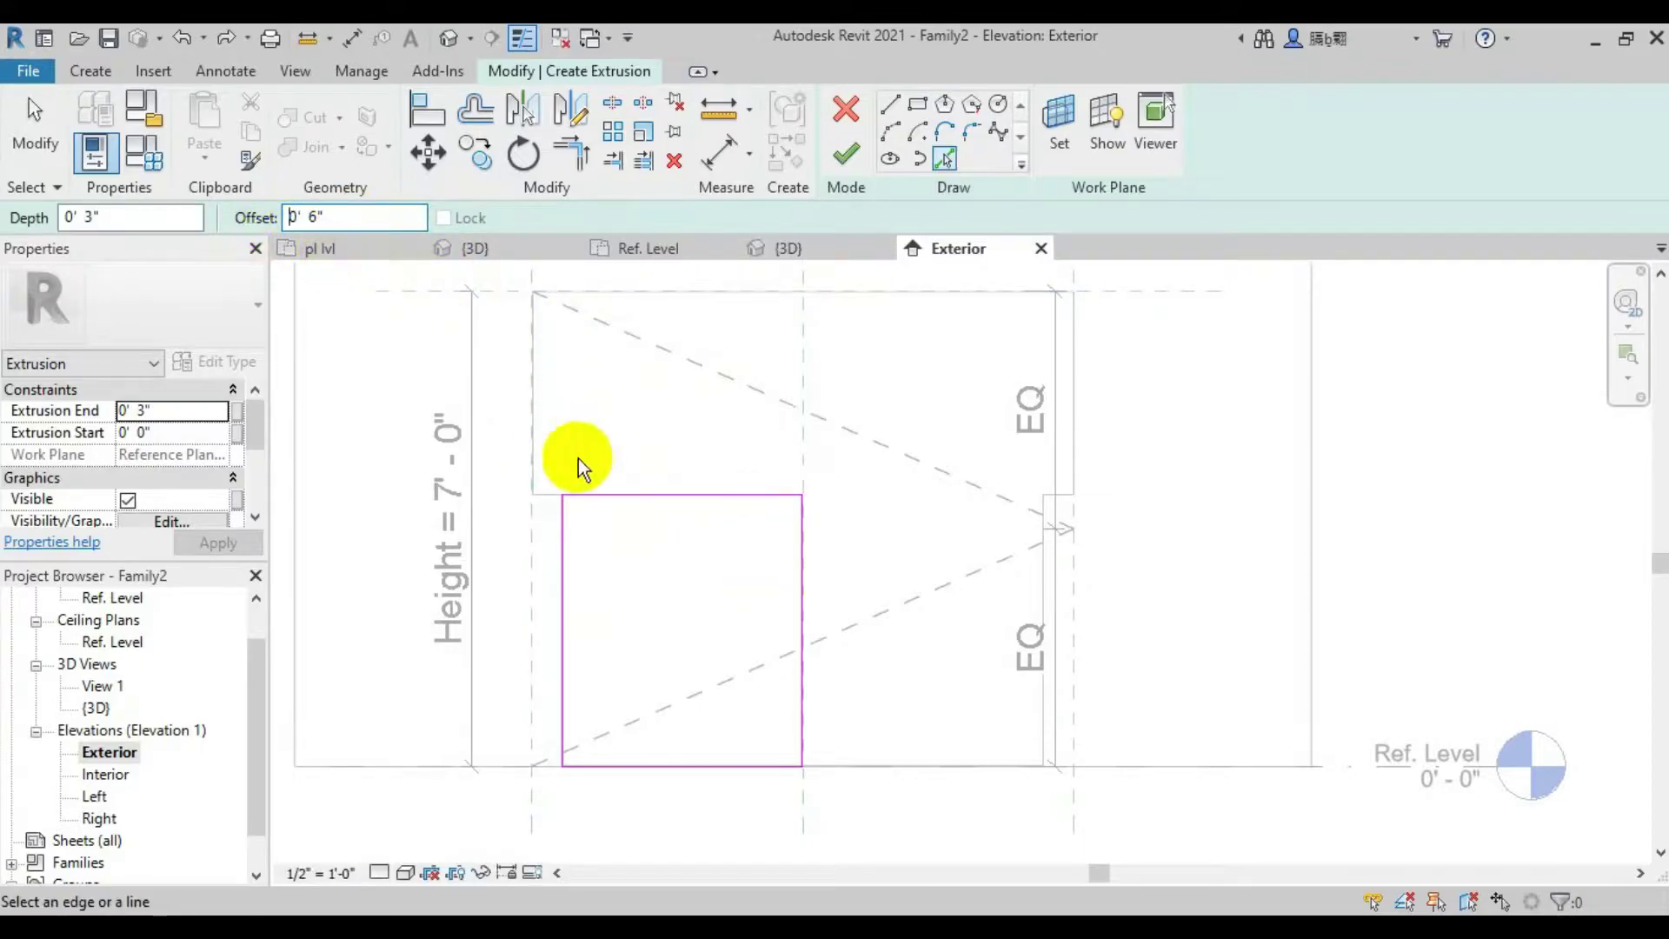
{"action": "left_click", "coordinate": [678, 497]}
{"action": "left_click", "coordinate": [794, 617]}
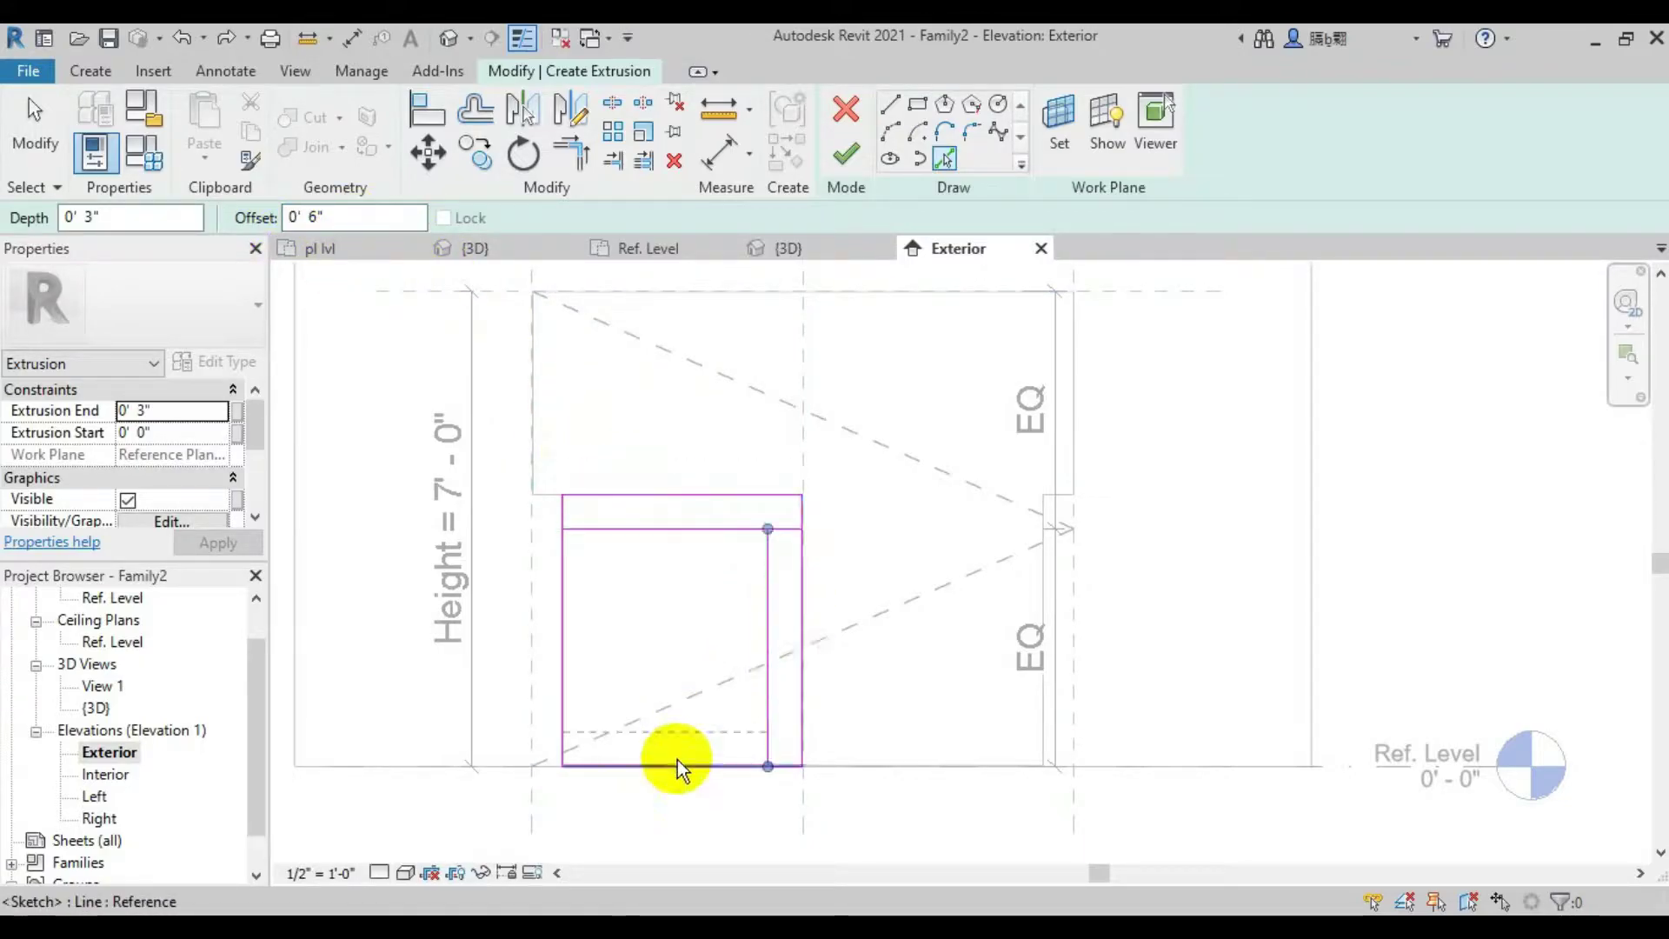
{"action": "left_click", "coordinate": [676, 762]}
{"action": "left_click", "coordinate": [566, 639]}
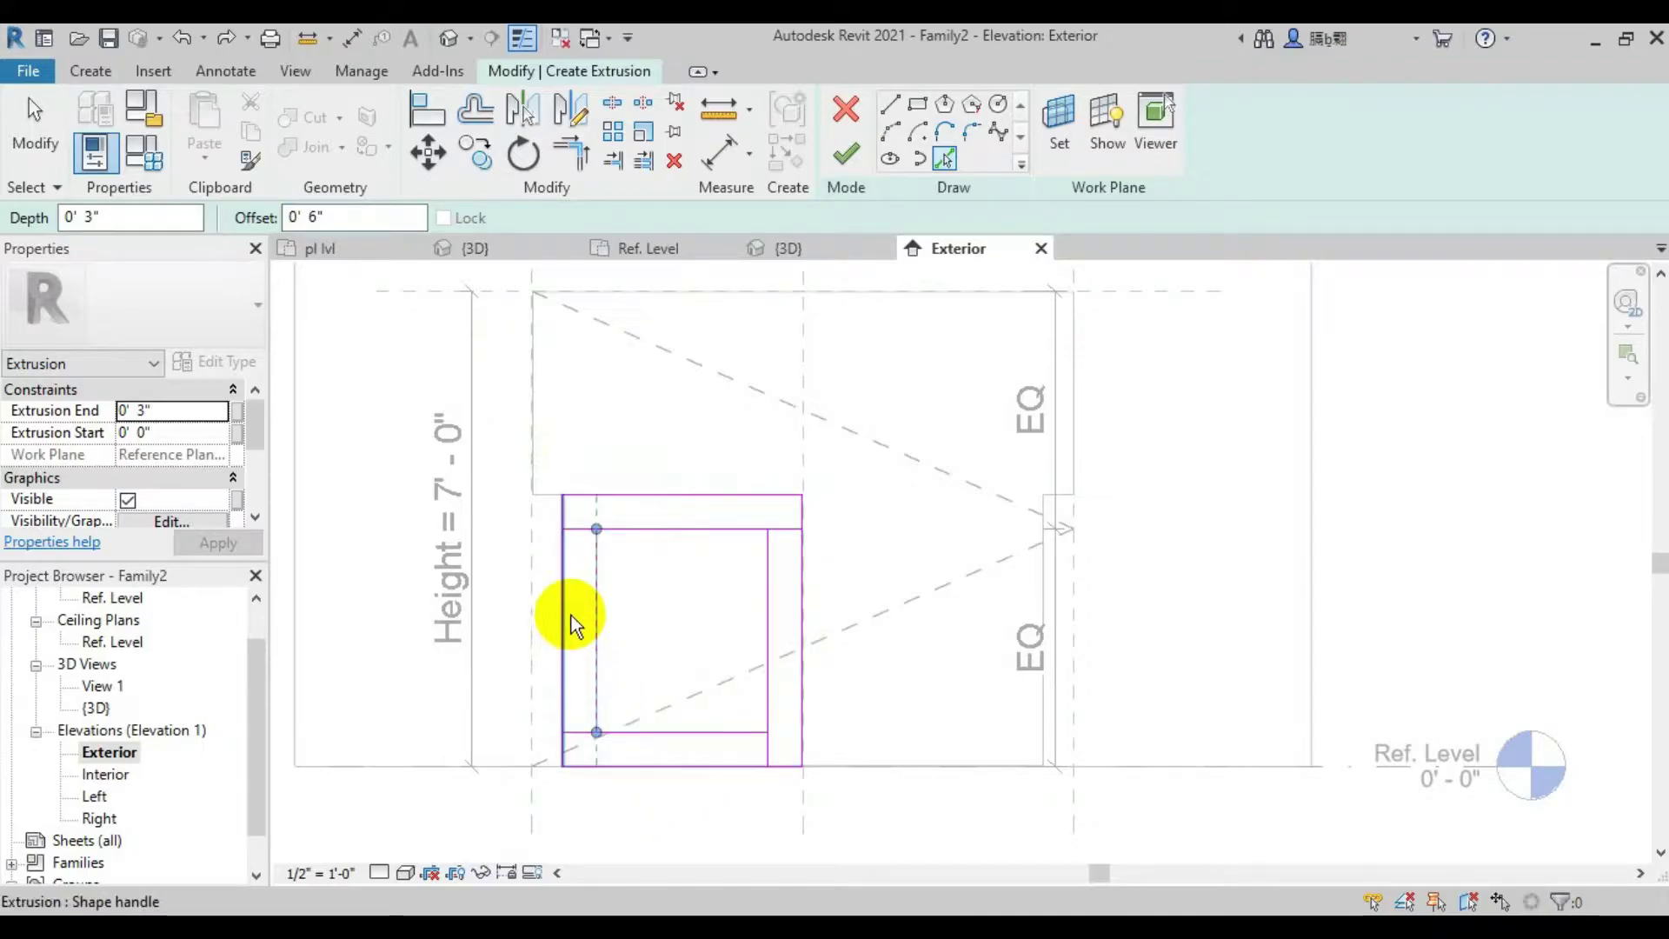
Trim the inner left and top lines to meet at a corner
{"action": "left_click", "coordinate": [574, 157]}
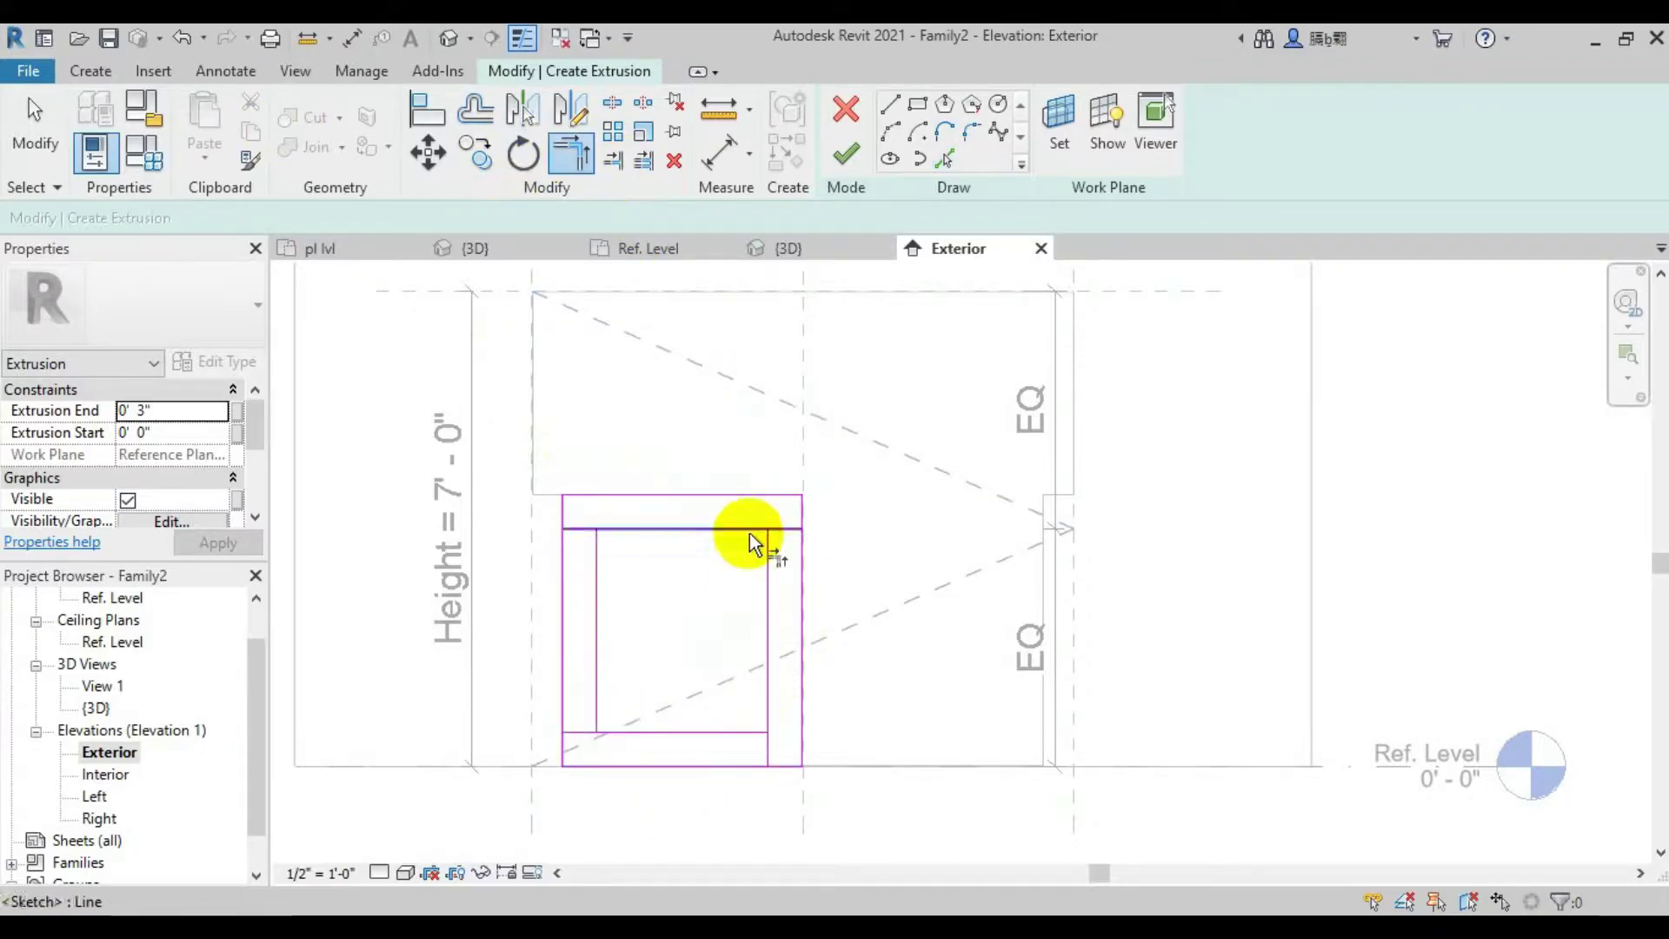
{"action": "left_click", "coordinate": [594, 682]}
{"action": "left_click", "coordinate": [614, 528]}
{"action": "key", "text": "Escape"}
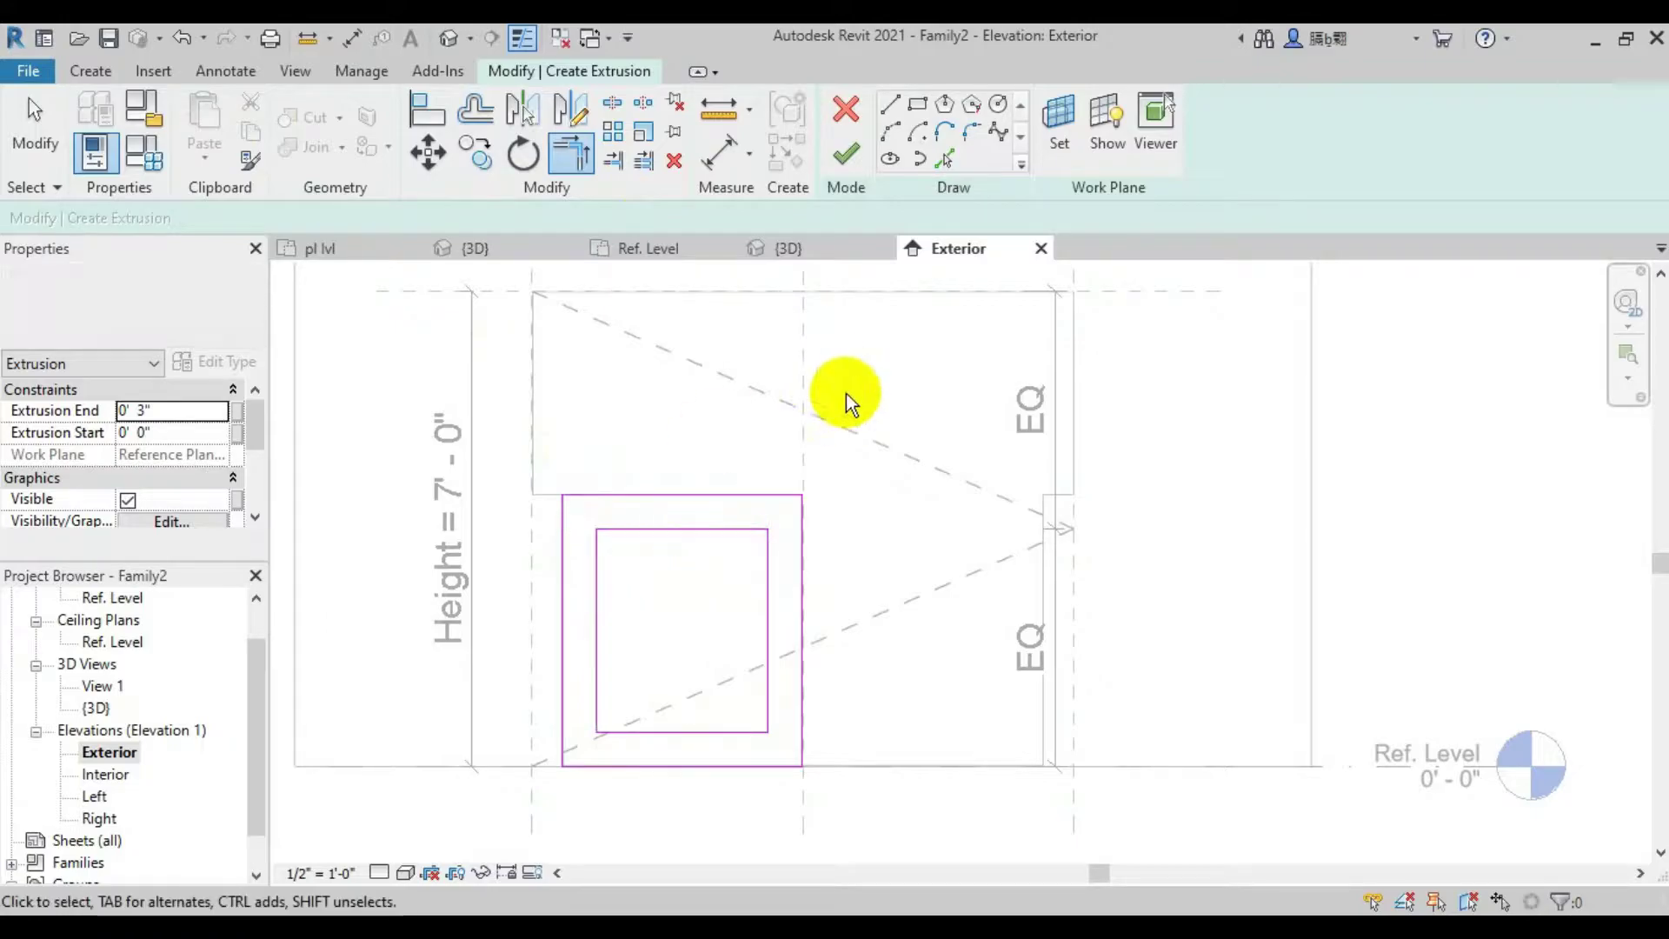
Mirror the framed panel sketch across the centre reference plane
{"action": "left_click_drag", "start_coordinate": [596, 535], "coordinate": [880, 817]}
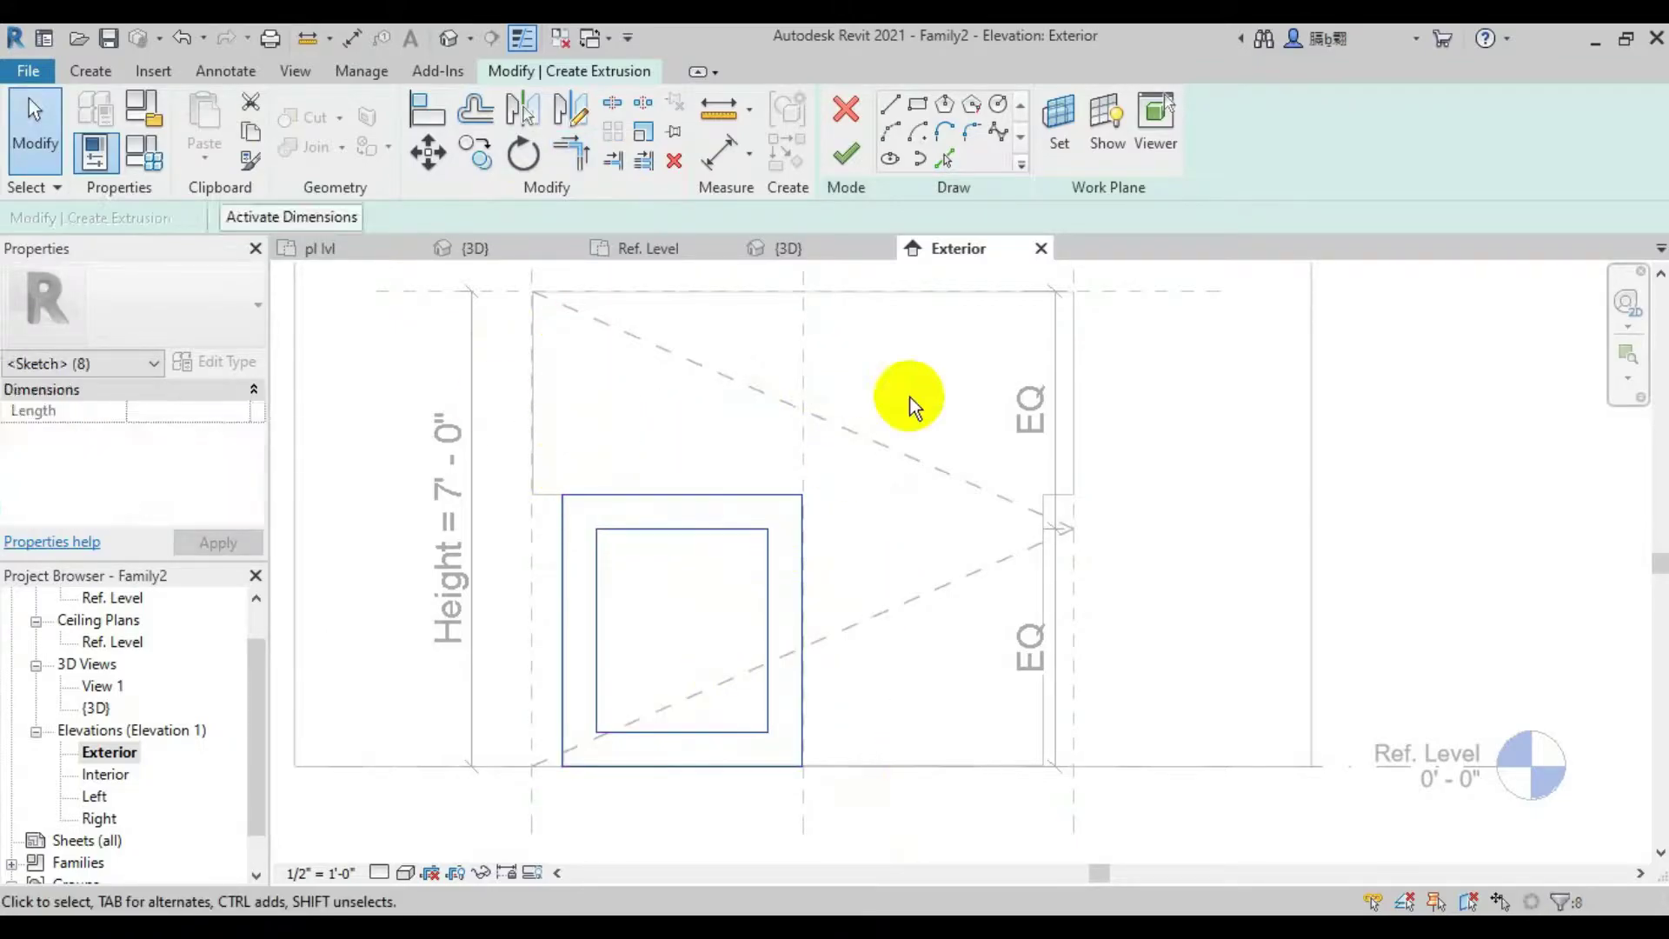
{"action": "left_click", "coordinate": [432, 132]}
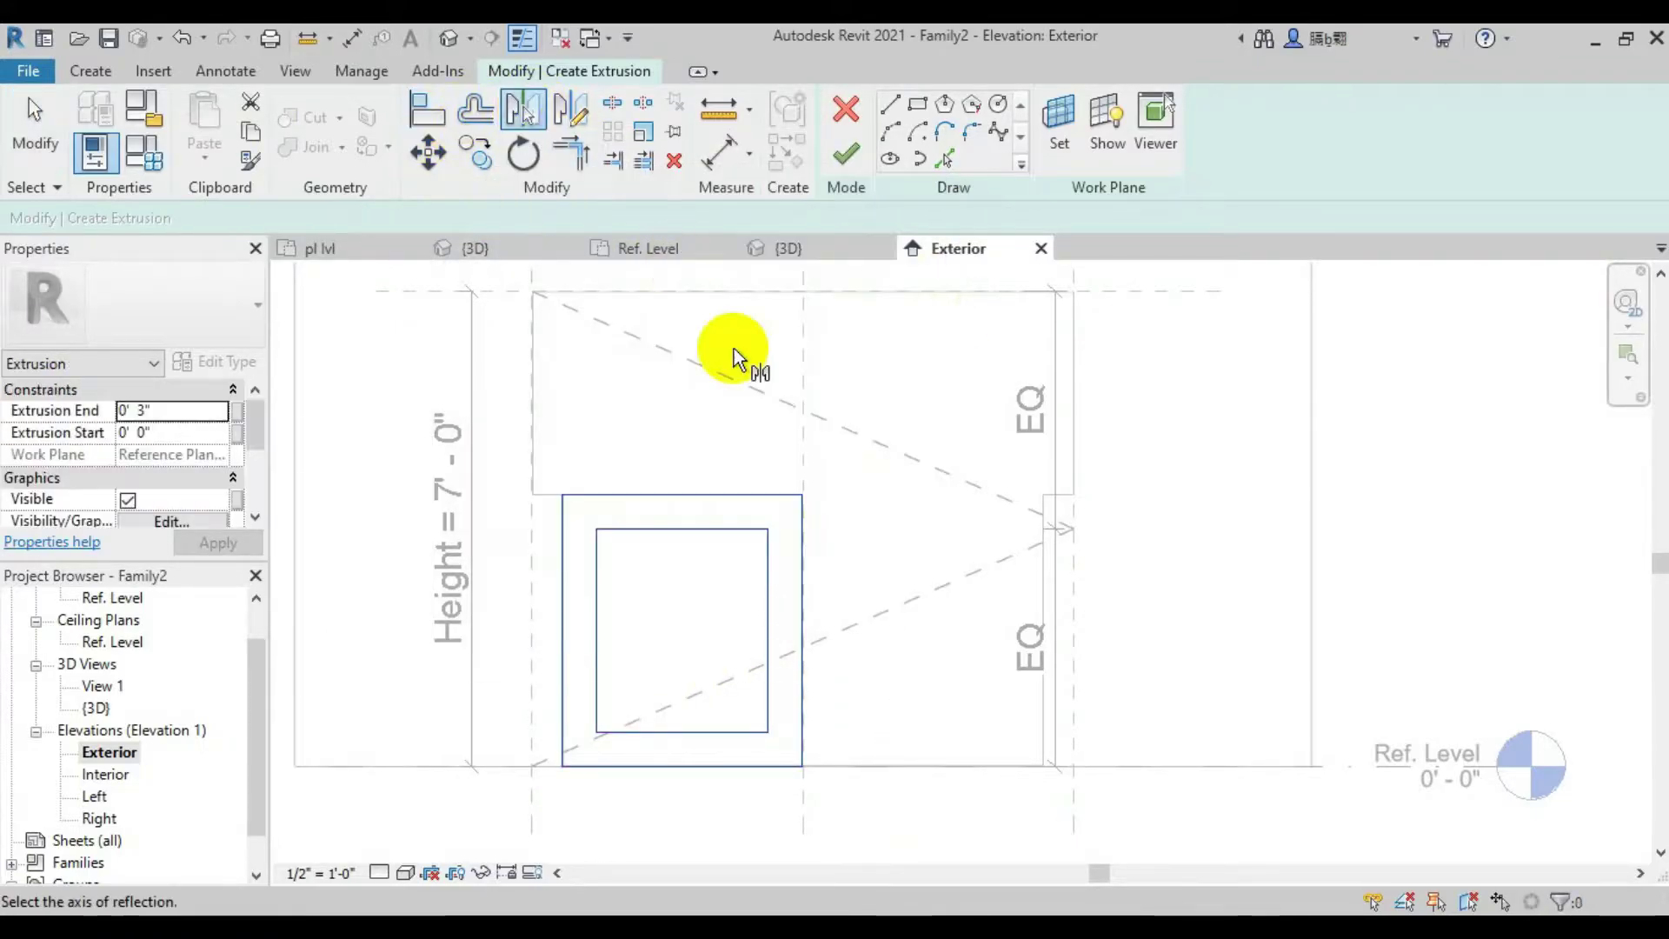
{"action": "left_click", "coordinate": [800, 421]}
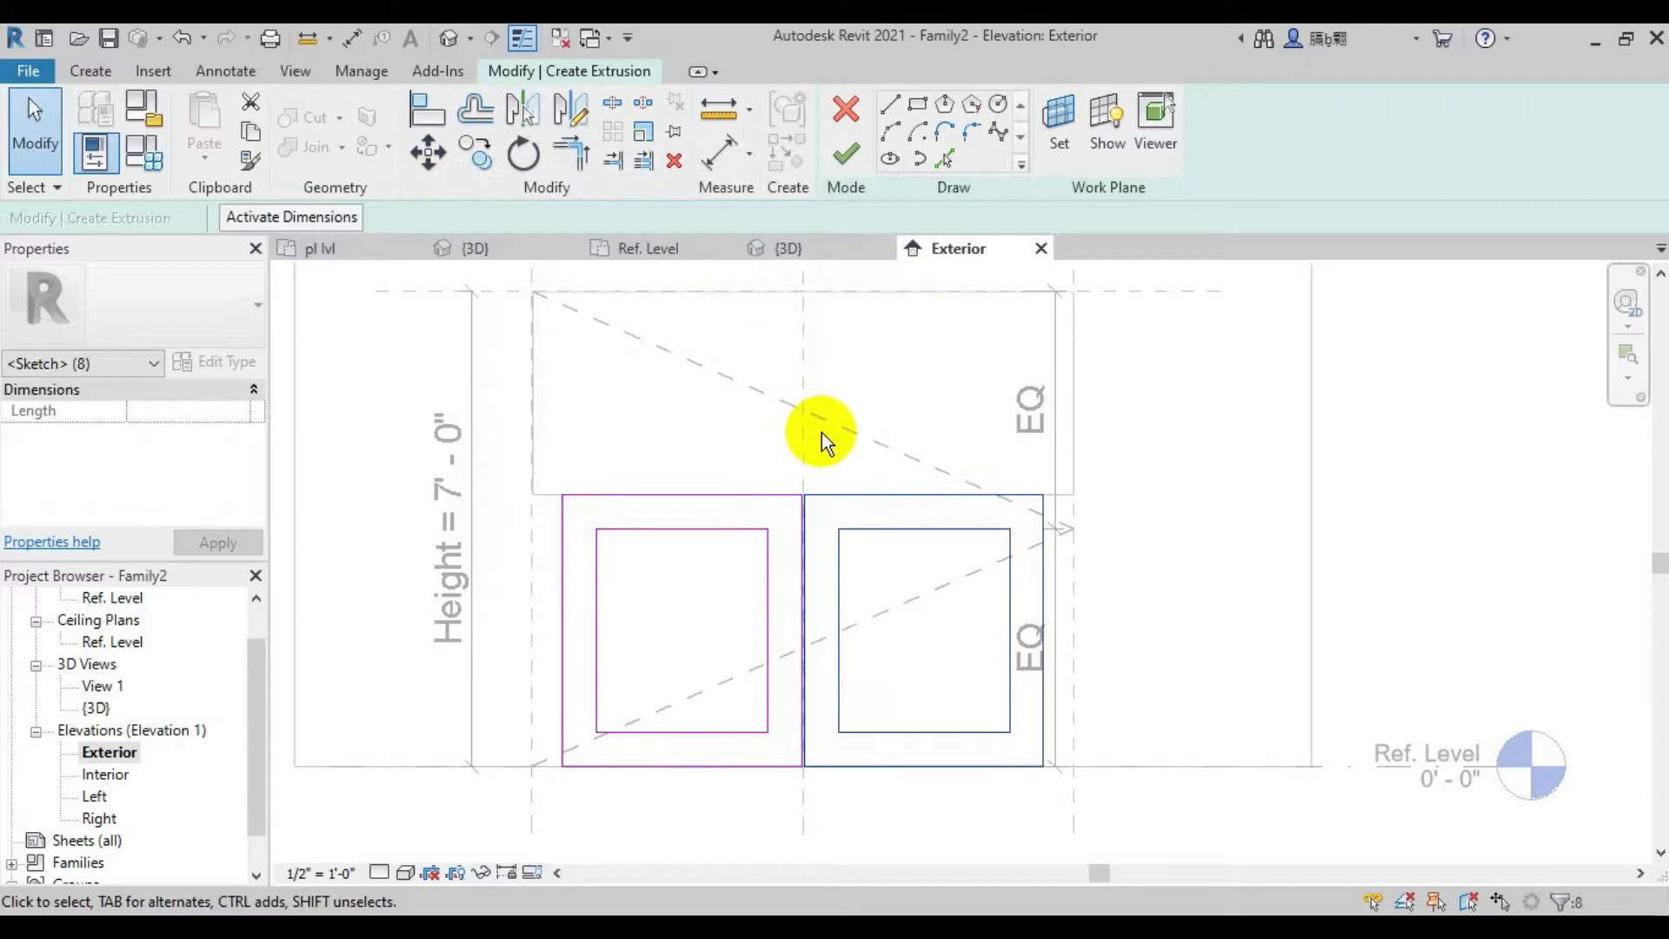
Align and lock the left and right outer edges to their reference planes, then select all sketch lines
{"action": "left_click", "coordinate": [427, 111]}
{"action": "left_click", "coordinate": [561, 510]}
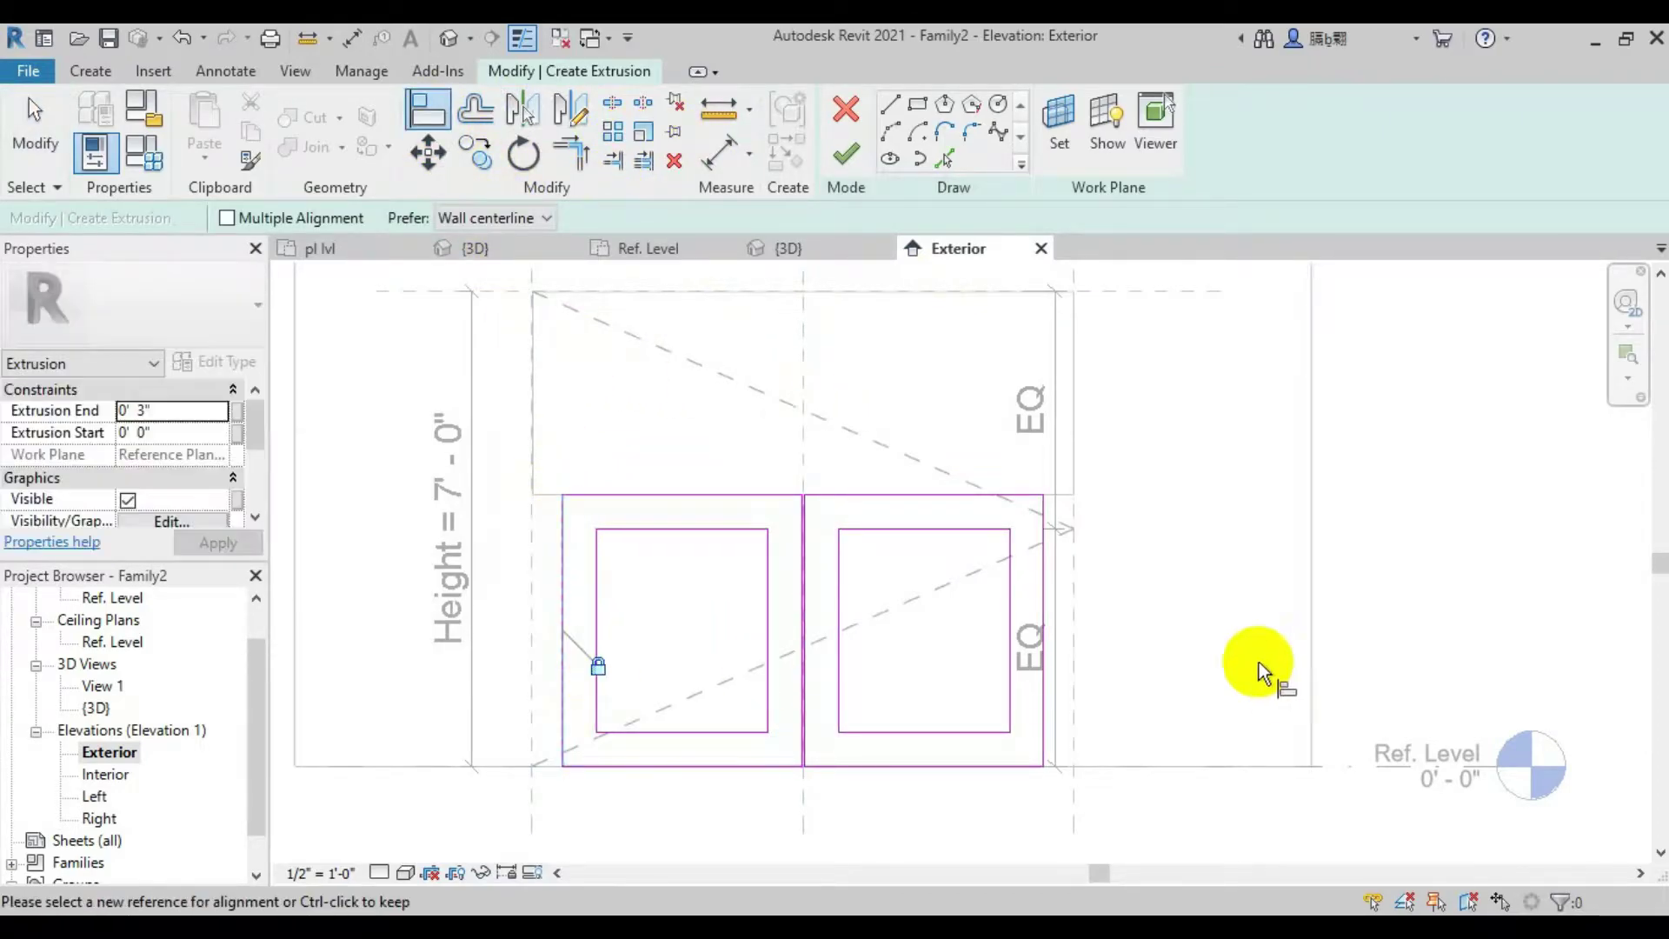
{"action": "left_click", "coordinate": [1048, 577]}
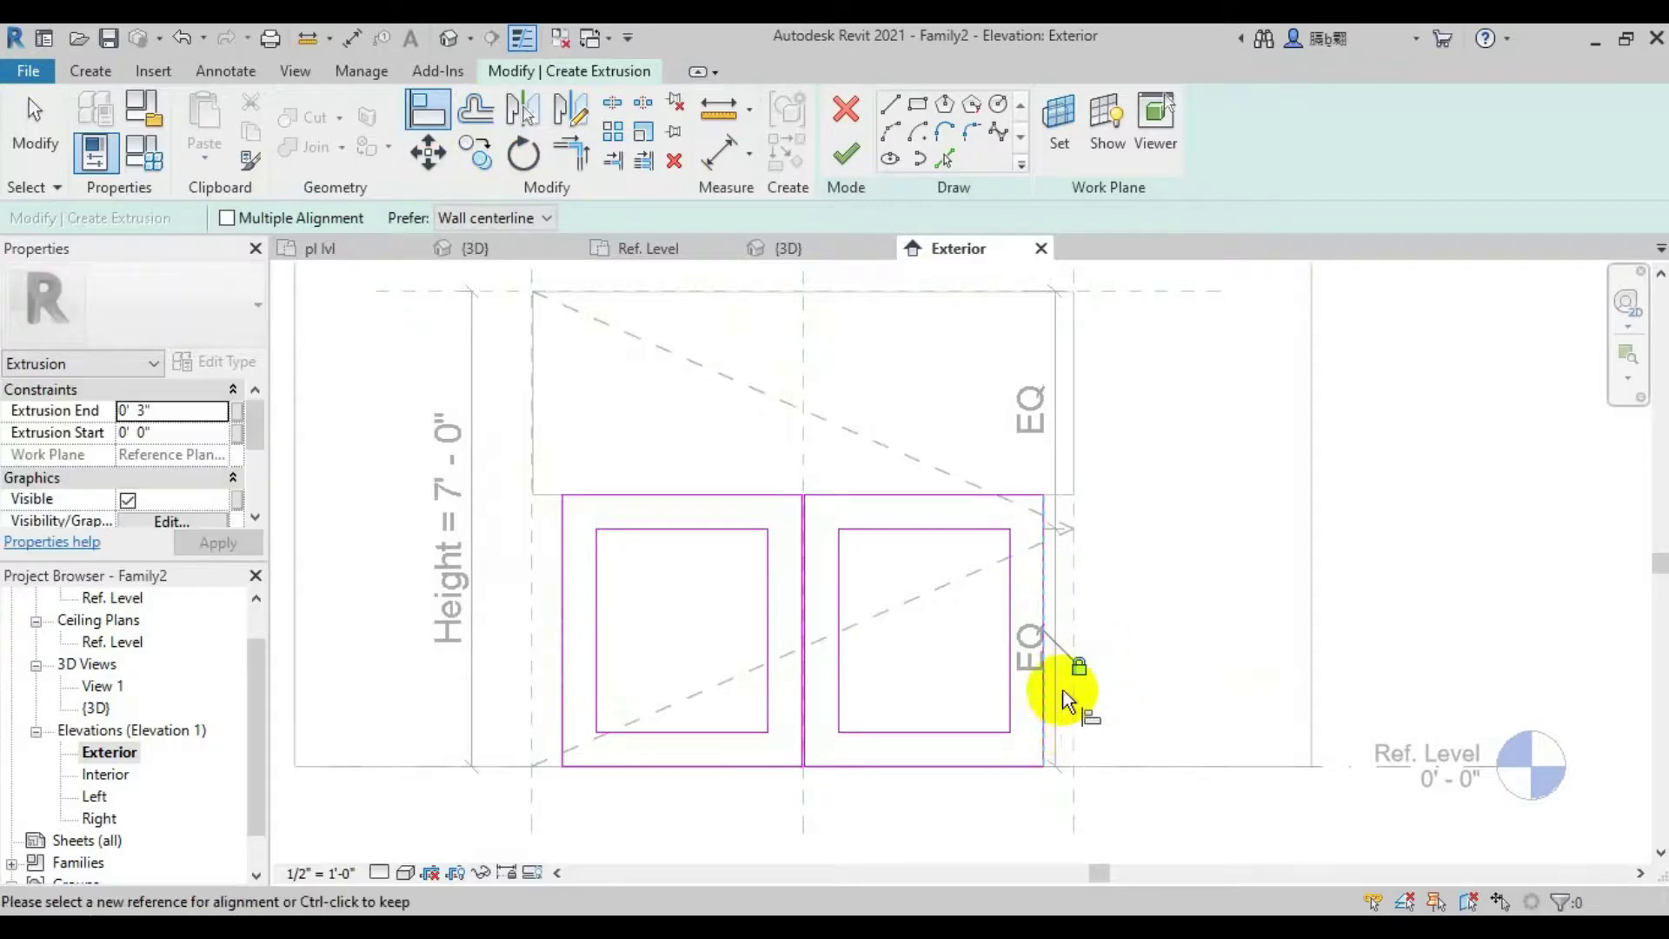
{"action": "key", "text": "Escape"}
{"action": "left_click_drag", "start_coordinate": [543, 427], "coordinate": [1121, 861]}
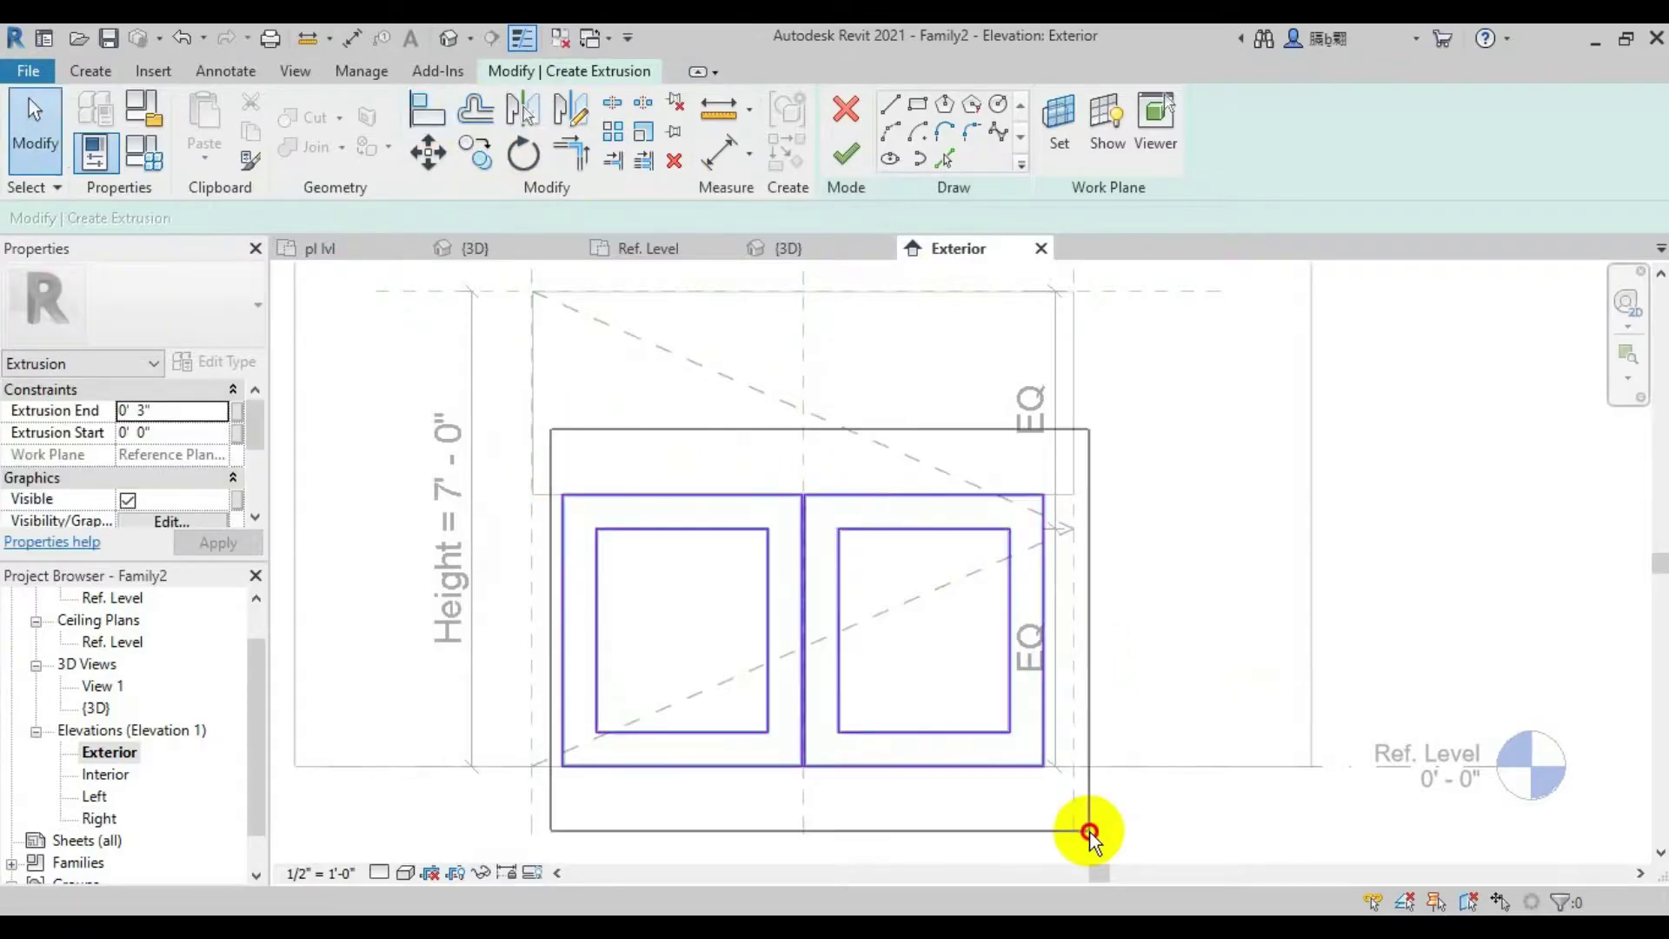
Add a Material type parameter named 'freem' under Materials and Finishes
{"action": "left_click", "coordinate": [144, 152]}
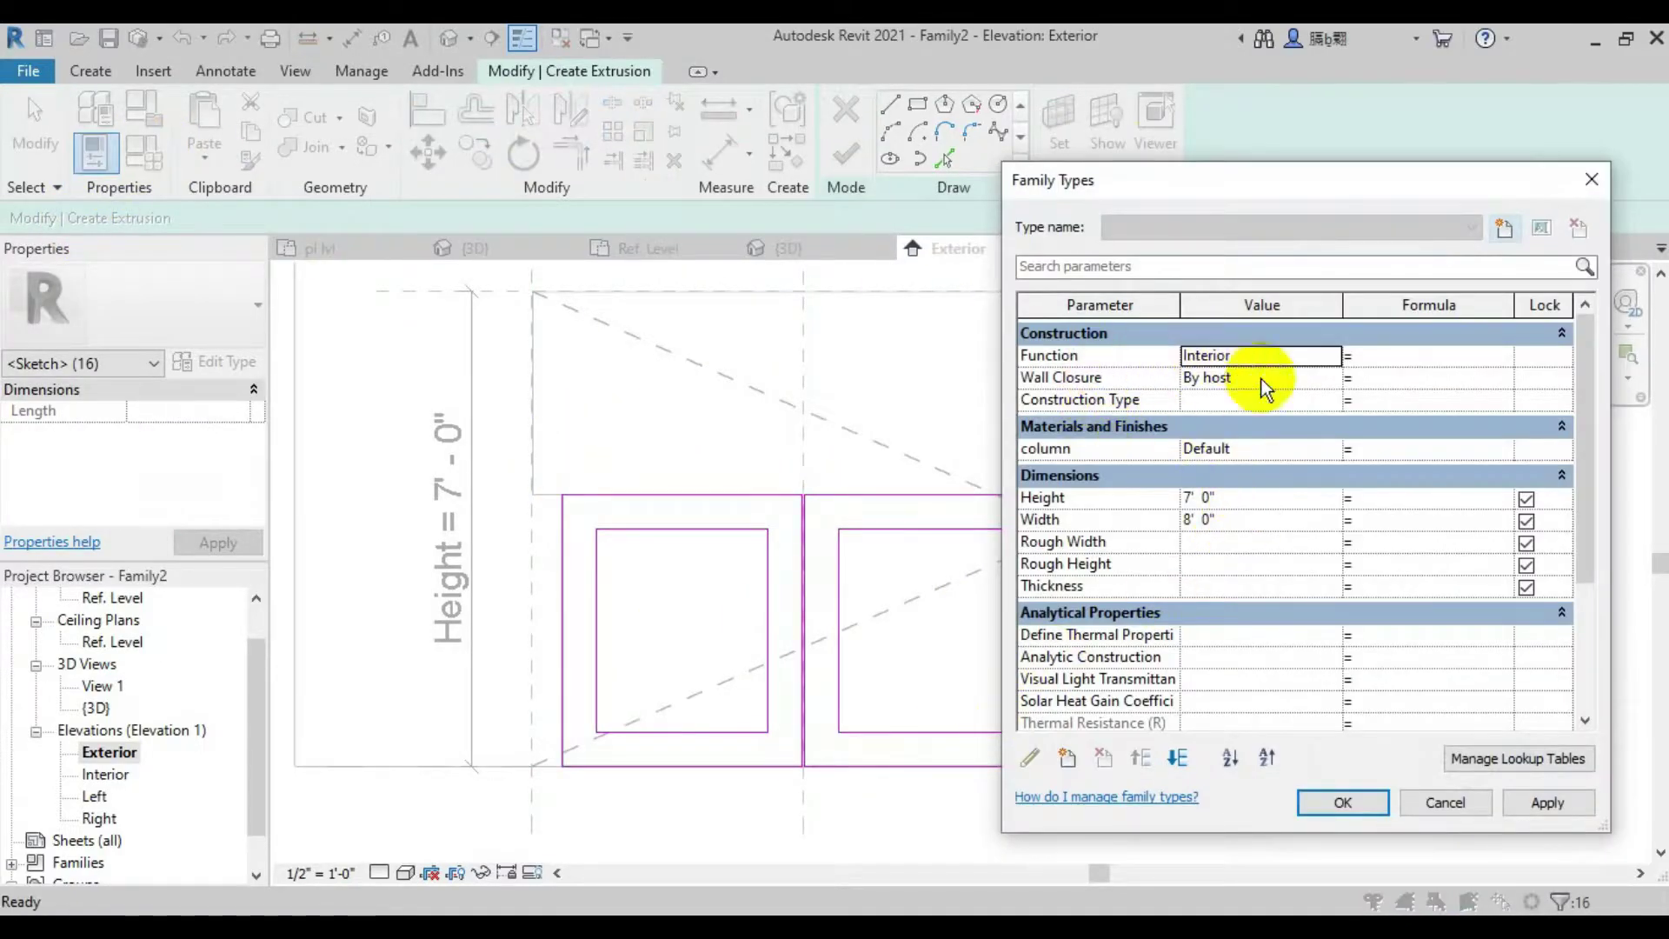
{"action": "left_click", "coordinate": [1066, 760]}
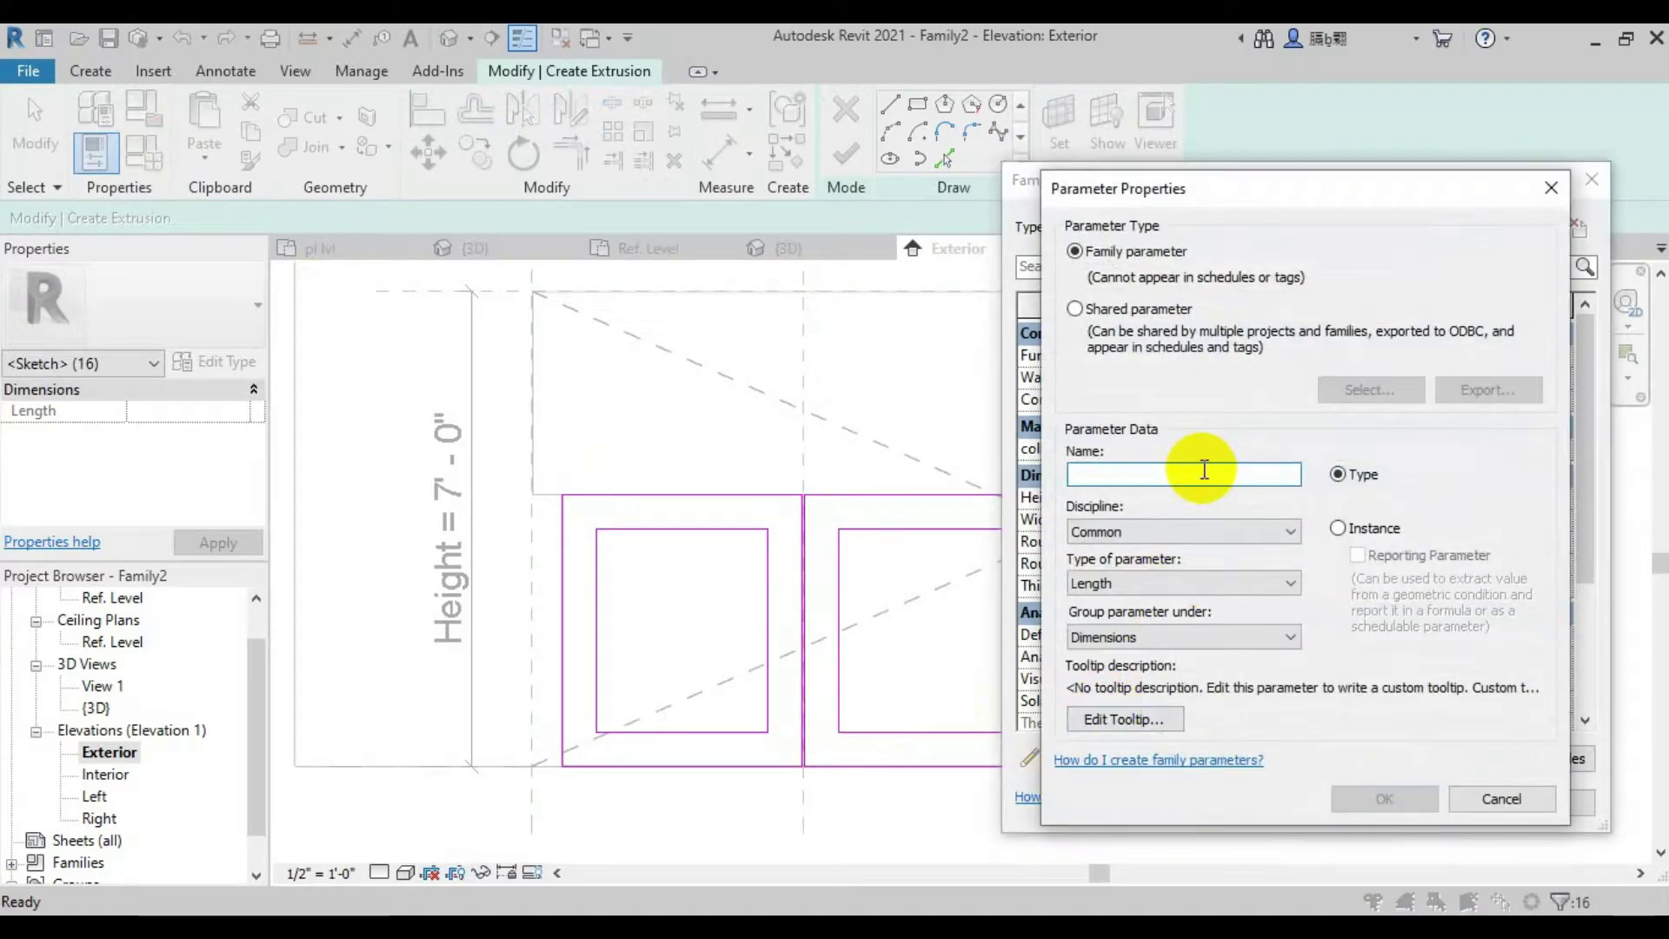
{"action": "left_click", "coordinate": [1211, 582]}
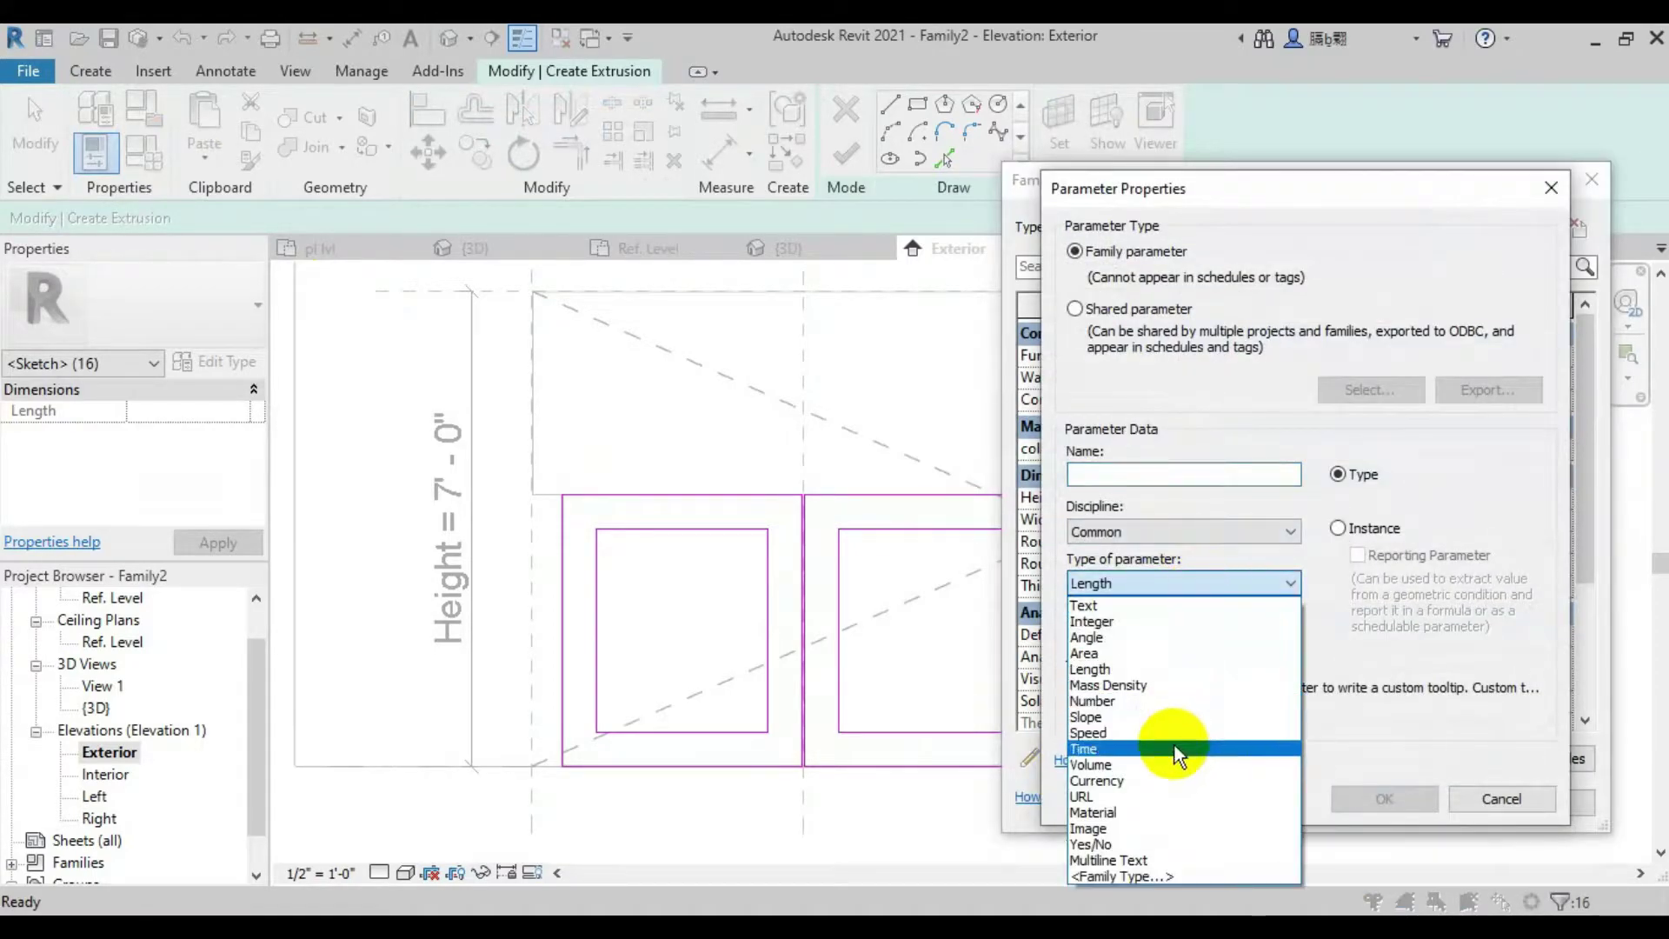
{"action": "left_click", "coordinate": [1166, 796]}
{"action": "left_click", "coordinate": [1175, 584]}
{"action": "left_click", "coordinate": [1186, 805]}
{"action": "left_click", "coordinate": [1163, 474]}
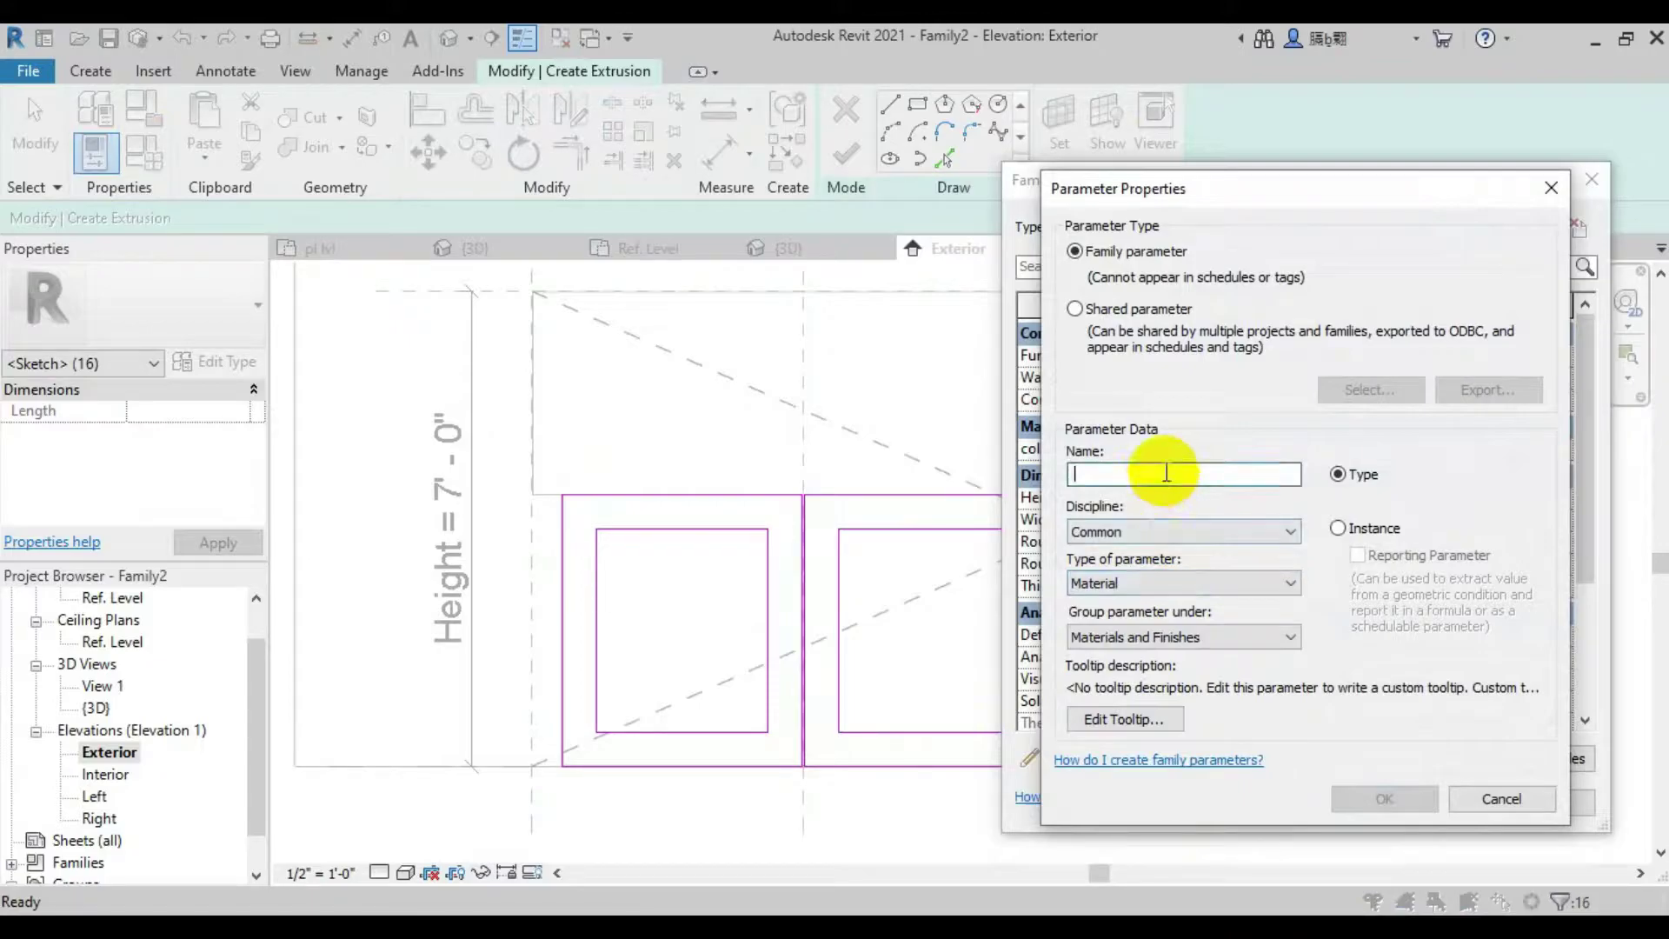
{"action": "type", "text": "r"}
{"action": "type", "text": "r"}
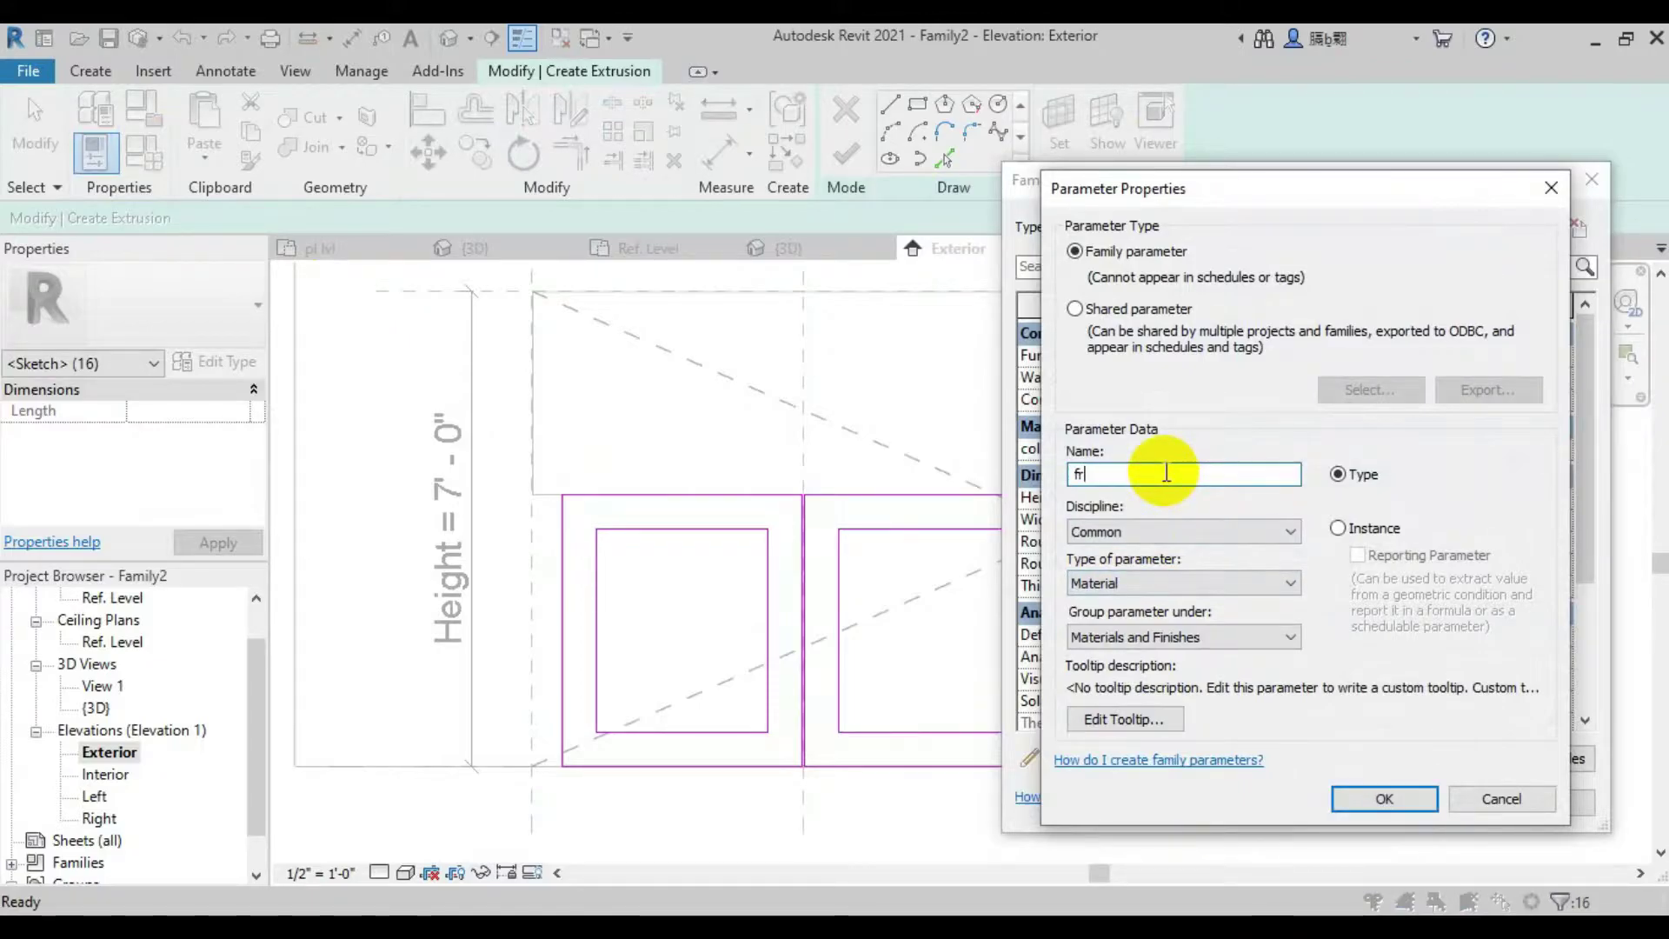
{"action": "left_click", "coordinate": [1358, 791]}
Create a new material for the freem parameter and name it 'gate freem'
{"action": "left_click", "coordinate": [1330, 470]}
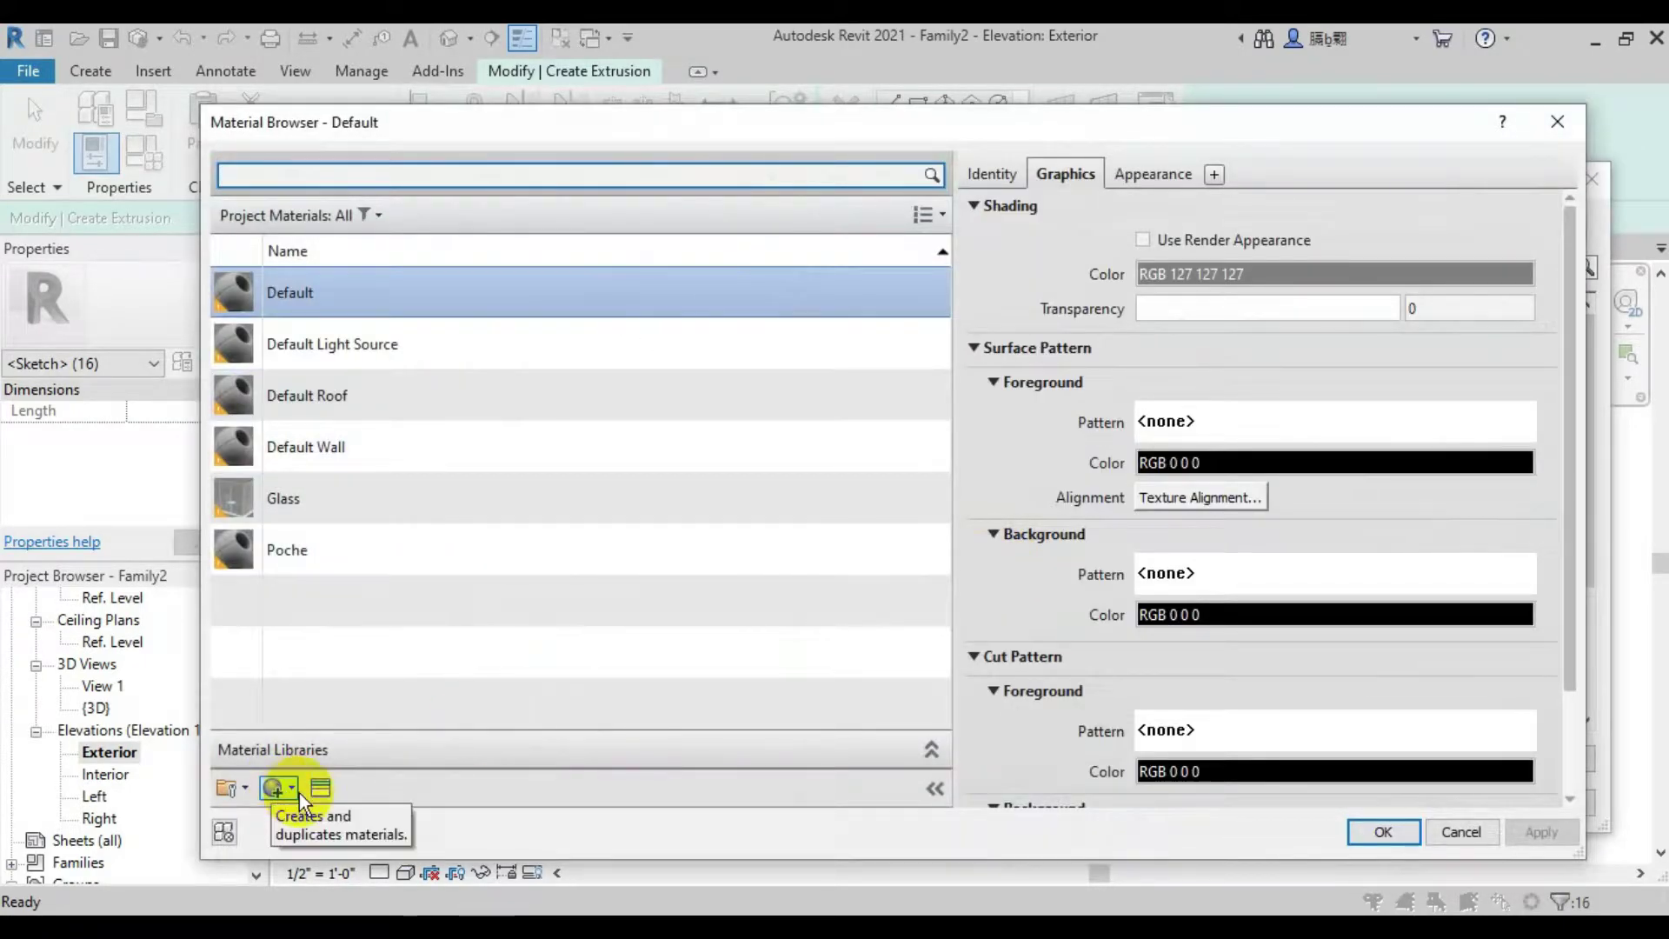
{"action": "left_click", "coordinate": [292, 787]}
{"action": "left_click", "coordinate": [362, 812]}
{"action": "right_click", "coordinate": [437, 413]}
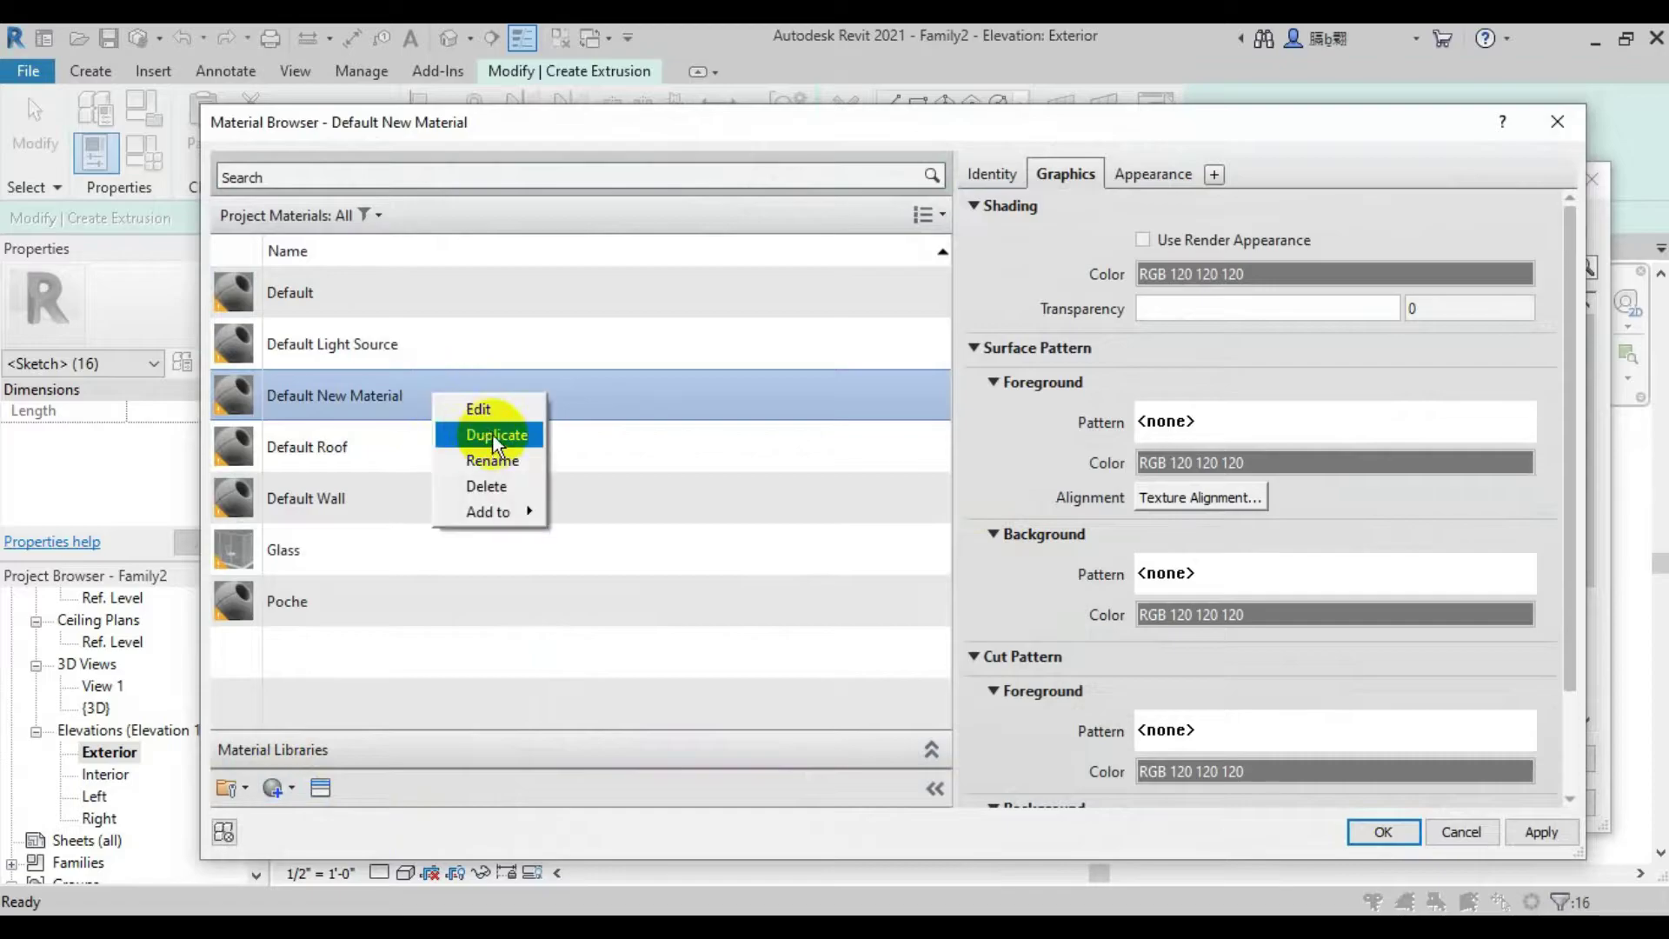
{"action": "left_click", "coordinate": [497, 456]}
{"action": "type", "text": "dooer"}
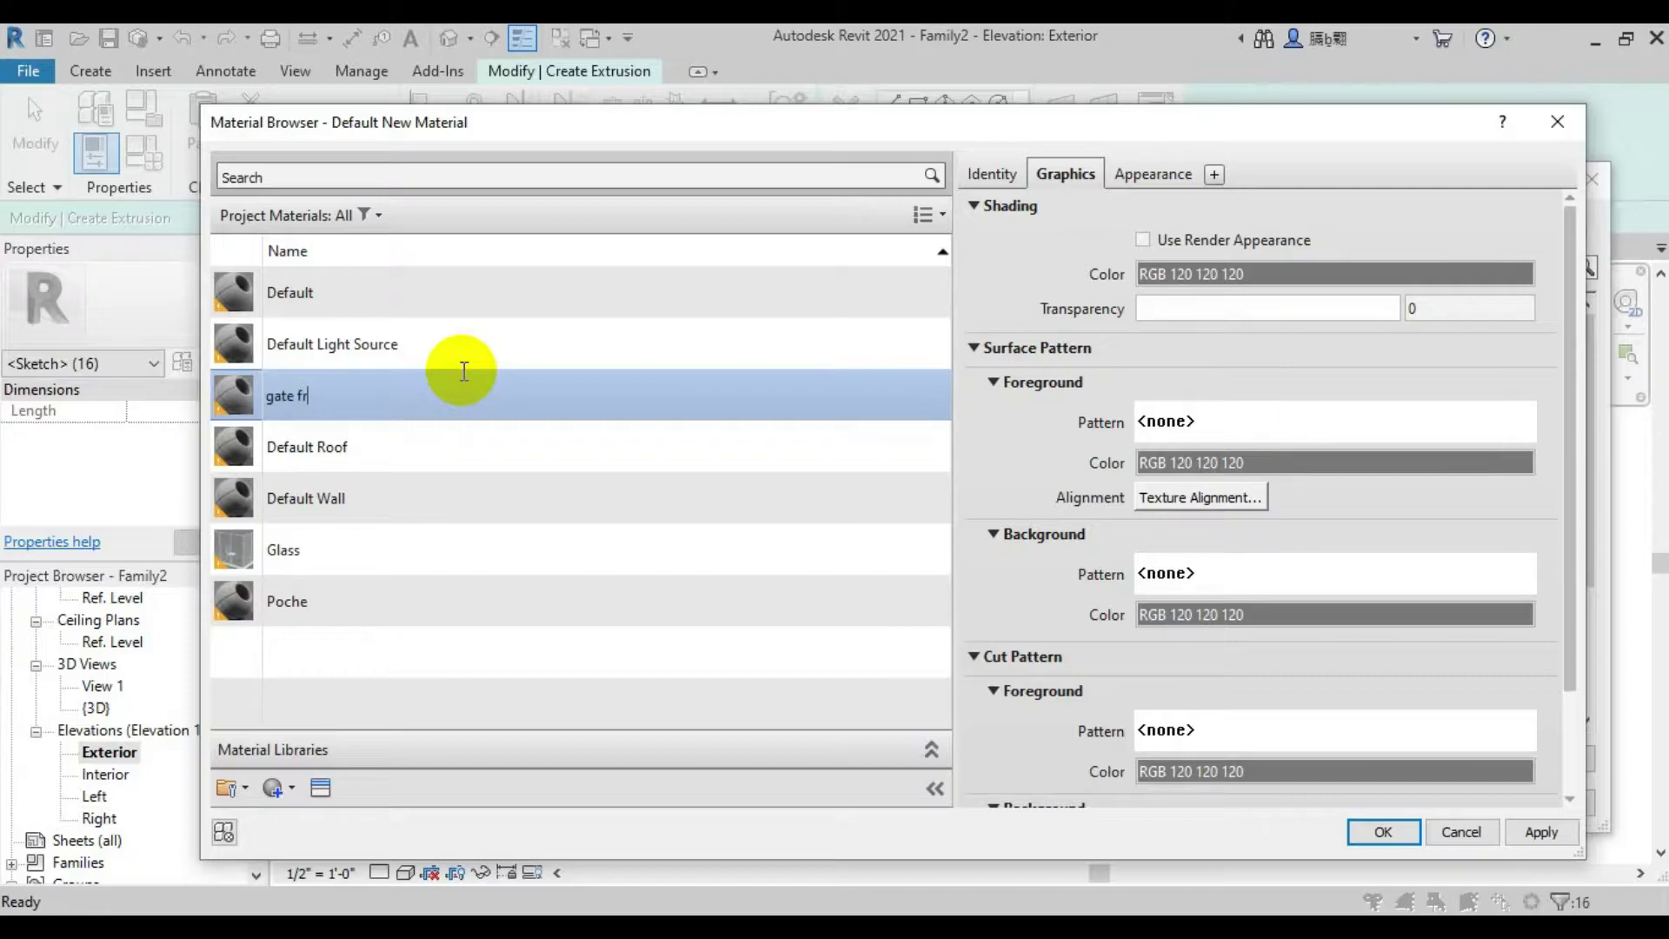
{"action": "left_click", "coordinate": [294, 789]}
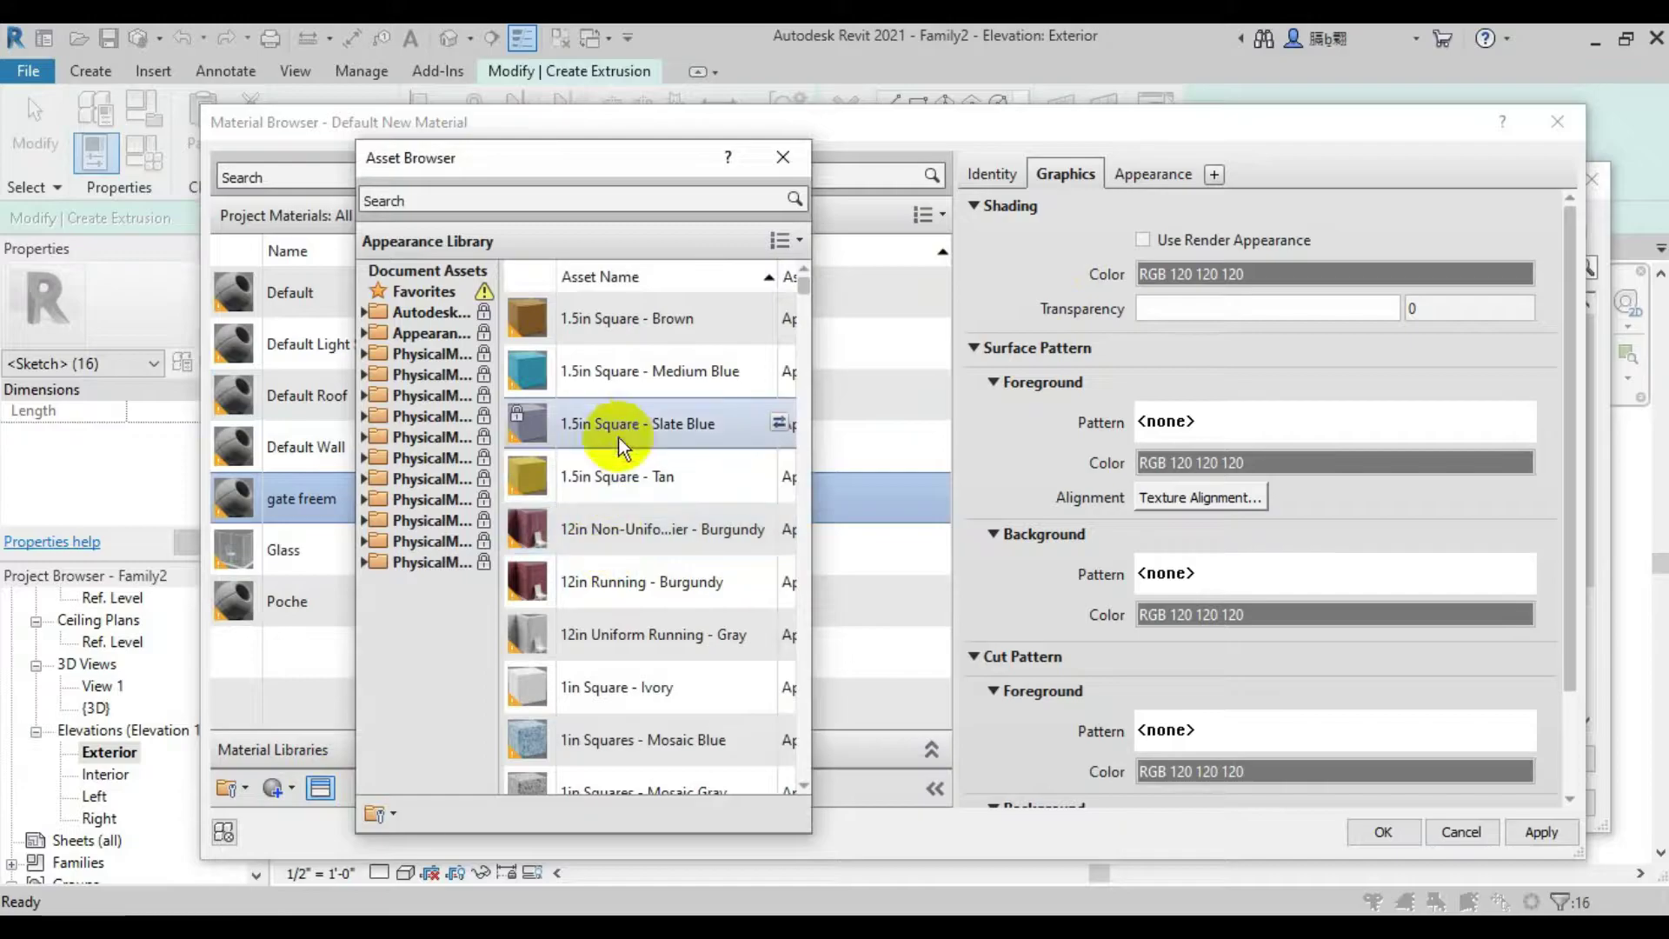
Give gate freem the Birch - Glossy wood appearance and accept it as the freem material
{"action": "scroll", "coordinate": [643, 586], "scroll_direction": "down", "scroll_amount": 1}
{"action": "scroll", "coordinate": [631, 597], "scroll_direction": "down", "scroll_amount": 4}
{"action": "scroll", "coordinate": [621, 608], "scroll_direction": "down", "scroll_amount": 3}
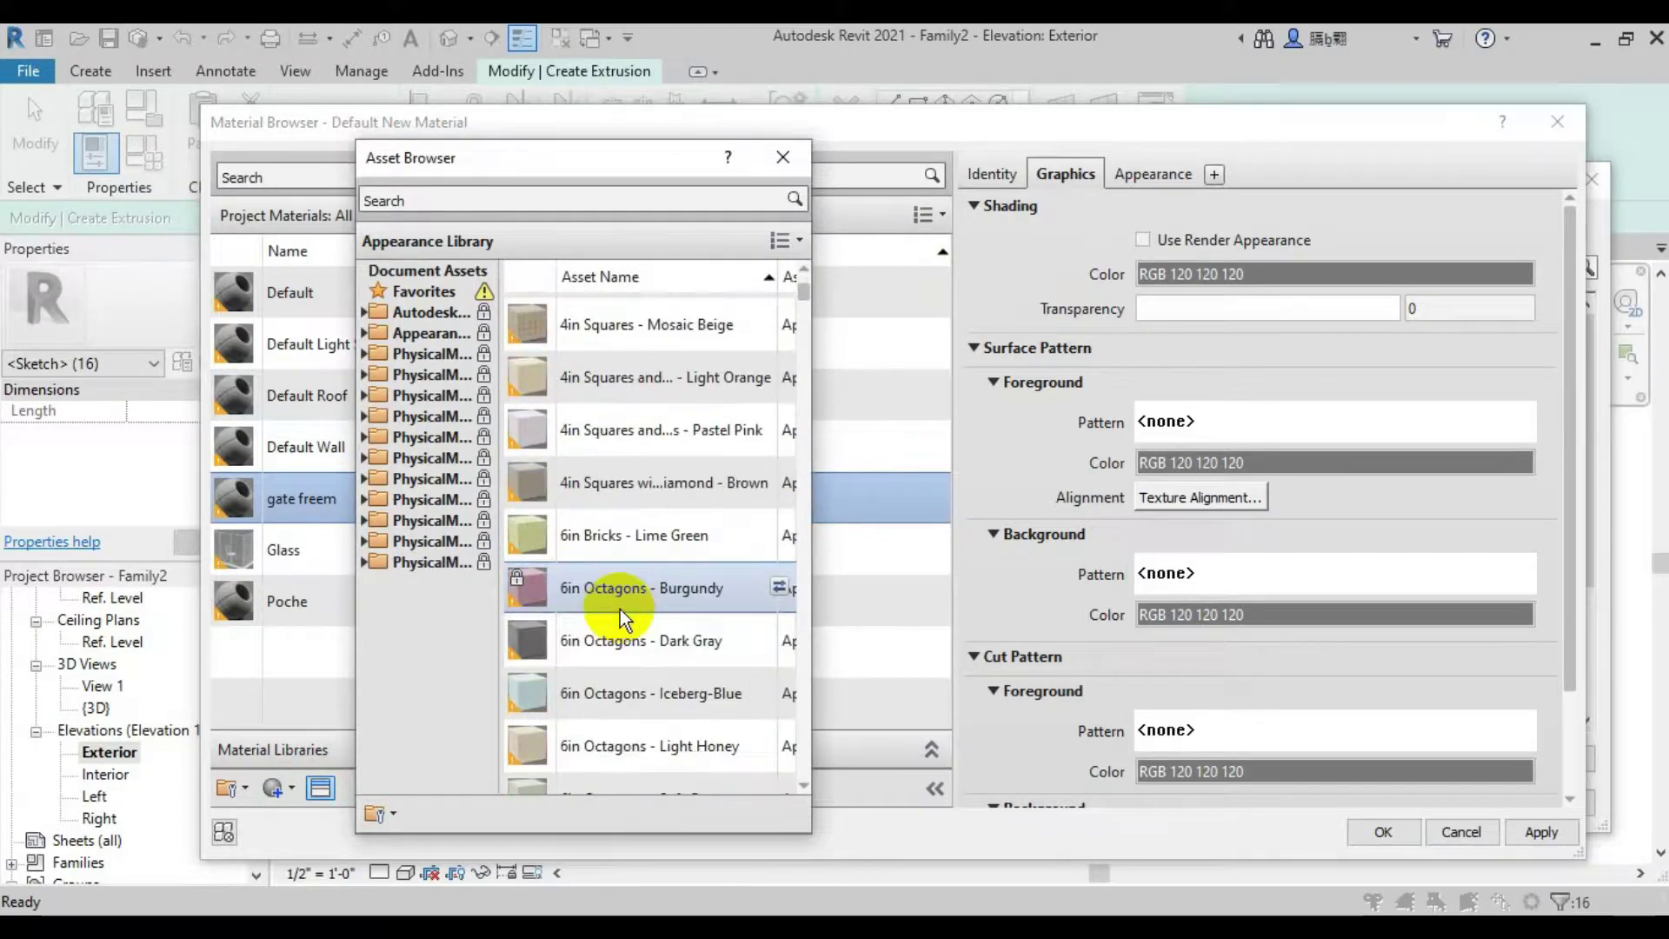
{"action": "scroll", "coordinate": [619, 608], "scroll_direction": "down", "scroll_amount": 2}
{"action": "scroll", "coordinate": [612, 600], "scroll_direction": "down", "scroll_amount": 3}
{"action": "scroll", "coordinate": [607, 580], "scroll_direction": "up", "scroll_amount": 1}
{"action": "left_click", "coordinate": [540, 198]}
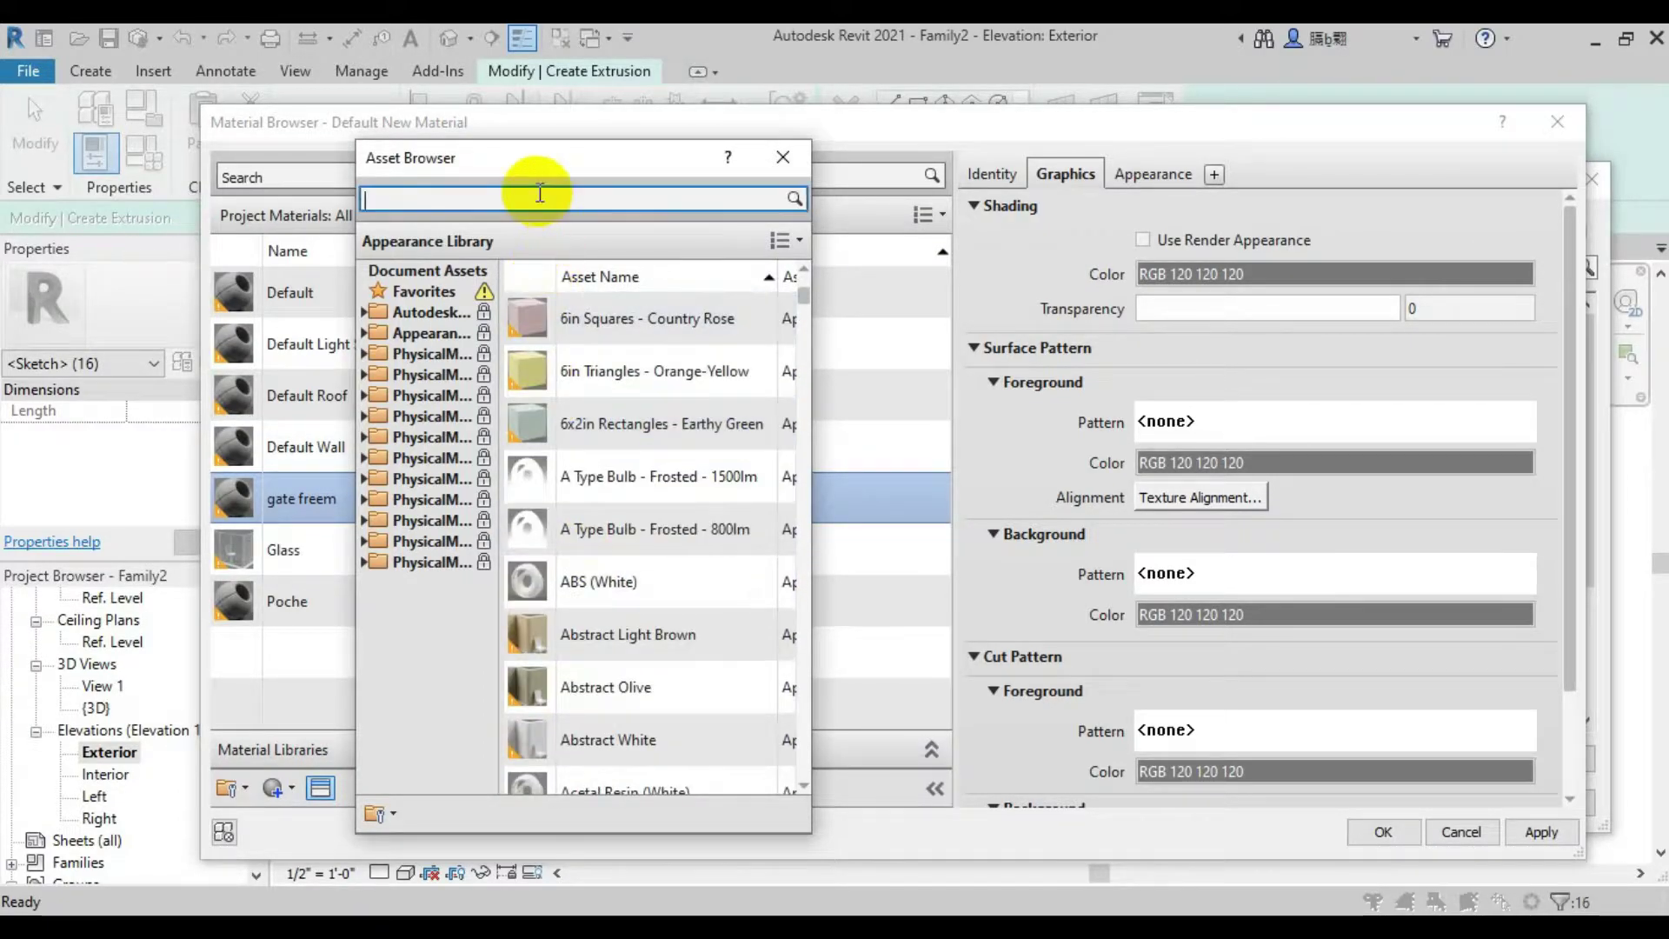
{"action": "type", "text": "ewood"}
{"action": "key", "text": "Return"}
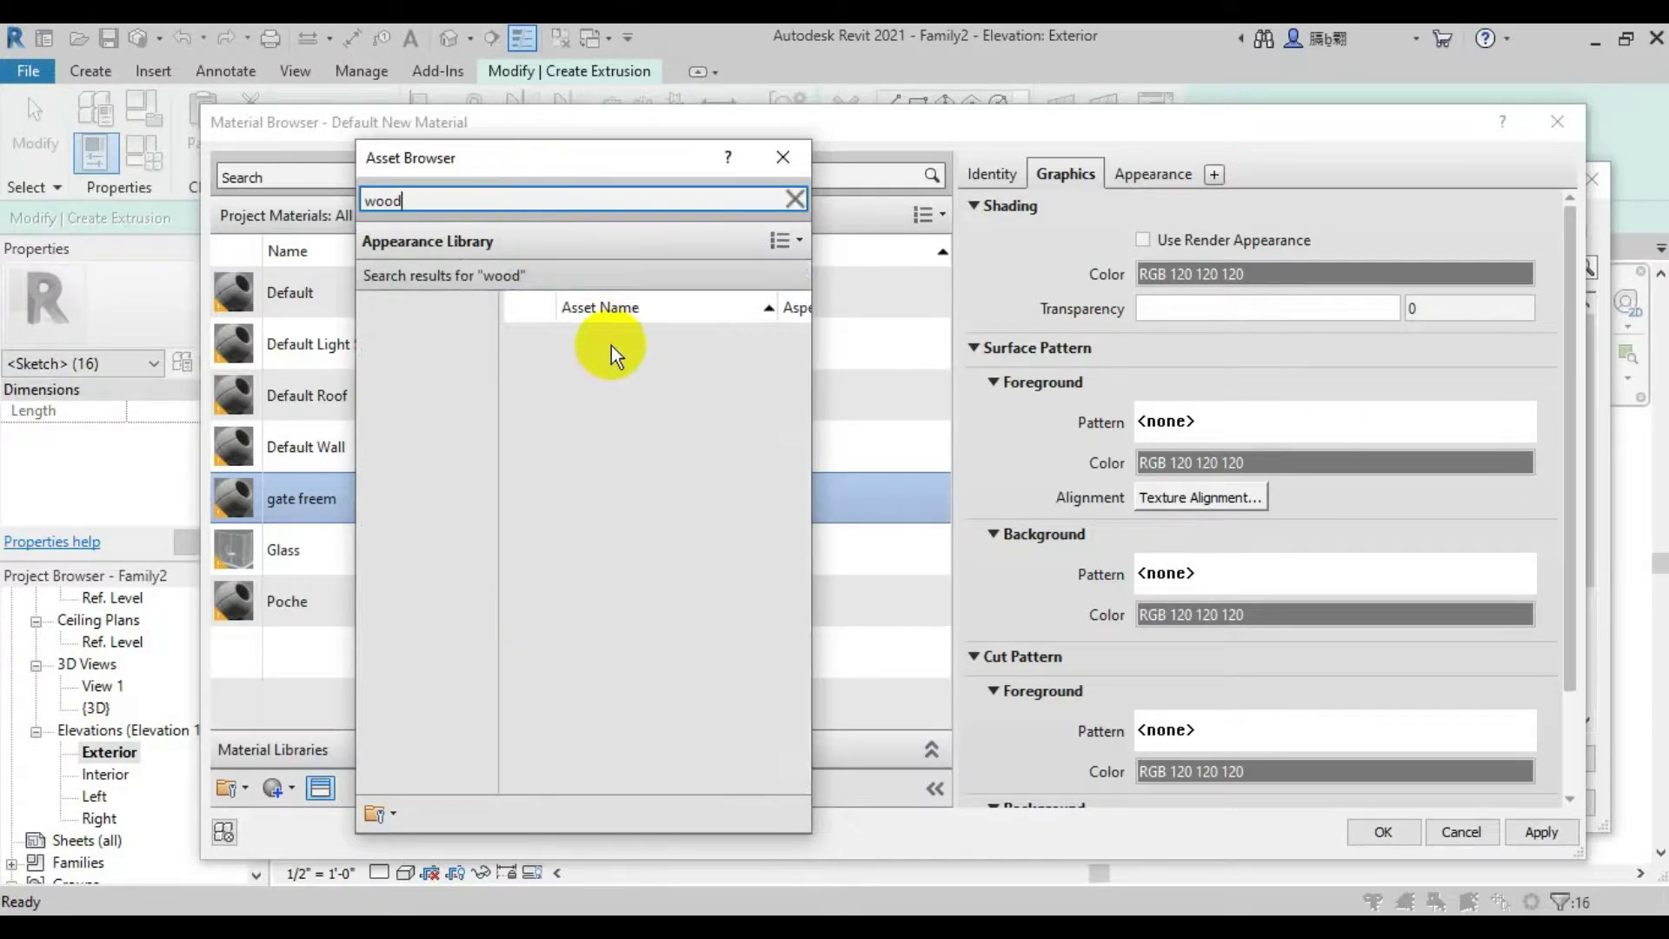
{"action": "scroll", "coordinate": [566, 469], "scroll_direction": "down", "scroll_amount": 2}
{"action": "scroll", "coordinate": [638, 535], "scroll_direction": "down", "scroll_amount": 3}
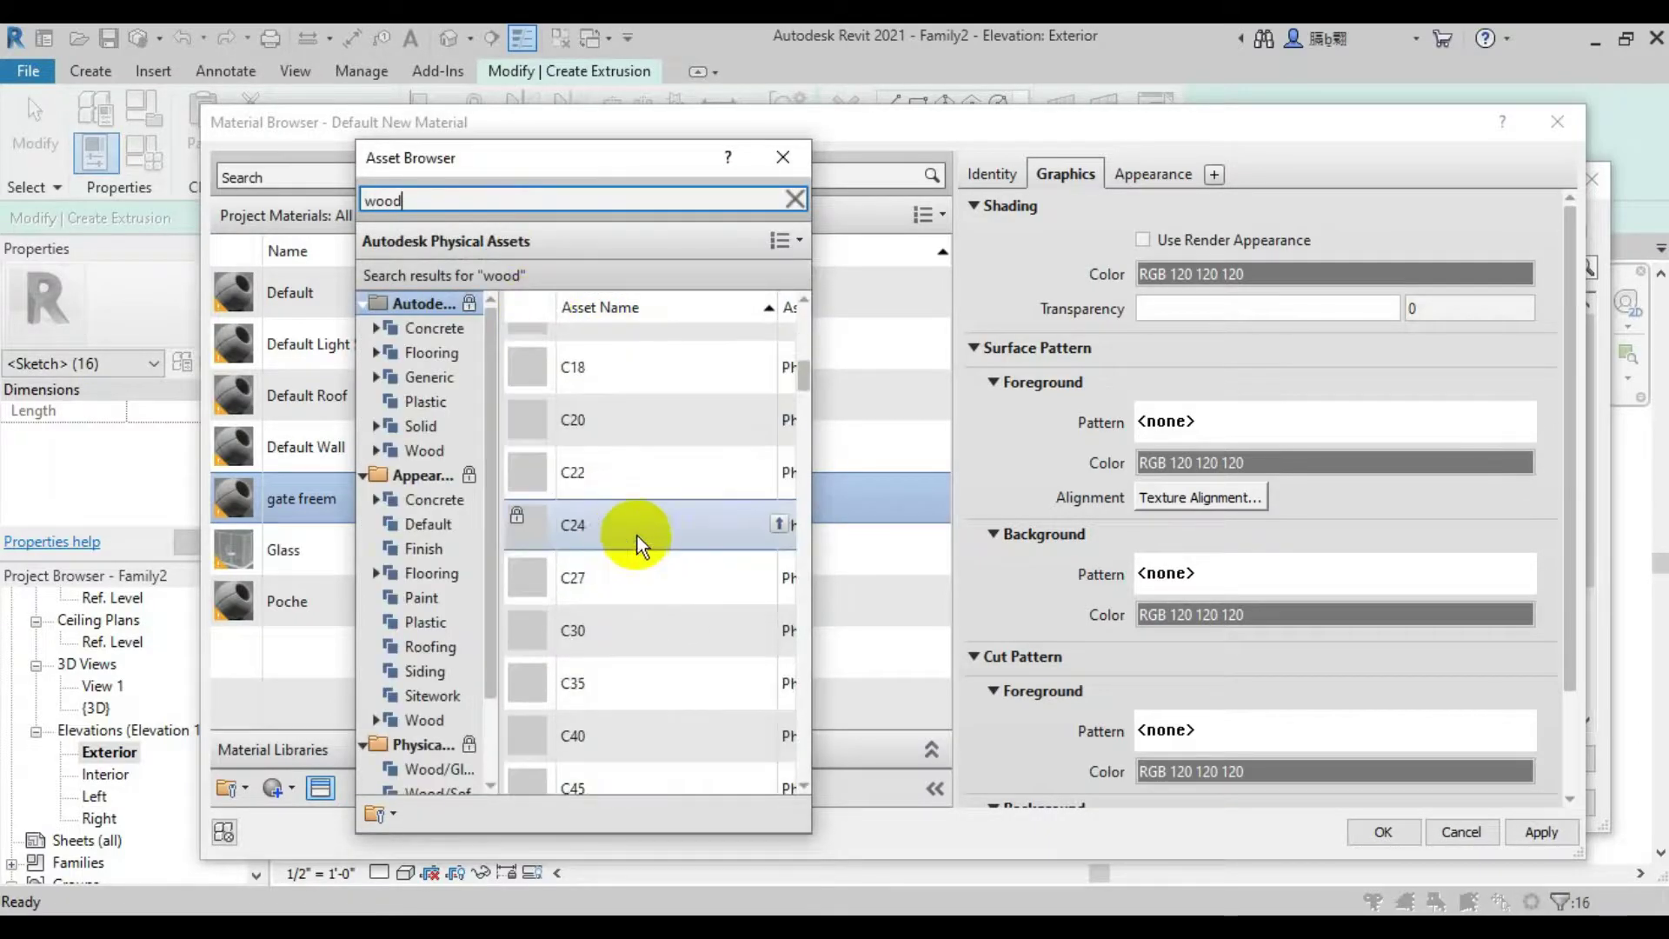
{"action": "scroll", "coordinate": [723, 383], "scroll_direction": "up", "scroll_amount": 2}
{"action": "left_click", "coordinate": [776, 360]}
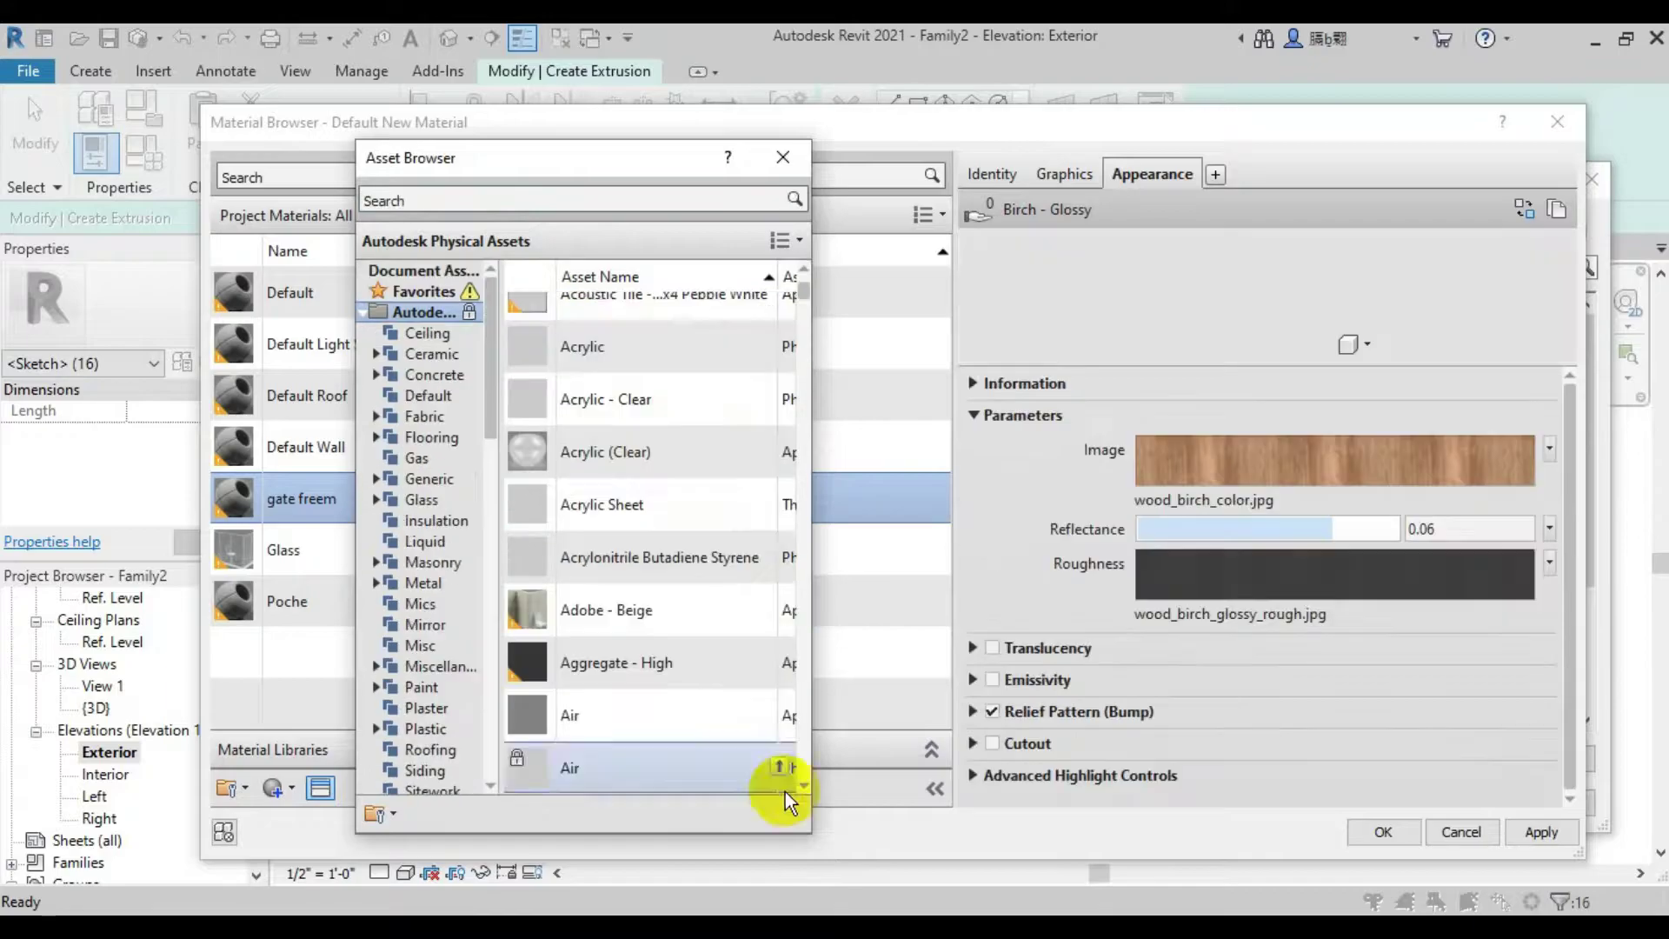
{"action": "left_click", "coordinate": [782, 157]}
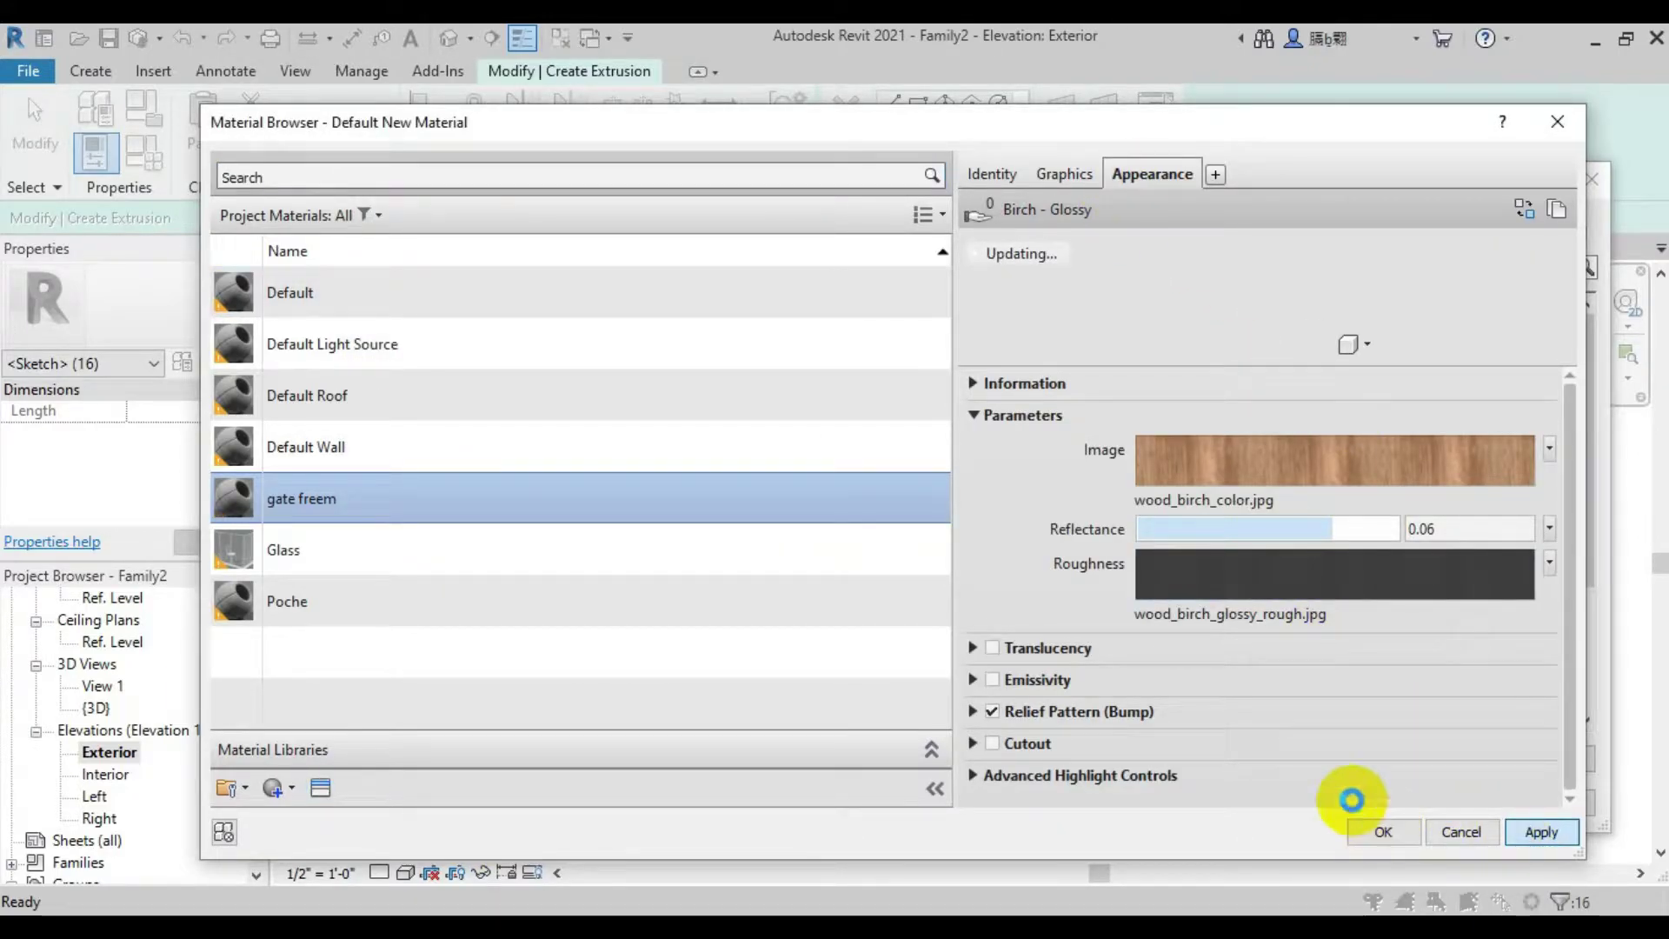
{"action": "left_click", "coordinate": [1380, 832]}
Finish the gate frame extrusion and, in the Ref. Level plan, thin it below 2 inches
{"action": "left_click", "coordinate": [1312, 798]}
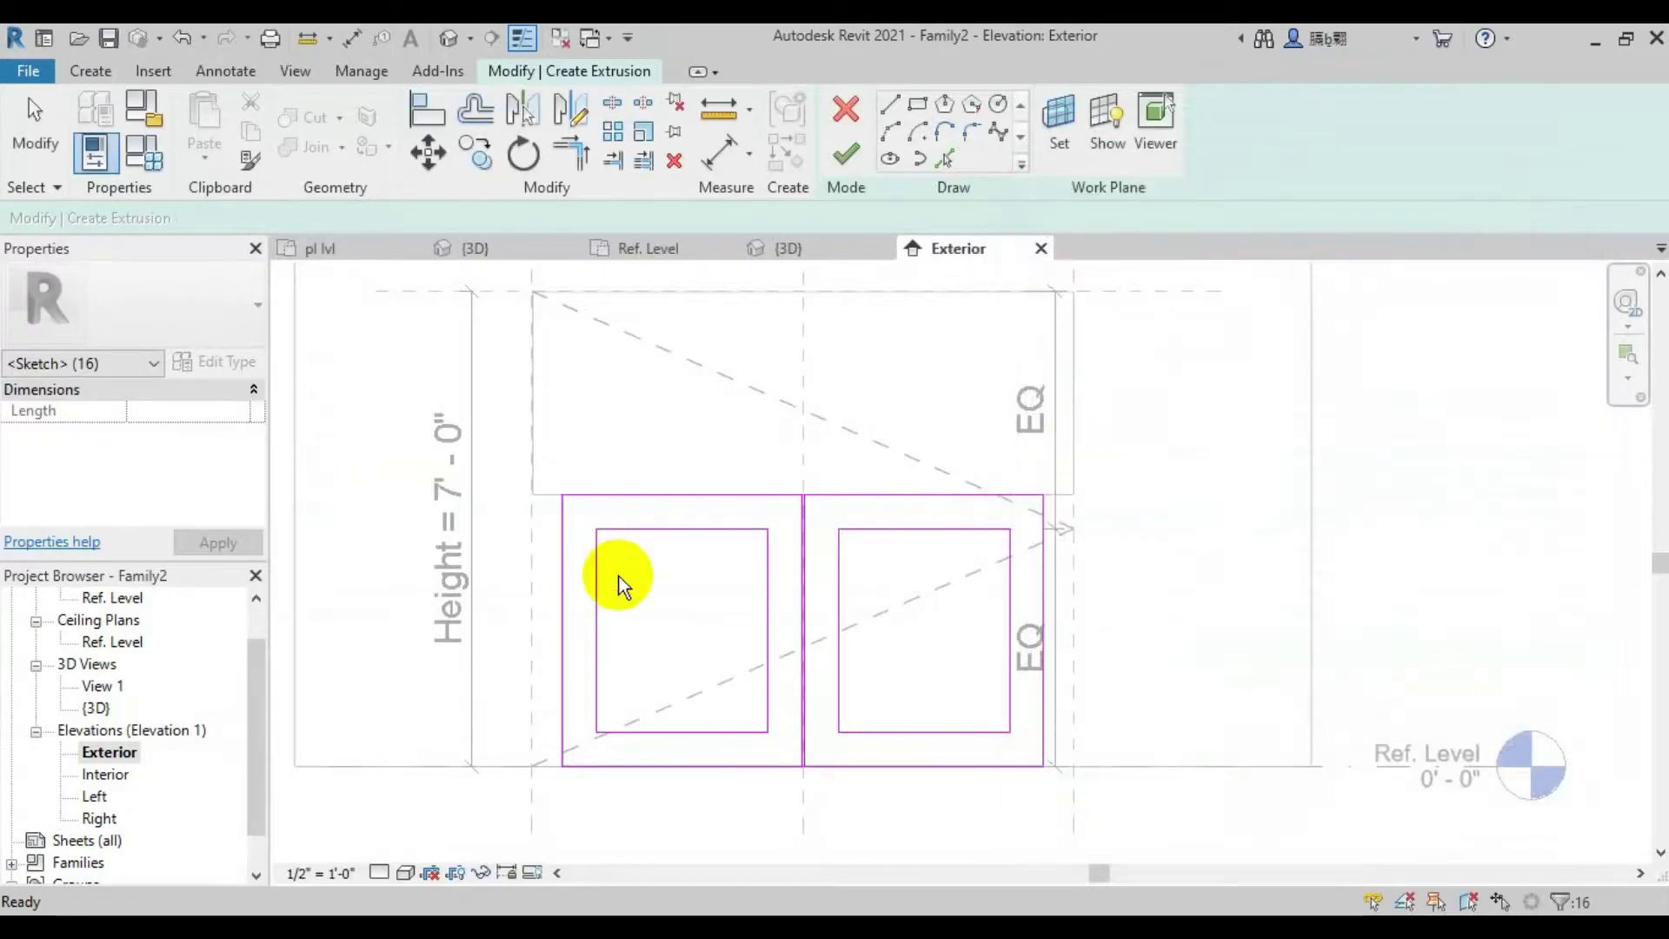
{"action": "left_click", "coordinate": [844, 155]}
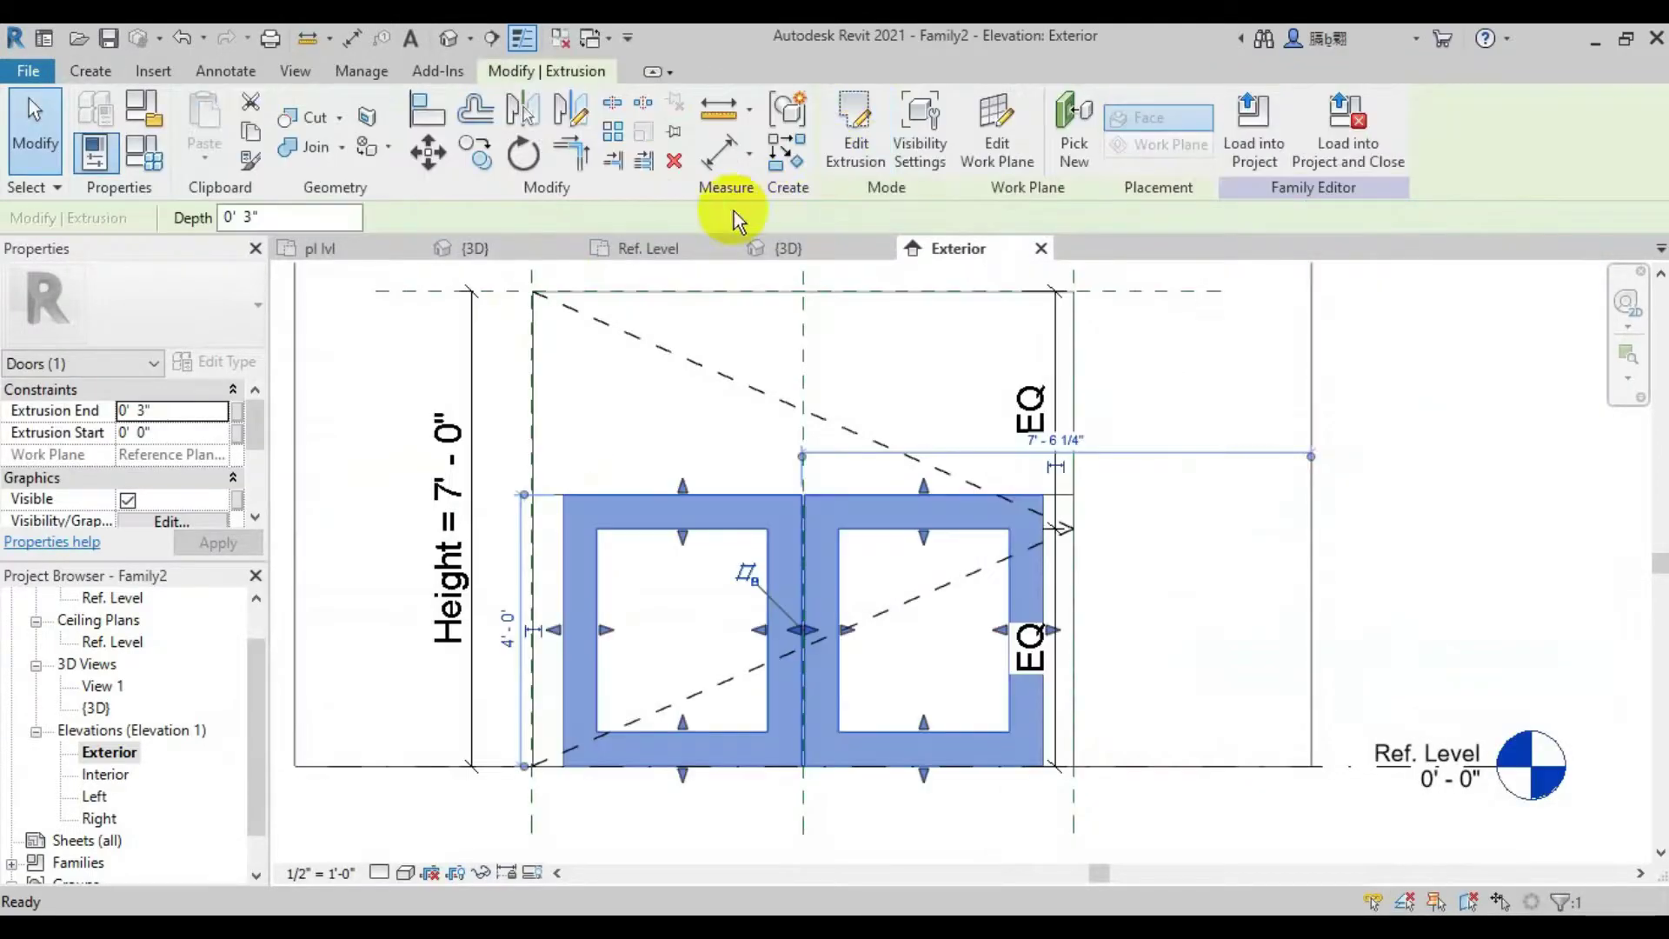
{"action": "left_click", "coordinate": [651, 248]}
{"action": "scroll", "coordinate": [869, 633], "scroll_direction": "down", "scroll_amount": 3}
{"action": "scroll", "coordinate": [616, 648], "scroll_direction": "up", "scroll_amount": 2}
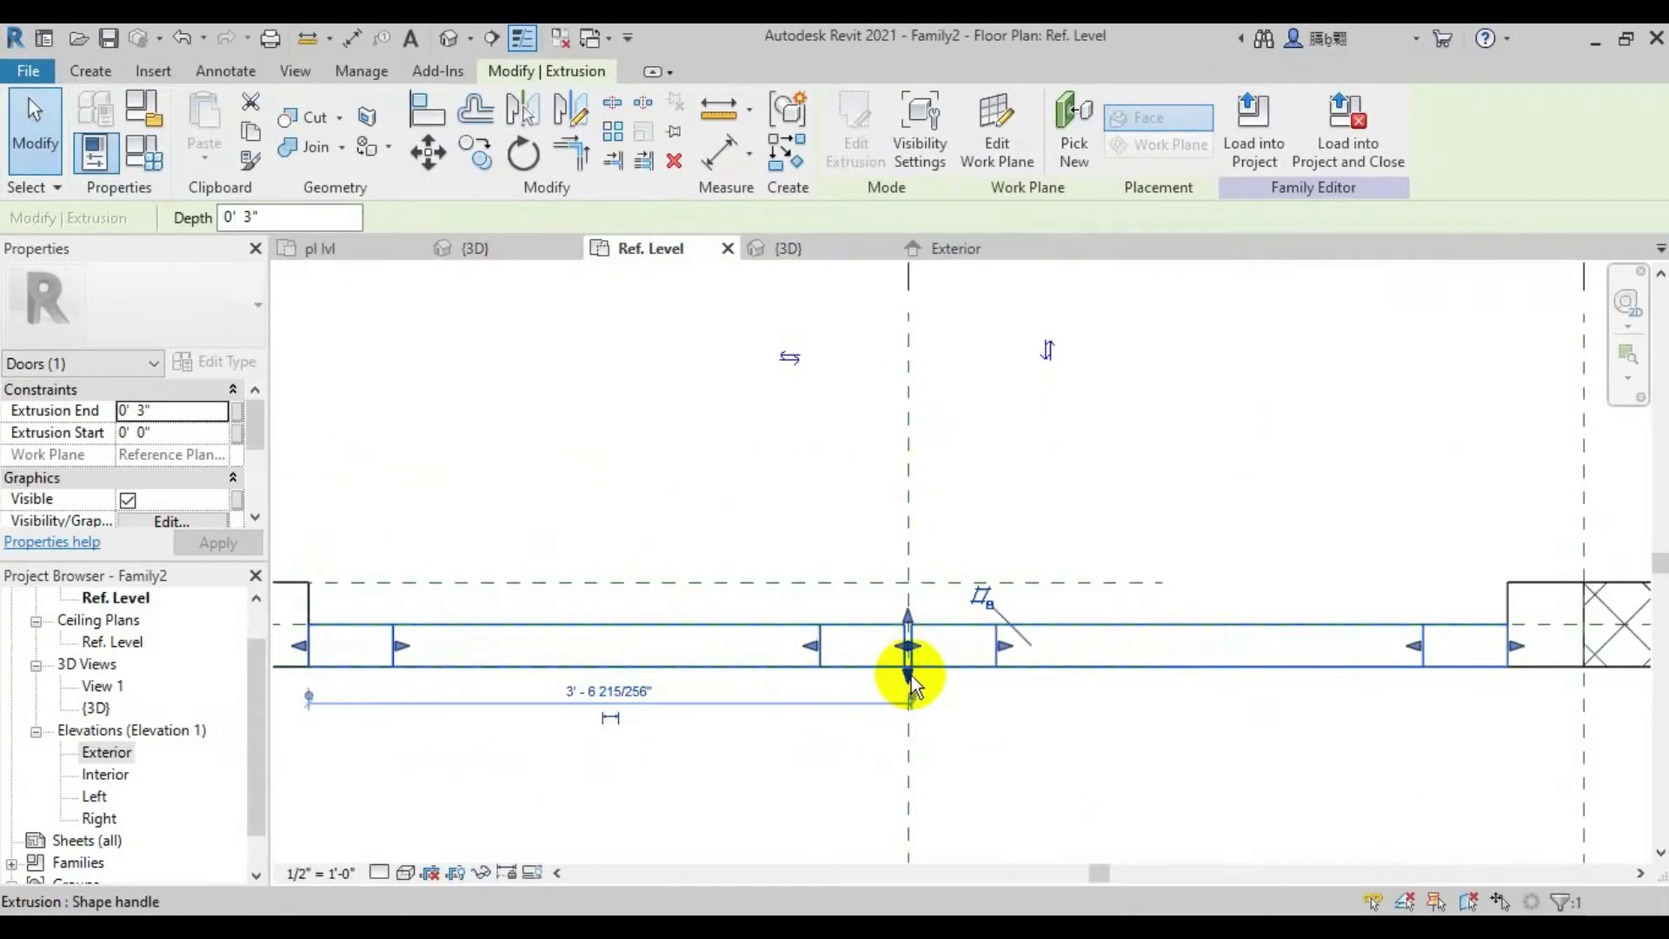
{"action": "left_click_drag", "start_coordinate": [907, 668], "coordinate": [910, 654]}
Reduce the frame depth to just under 1 inch and return to the Exterior elevation
{"action": "scroll", "coordinate": [726, 551], "scroll_direction": "down", "scroll_amount": 2}
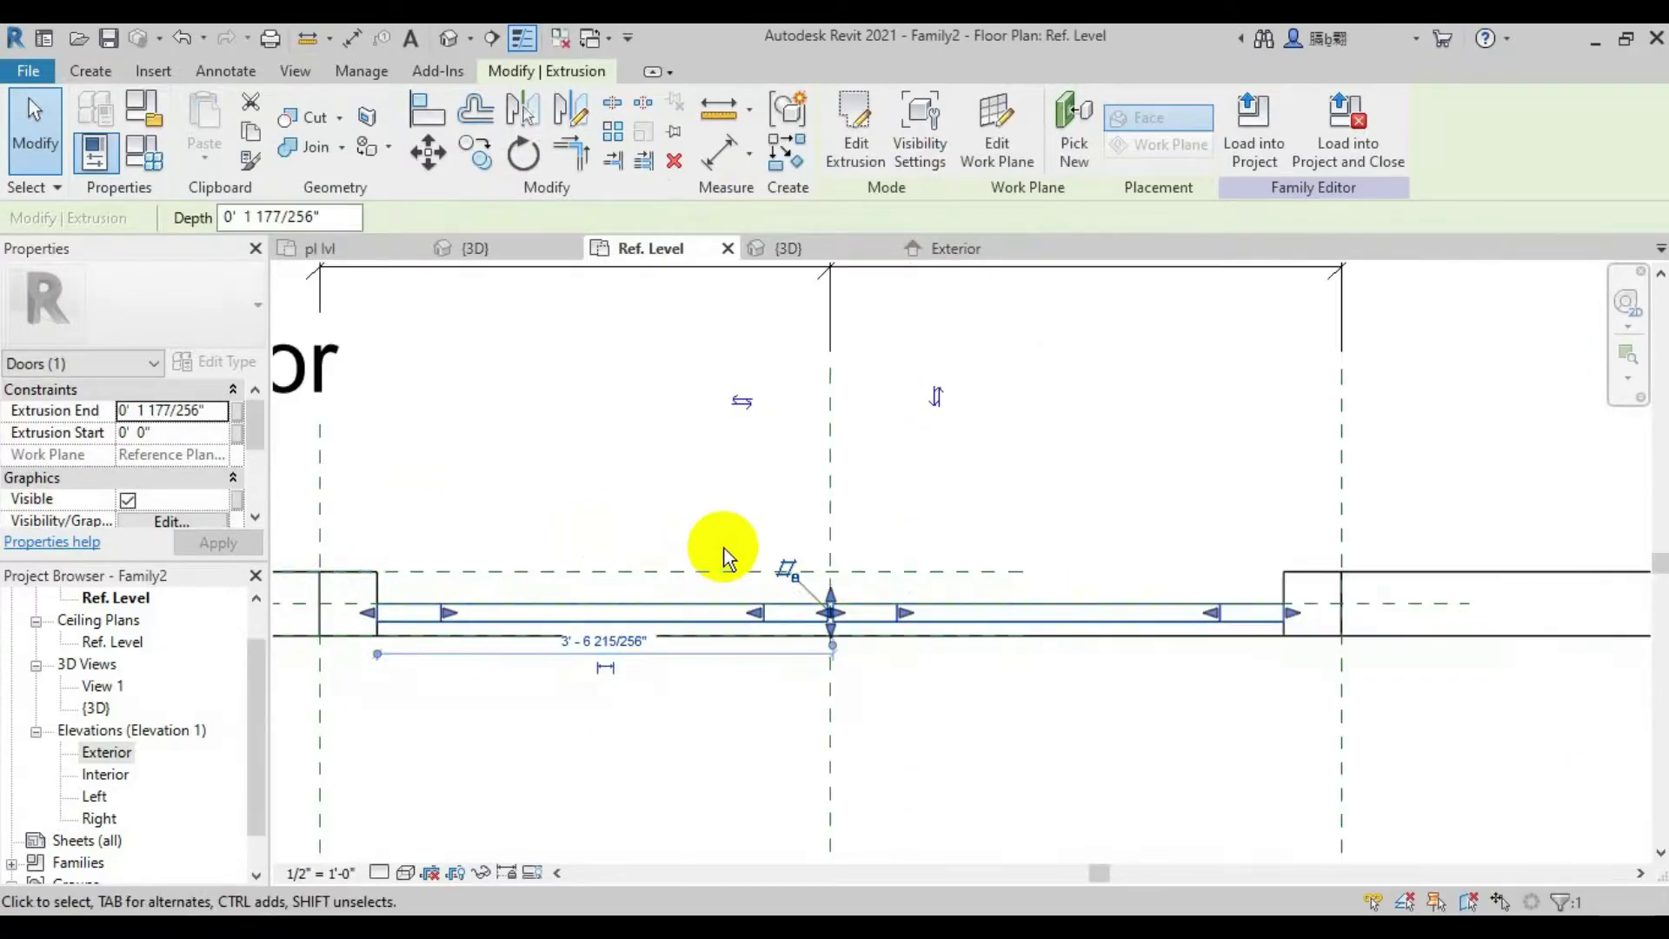
{"action": "scroll", "coordinate": [504, 614], "scroll_direction": "up", "scroll_amount": 1}
{"action": "scroll", "coordinate": [972, 641], "scroll_direction": "up", "scroll_amount": 2}
{"action": "left_click_drag", "start_coordinate": [972, 641], "coordinate": [1006, 611]}
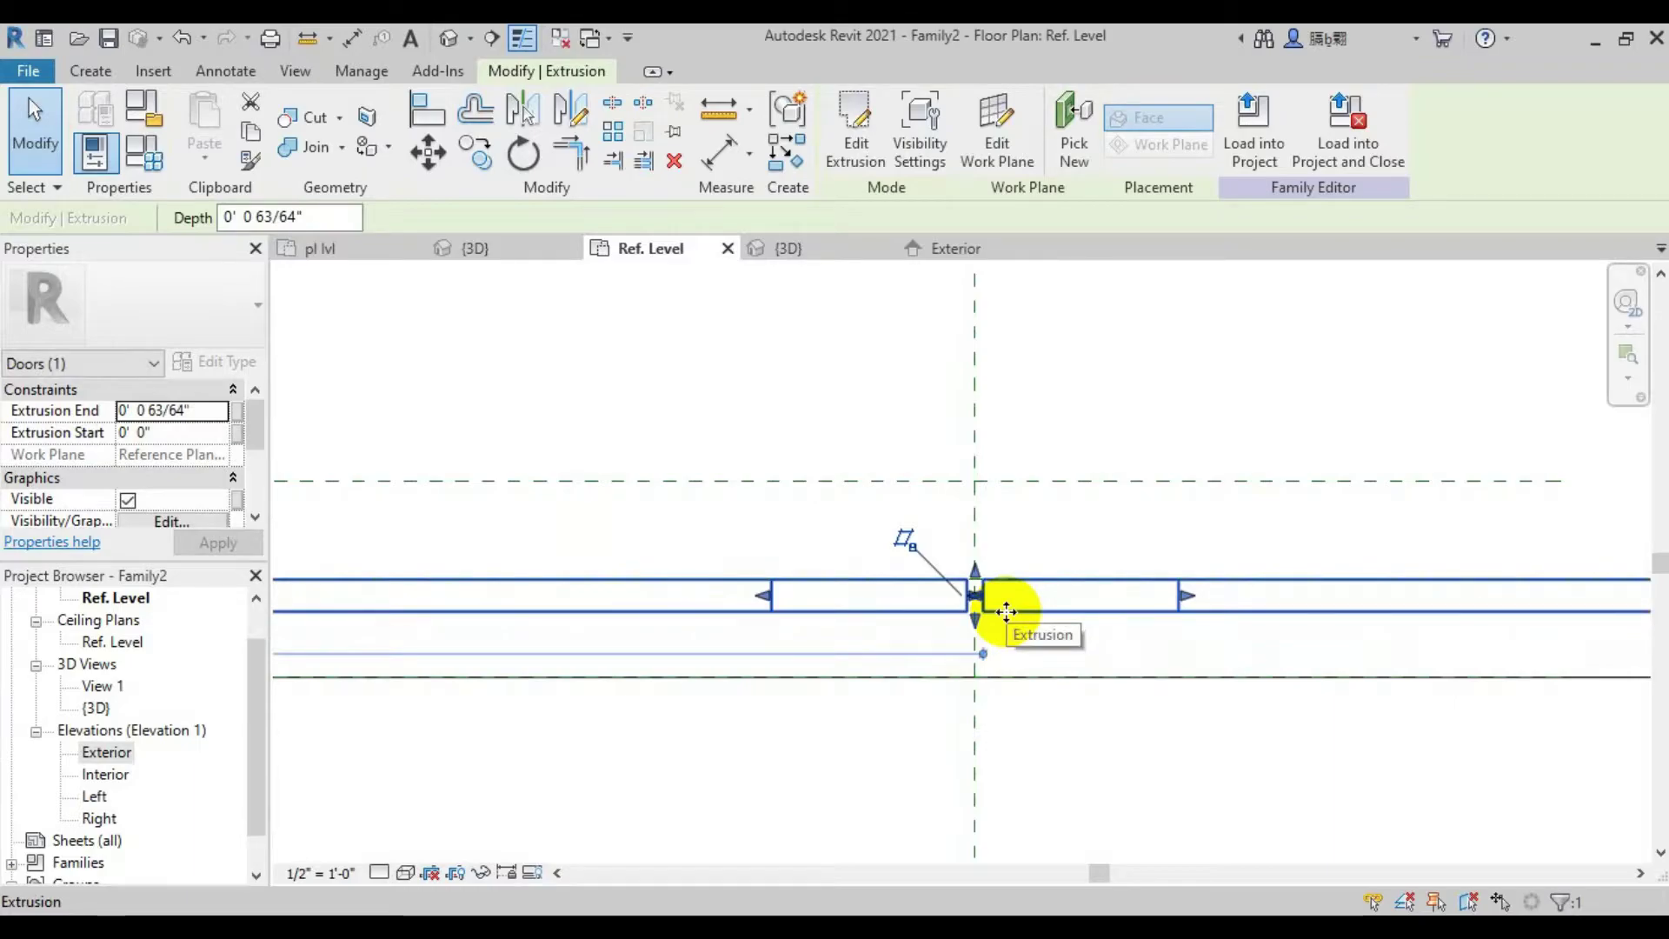
{"action": "key", "text": "Escape"}
{"action": "scroll", "coordinate": [999, 511], "scroll_direction": "down", "scroll_amount": 2}
{"action": "scroll", "coordinate": [973, 530], "scroll_direction": "up", "scroll_amount": 3}
{"action": "scroll", "coordinate": [725, 473], "scroll_direction": "down", "scroll_amount": 3}
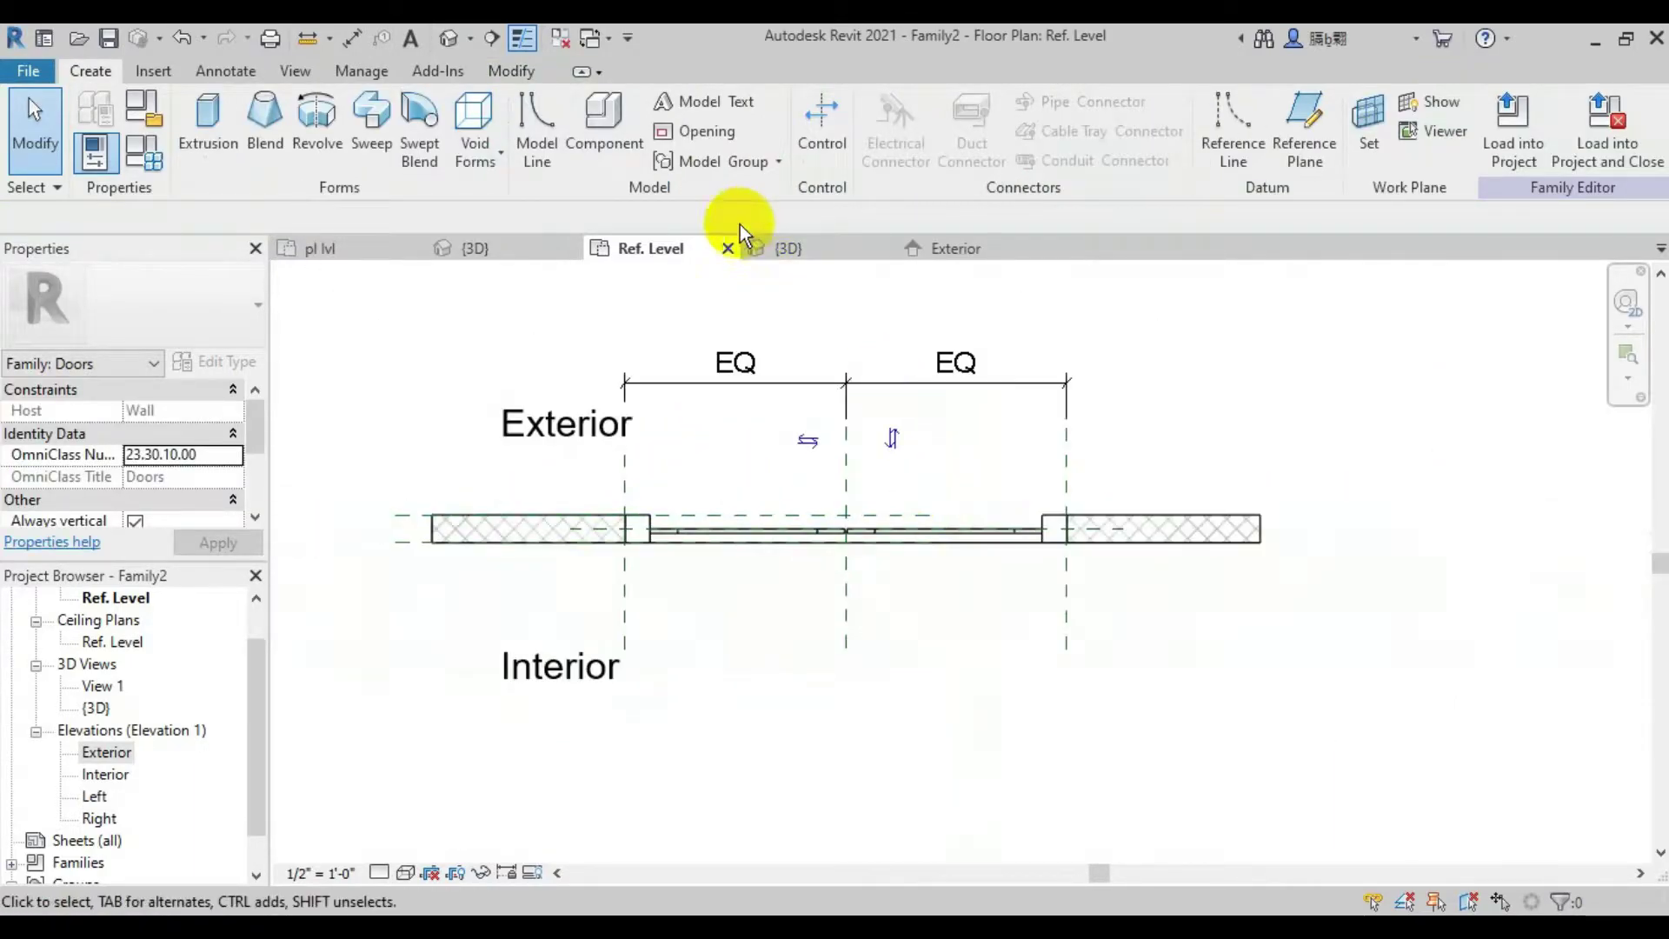
{"action": "left_click", "coordinate": [947, 247]}
Start a new extrusion and pick a sketch line 1 inch below the left panel's top
{"action": "left_click", "coordinate": [217, 109]}
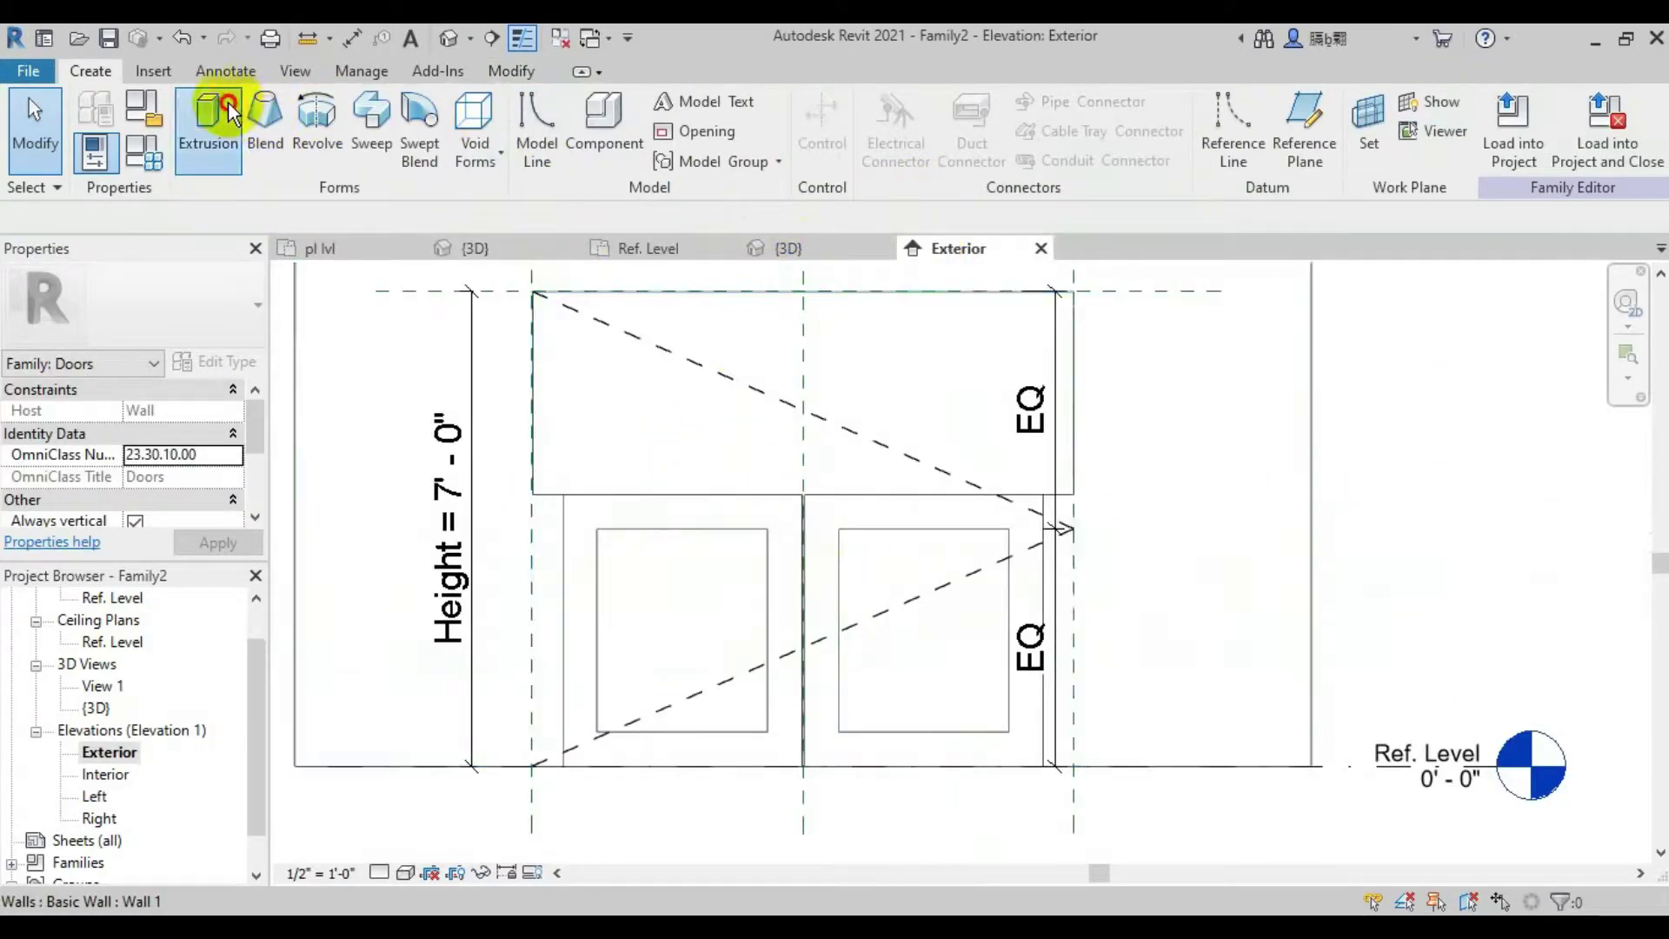
{"action": "scroll", "coordinate": [835, 469], "scroll_direction": "up", "scroll_amount": 2}
{"action": "left_click", "coordinate": [917, 104]}
{"action": "scroll", "coordinate": [509, 525], "scroll_direction": "up", "scroll_amount": 2}
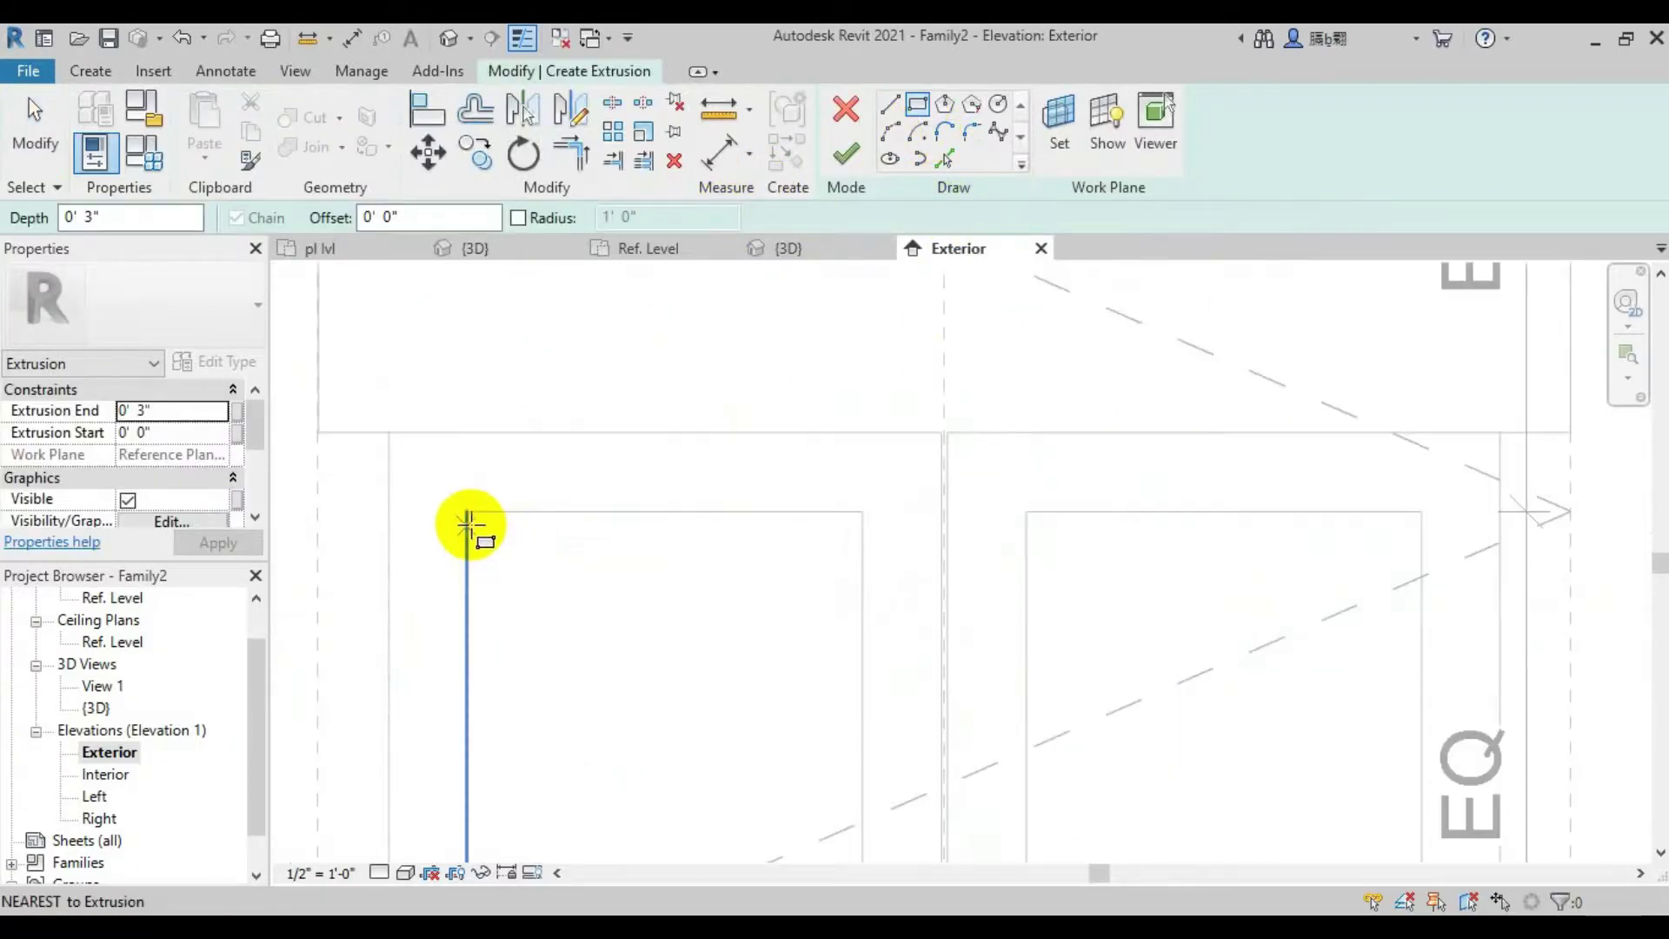
{"action": "left_click", "coordinate": [945, 157]}
{"action": "left_click", "coordinate": [333, 221]}
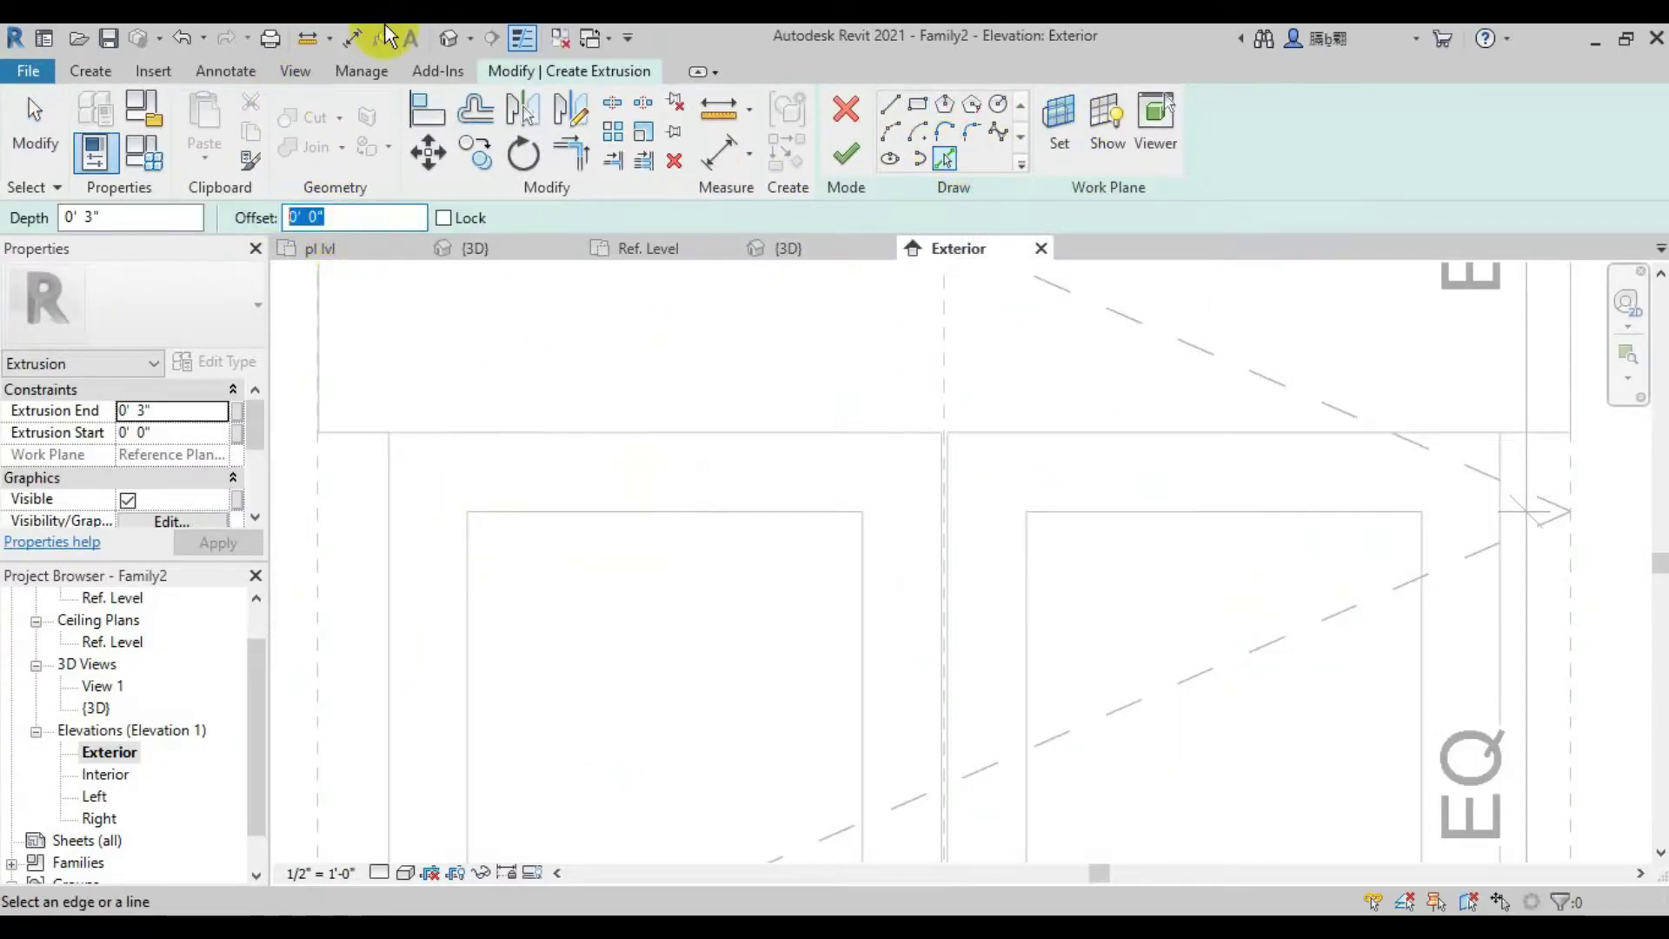
{"action": "type", "text": "1"}
{"action": "key", "text": "Return"}
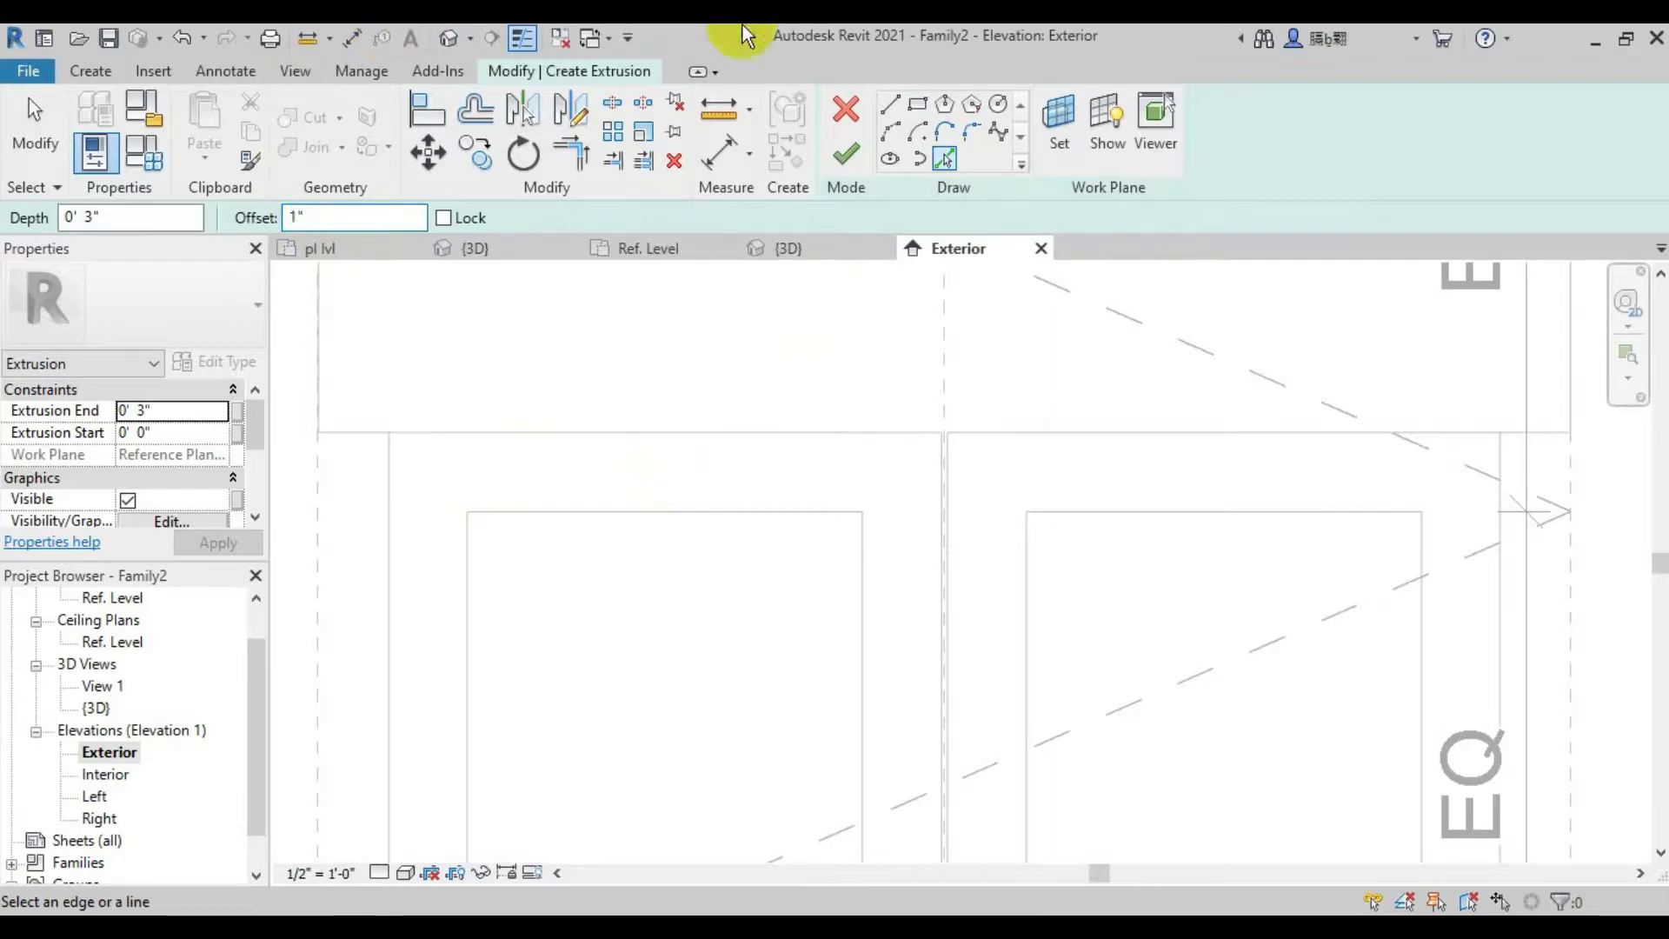
{"action": "left_click", "coordinate": [733, 523]}
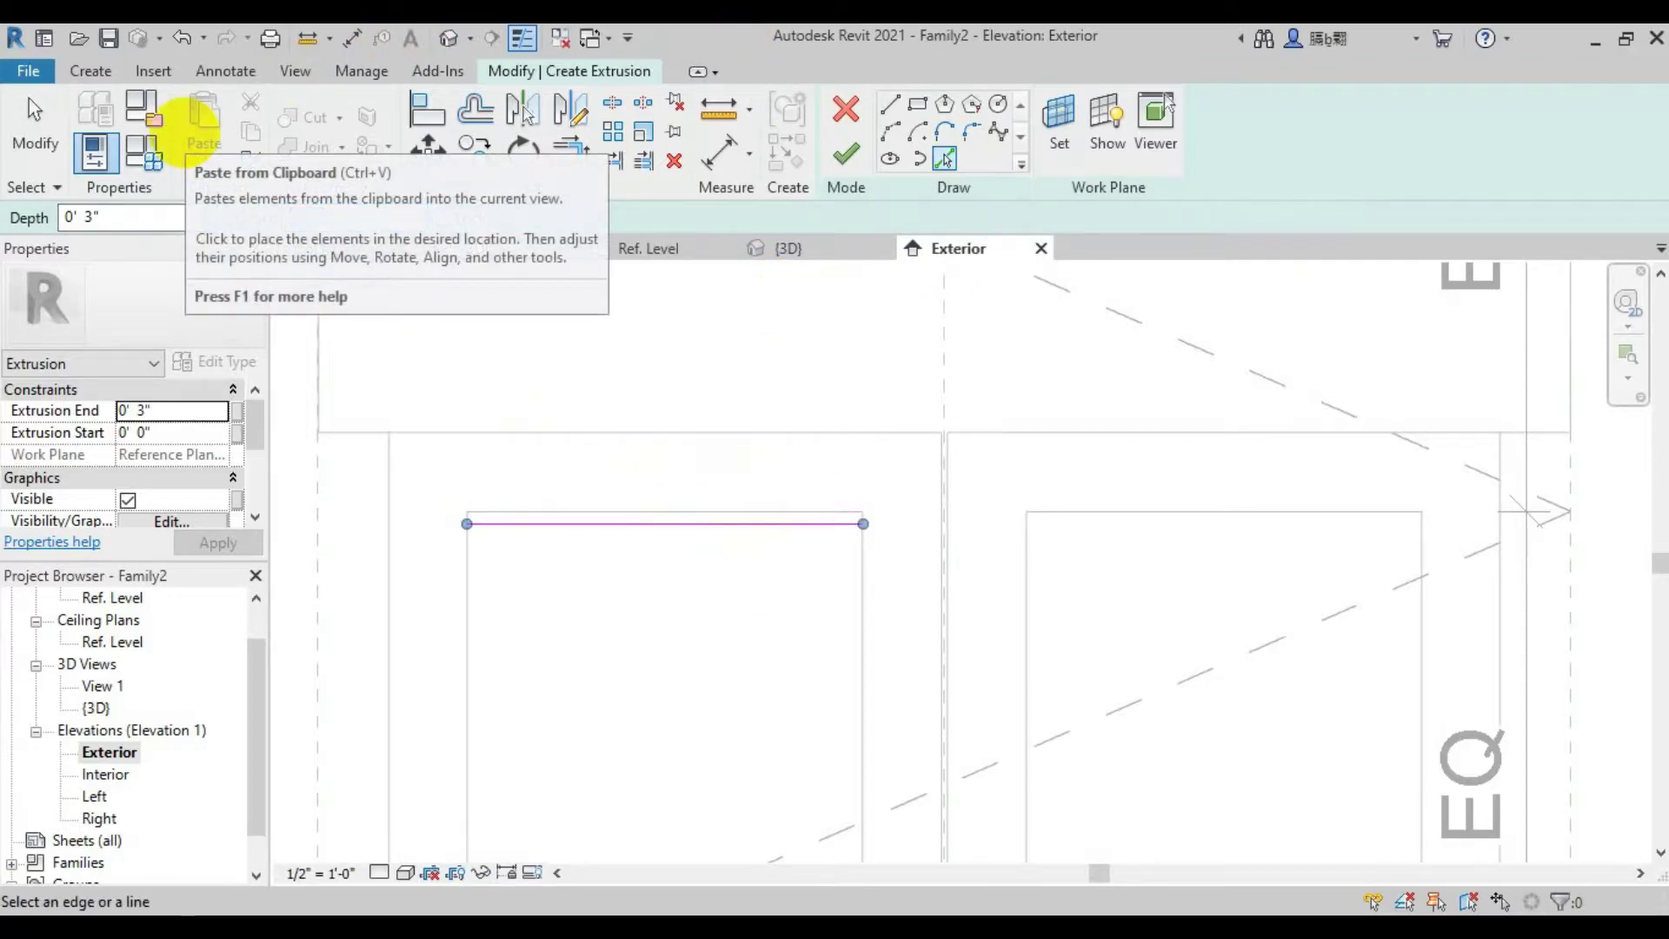
Add a second picked line offset 4 inches below the first
{"action": "double_click", "coordinate": [348, 217]}
{"action": "type", "text": "4"}
{"action": "key", "text": "Return"}
{"action": "left_click", "coordinate": [612, 527]}
{"action": "scroll", "coordinate": [612, 526], "scroll_direction": "down", "scroll_amount": 2}
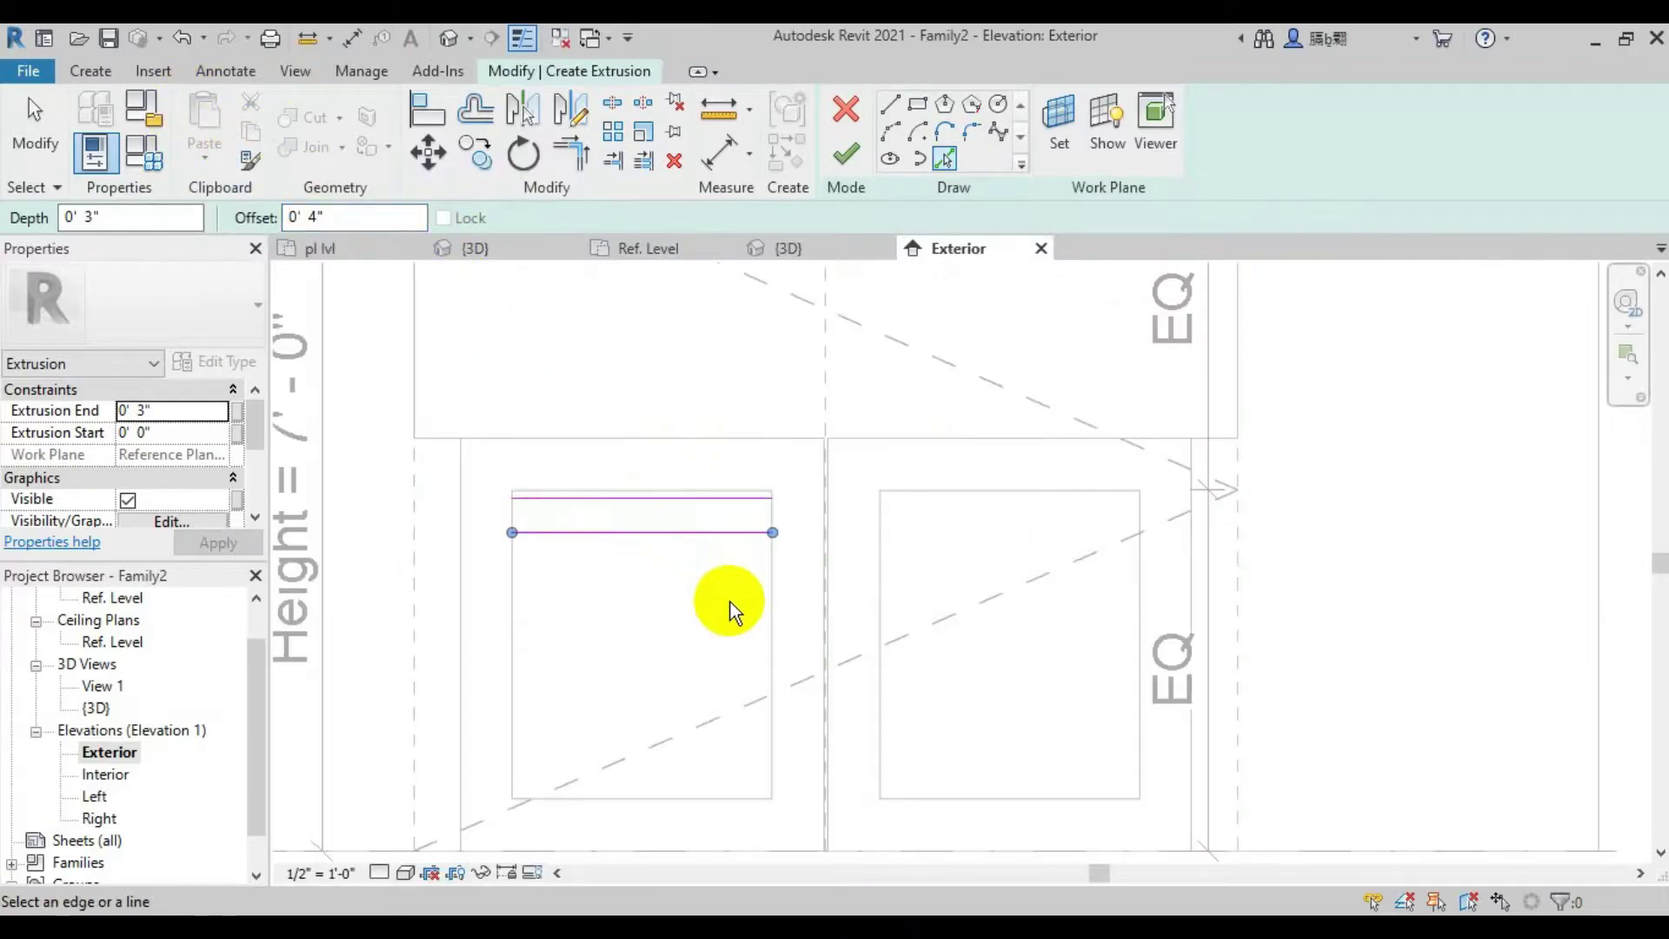
{"action": "scroll", "coordinate": [730, 602], "scroll_direction": "up", "scroll_amount": 2}
Draw short vertical end lines joining the two horizontal lines
{"action": "left_click", "coordinate": [889, 104]}
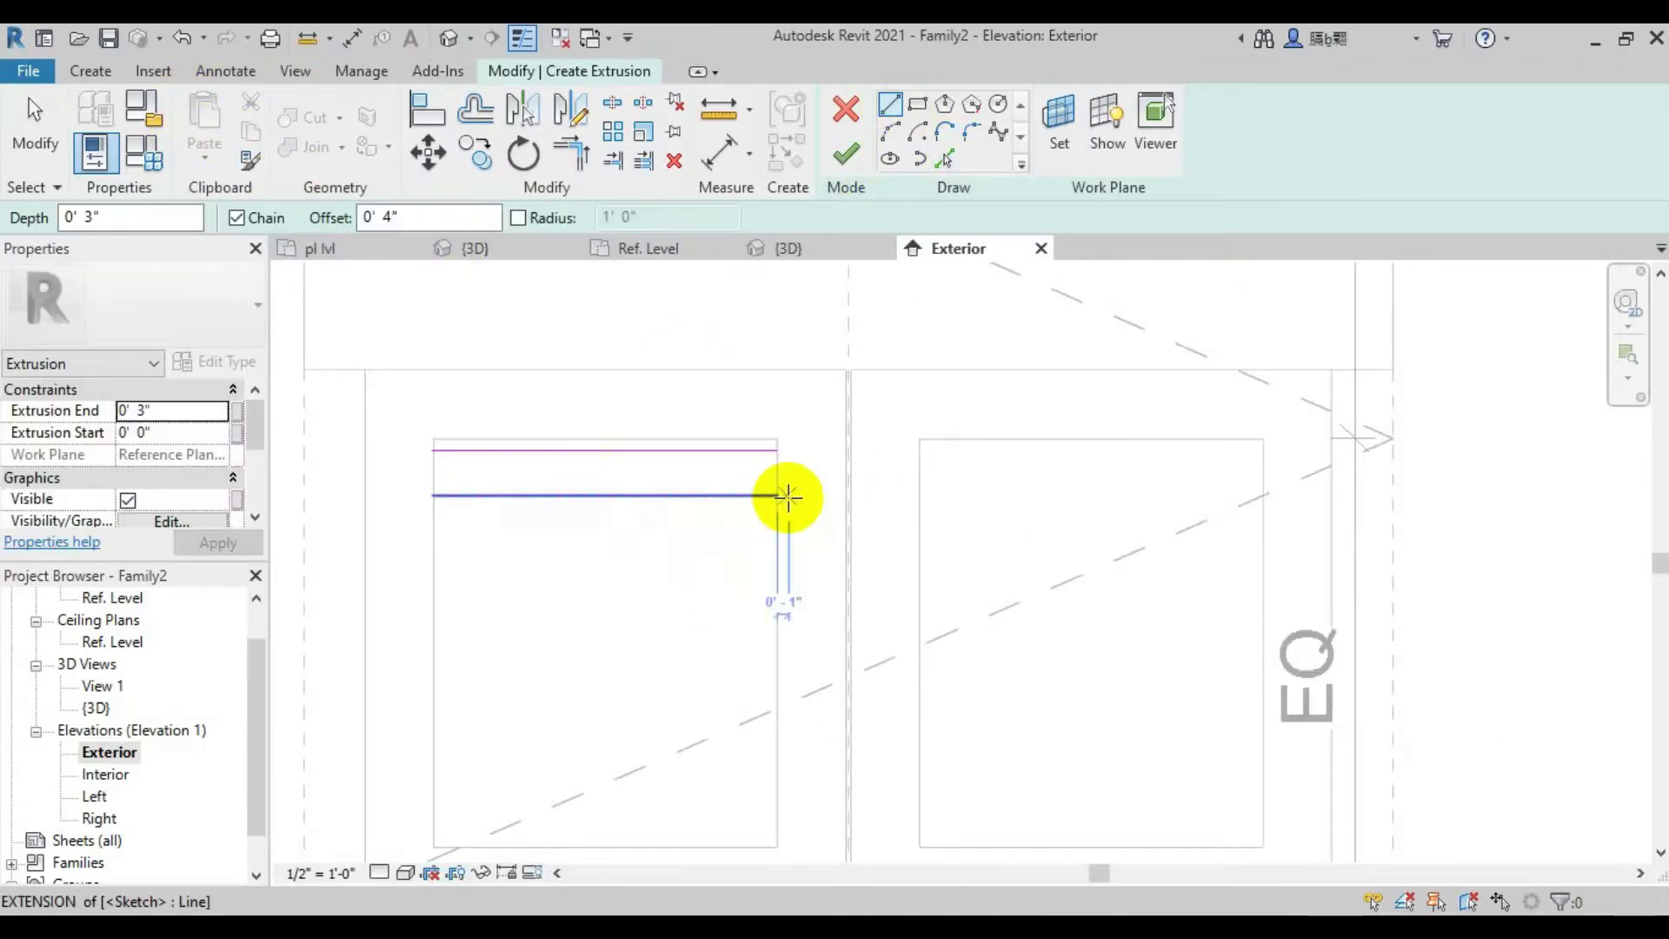
{"action": "left_click", "coordinate": [787, 497]}
{"action": "left_click", "coordinate": [771, 450]}
{"action": "left_click", "coordinate": [435, 458]}
{"action": "left_click", "coordinate": [436, 488]}
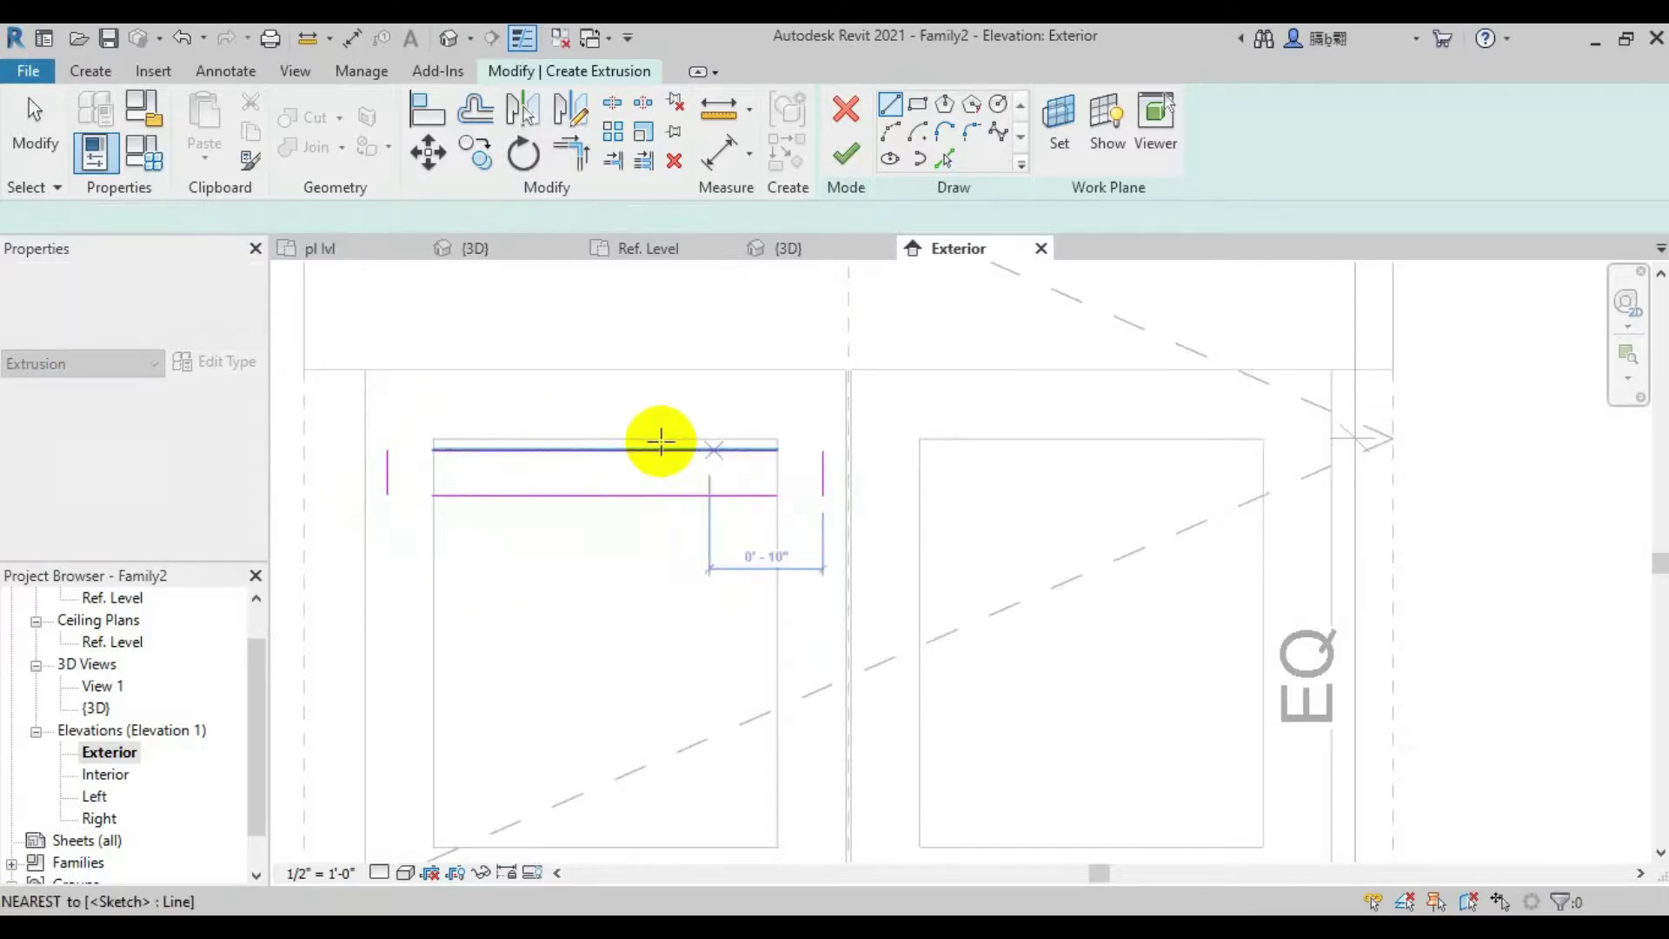
{"action": "key", "text": "Escape"}
{"action": "key", "text": "Escape"}
Align the end lines to the rectangle's edges and select the four closed rectangle lines
{"action": "left_click", "coordinate": [431, 108]}
{"action": "left_click", "coordinate": [777, 564]}
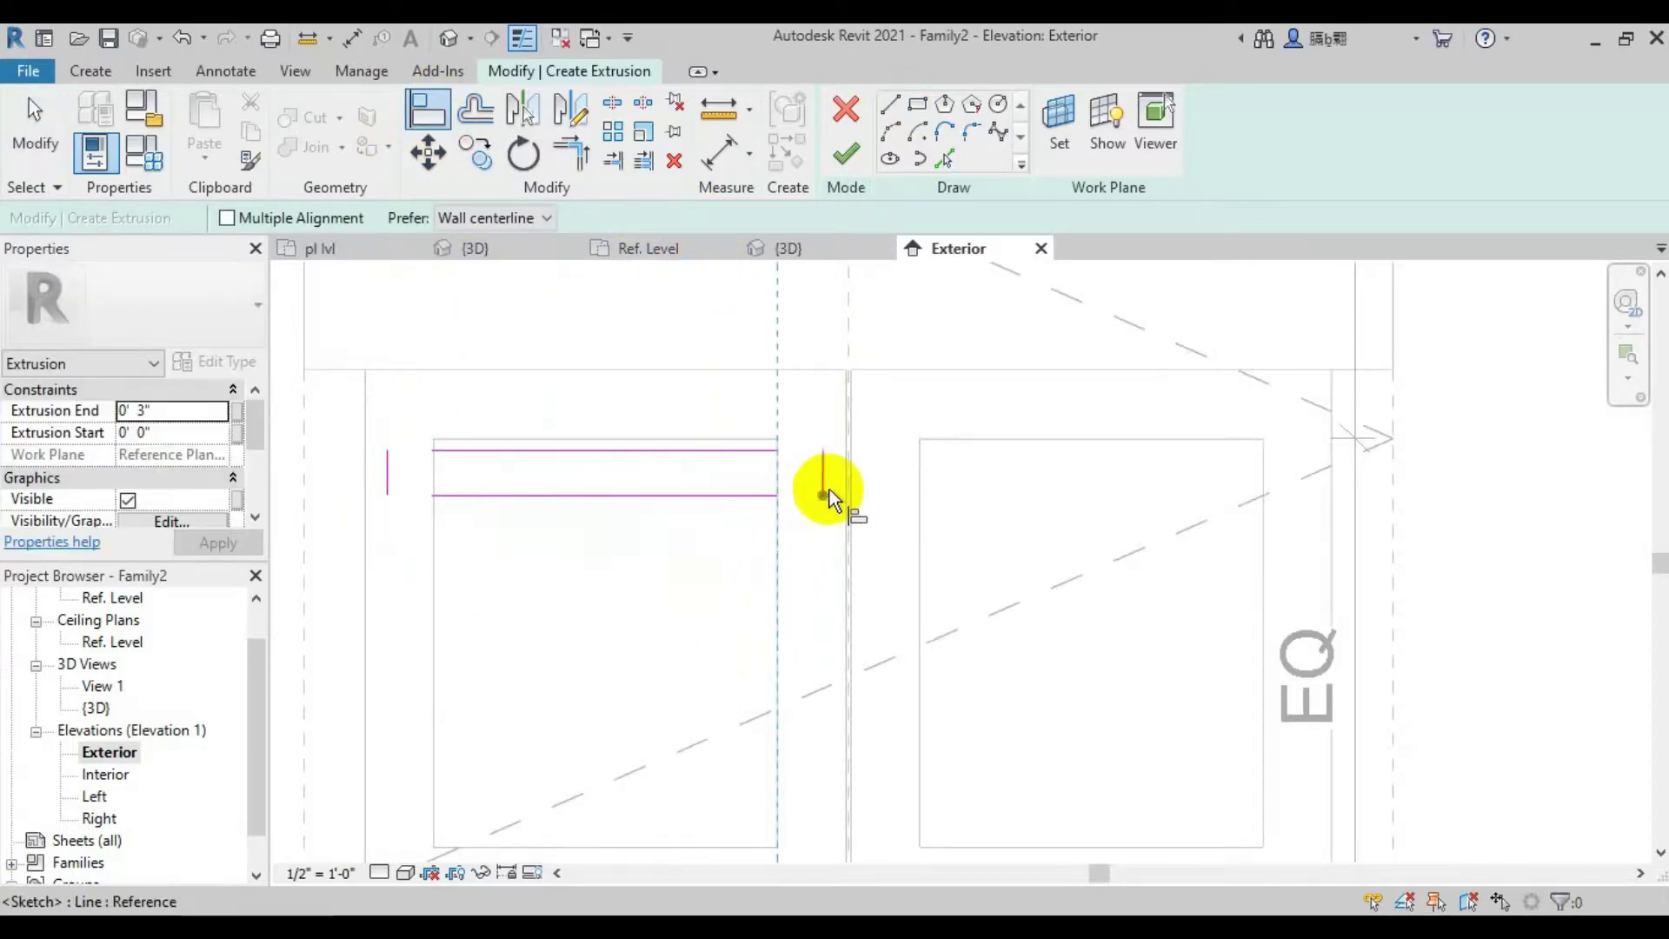
{"action": "left_click", "coordinate": [822, 482]}
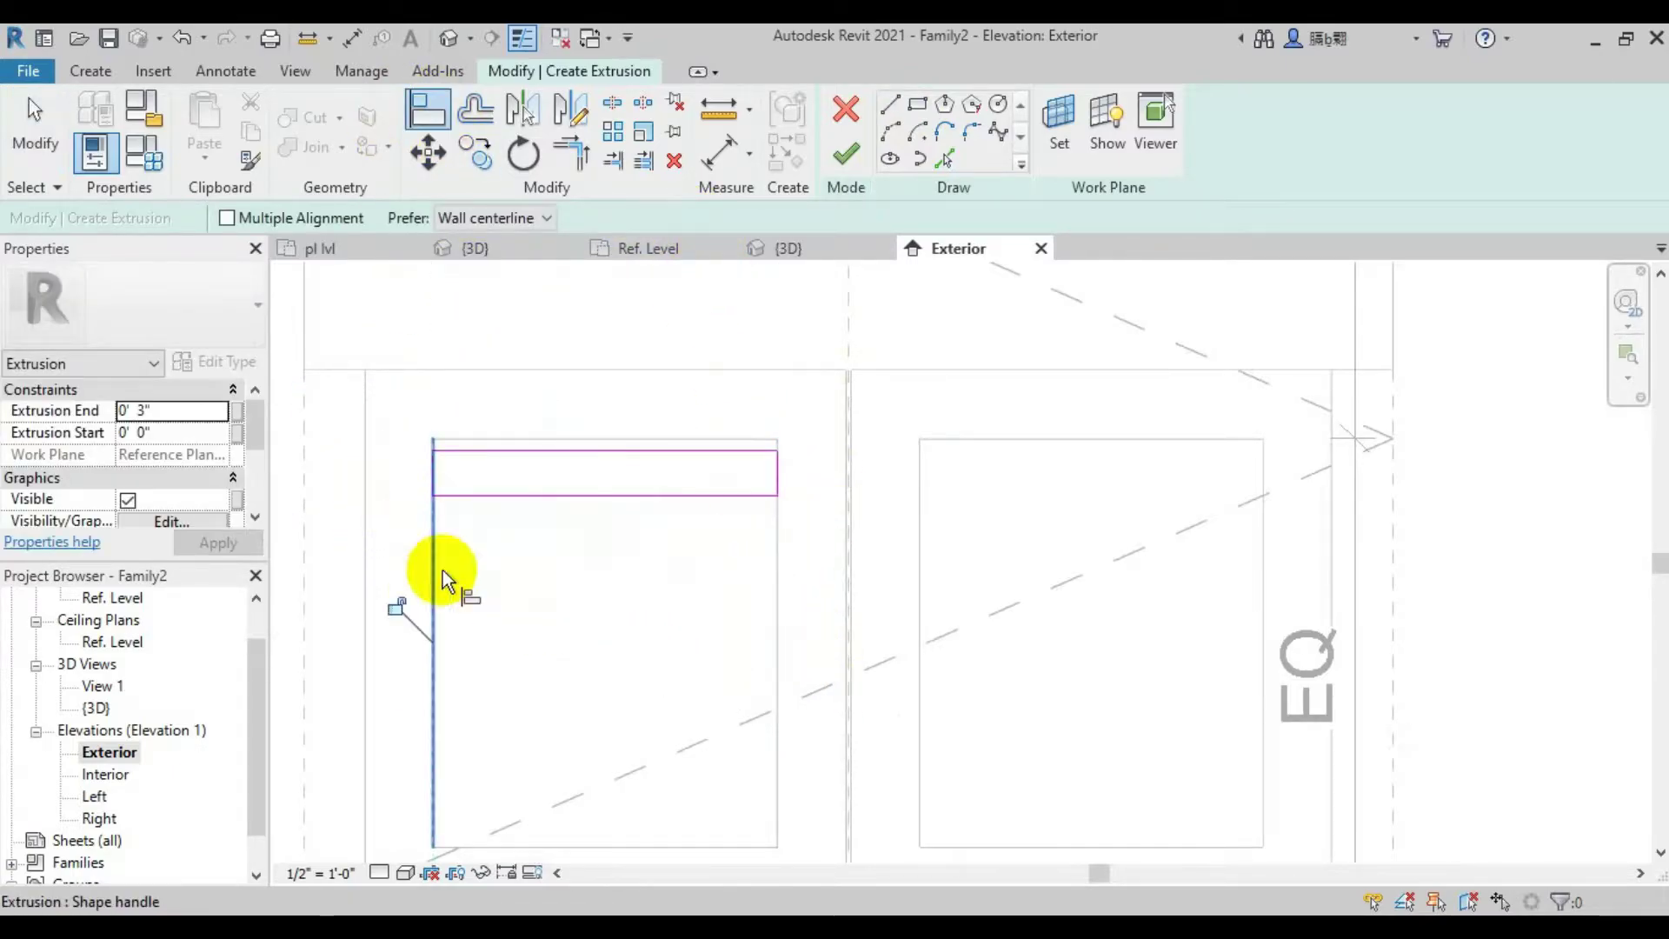
{"action": "key", "text": "Escape"}
{"action": "key", "text": "Escape"}
{"action": "left_click_drag", "start_coordinate": [409, 428], "coordinate": [793, 544]}
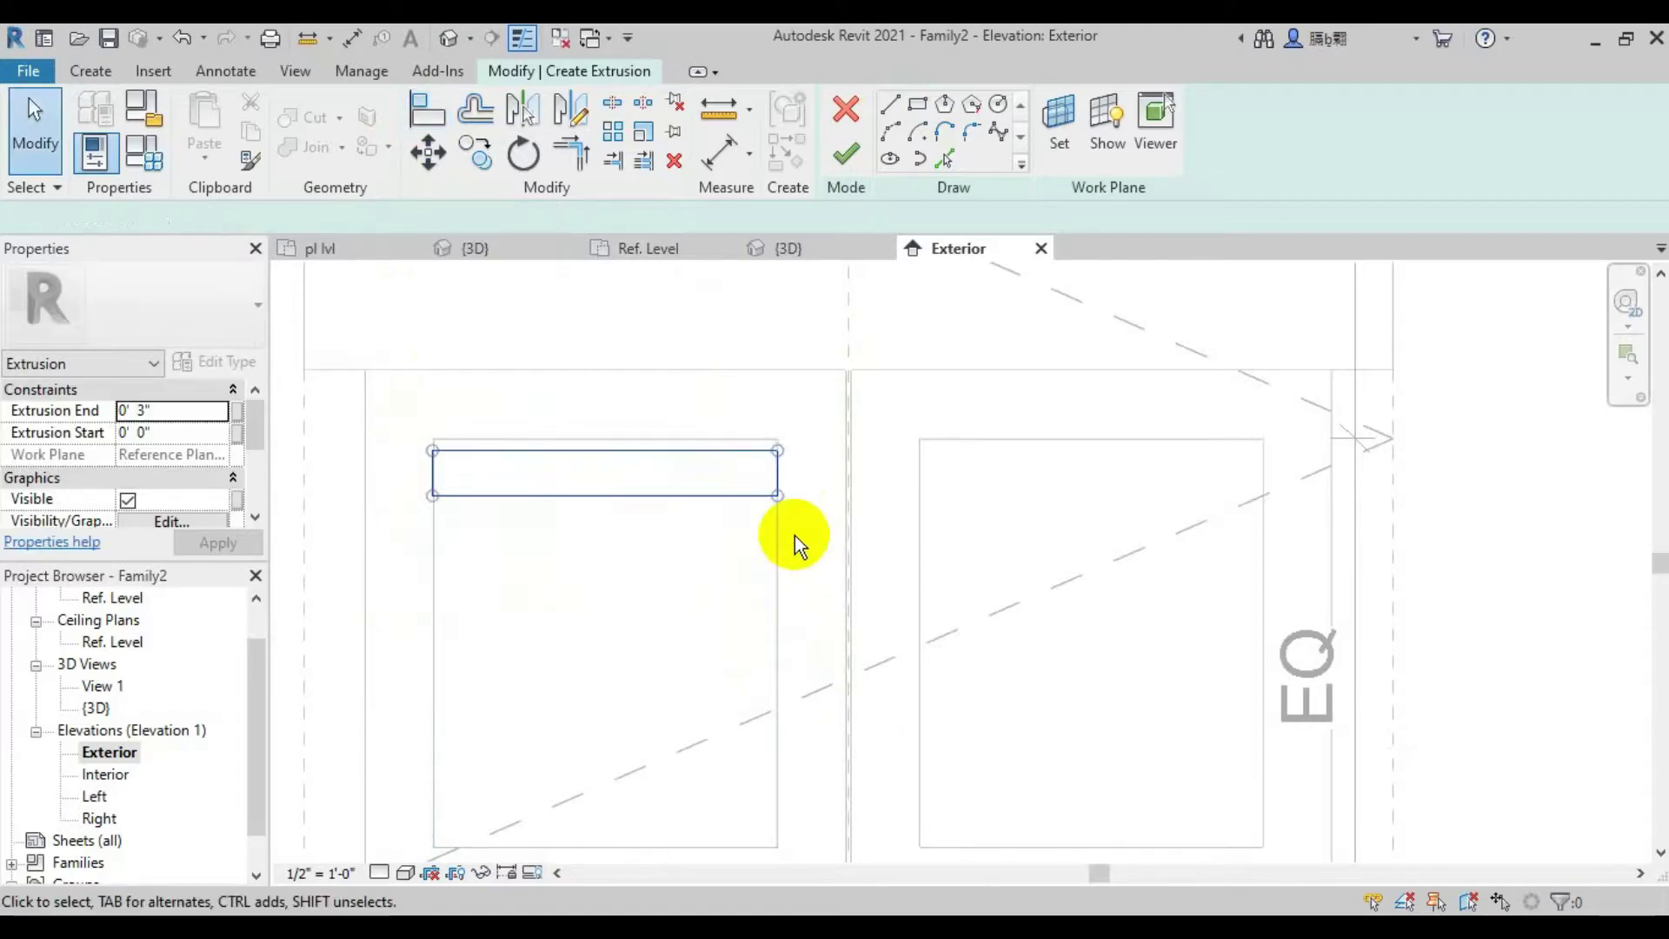
Copy the selected rail rectangle 6 inches down
{"action": "left_click", "coordinate": [476, 153]}
{"action": "left_click", "coordinate": [432, 451]}
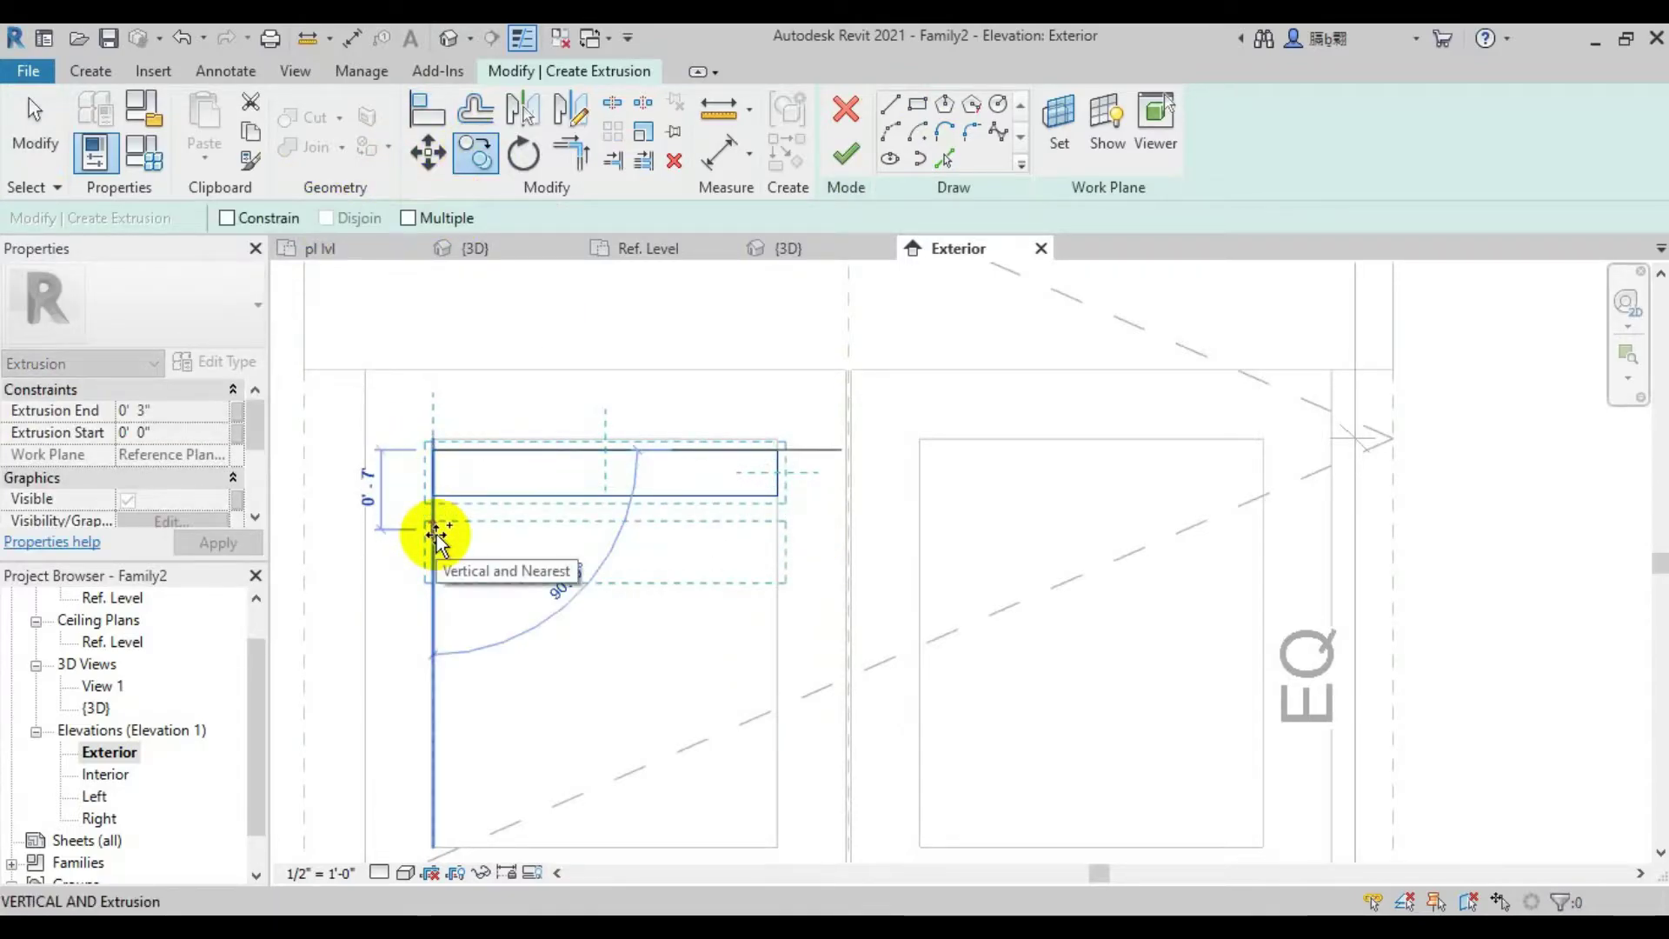
{"action": "type", "text": "6"}
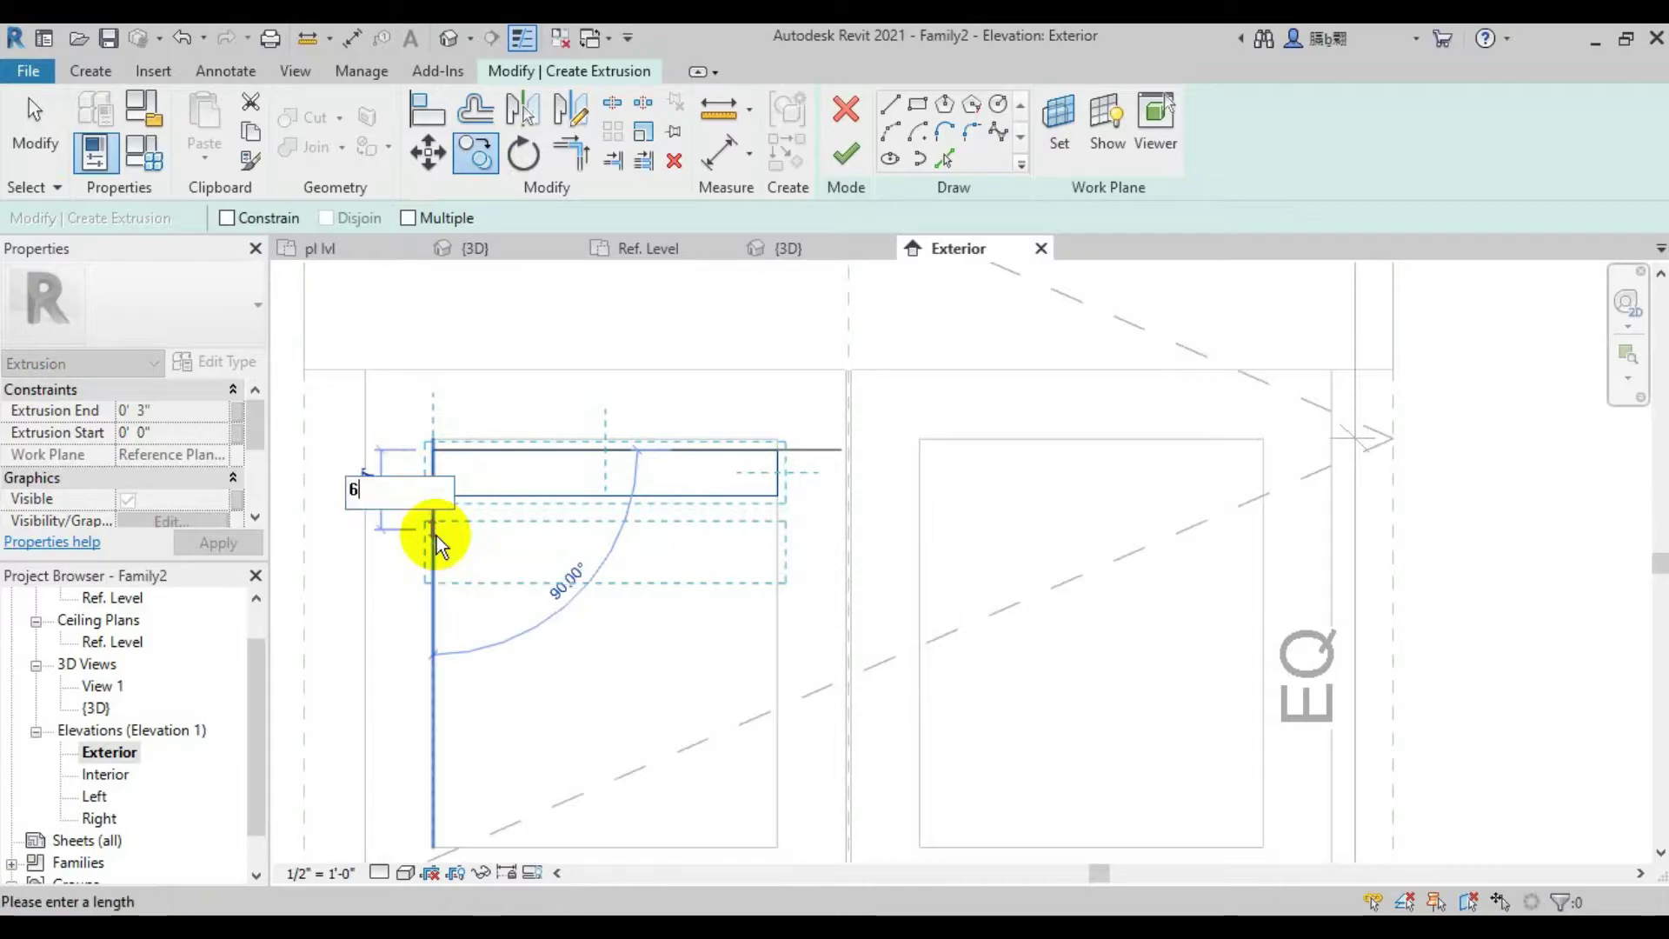
{"action": "key", "text": "Return"}
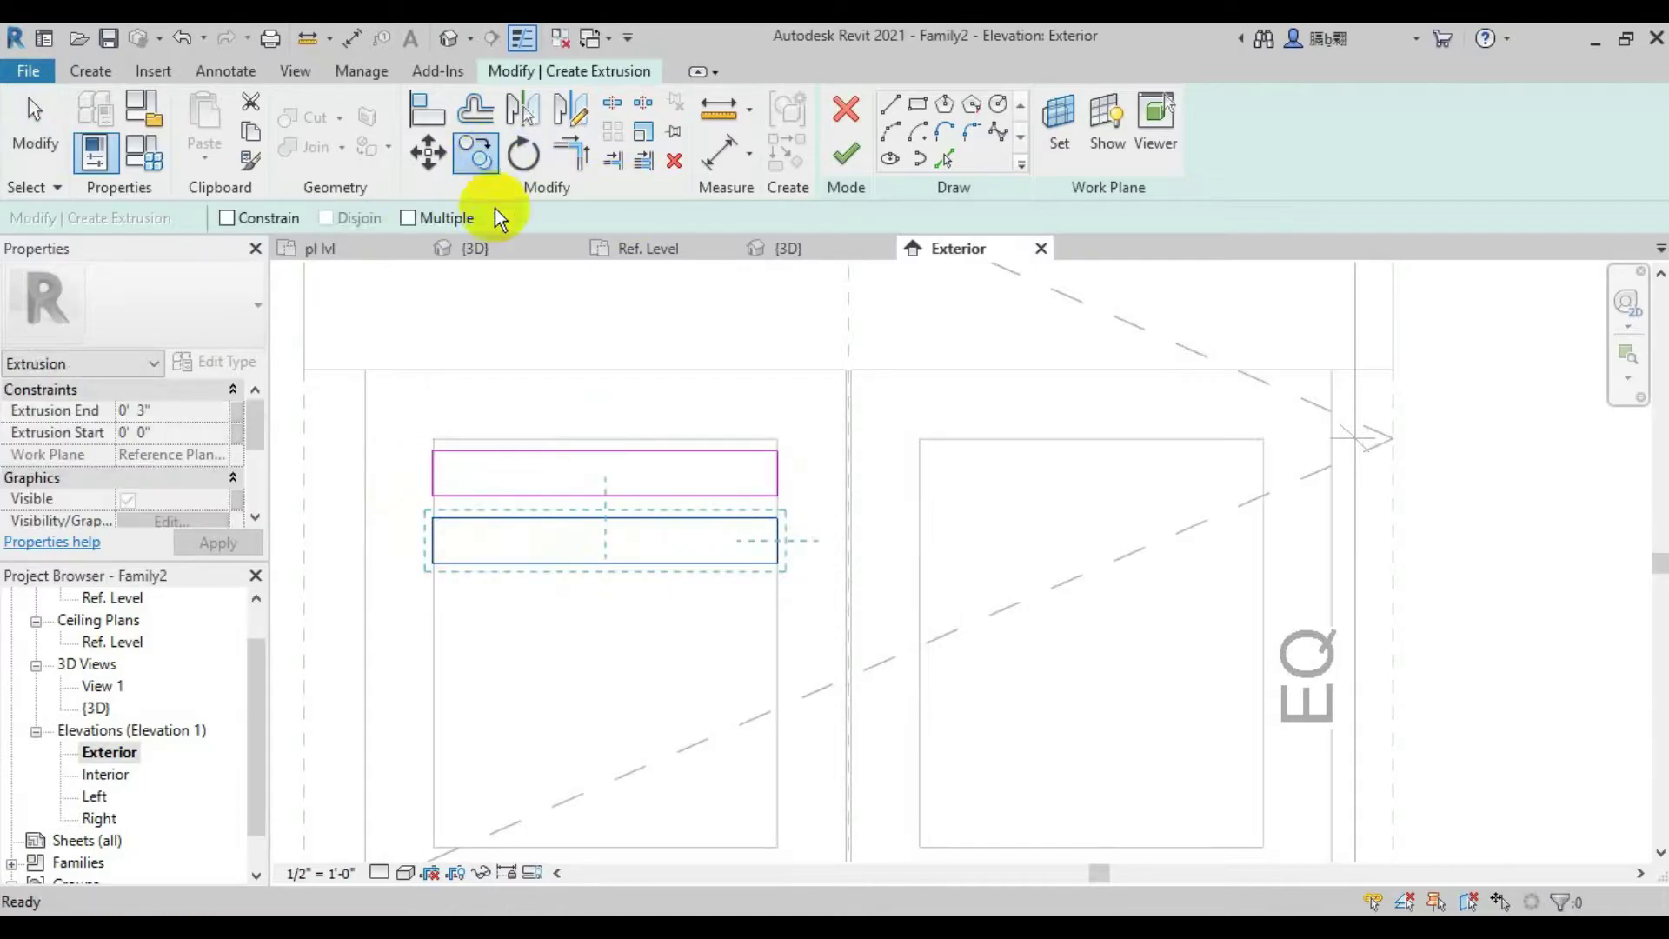
With Multiple and Constrain on, place three more copies at 6-inch intervals down the panel
{"action": "left_click", "coordinate": [424, 215]}
{"action": "left_click", "coordinate": [227, 218]}
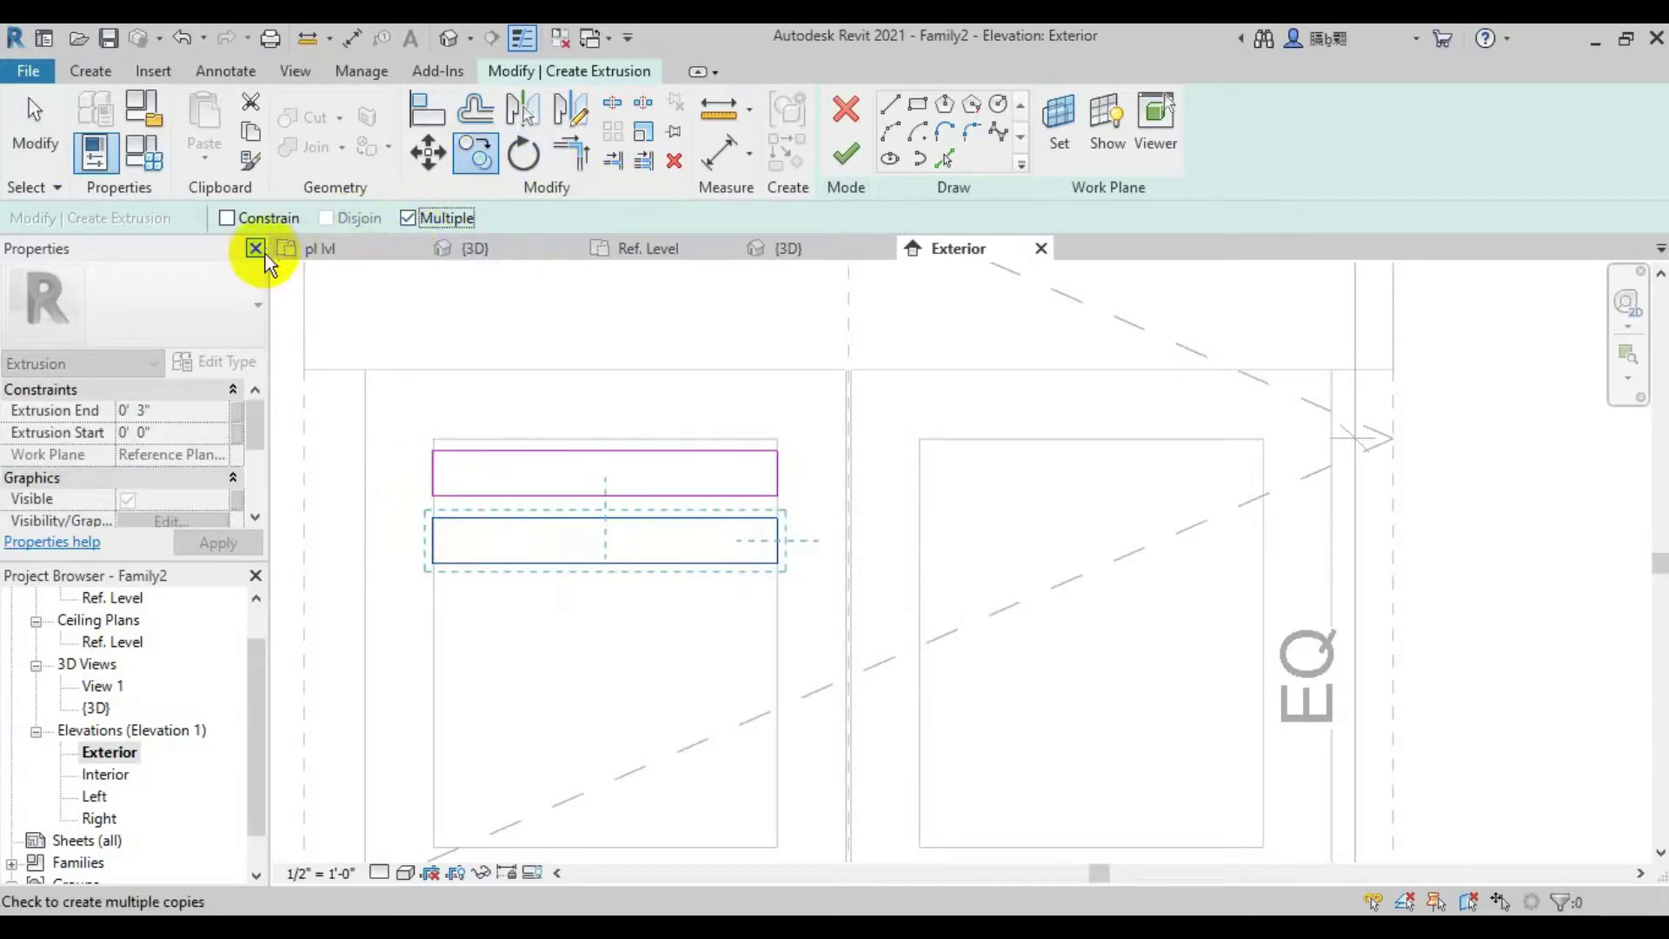
{"action": "left_click", "coordinate": [432, 518]}
{"action": "type", "text": "6"}
{"action": "key", "text": "Return"}
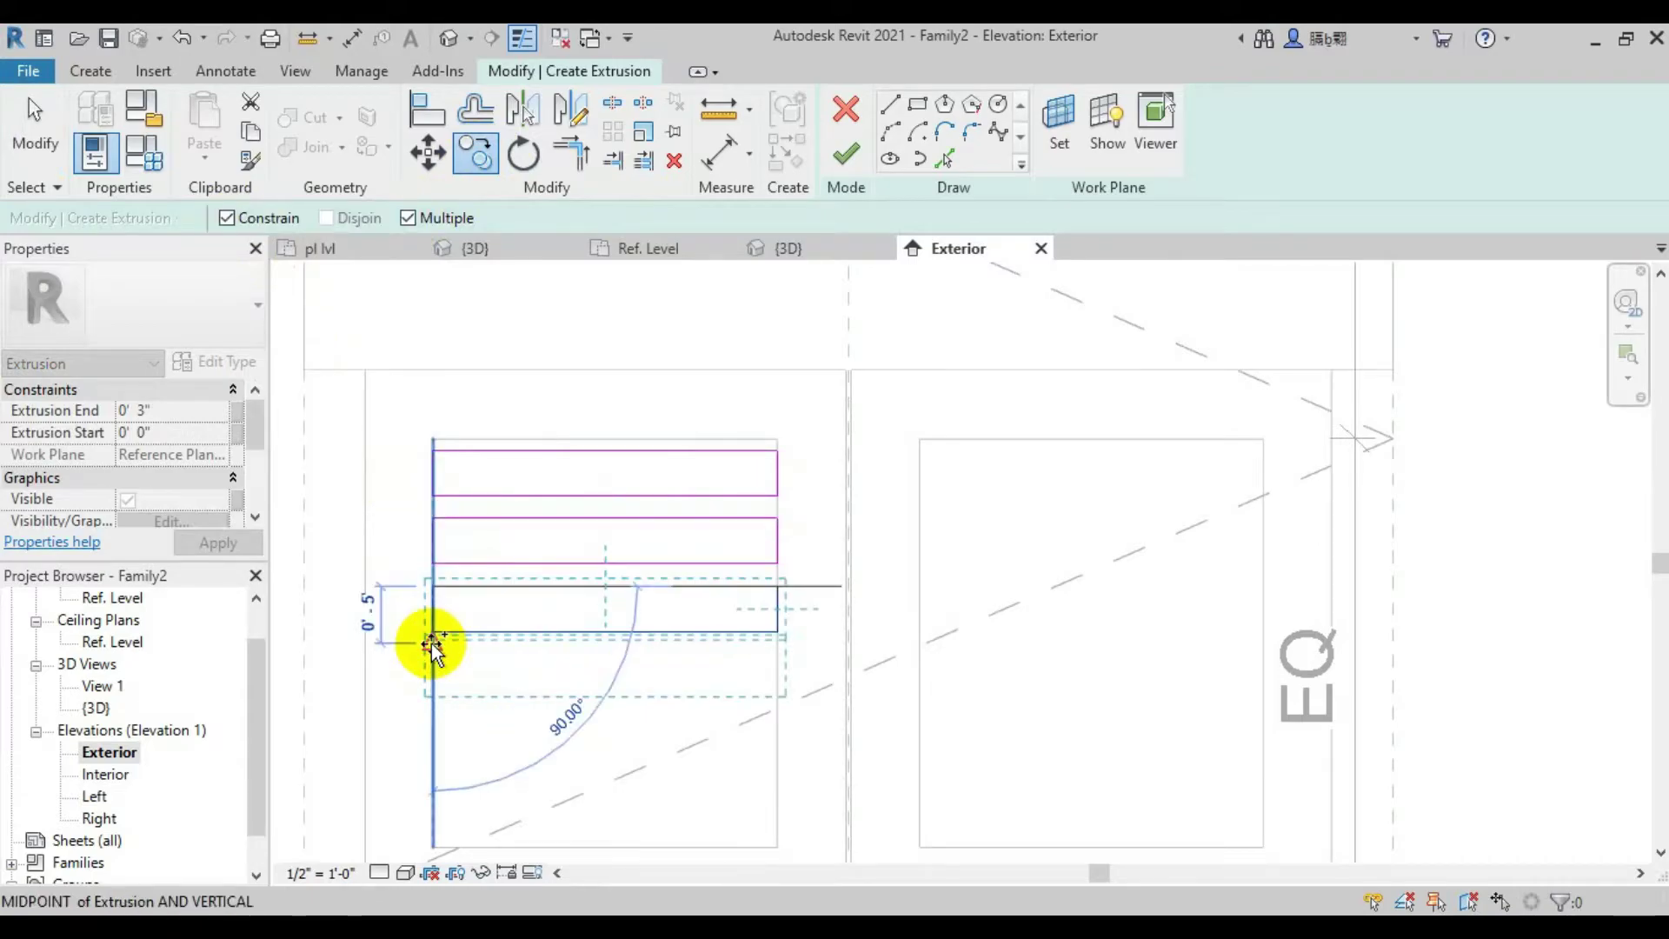
{"action": "type", "text": "6"}
{"action": "key", "text": "Return"}
{"action": "middle_click_drag", "start_coordinate": [819, 558], "coordinate": [886, 478]}
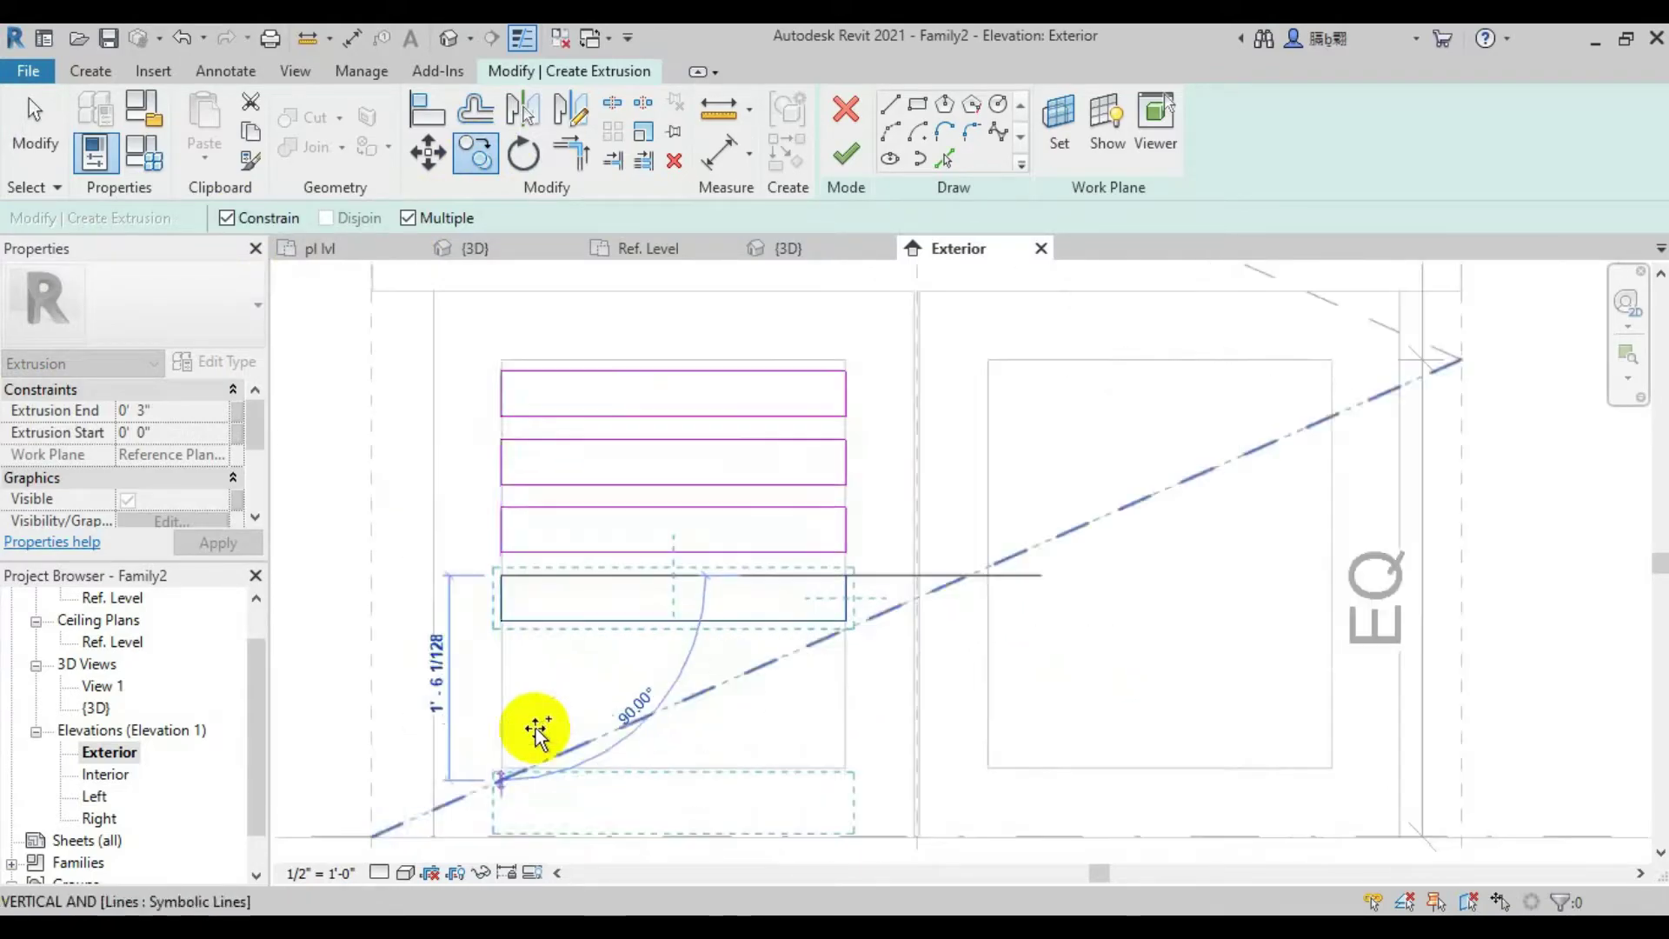
{"action": "type", "text": "6"}
{"action": "key", "text": "Return"}
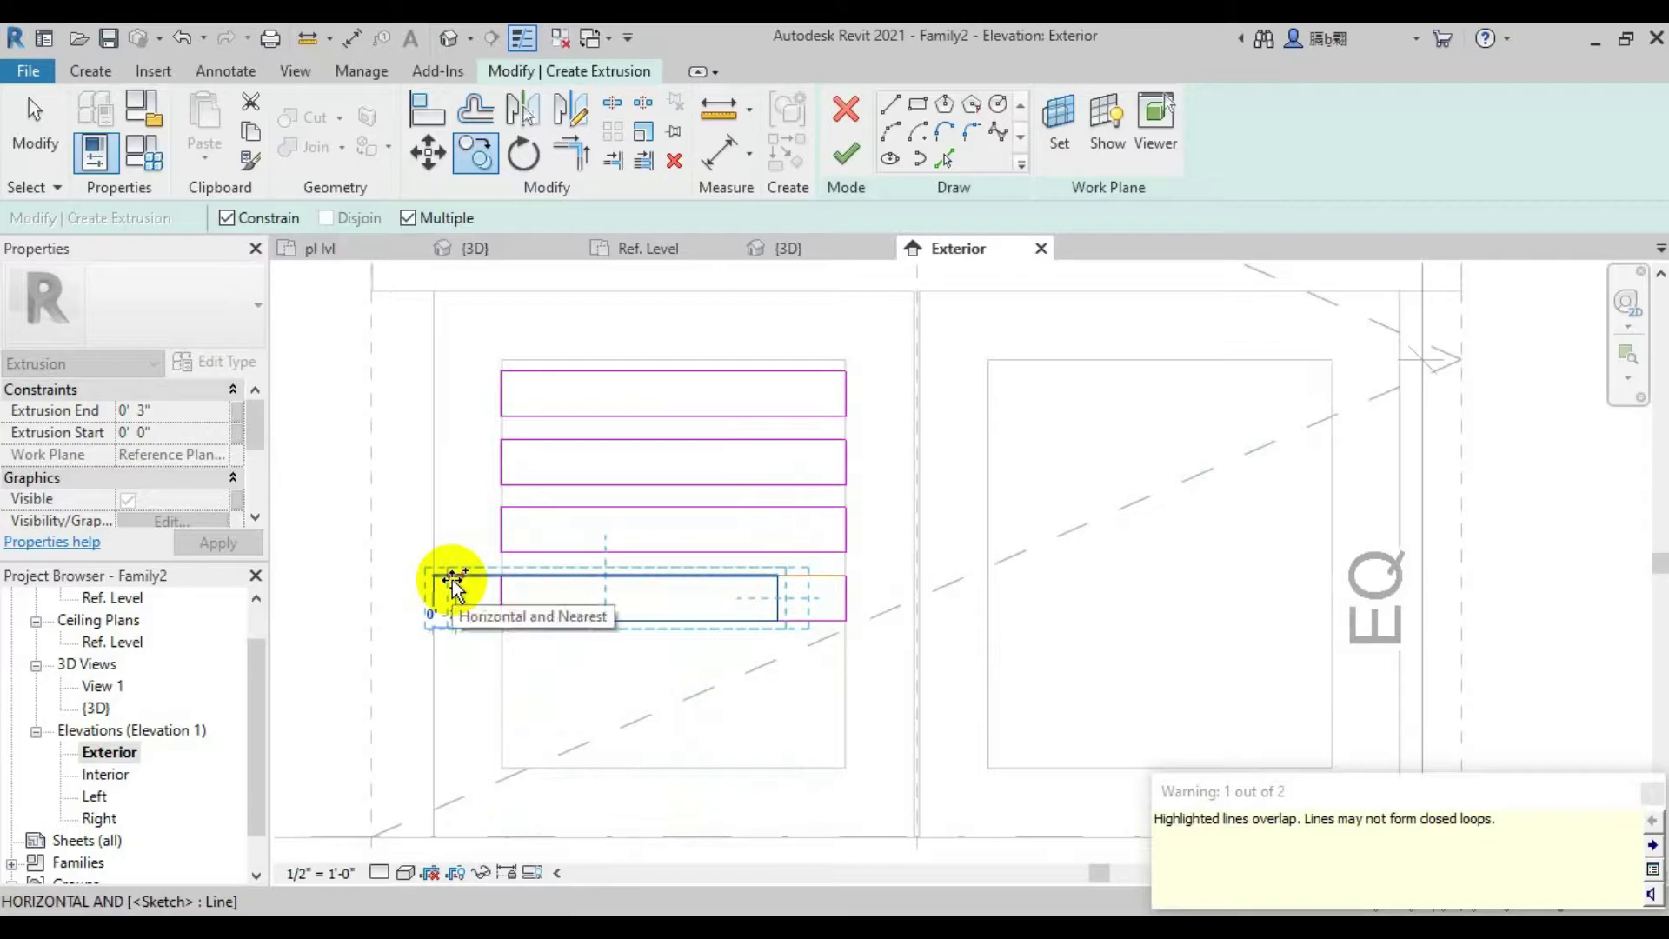
{"action": "key", "text": "Escape"}
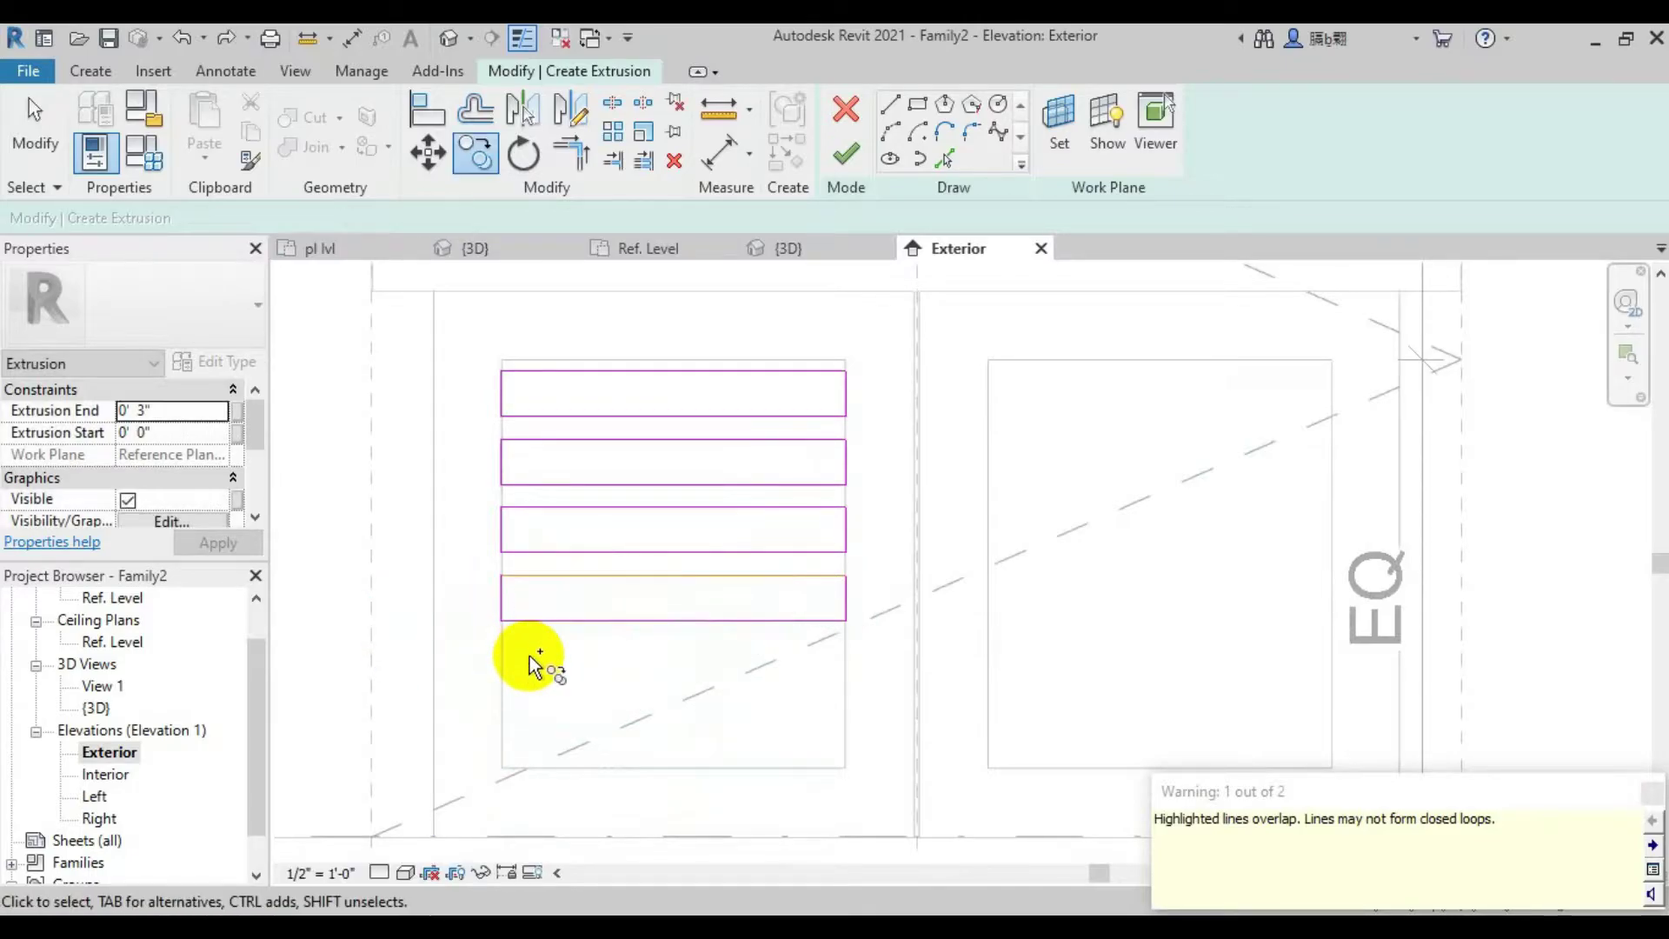
Delete the overlapping bottom rectangle and copy the remaining three downward to make six
{"action": "left_click_drag", "start_coordinate": [477, 559], "coordinate": [880, 658]}
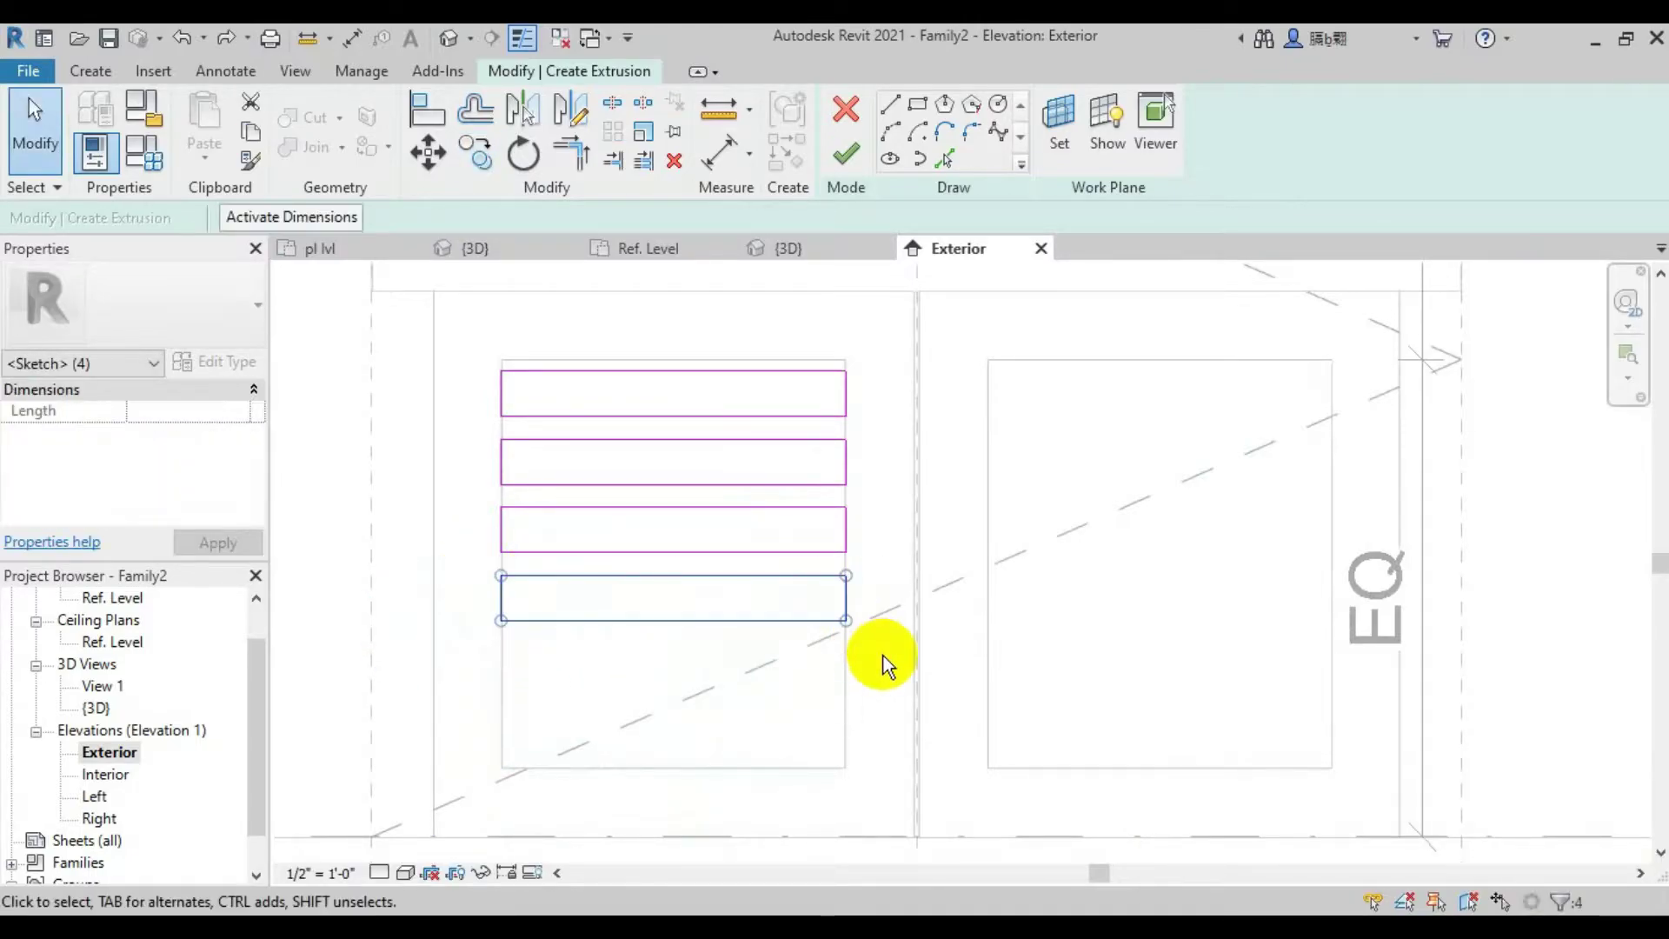
{"action": "key", "text": "Delete"}
{"action": "left_click_drag", "start_coordinate": [466, 340], "coordinate": [897, 648]}
{"action": "key", "text": "c"}
{"action": "key", "text": "o"}
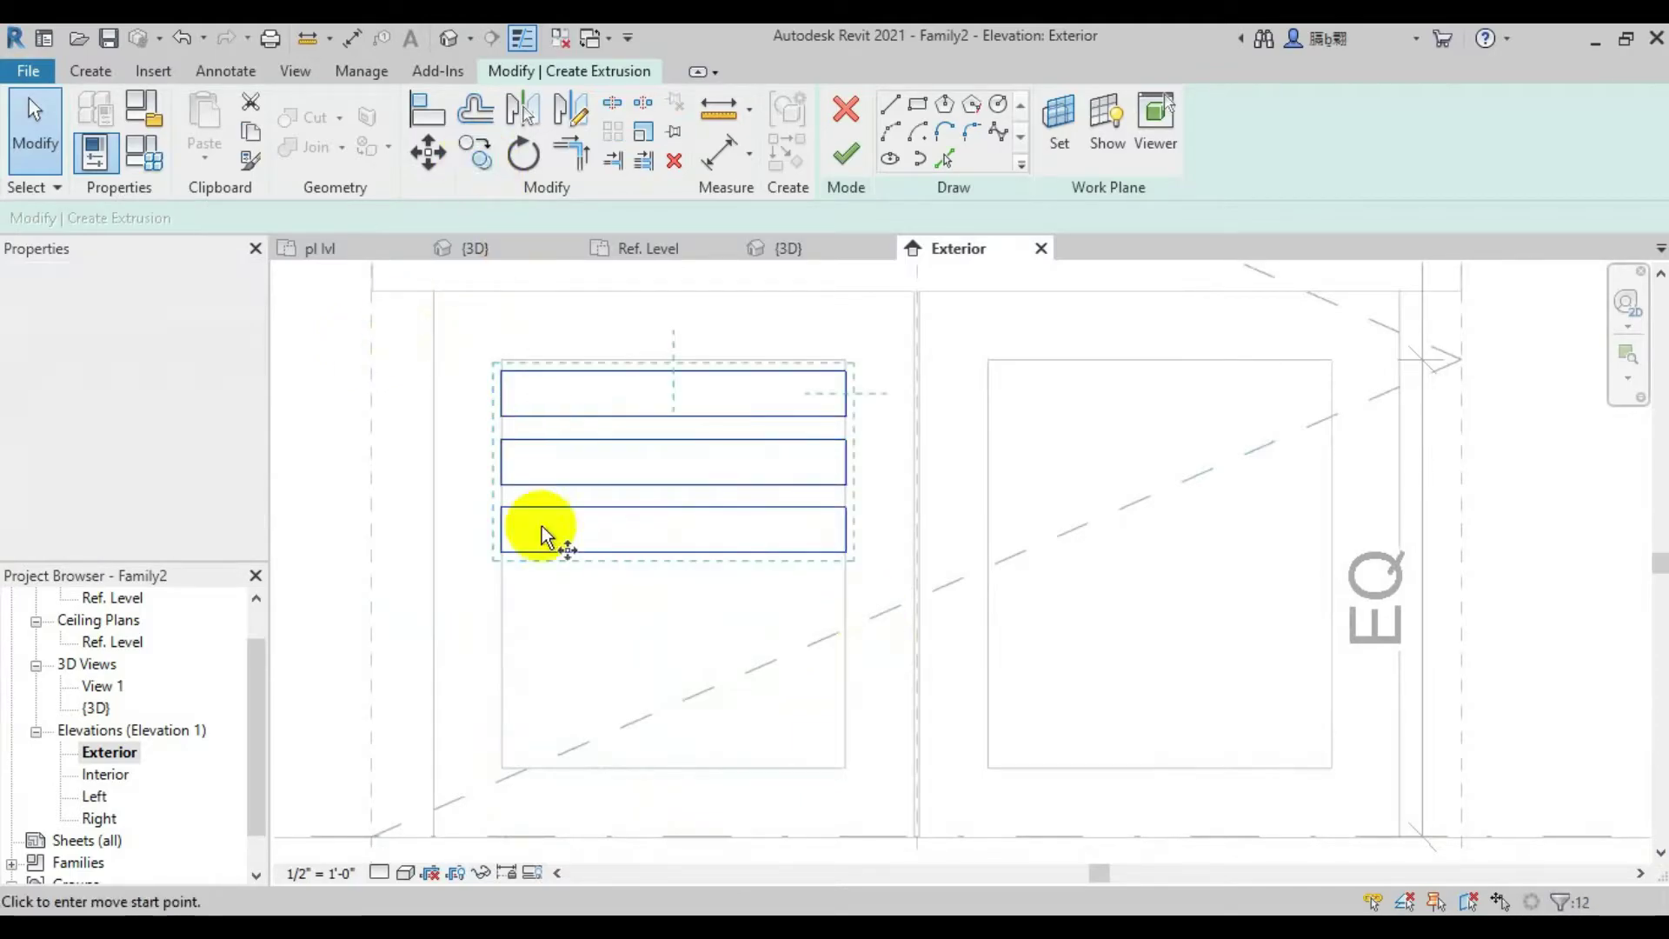
{"action": "left_click", "coordinate": [501, 371]}
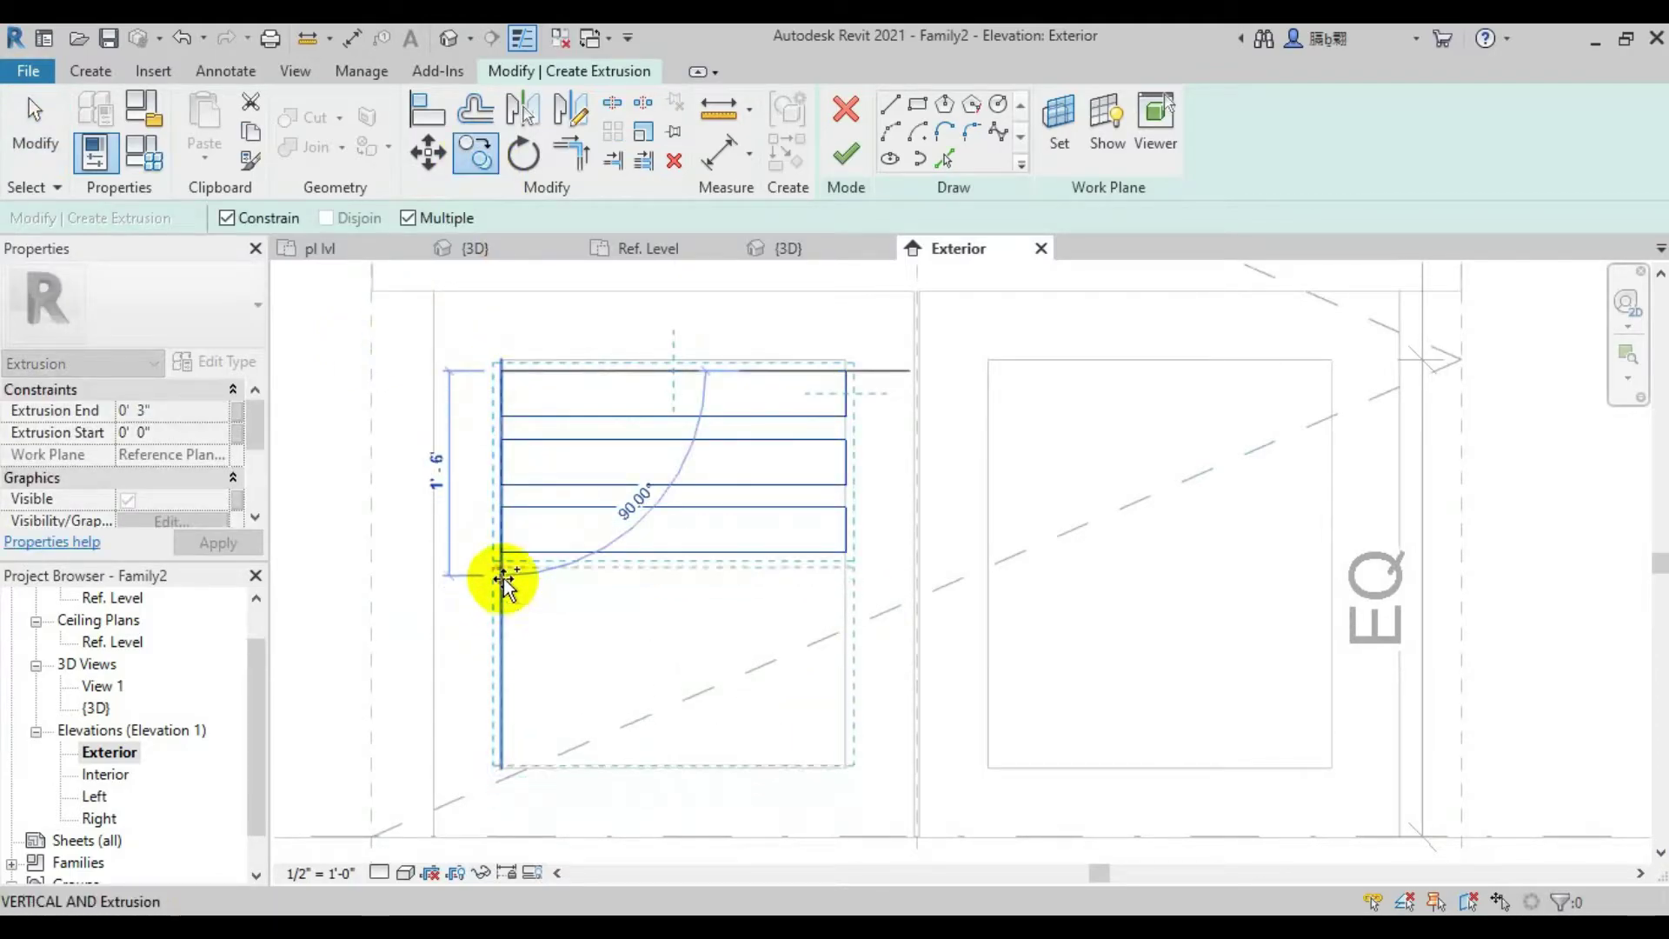
{"action": "left_click", "coordinate": [503, 582]}
{"action": "key", "text": "Escape"}
Select all six rail rectangles in the sketch
{"action": "scroll", "coordinate": [720, 683], "scroll_direction": "down", "scroll_amount": 1}
{"action": "scroll", "coordinate": [720, 689], "scroll_direction": "up", "scroll_amount": 1}
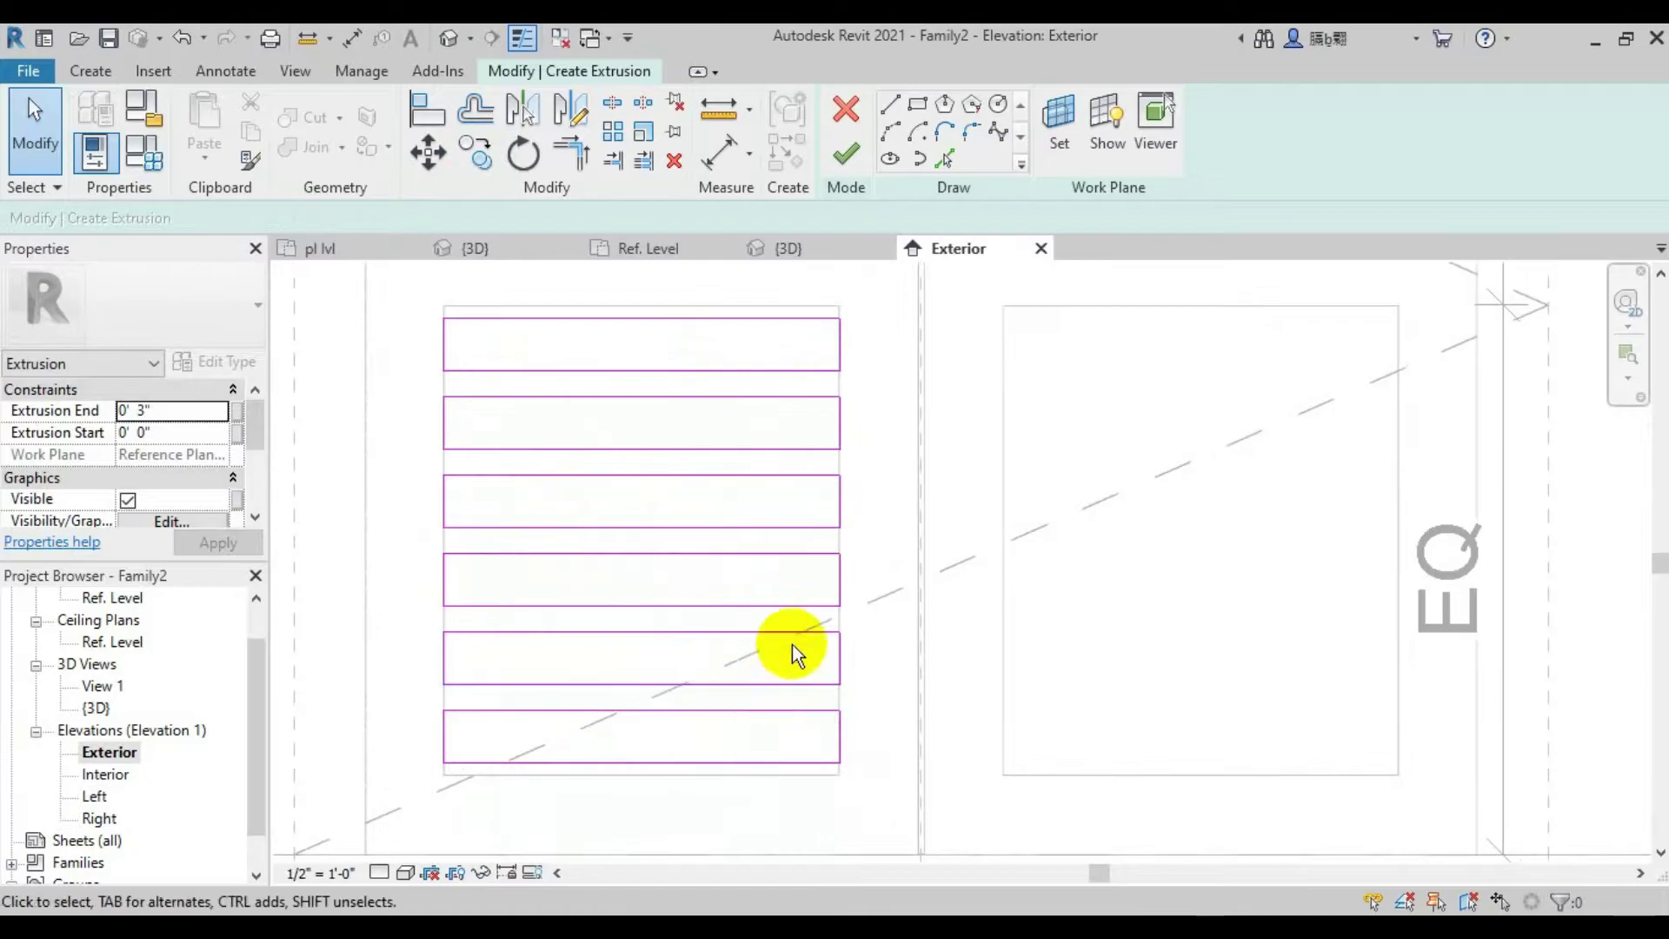
{"action": "scroll", "coordinate": [530, 563], "scroll_direction": "down", "scroll_amount": 1}
{"action": "left_click_drag", "start_coordinate": [513, 476], "coordinate": [783, 788]}
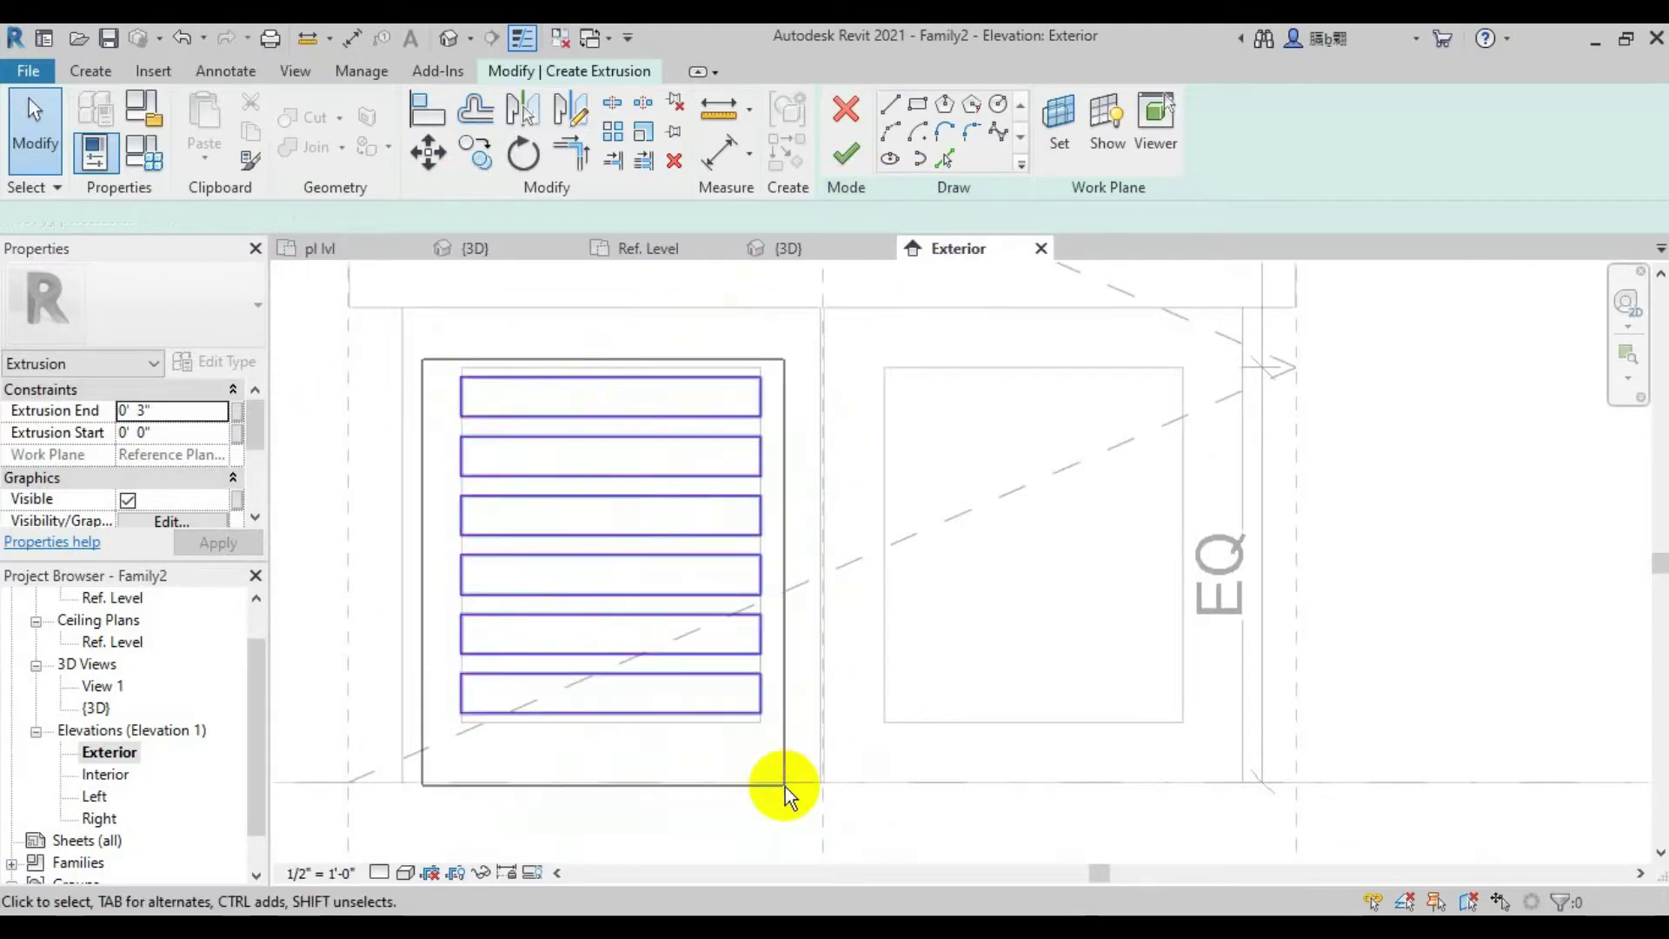
Add a material-type family parameter named 'wood pannels'
{"action": "left_click", "coordinate": [143, 152]}
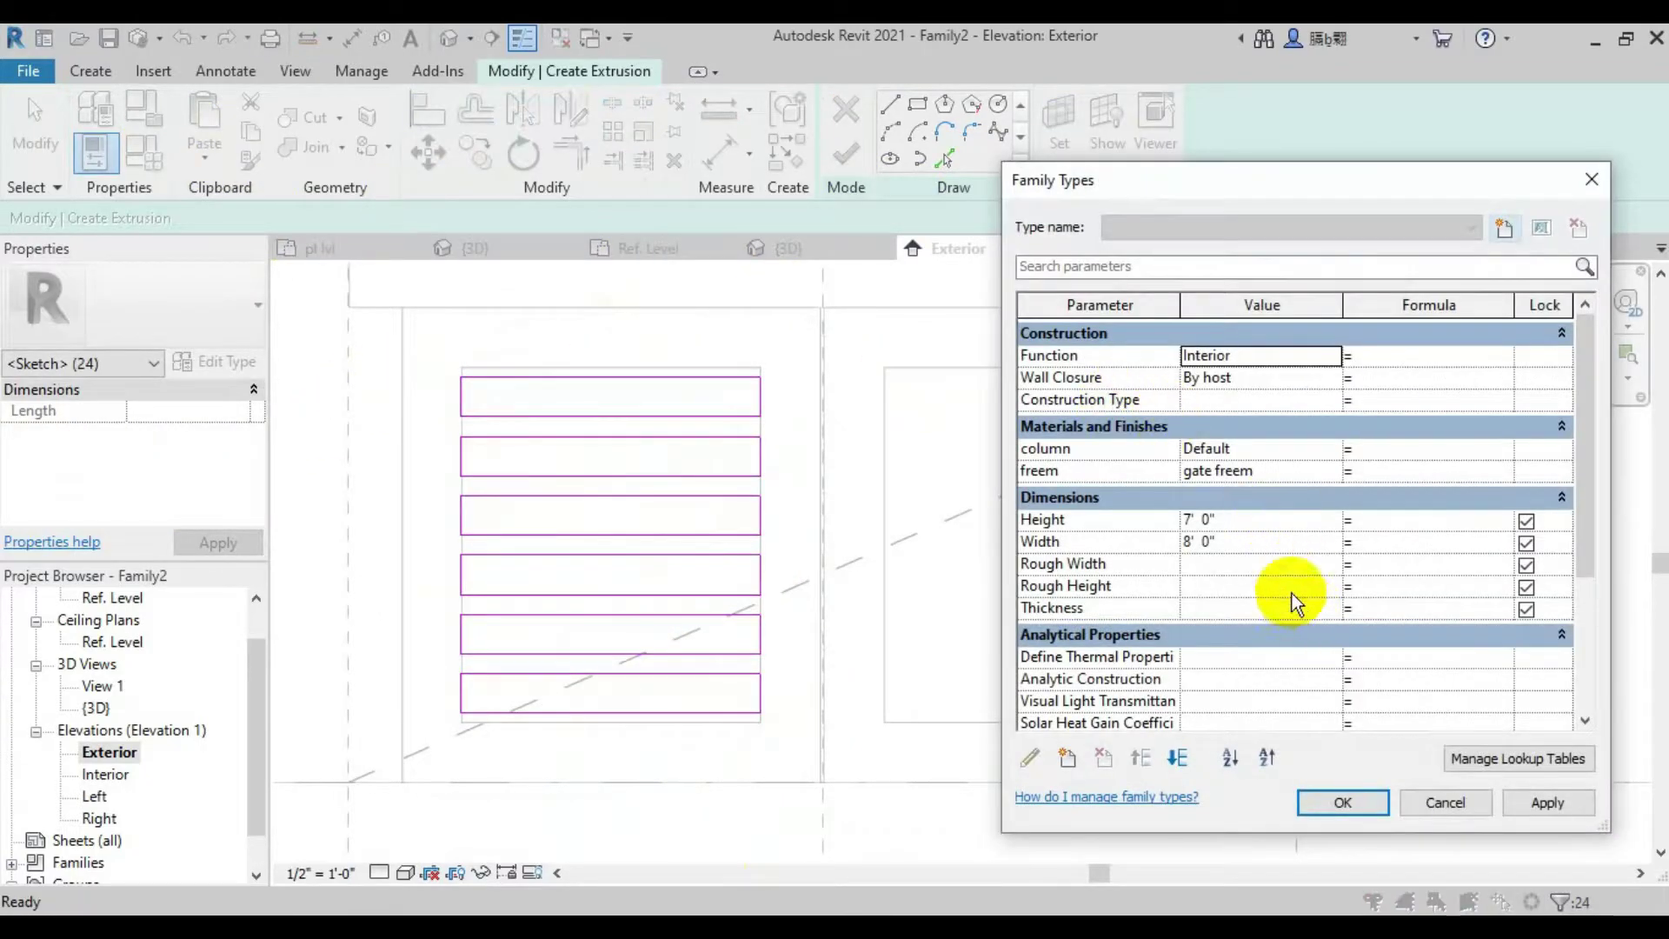
{"action": "left_click", "coordinate": [1062, 762]}
{"action": "type", "text": "wood pannel"}
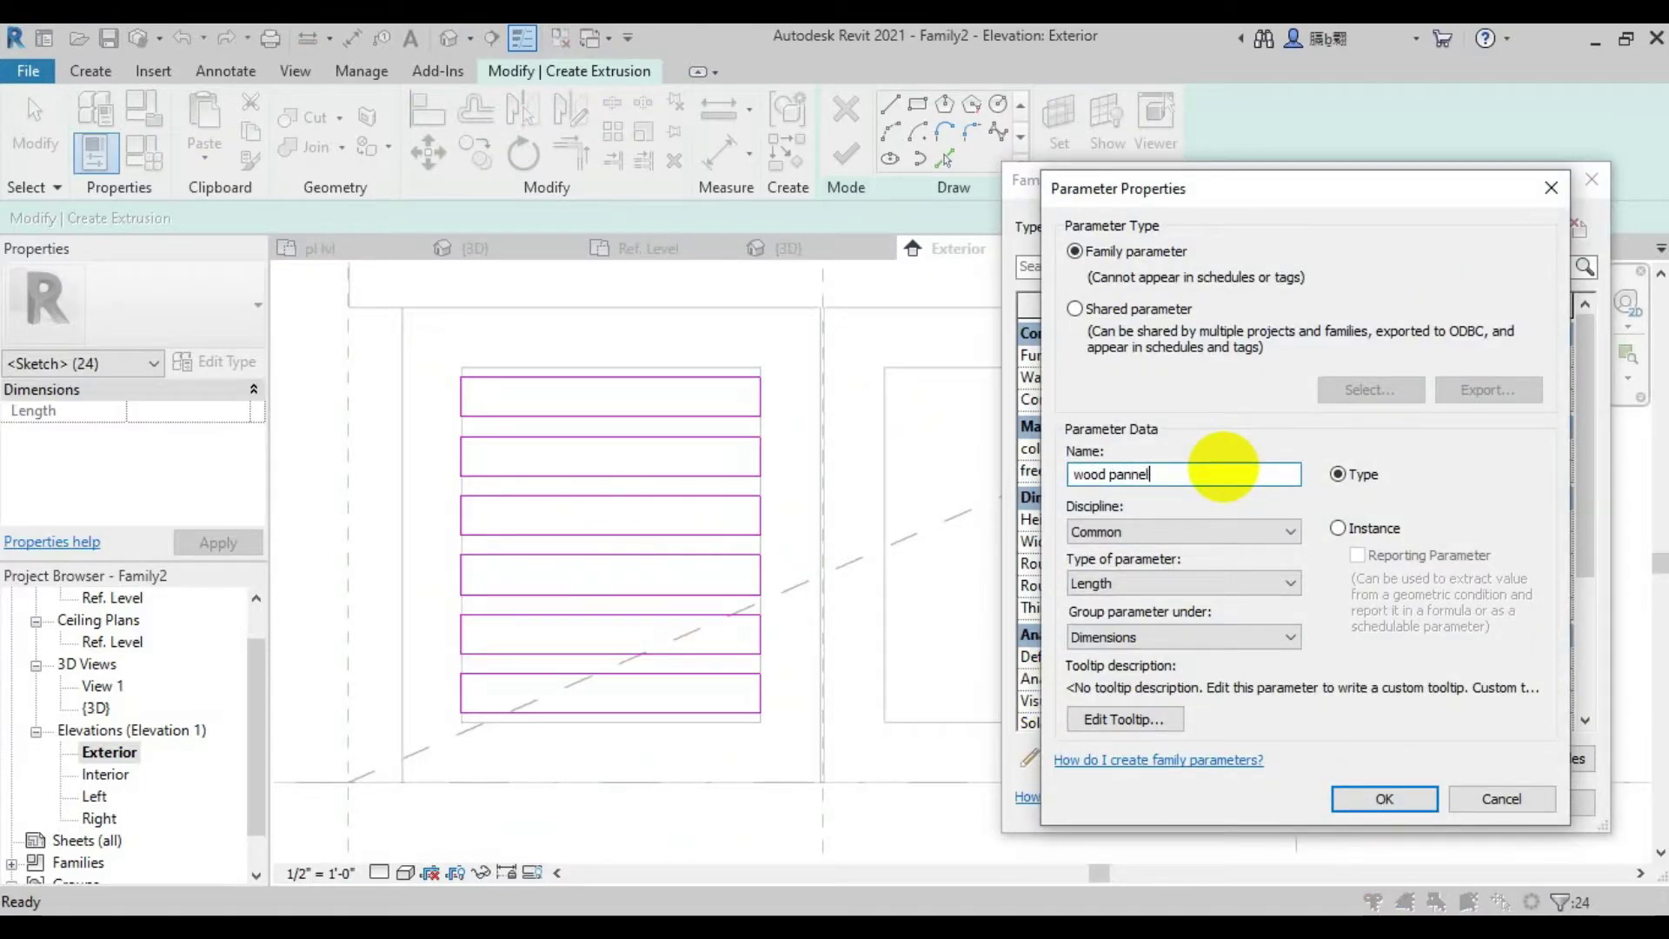
{"action": "type", "text": "s"}
{"action": "left_click", "coordinate": [1216, 582]}
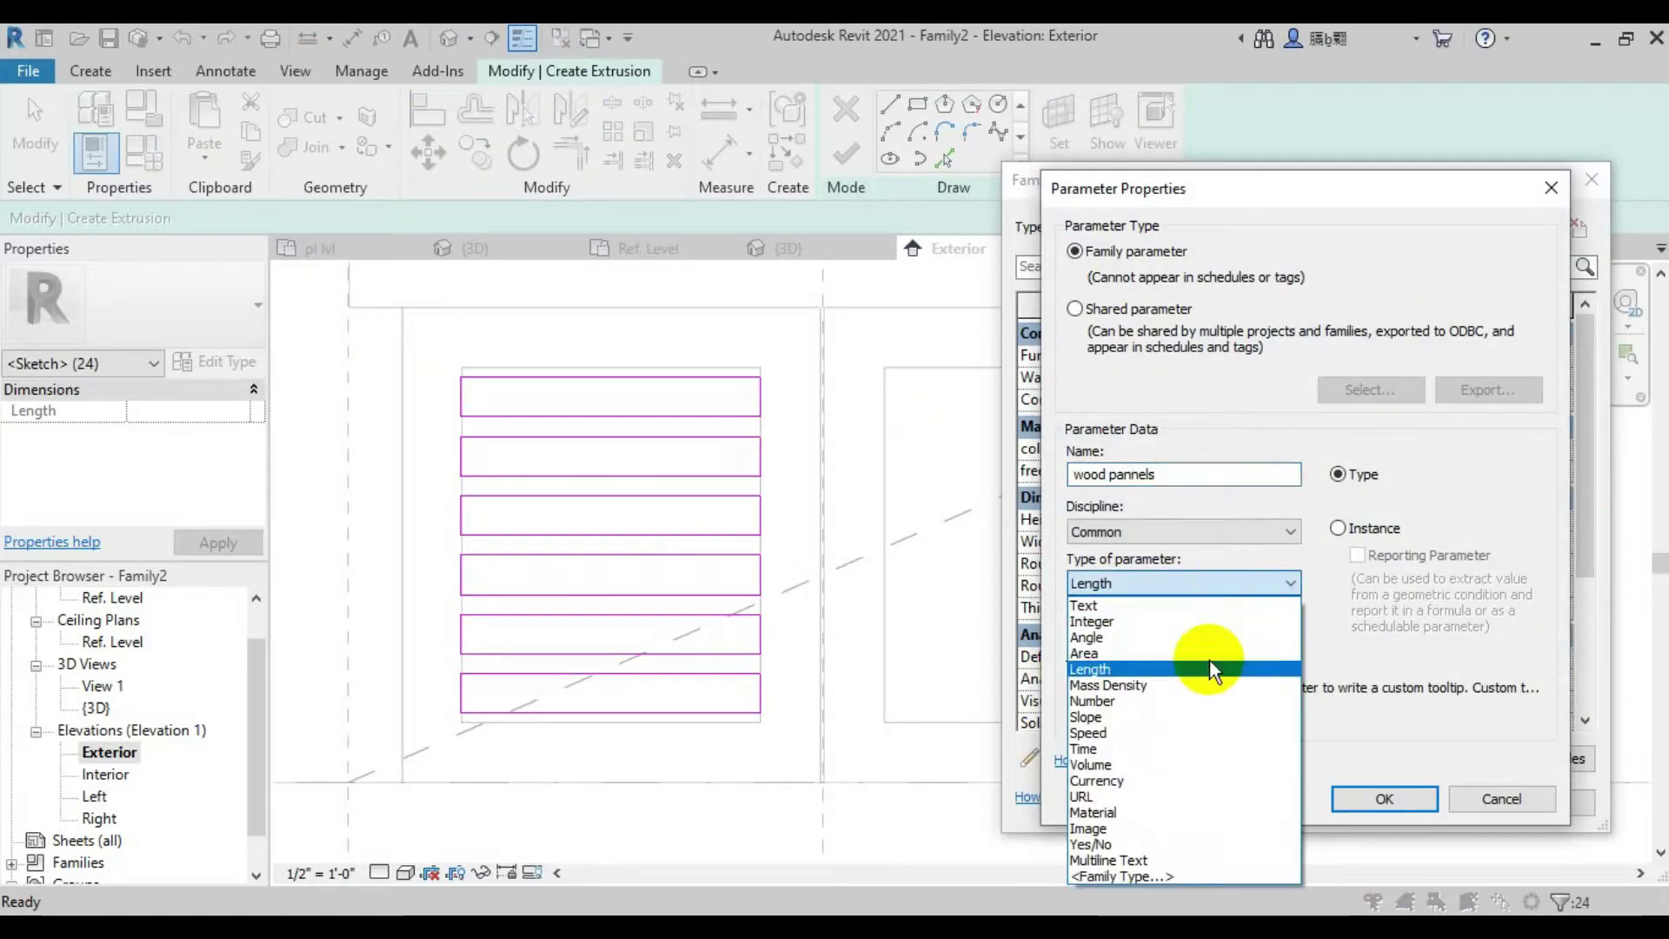
{"action": "left_click", "coordinate": [1175, 800]}
{"action": "left_click", "coordinate": [1355, 802]}
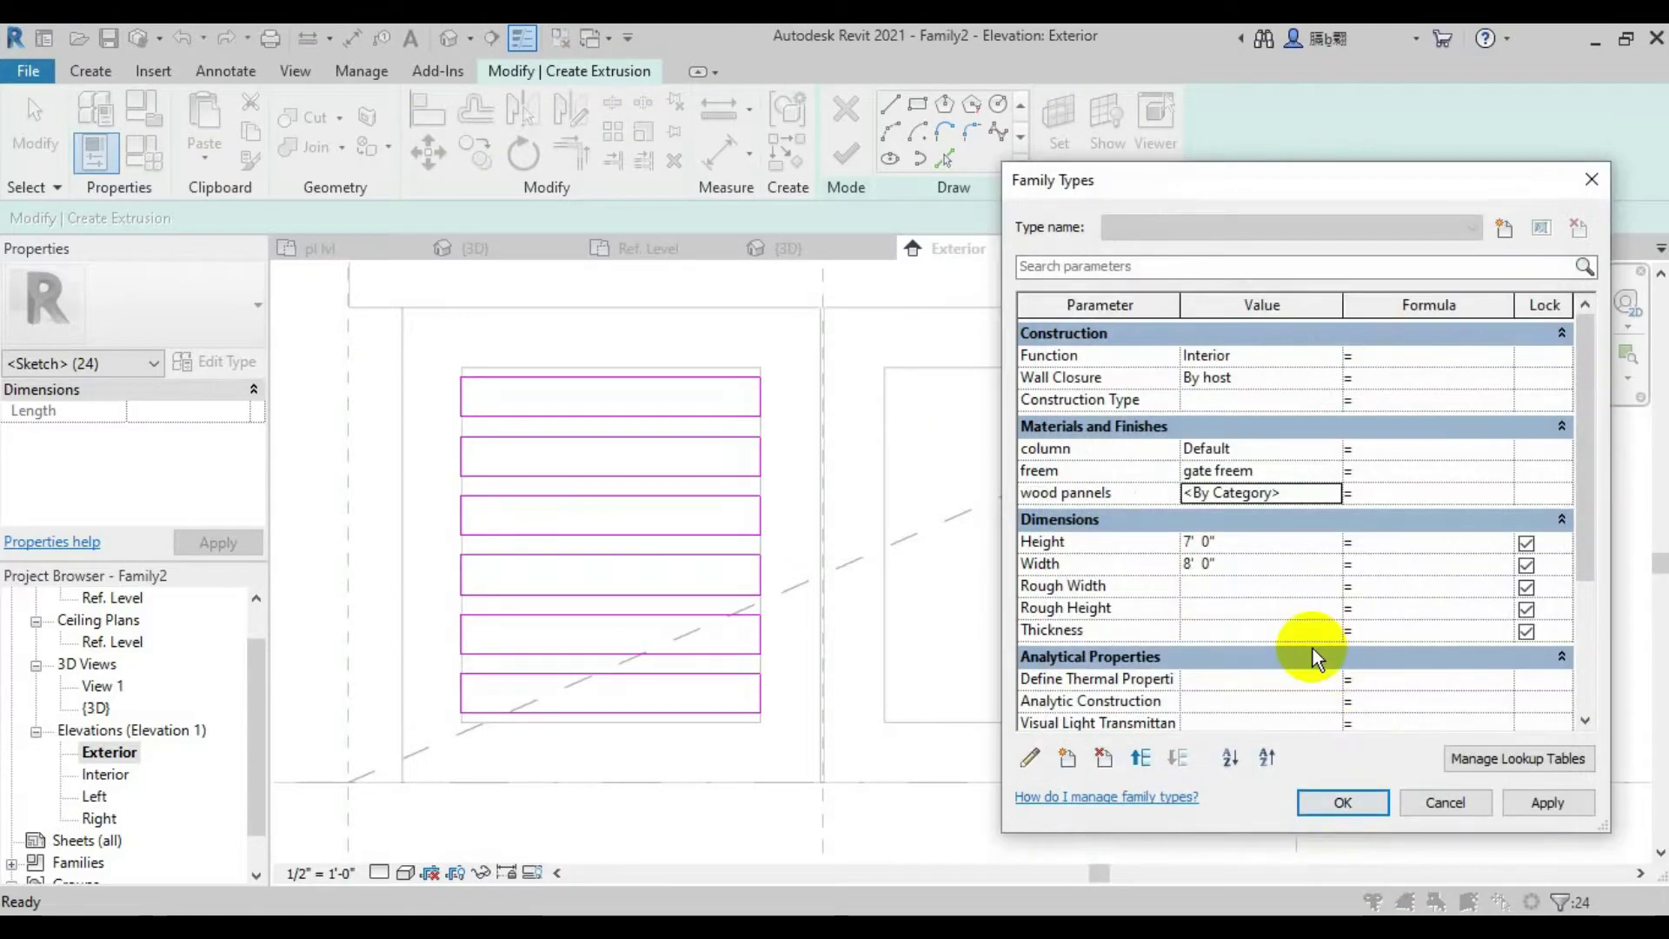
Create a new material for the parameter and name it 'wood pannels'
{"action": "left_click", "coordinate": [1333, 492]}
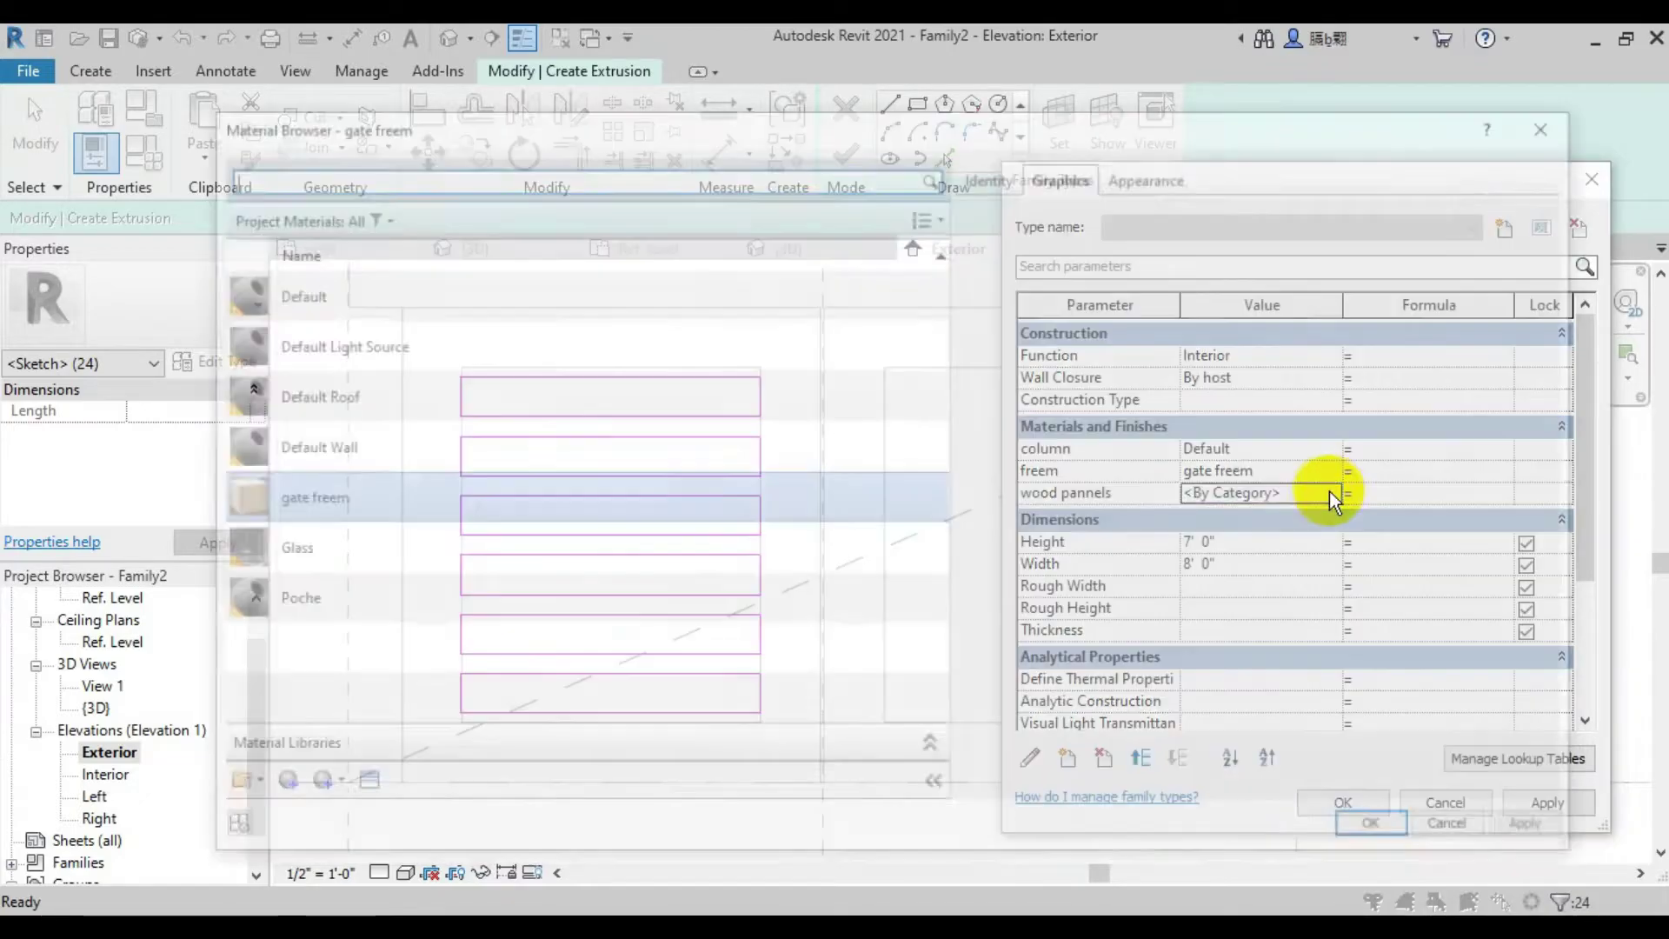
{"action": "left_click", "coordinate": [289, 785]}
{"action": "left_click", "coordinate": [335, 811]}
{"action": "right_click", "coordinate": [404, 400]}
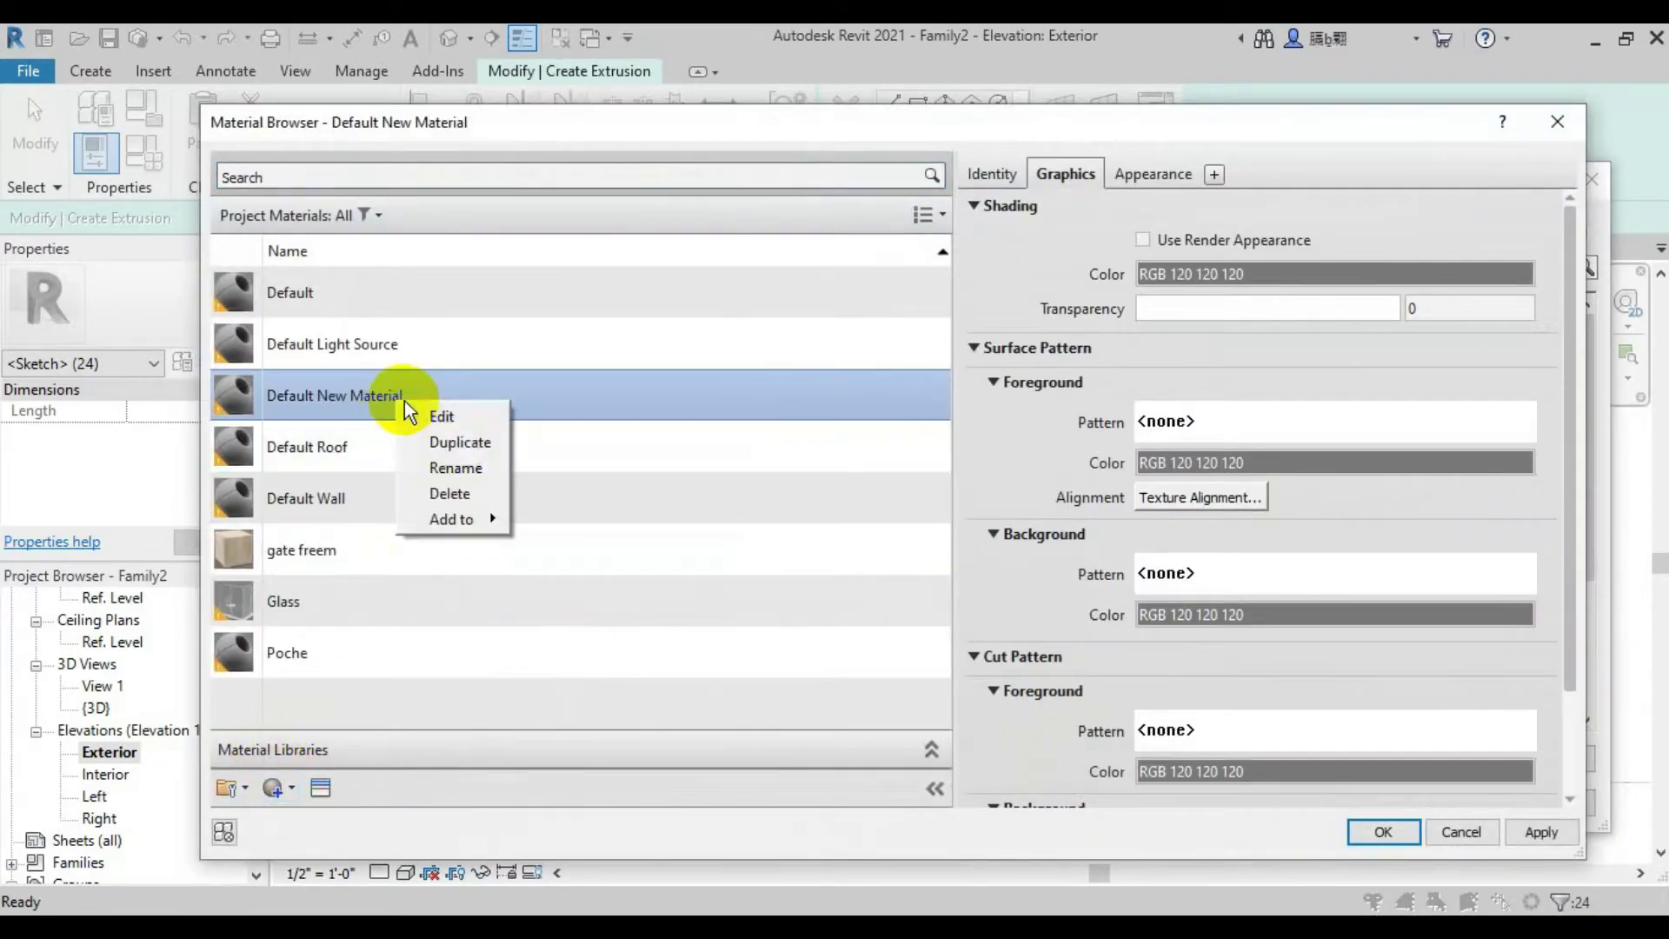
{"action": "left_click", "coordinate": [467, 455]}
{"action": "type", "text": "wood"}
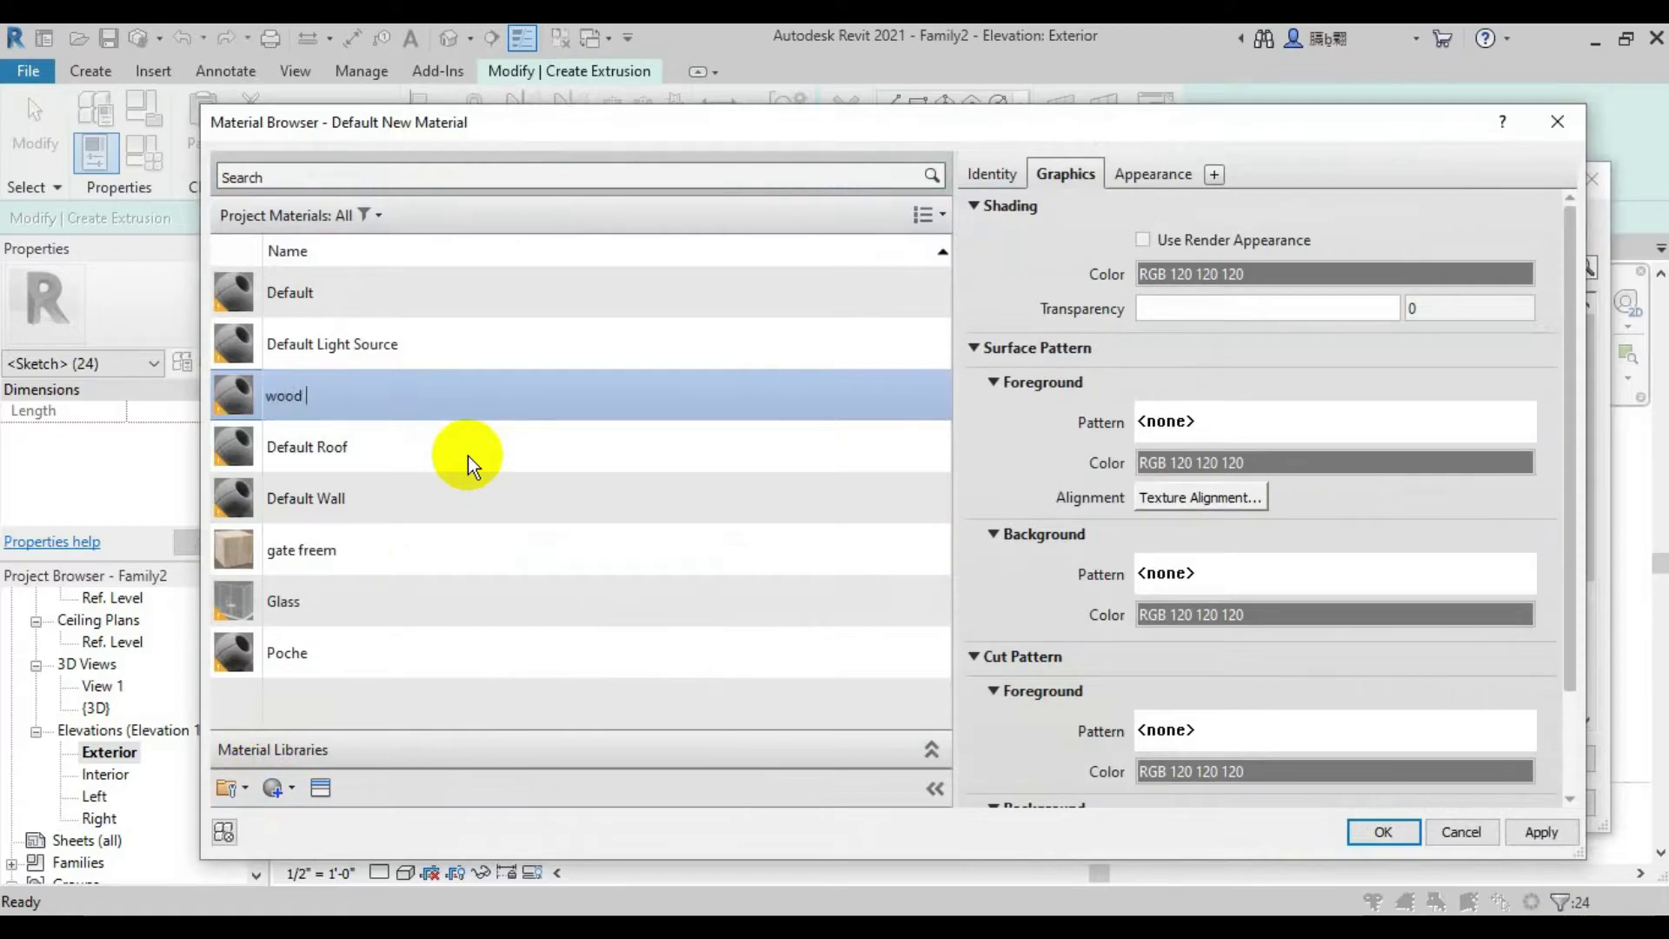
{"action": "type", "text": " pannels"}
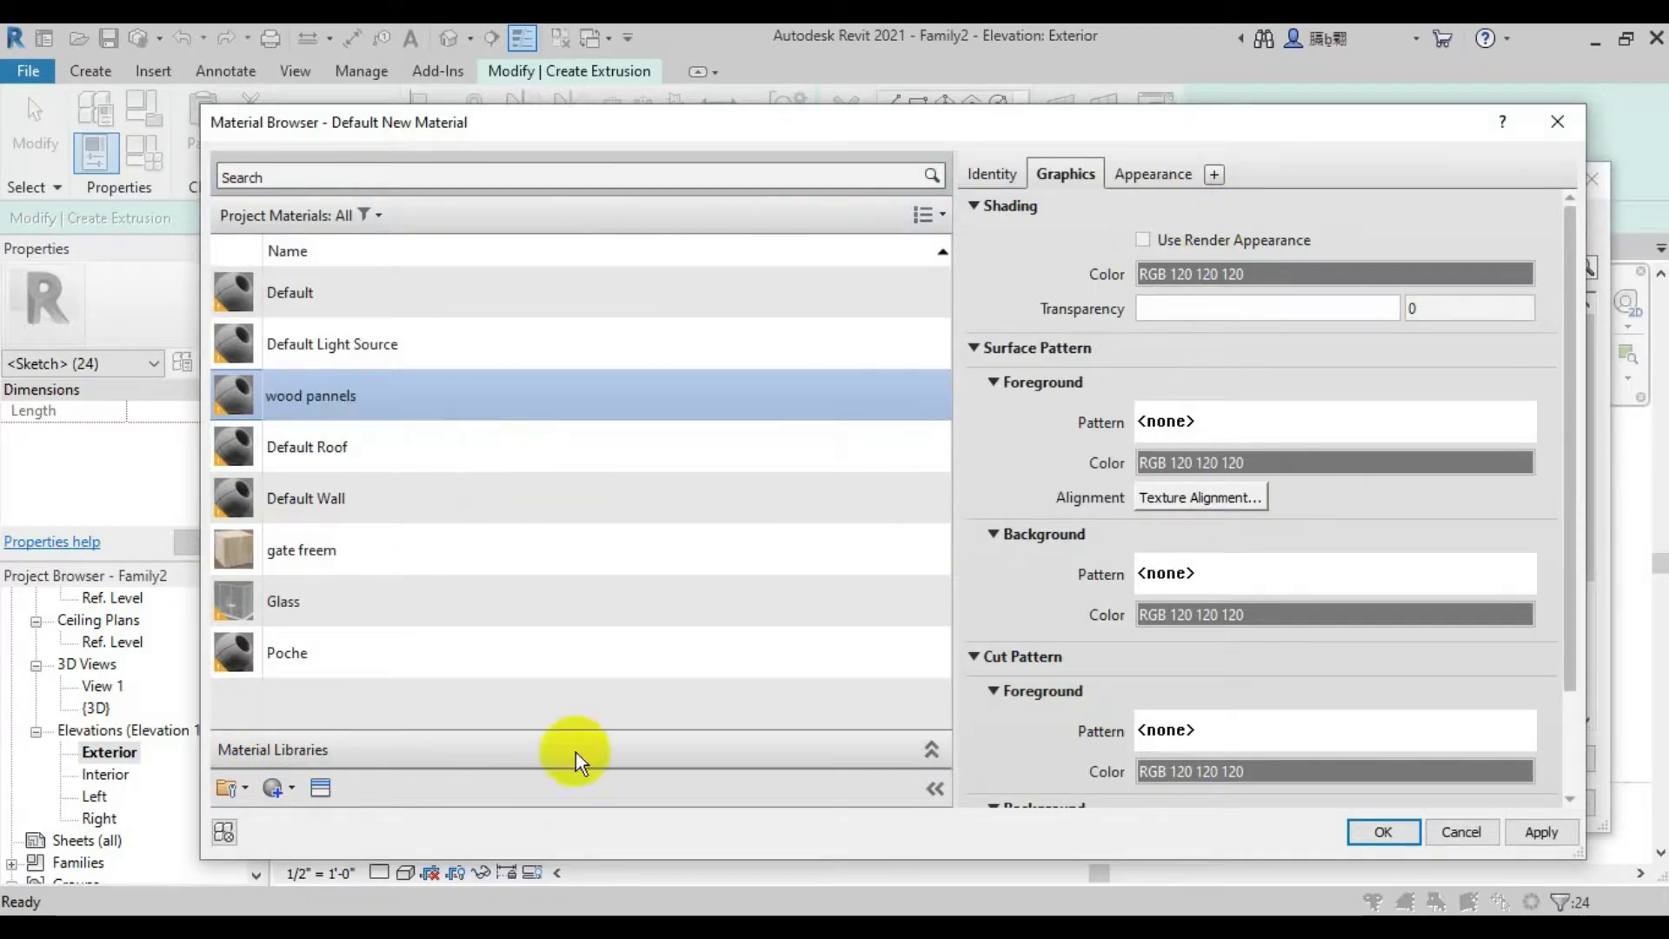
Give wood pannels the Bamboo Dark - Semigloss appearance and shade it with its render colour
{"action": "left_click", "coordinate": [314, 789]}
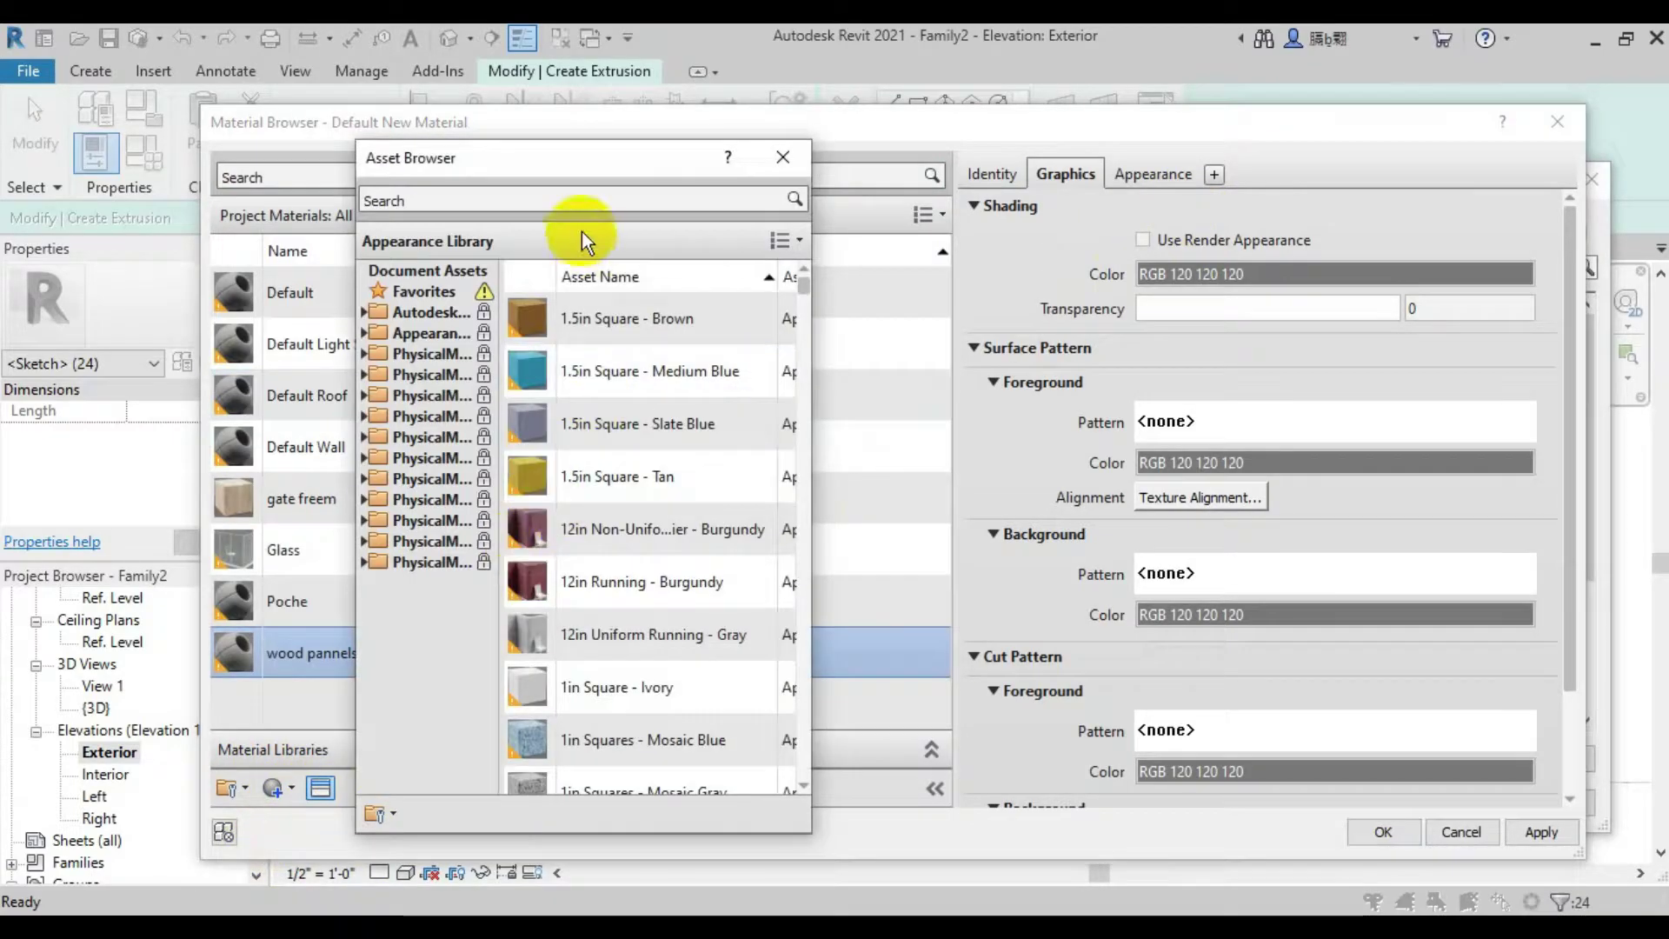
{"action": "type", "text": "wood"}
{"action": "key", "text": "Return"}
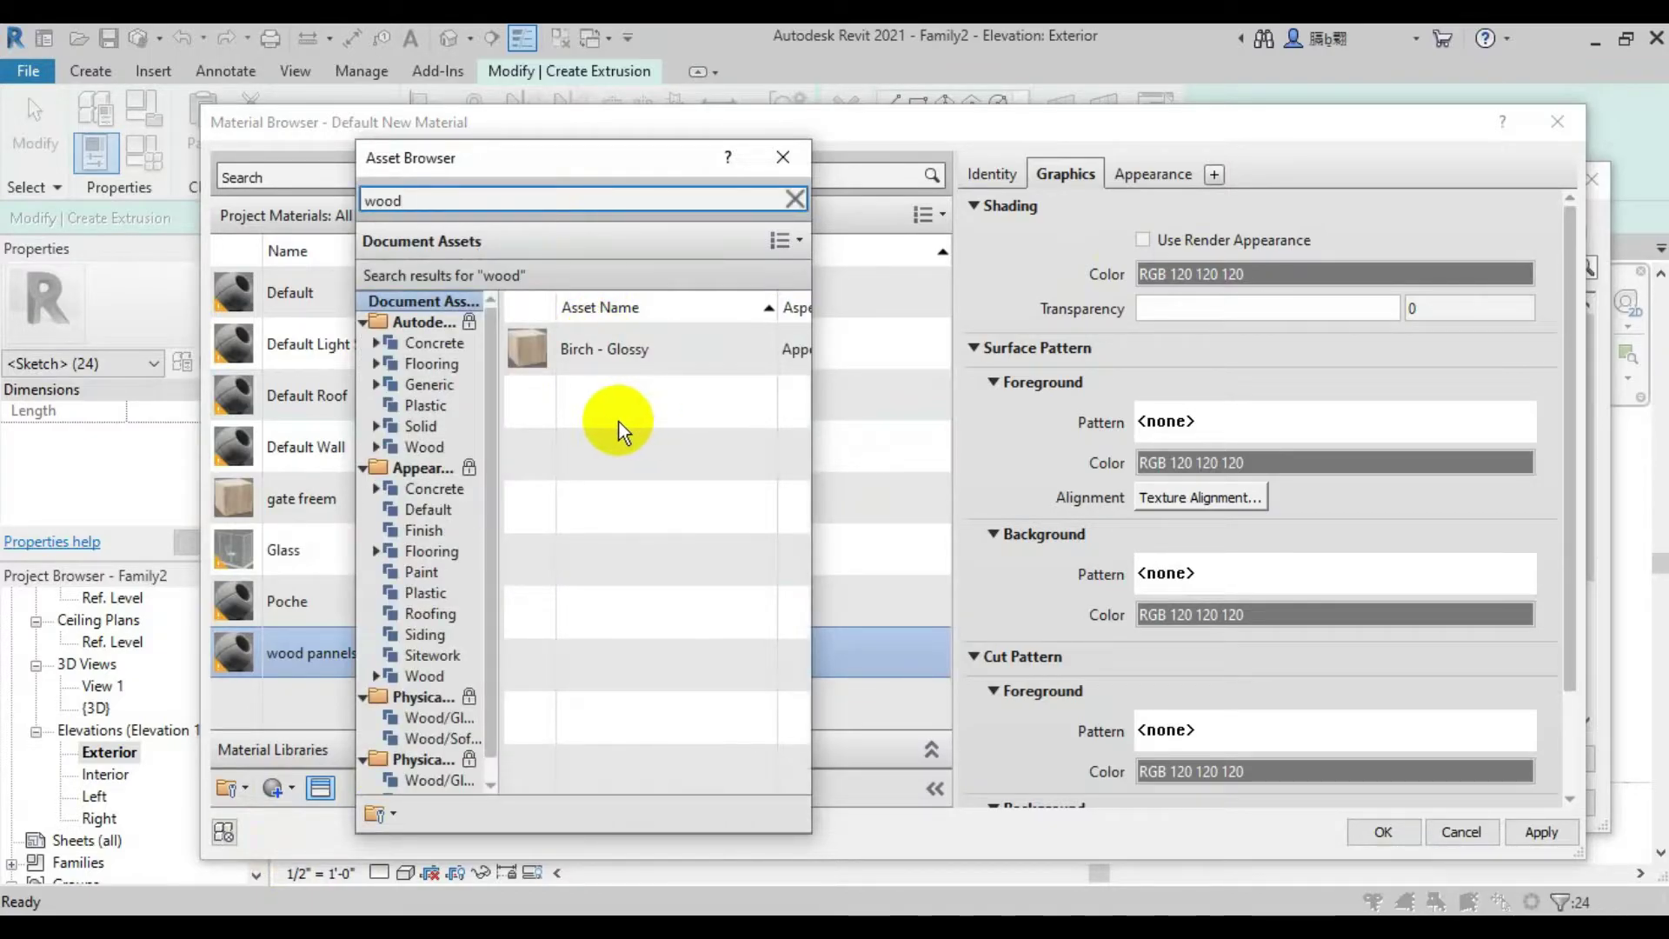
{"action": "left_click", "coordinate": [434, 678]}
{"action": "left_click", "coordinate": [779, 453]}
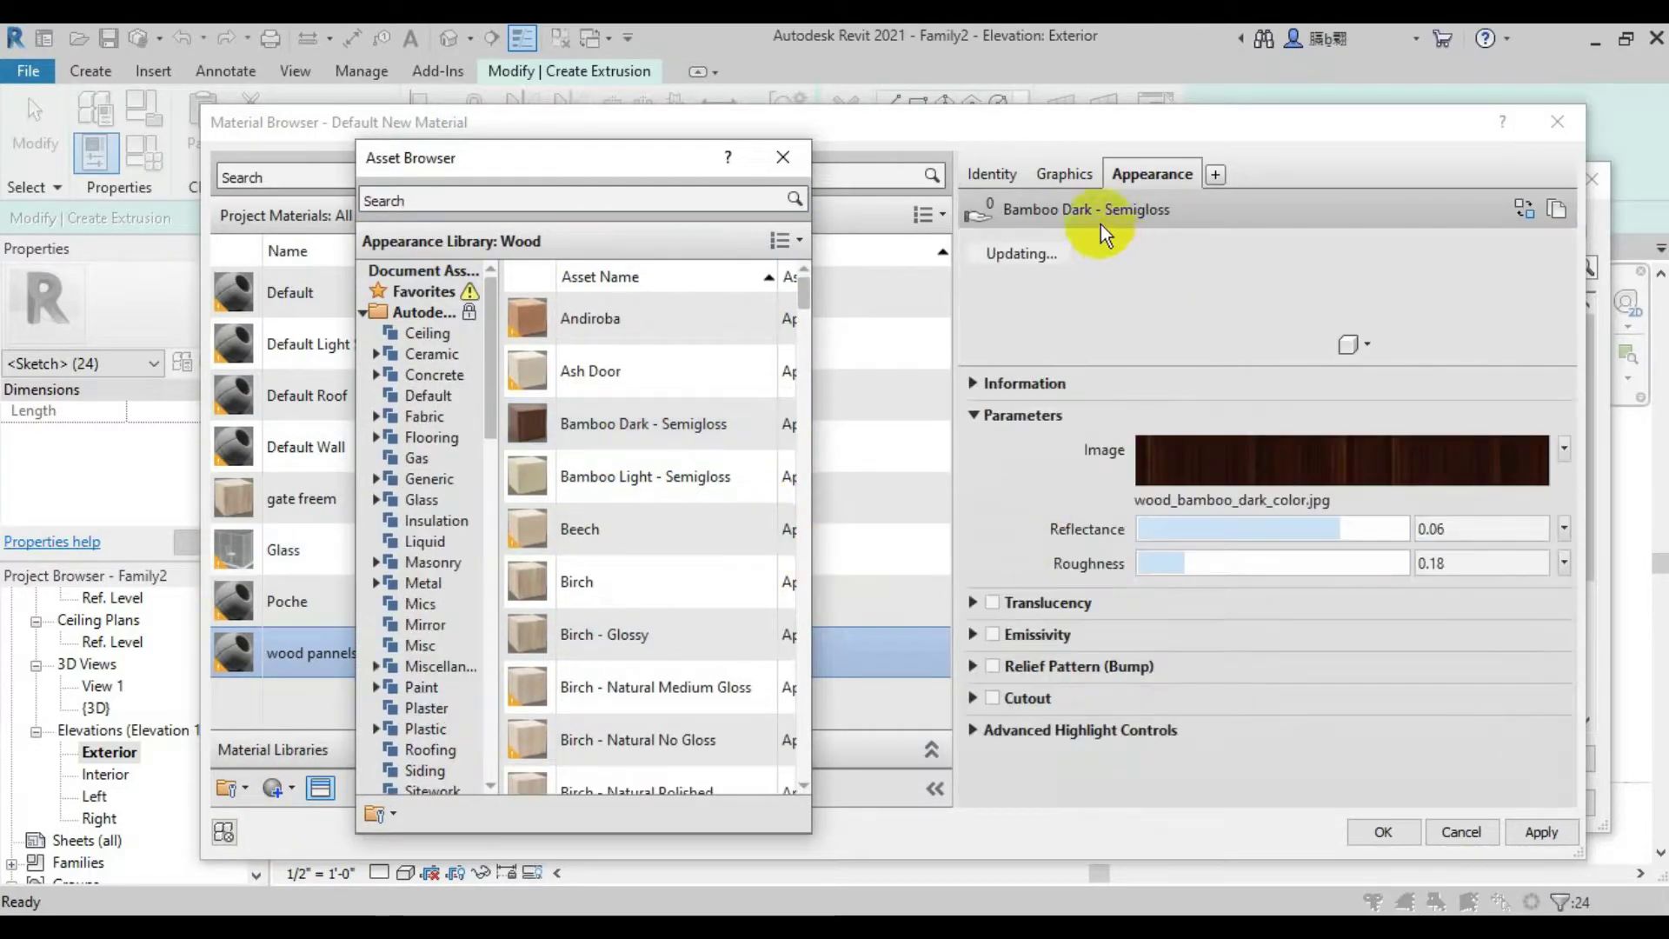
{"action": "left_click", "coordinate": [782, 156]}
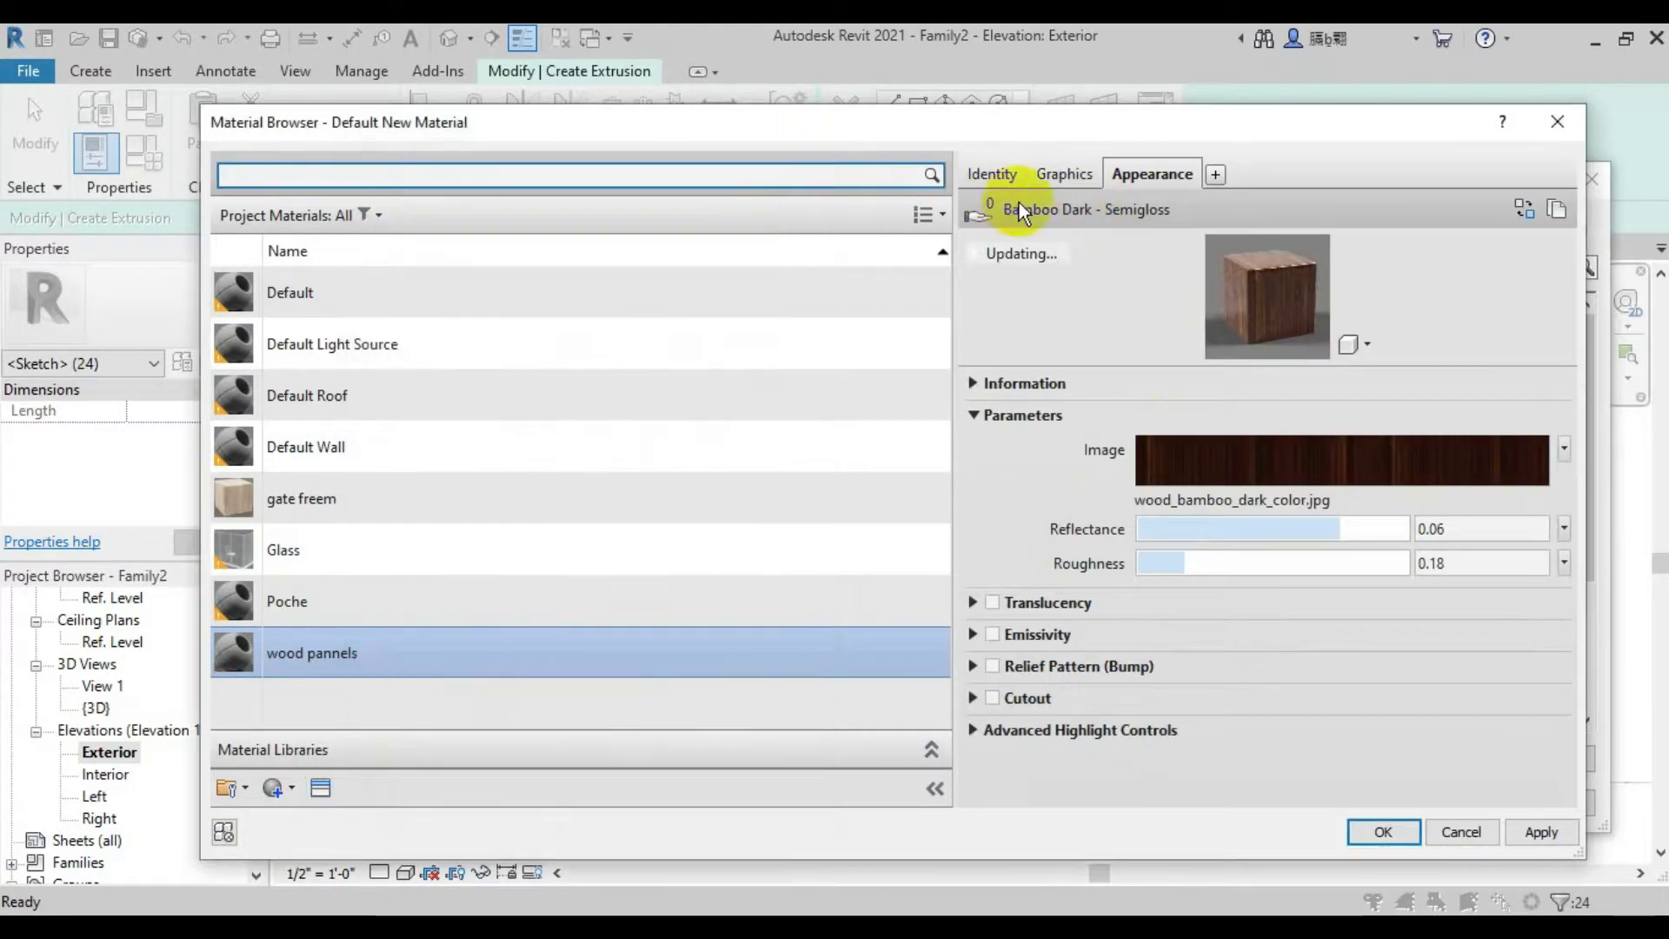
{"action": "left_click", "coordinate": [1064, 173]}
{"action": "left_click", "coordinate": [1142, 240]}
{"action": "left_click", "coordinate": [1540, 831]}
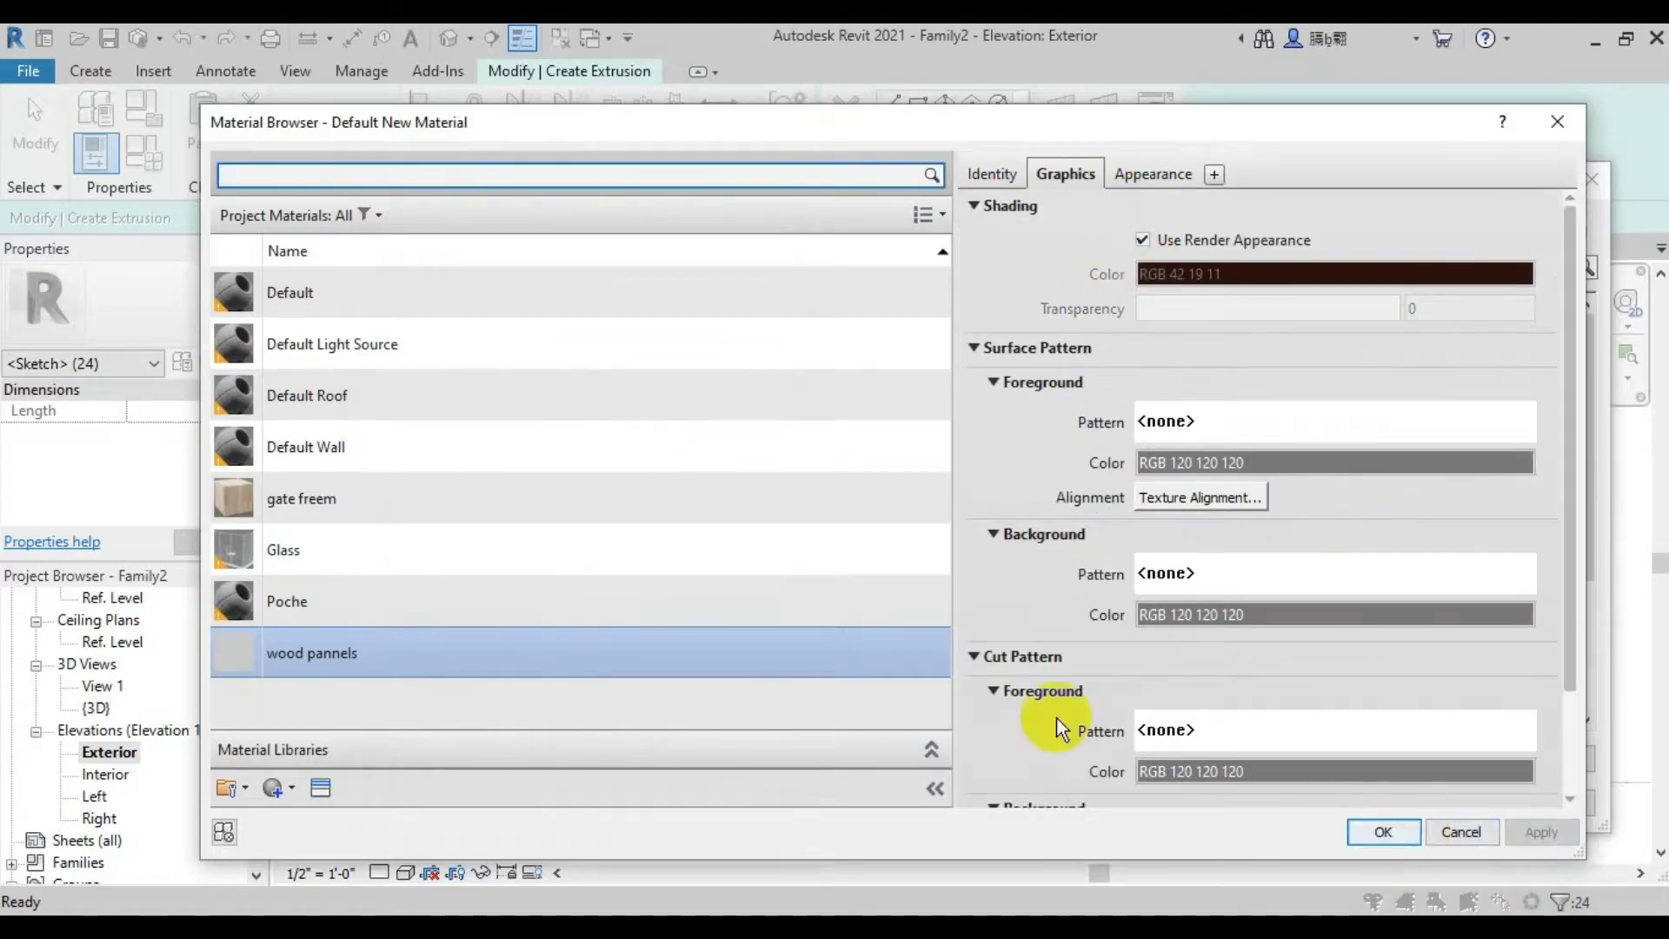
Review the Default, Light Source, Roof and Wall materials, enabling render-colour shading on Default Wall
{"action": "left_click", "coordinate": [401, 300]}
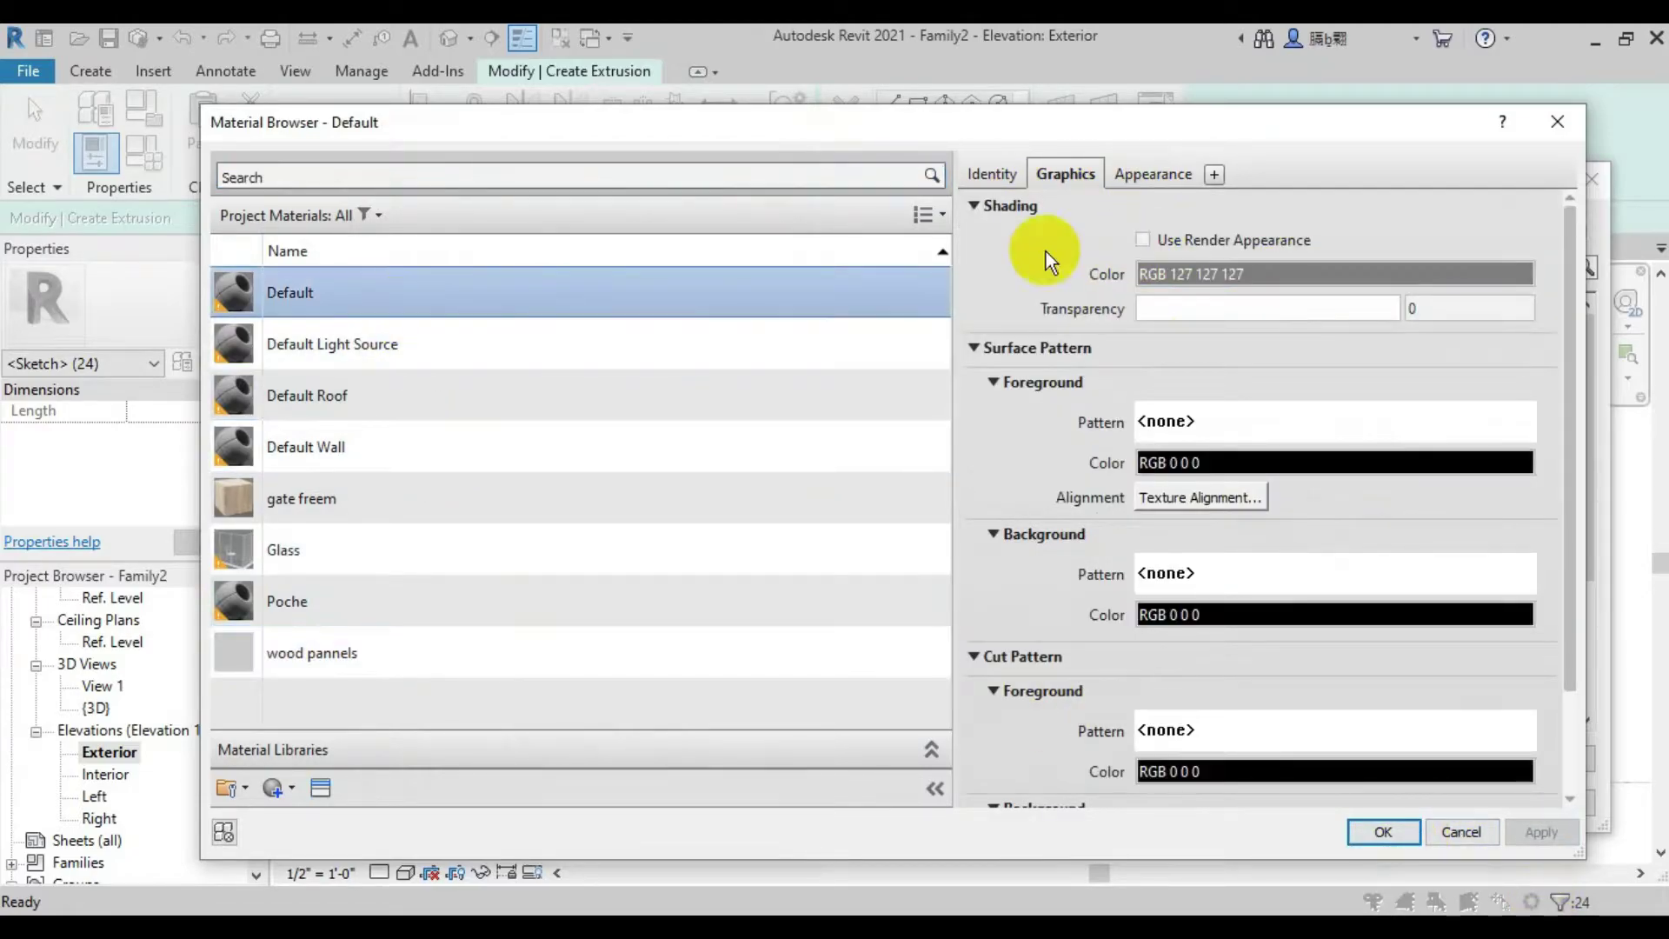
{"action": "left_click", "coordinate": [1142, 240]}
{"action": "left_click", "coordinate": [577, 346]}
{"action": "left_click", "coordinate": [1142, 240]}
{"action": "left_click", "coordinate": [486, 402]}
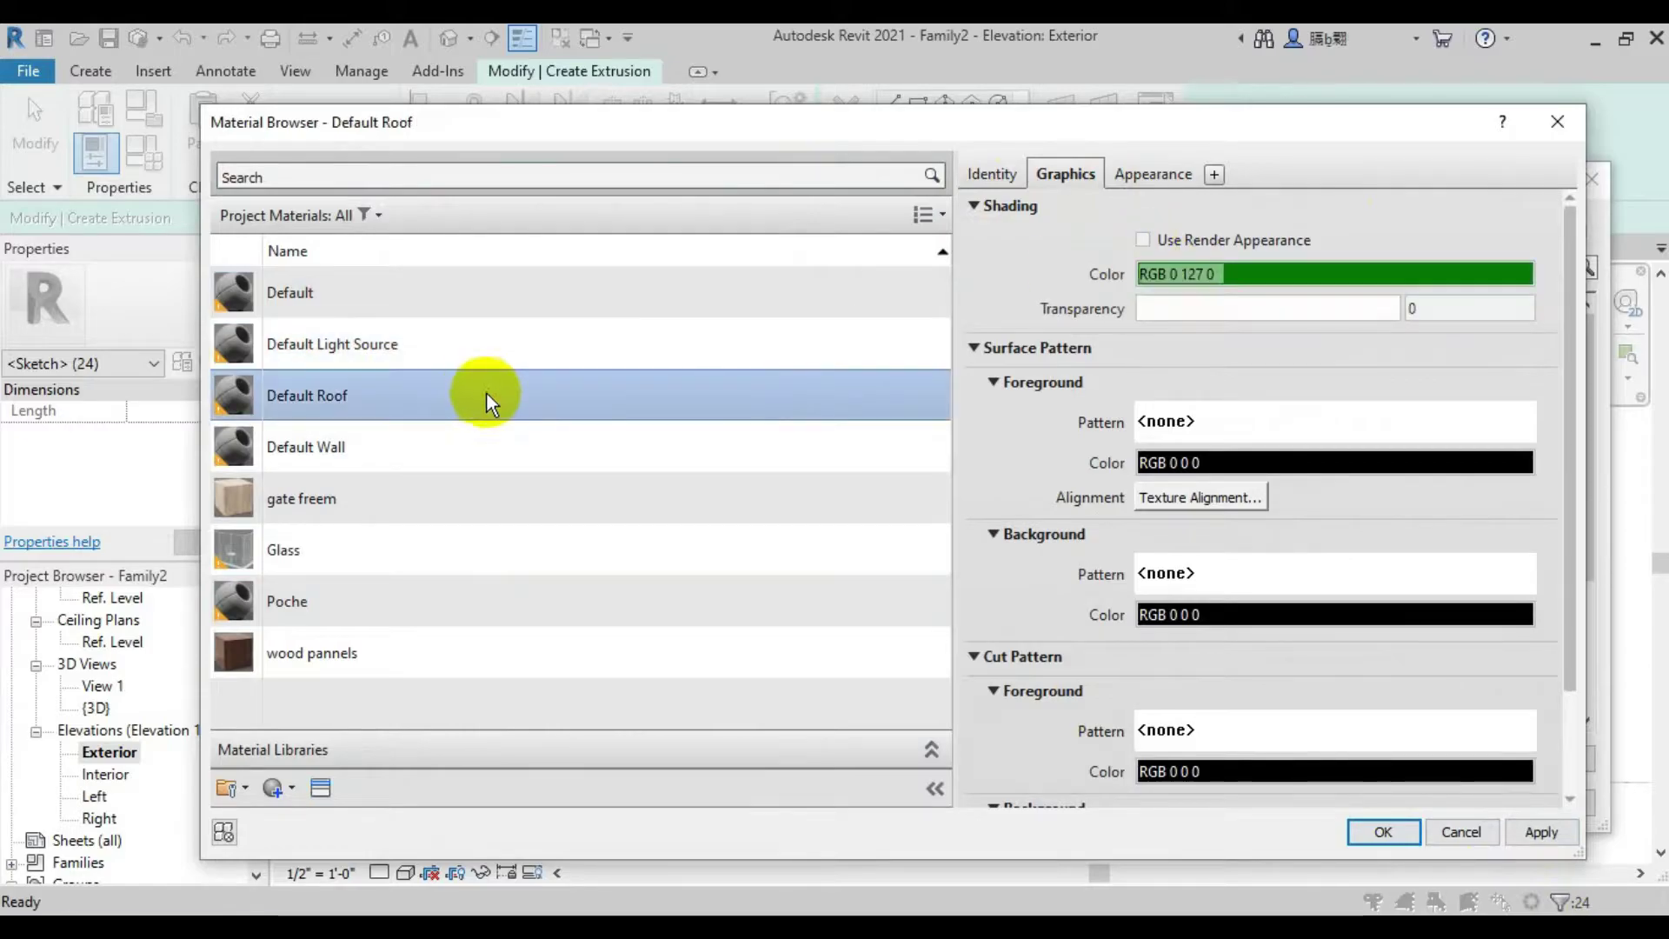
{"action": "left_click", "coordinate": [1142, 239]}
{"action": "left_click", "coordinate": [514, 447]}
{"action": "left_click", "coordinate": [1142, 240]}
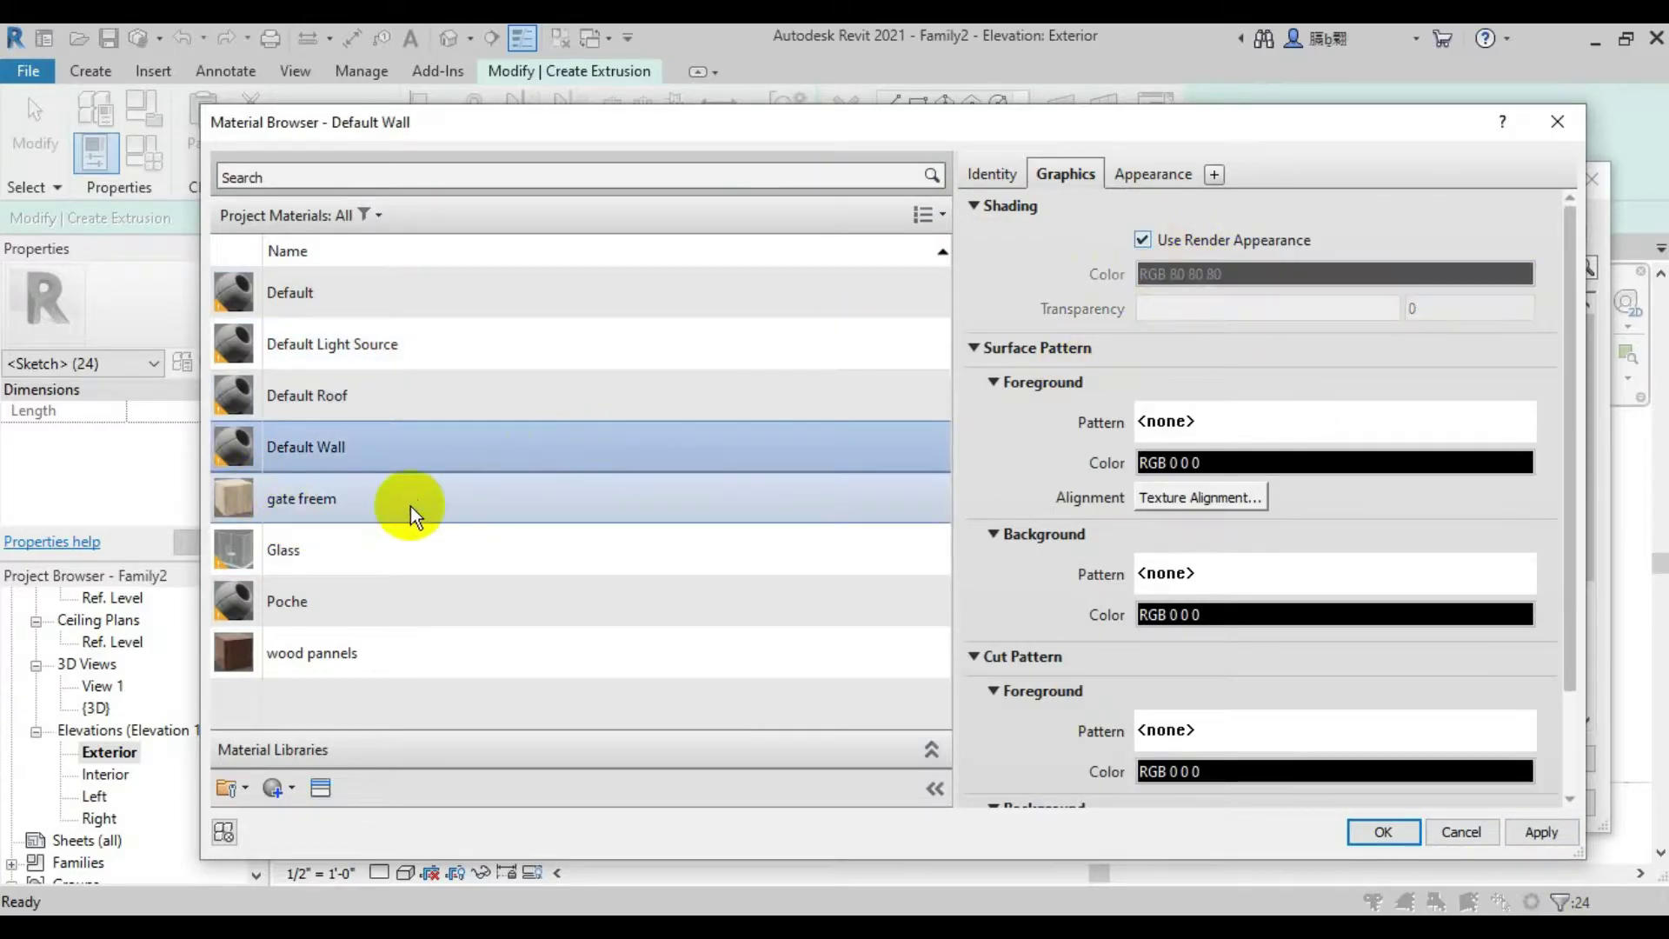
Select gate freem as the material and close the Material Browser
{"action": "left_click", "coordinate": [411, 515]}
{"action": "left_click", "coordinate": [1142, 239]}
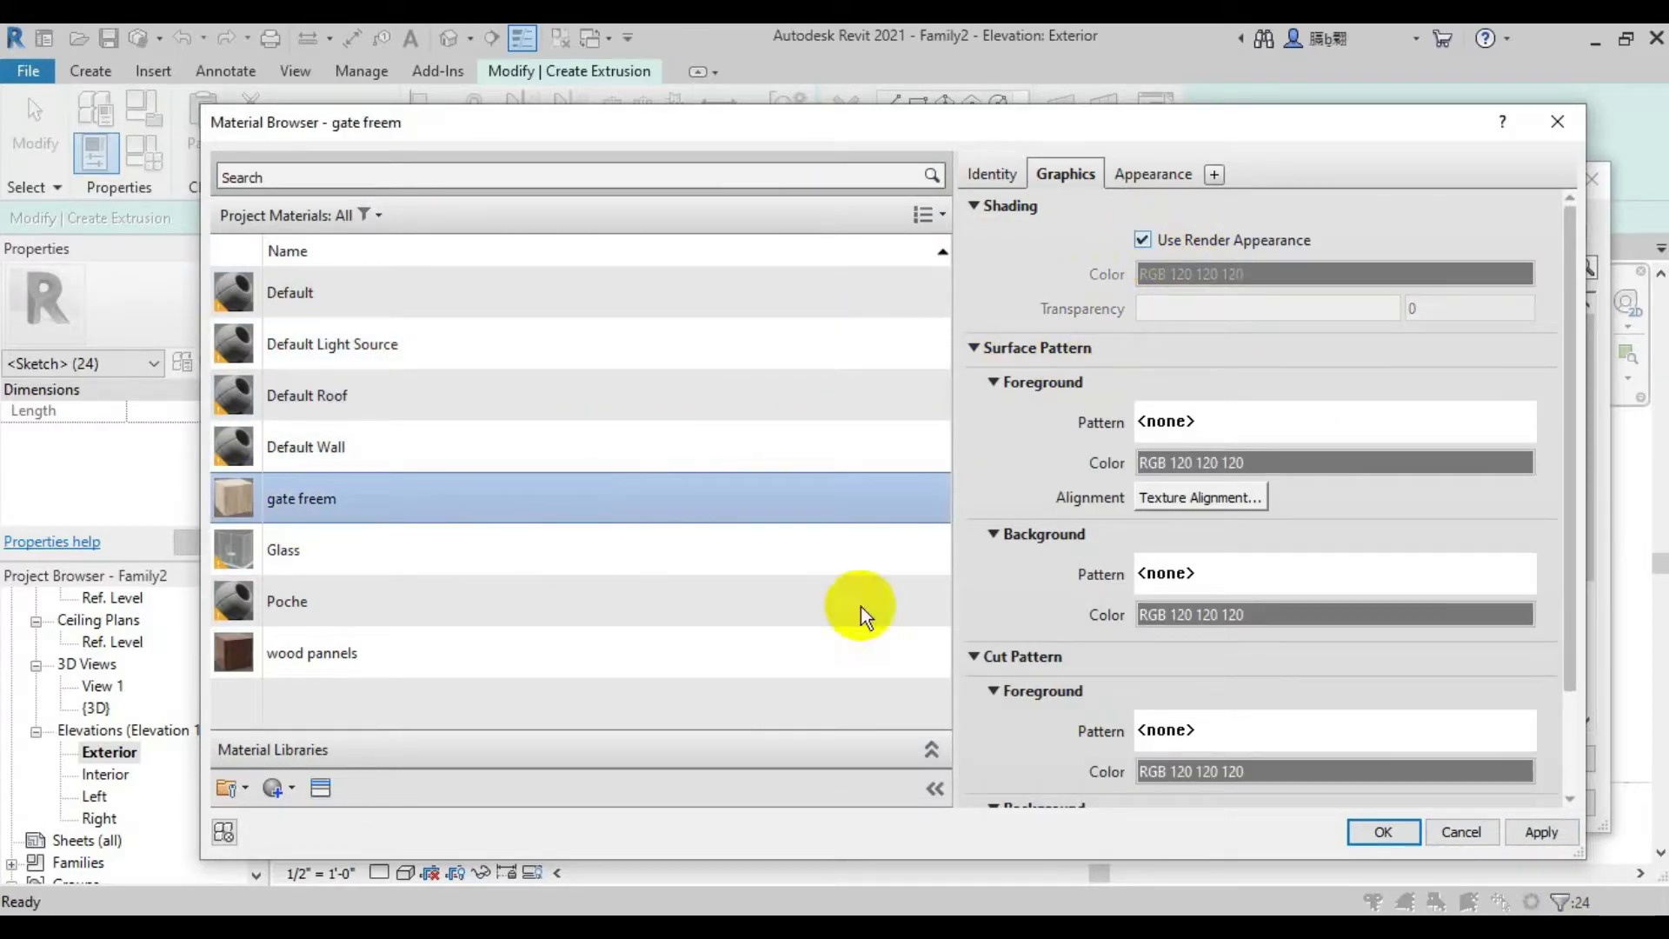
{"action": "left_click", "coordinate": [1411, 837]}
Copy the six louvre sketch rectangles from the left gate panel into the right panel
{"action": "left_click", "coordinate": [1524, 806]}
{"action": "left_click", "coordinate": [1342, 802]}
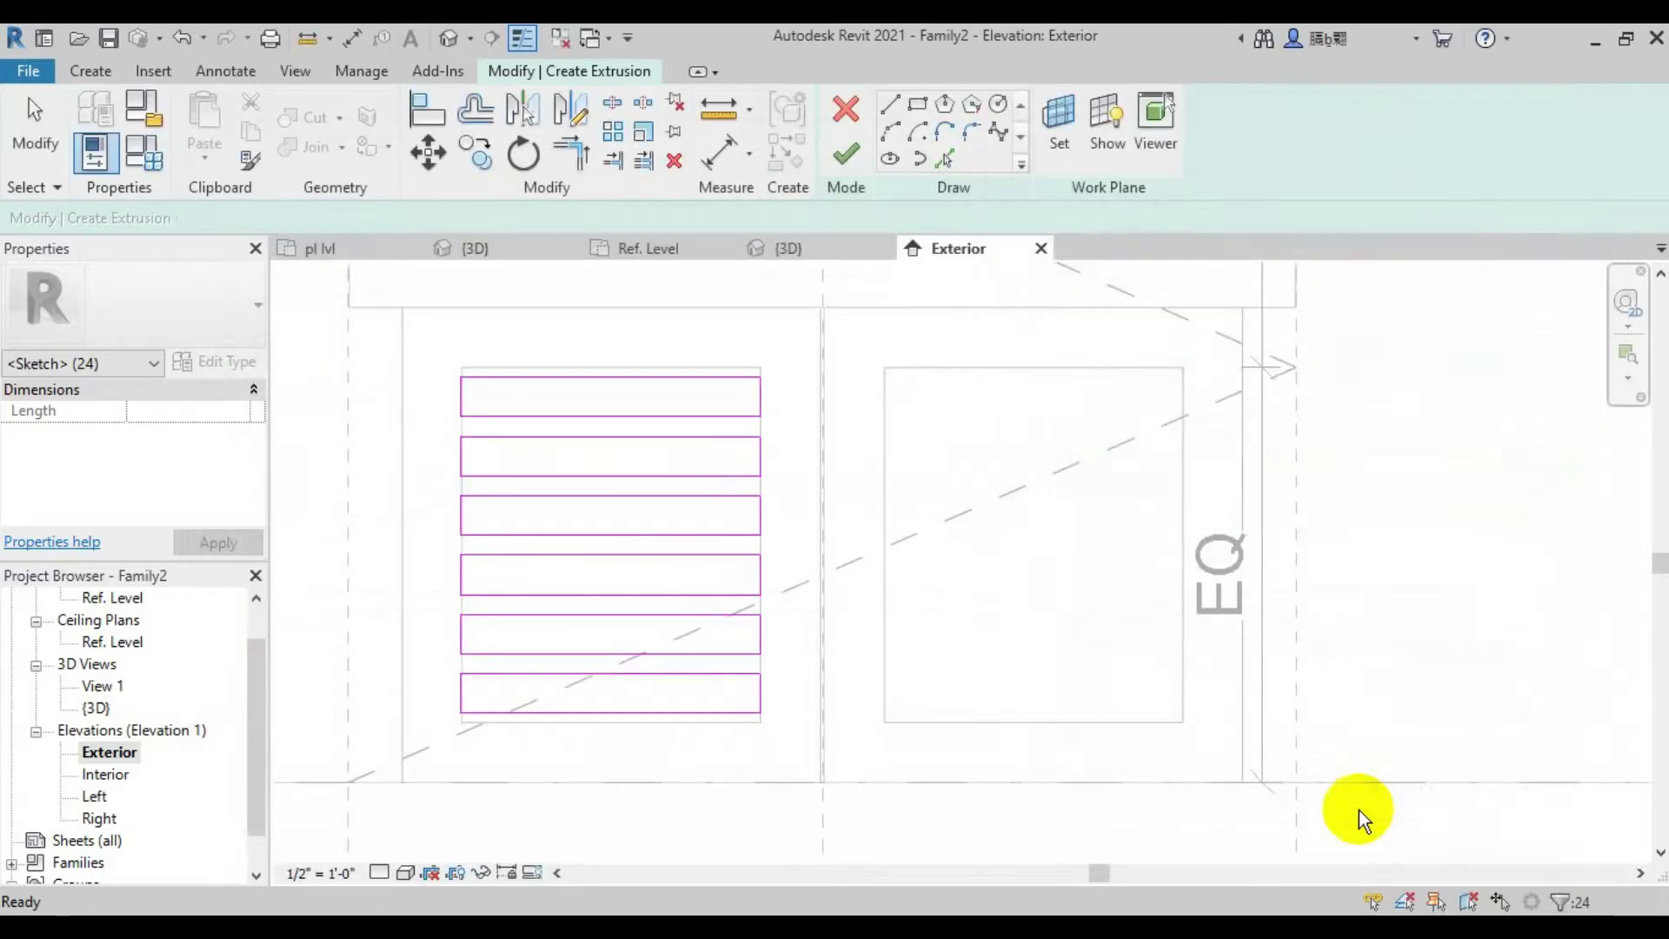
{"action": "left_click_drag", "start_coordinate": [417, 343], "coordinate": [900, 767]}
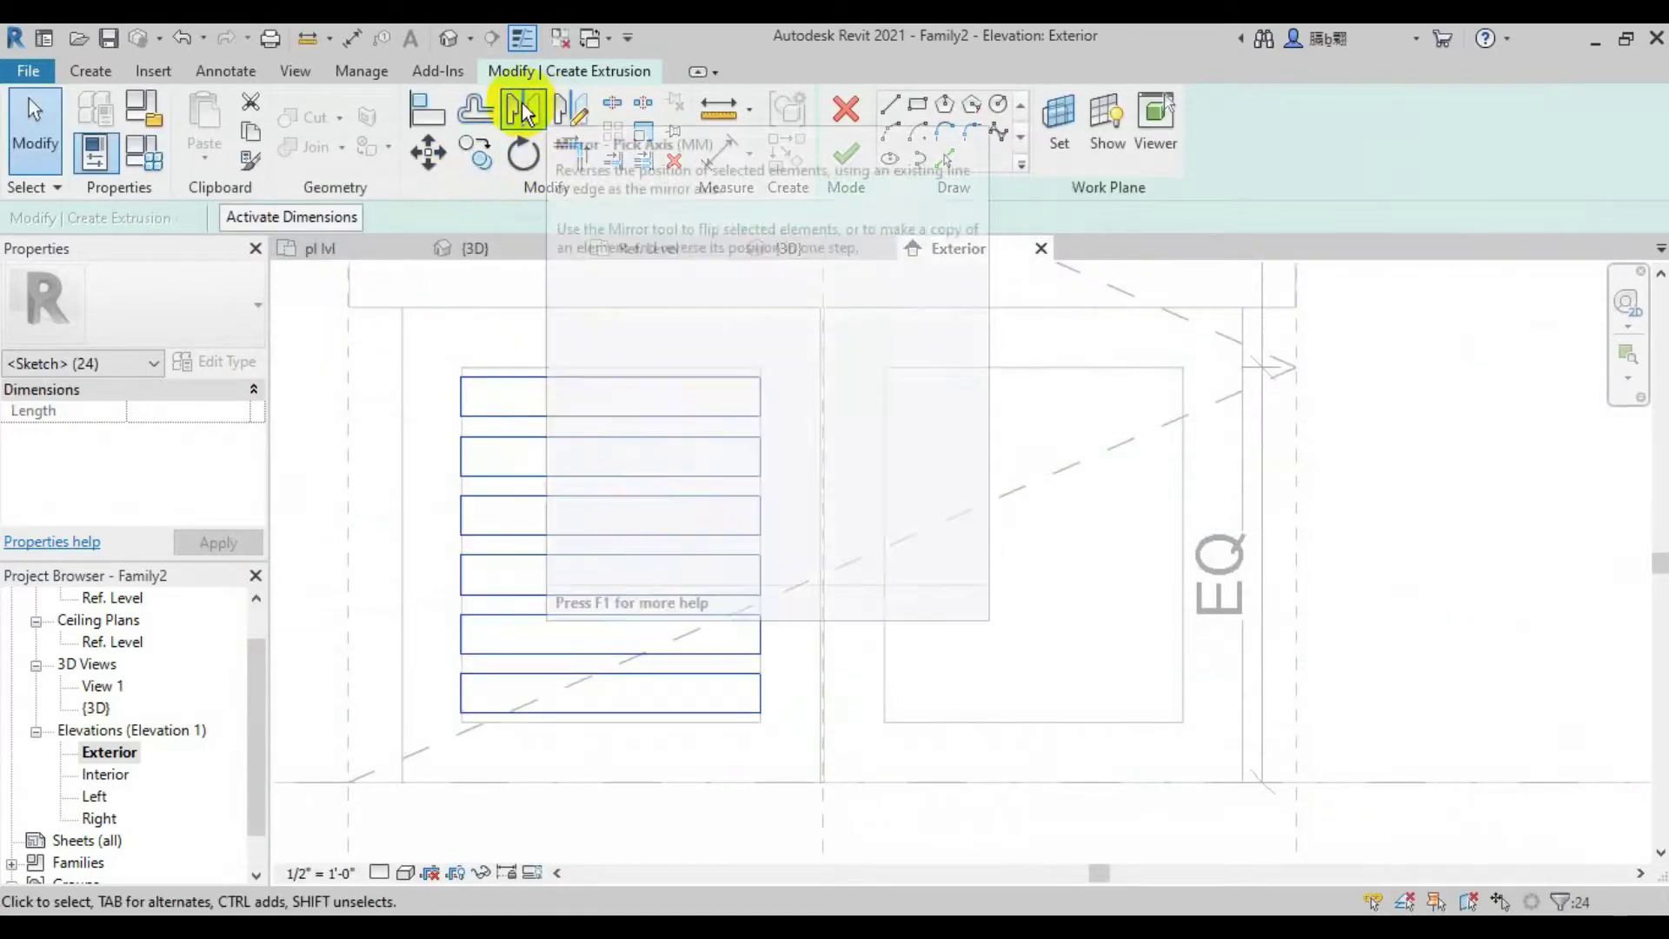
{"action": "left_click", "coordinate": [477, 153]}
{"action": "left_click", "coordinate": [831, 294]}
{"action": "left_click", "coordinate": [943, 380]}
{"action": "left_click", "coordinate": [1225, 440]}
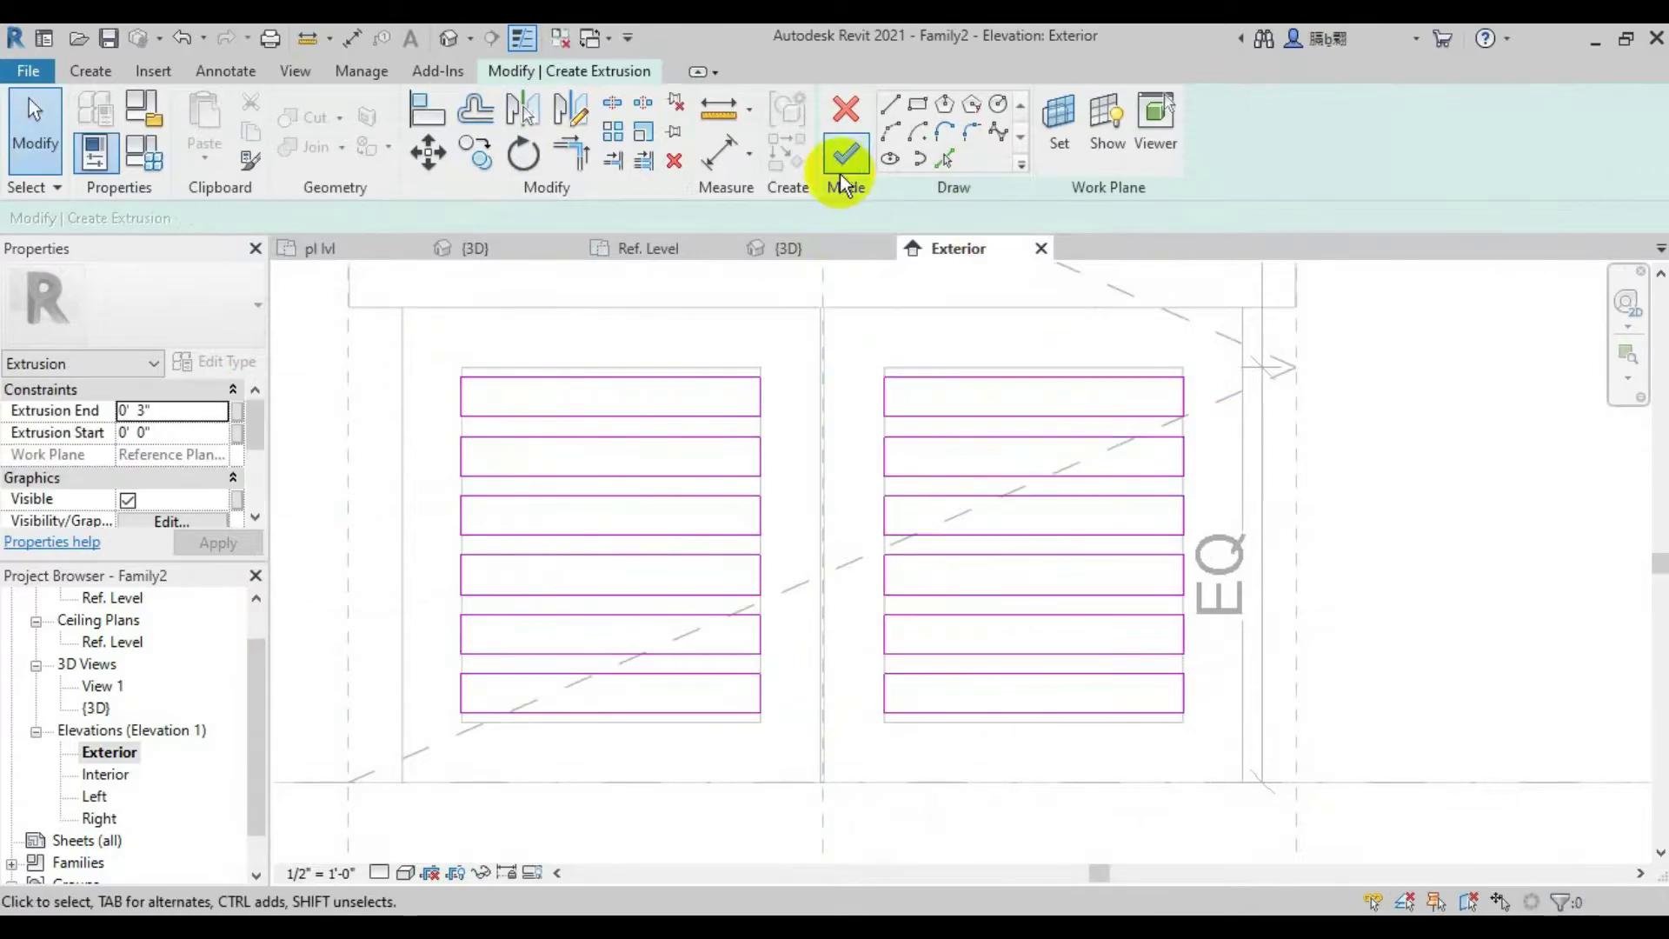
Align the copied louvre edges to the panel reference lines, enabling Multiple Alignment
{"action": "left_click", "coordinate": [450, 114]}
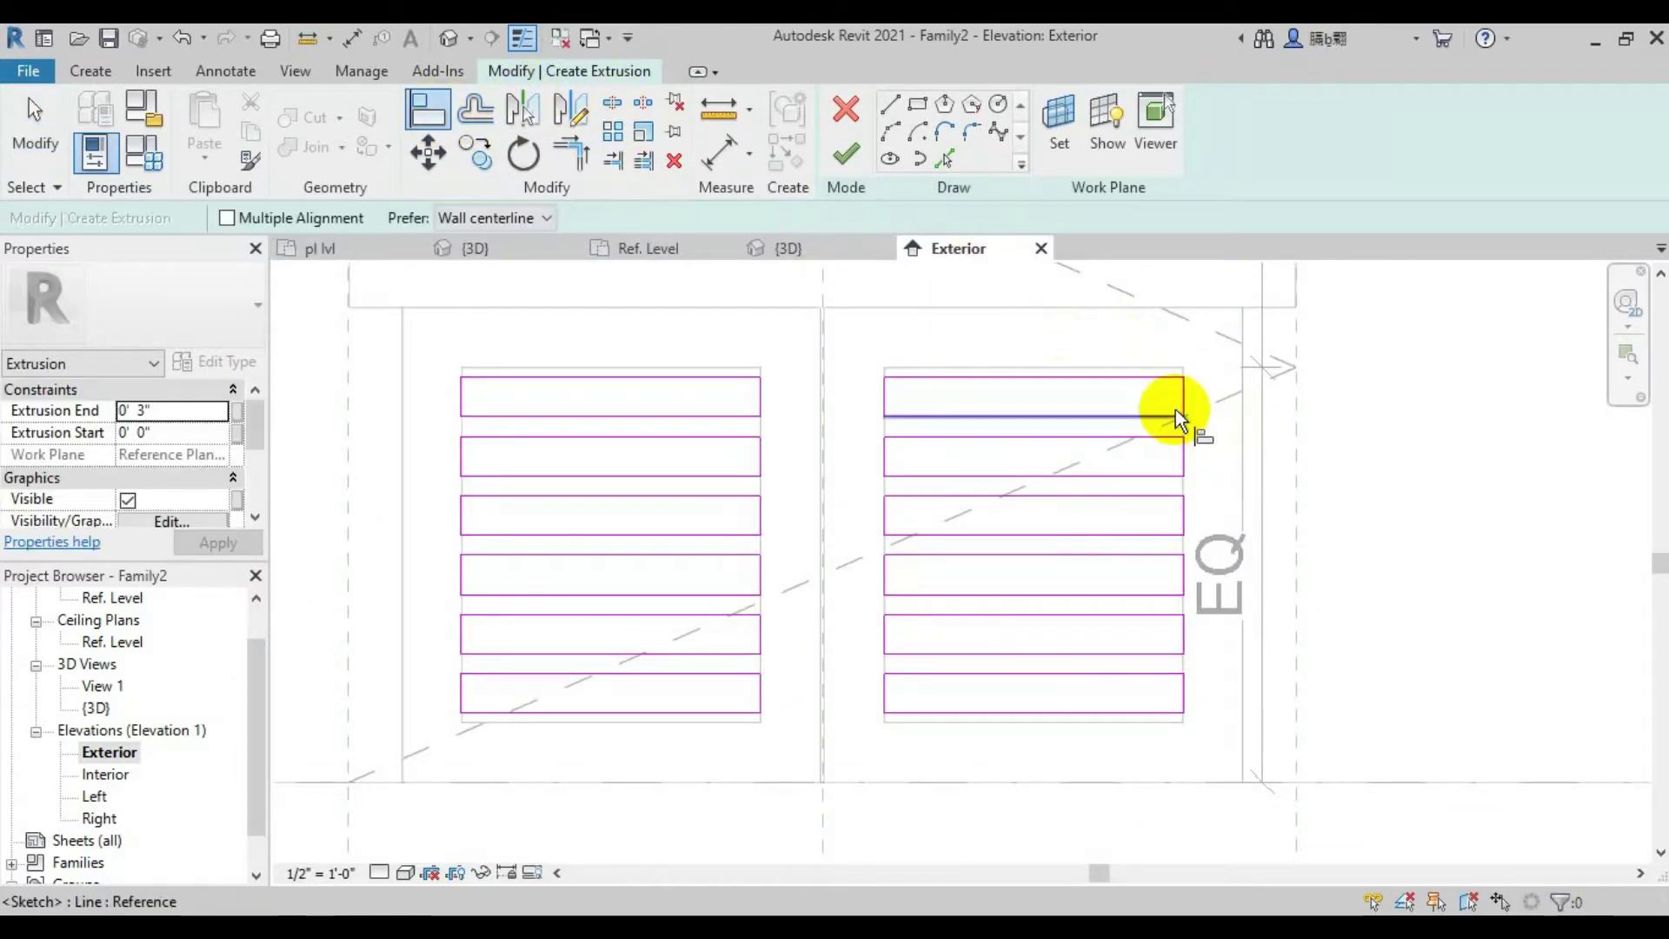
{"action": "left_click", "coordinate": [1183, 422]}
{"action": "scroll", "coordinate": [1198, 430], "scroll_direction": "up", "scroll_amount": 4}
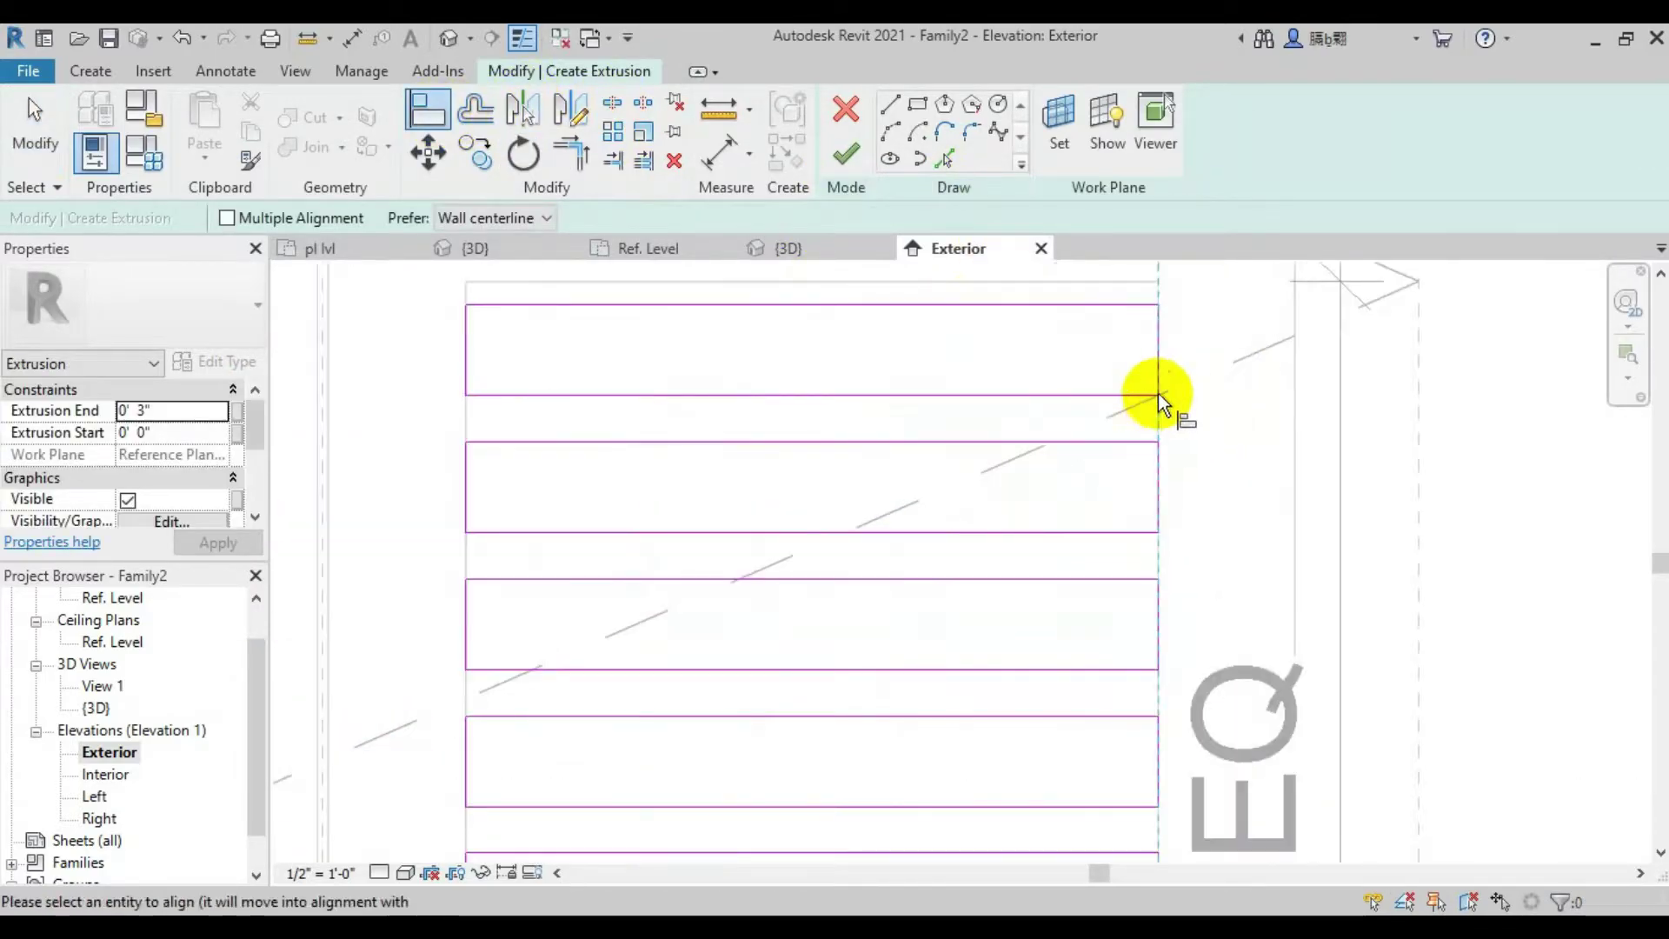
{"action": "left_click", "coordinate": [1142, 517]}
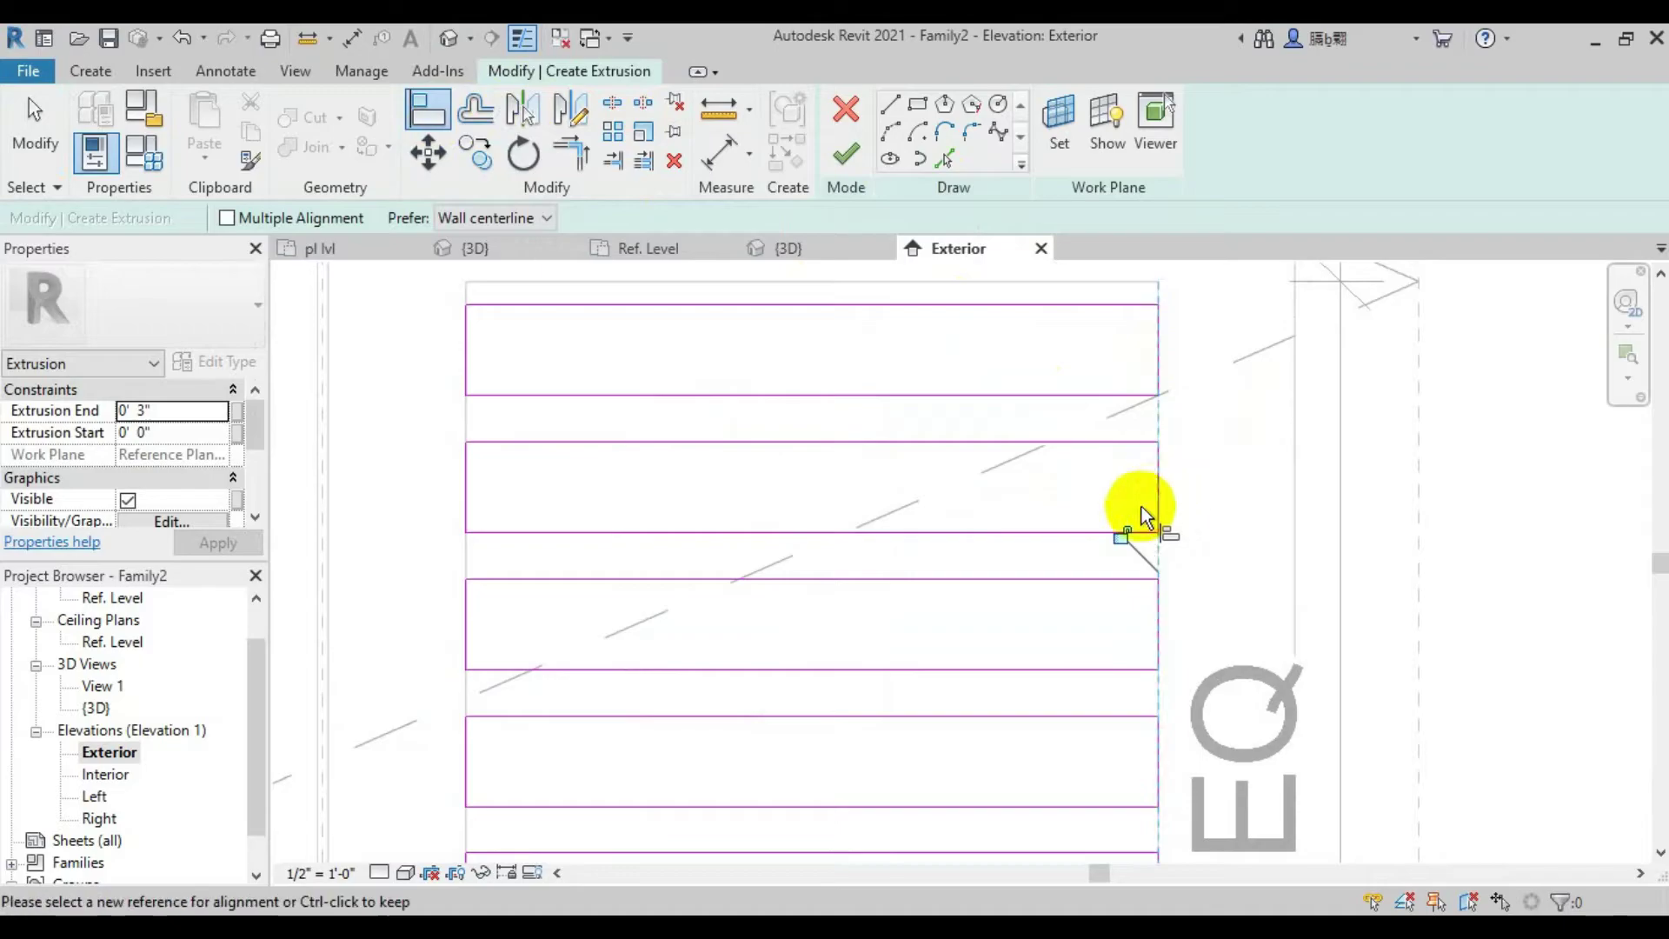
{"action": "left_click", "coordinate": [462, 357]}
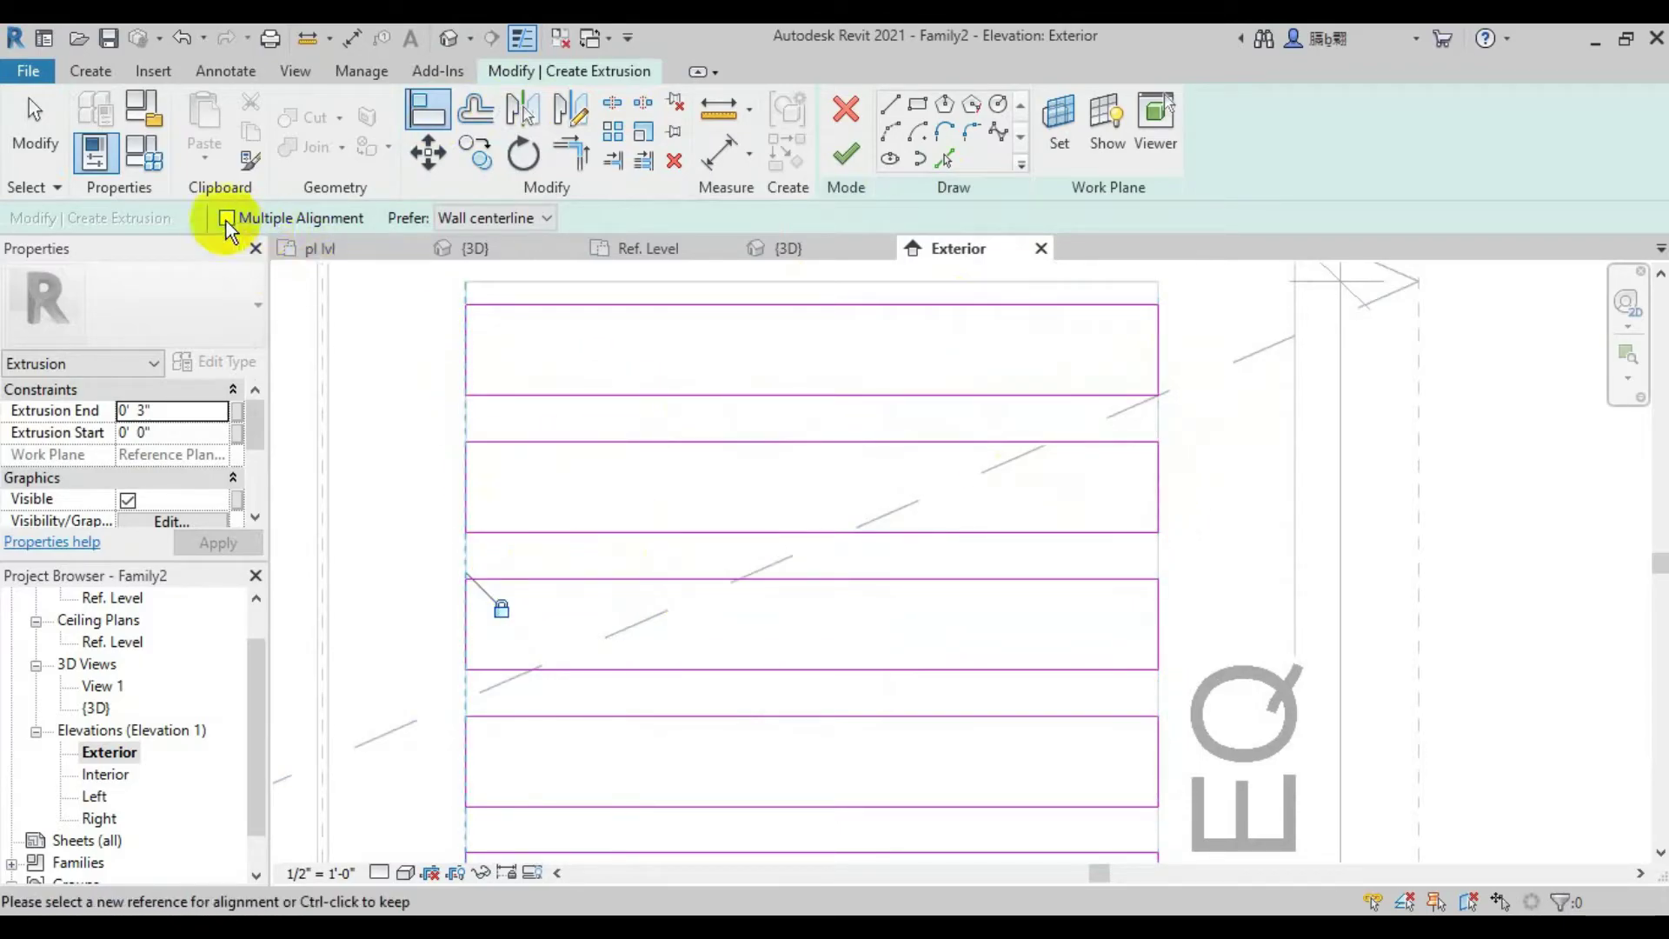
{"action": "left_click", "coordinate": [1162, 514]}
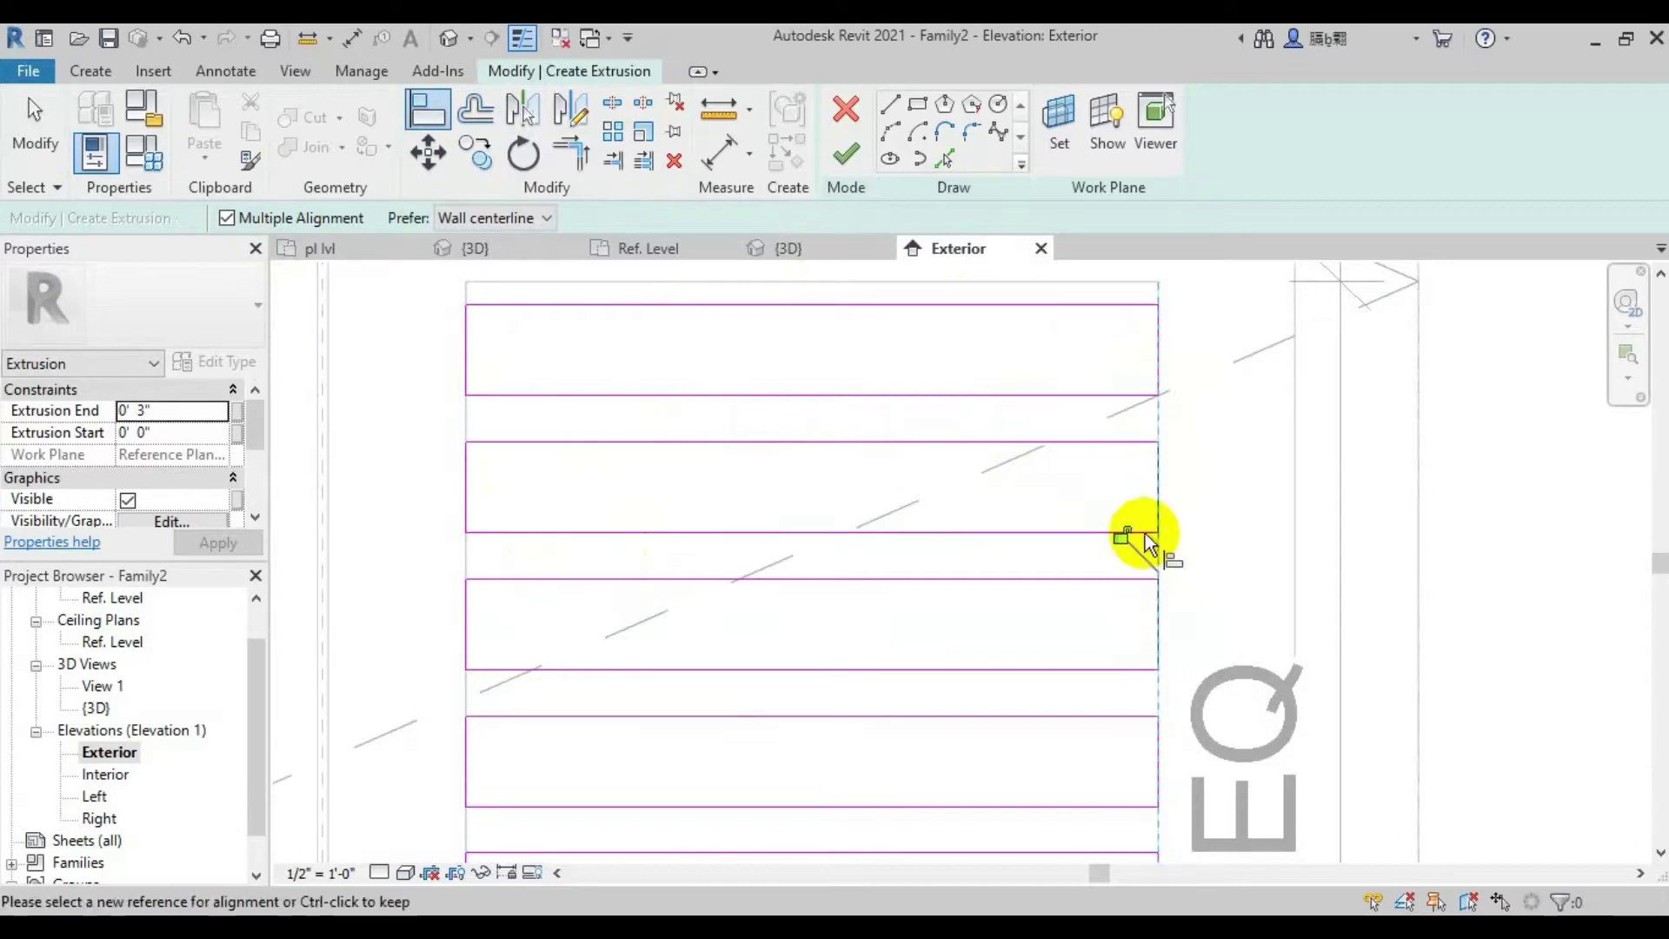
Align the remaining right and left louvre edges and lock the left alignment
{"action": "left_click", "coordinate": [1117, 523]}
{"action": "scroll", "coordinate": [1156, 582], "scroll_direction": "down", "scroll_amount": 3}
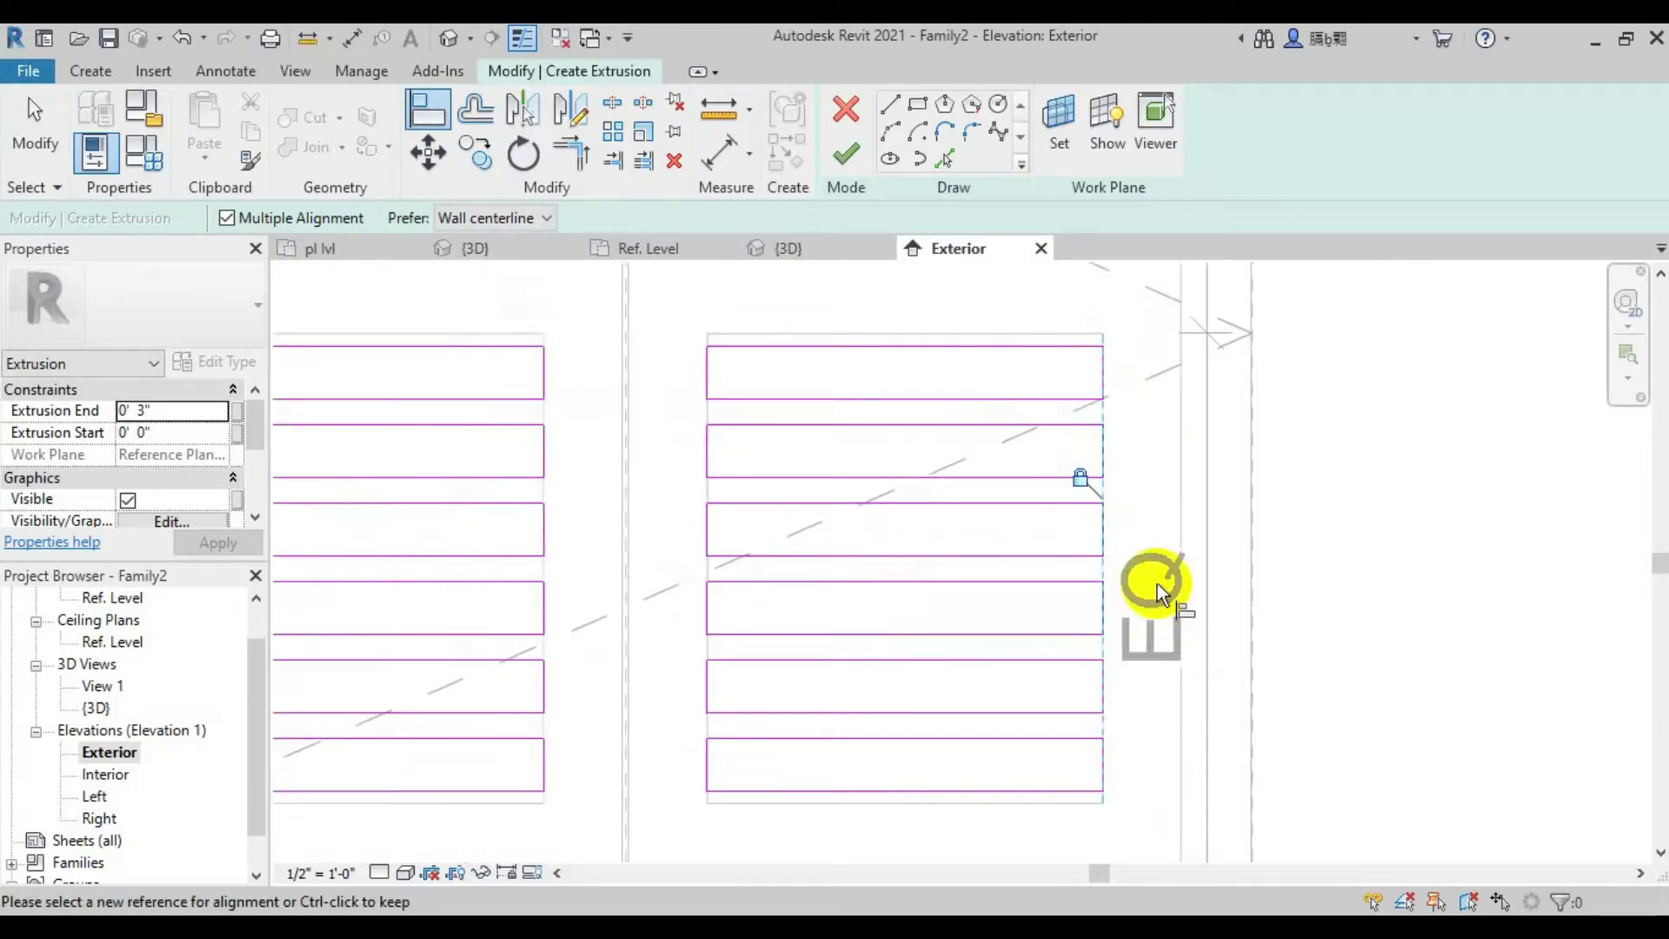
{"action": "scroll", "coordinate": [1081, 684], "scroll_direction": "up", "scroll_amount": 2}
{"action": "left_click", "coordinate": [1040, 527]}
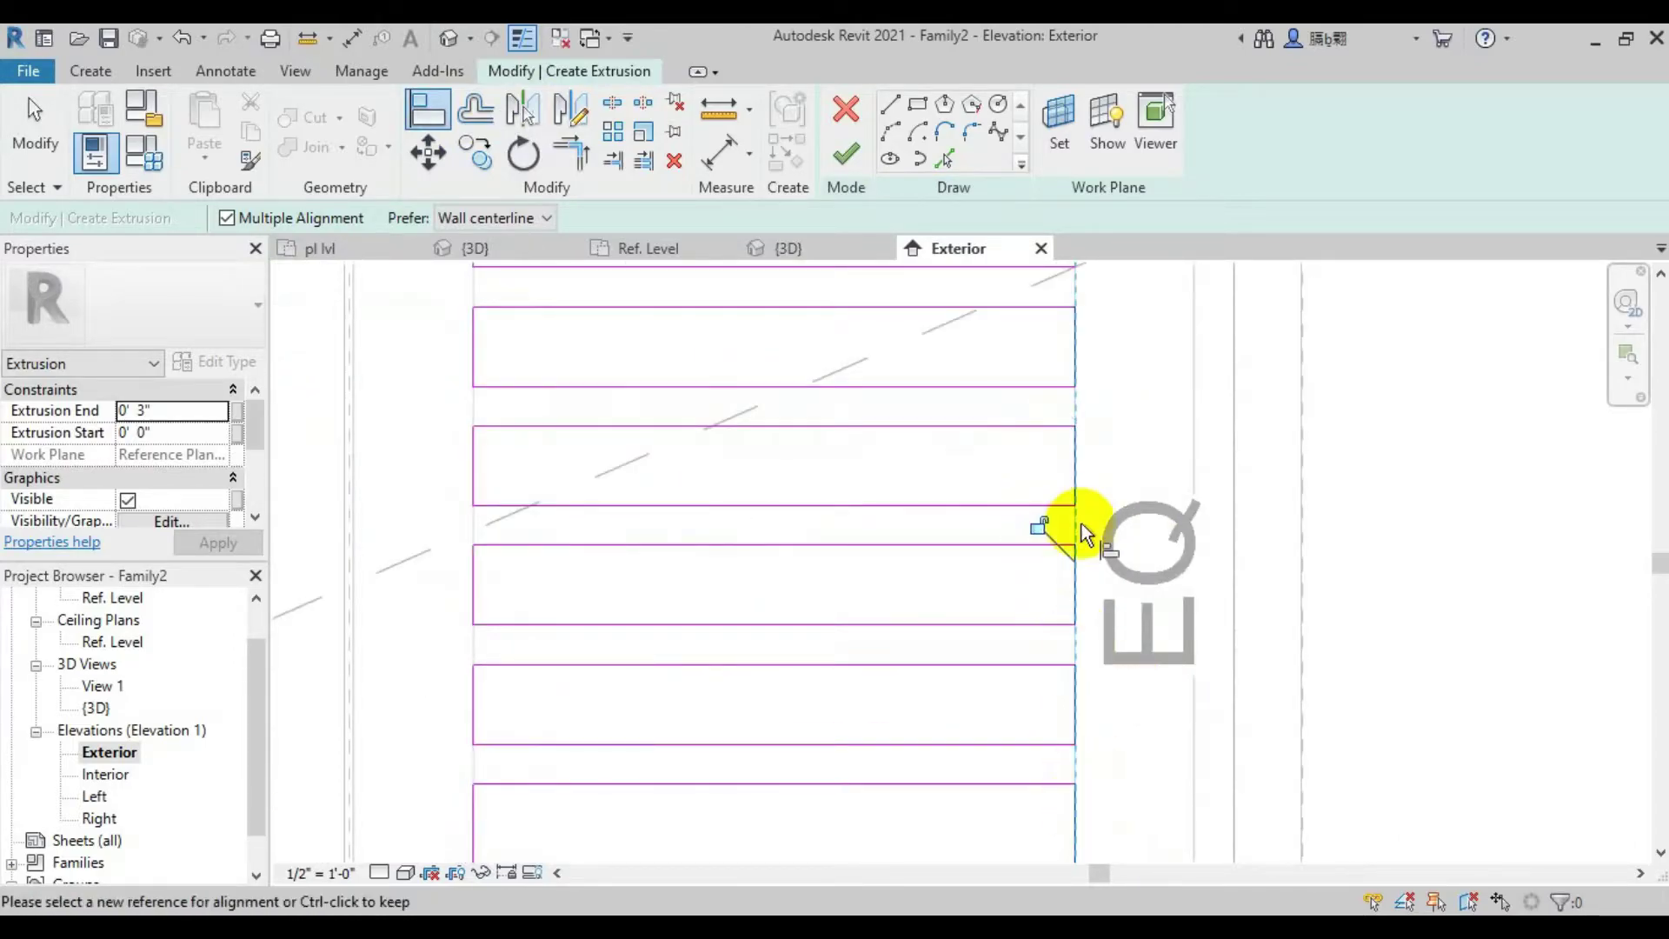
{"action": "left_click", "coordinate": [473, 824]}
{"action": "left_click", "coordinate": [1556, 882]}
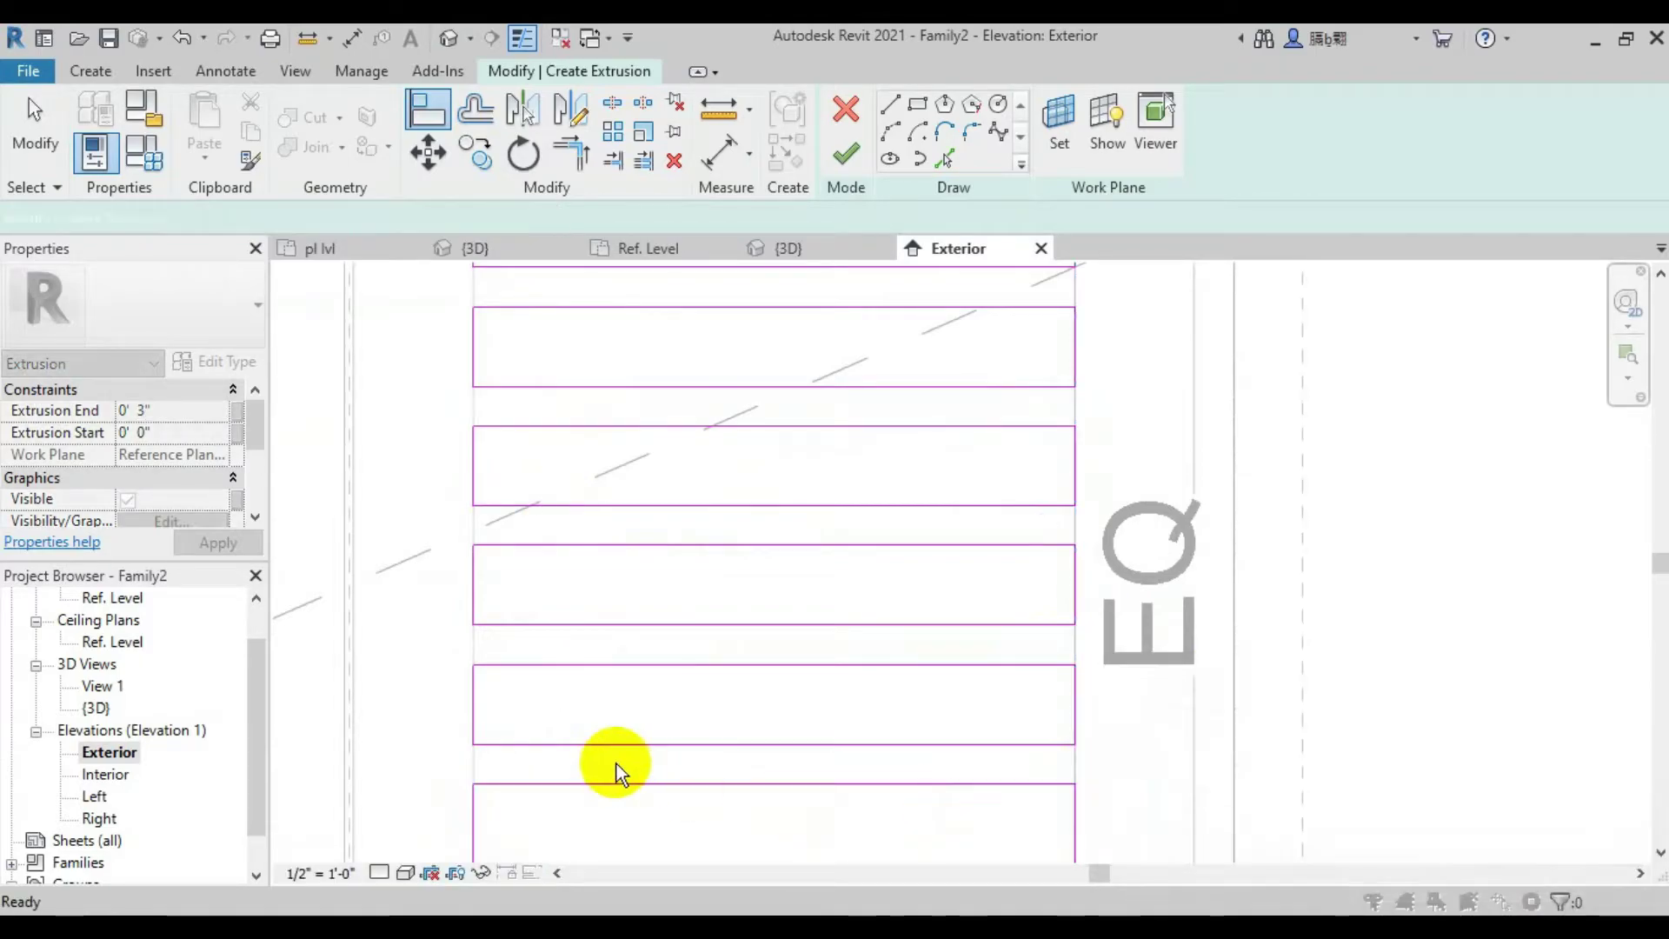
{"action": "left_click", "coordinate": [471, 791]}
{"action": "left_click", "coordinate": [510, 600]}
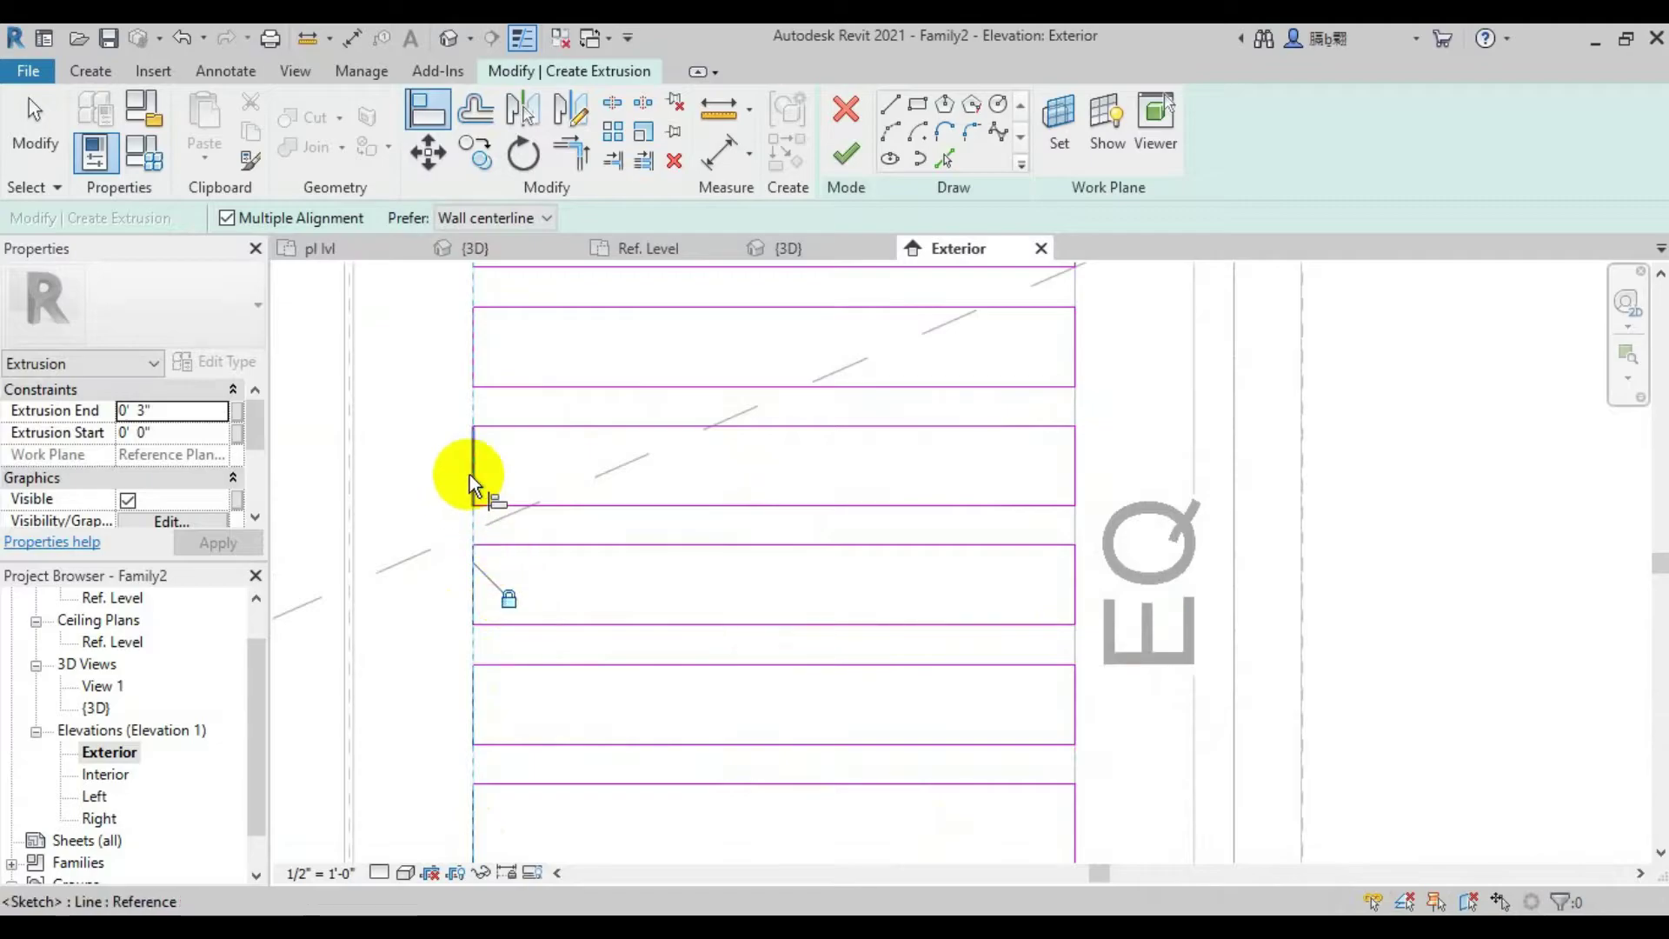
Finish the louvre sketch as an extrusion
{"action": "scroll", "coordinate": [513, 487], "scroll_direction": "down", "scroll_amount": 3}
{"action": "scroll", "coordinate": [524, 485], "scroll_direction": "up", "scroll_amount": 2}
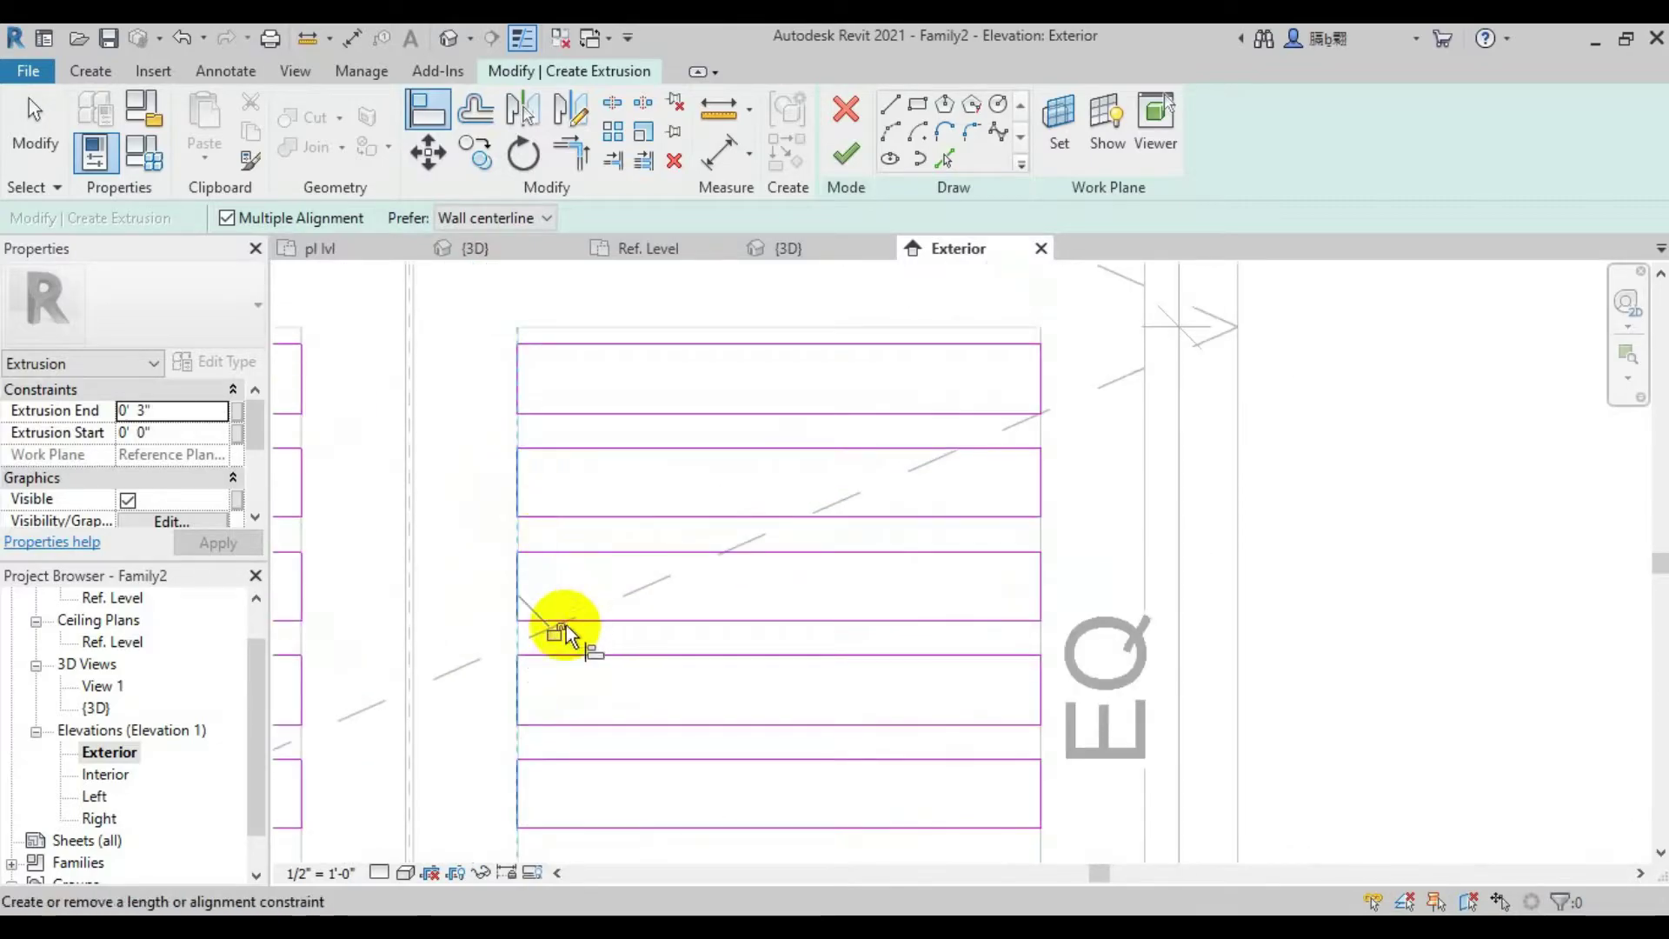
{"action": "scroll", "coordinate": [835, 443], "scroll_direction": "down", "scroll_amount": 2}
{"action": "scroll", "coordinate": [947, 451], "scroll_direction": "down", "scroll_amount": 2}
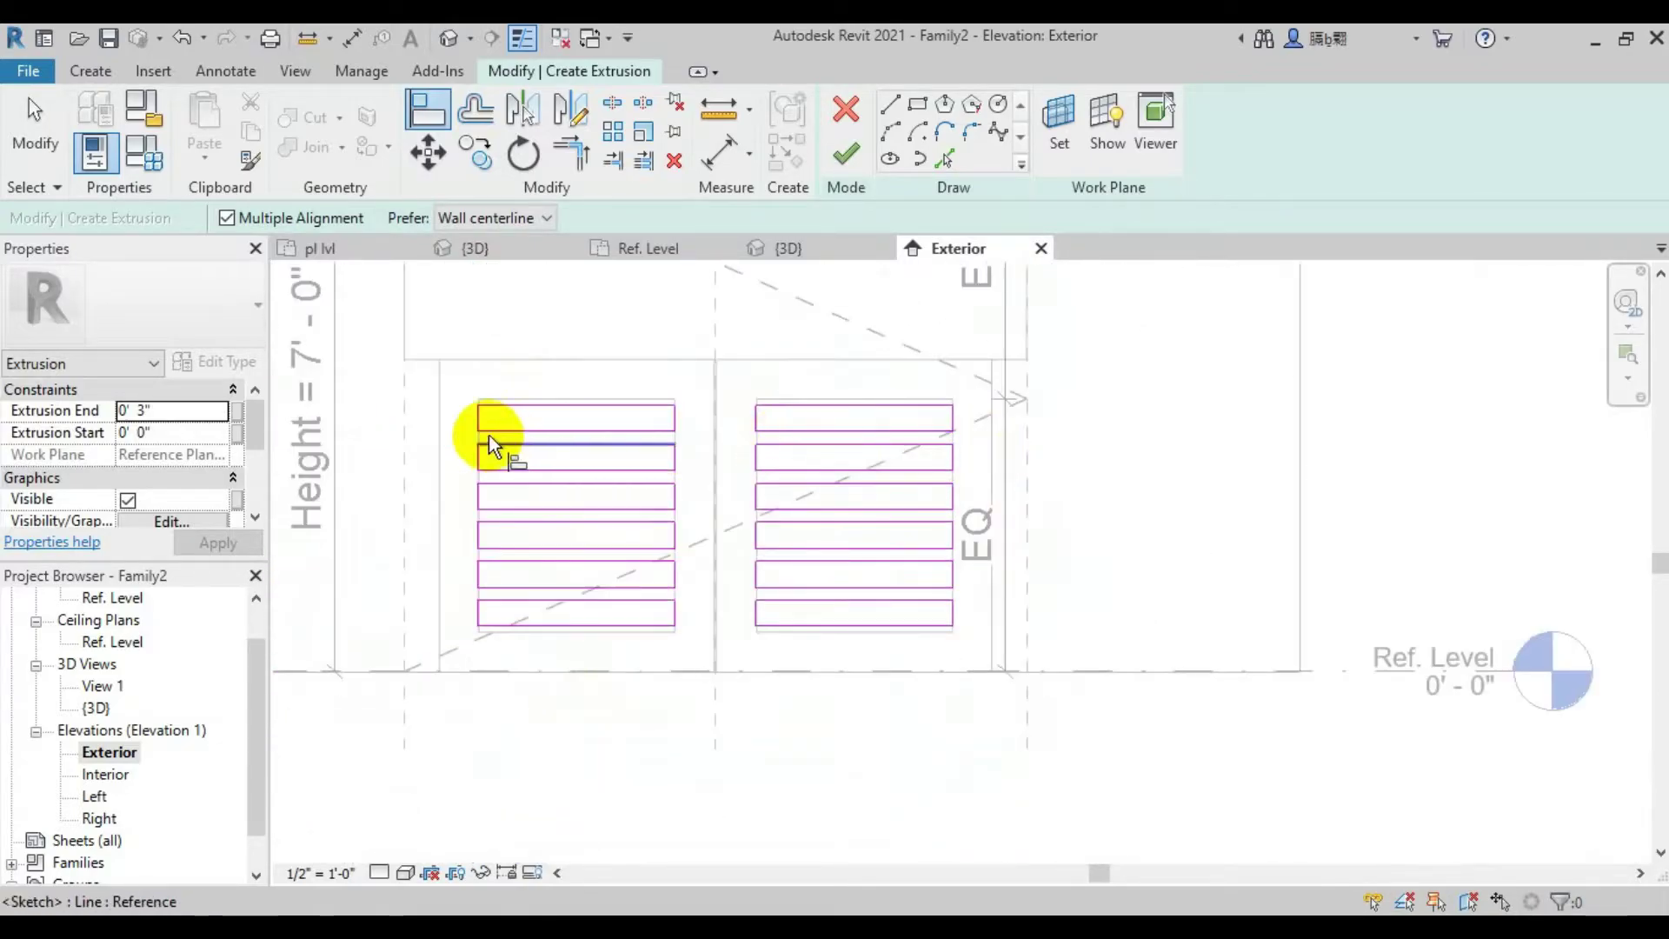
{"action": "scroll", "coordinate": [484, 435], "scroll_direction": "up", "scroll_amount": 2}
{"action": "left_click", "coordinate": [831, 155]}
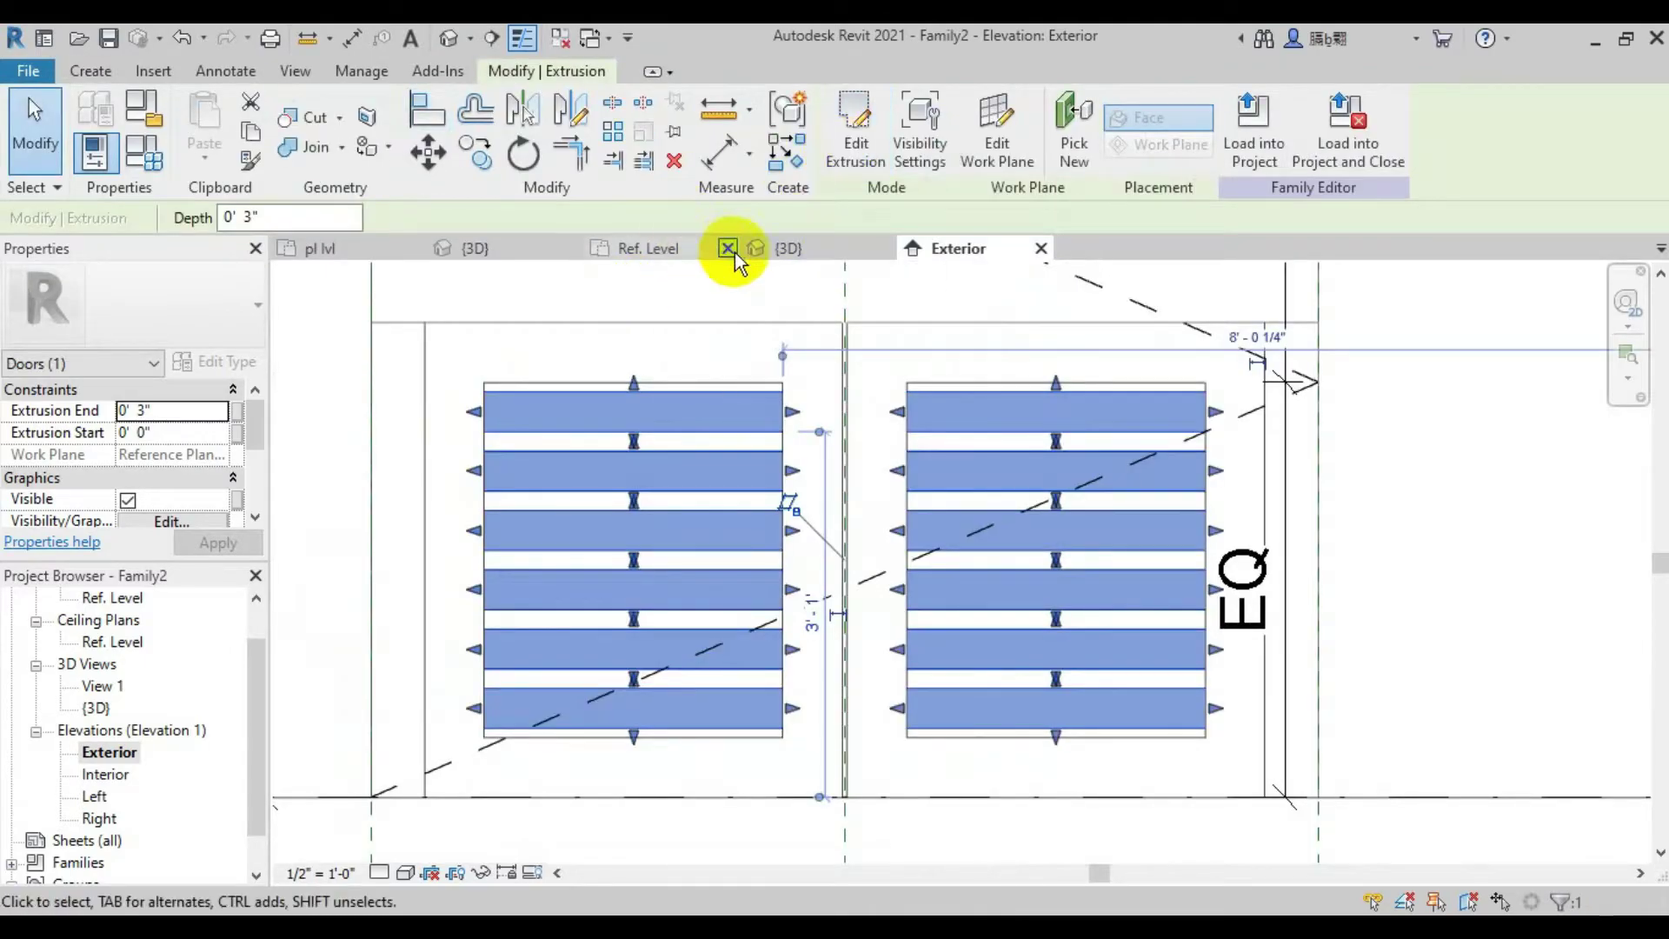
Set the louvre extrusion depth to 0' 0 63/64" in the Ref. Level plan
{"action": "left_click", "coordinate": [733, 250]}
{"action": "scroll", "coordinate": [891, 556], "scroll_direction": "up", "scroll_amount": 3}
{"action": "left_click_drag", "start_coordinate": [1251, 539], "coordinate": [1253, 423]}
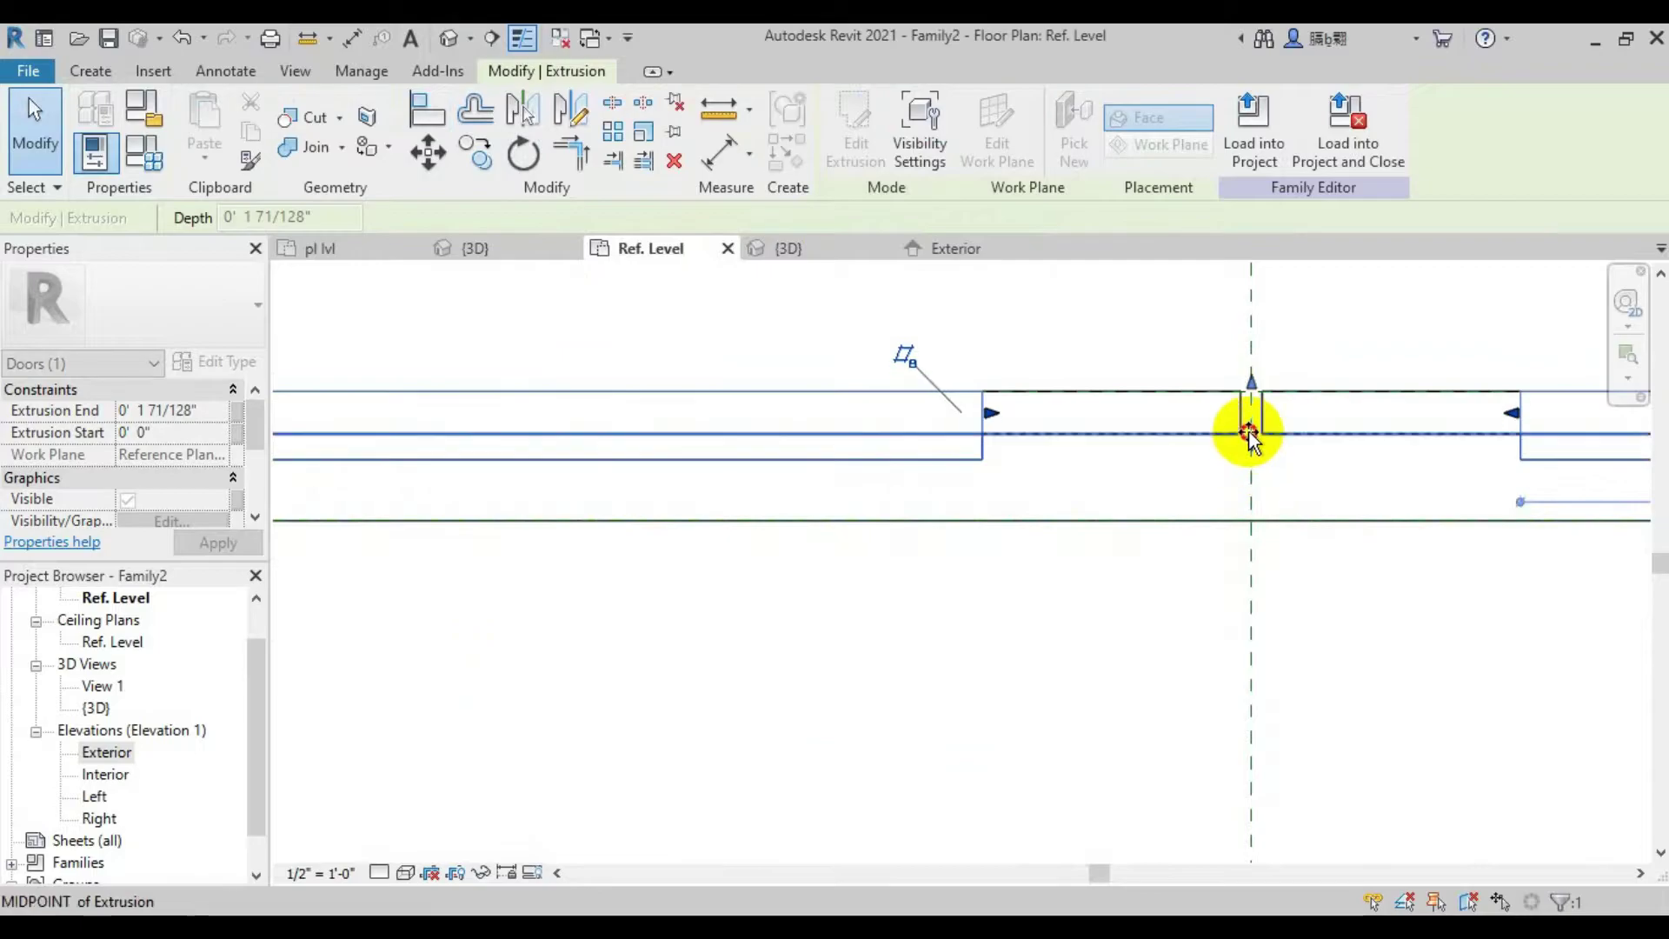
{"action": "scroll", "coordinate": [869, 560], "scroll_direction": "down", "scroll_amount": 3}
{"action": "scroll", "coordinate": [898, 564], "scroll_direction": "up", "scroll_amount": 3}
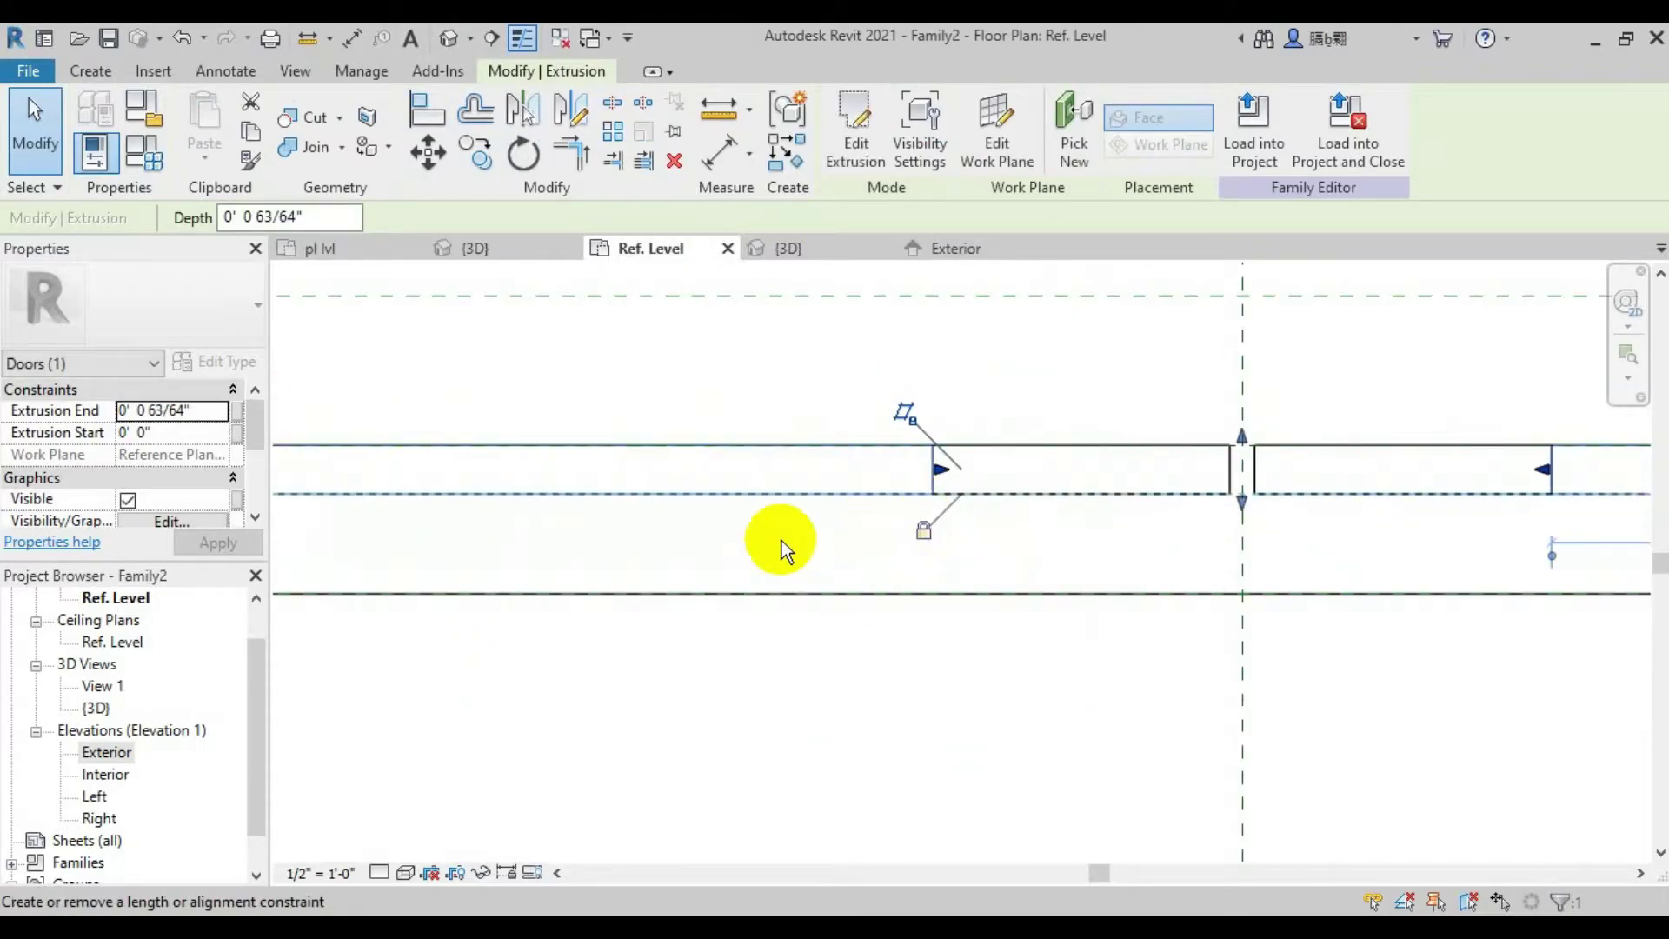
{"action": "scroll", "coordinate": [780, 541], "scroll_direction": "down", "scroll_amount": 3}
Show the gate's 3D view in Shaded visual style and select the louvre extrusions
{"action": "left_click", "coordinate": [812, 252]}
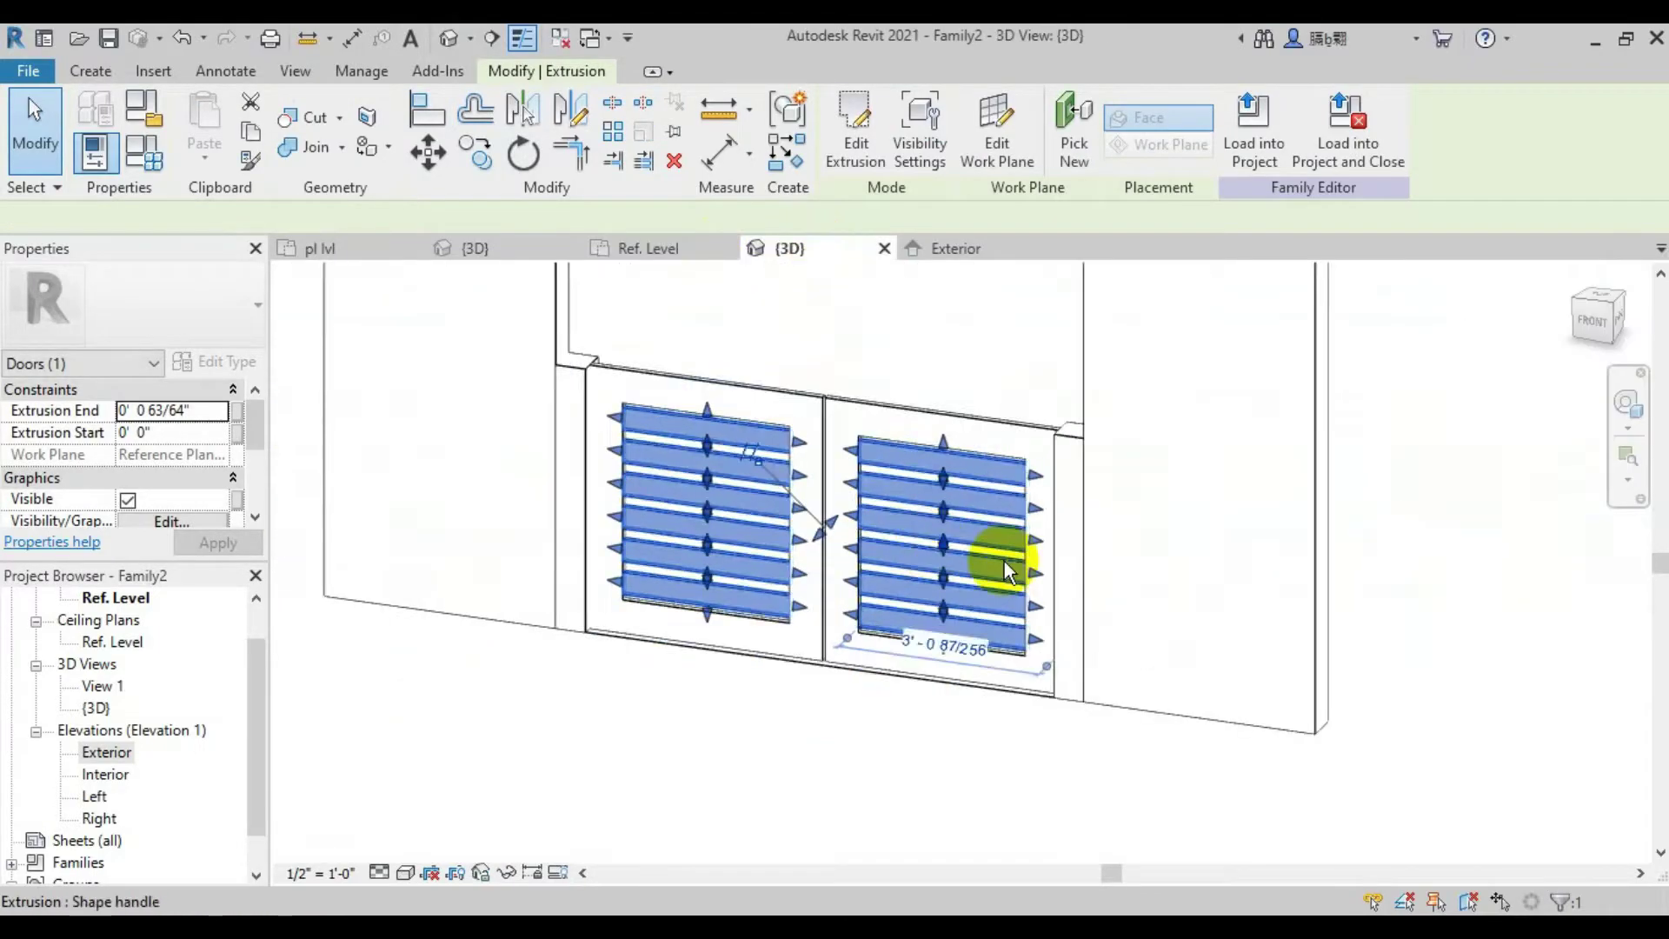
{"action": "key", "text": "s"}
{"action": "key", "text": "d"}
{"action": "key", "text": "Escape"}
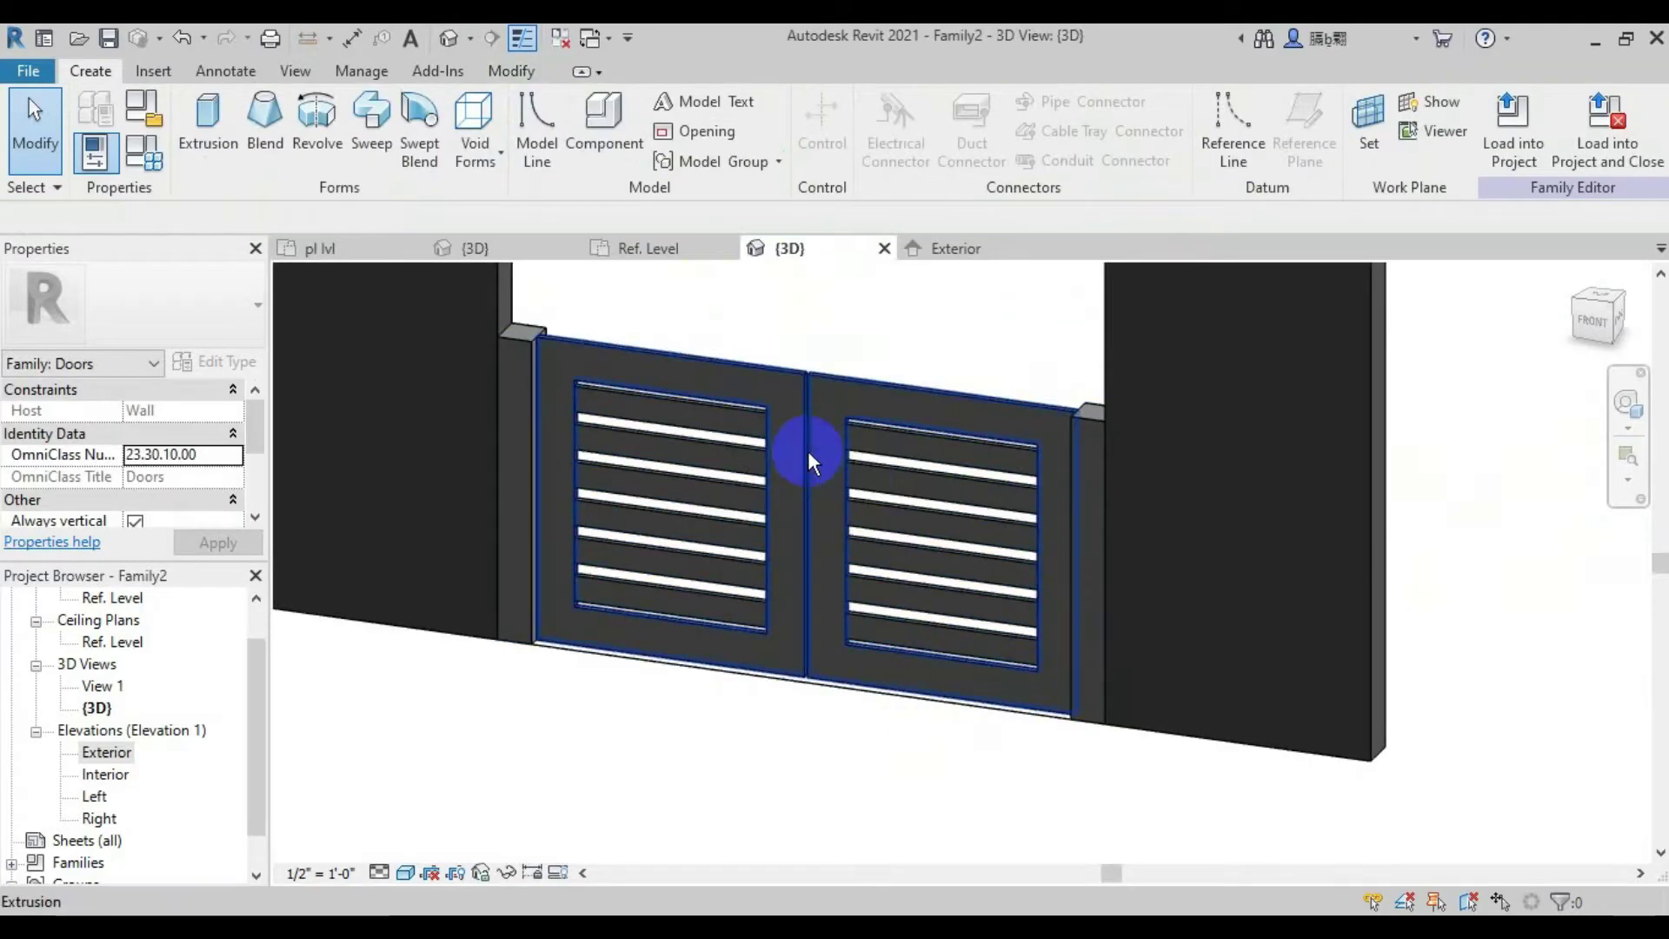
{"action": "scroll", "coordinate": [807, 451], "scroll_direction": "up", "scroll_amount": 3}
{"action": "scroll", "coordinate": [735, 416], "scroll_direction": "down", "scroll_amount": 2}
{"action": "left_click", "coordinate": [859, 451]}
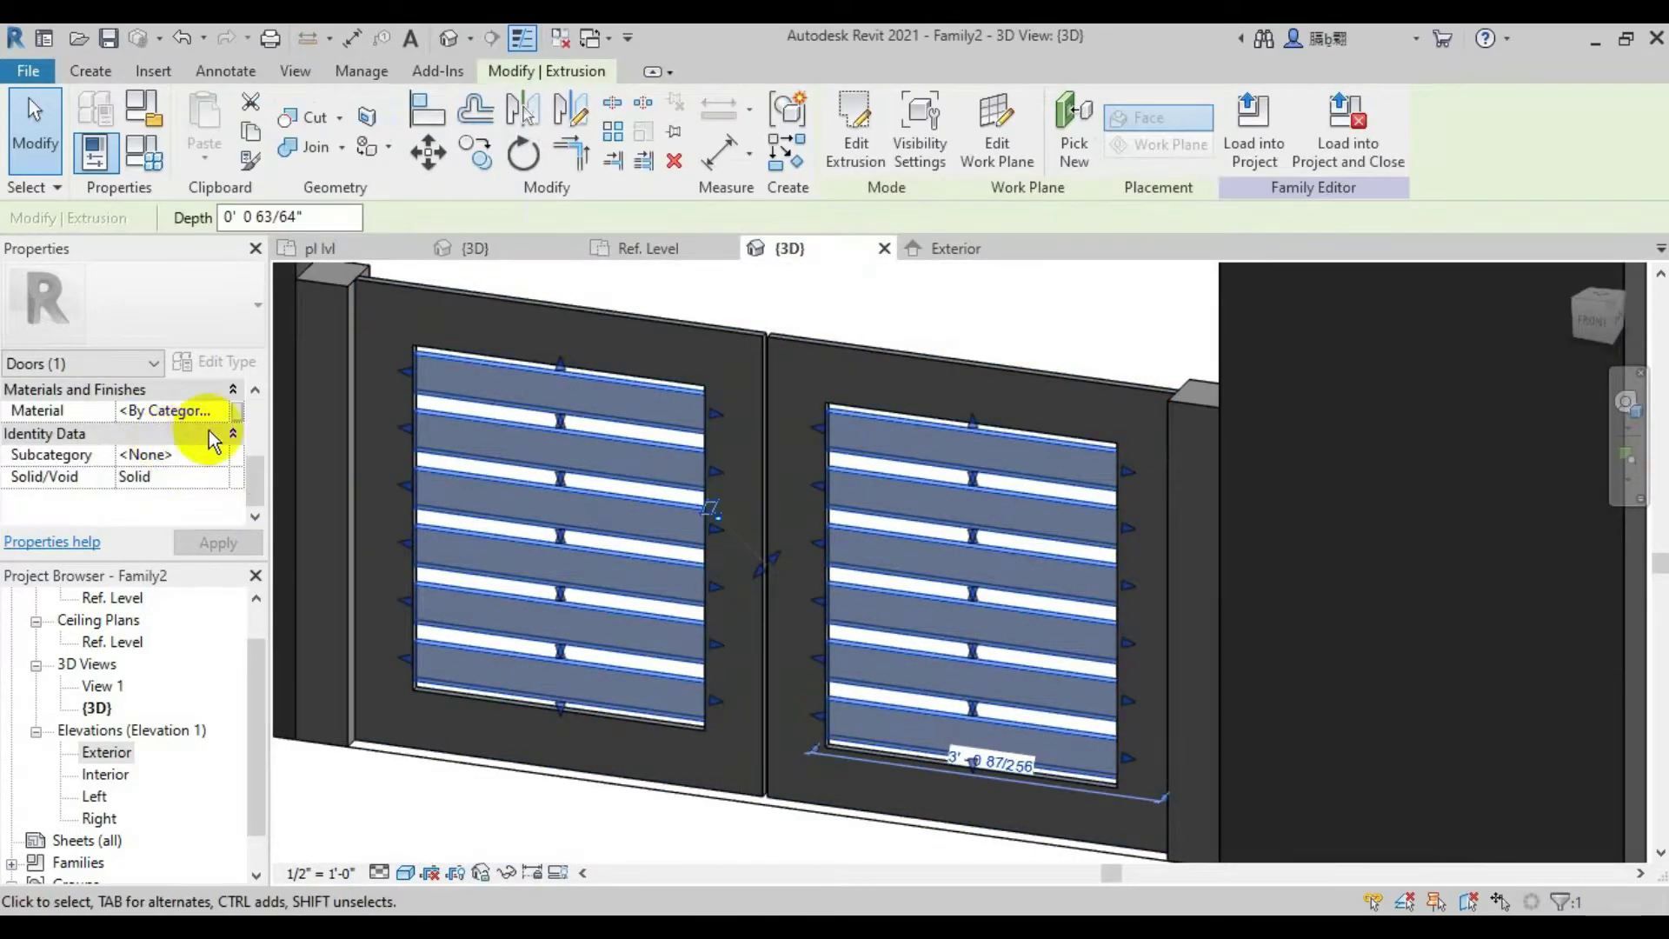
Assign the louvres the wood pannels material after first trying gate freem
{"action": "left_click", "coordinate": [224, 410]}
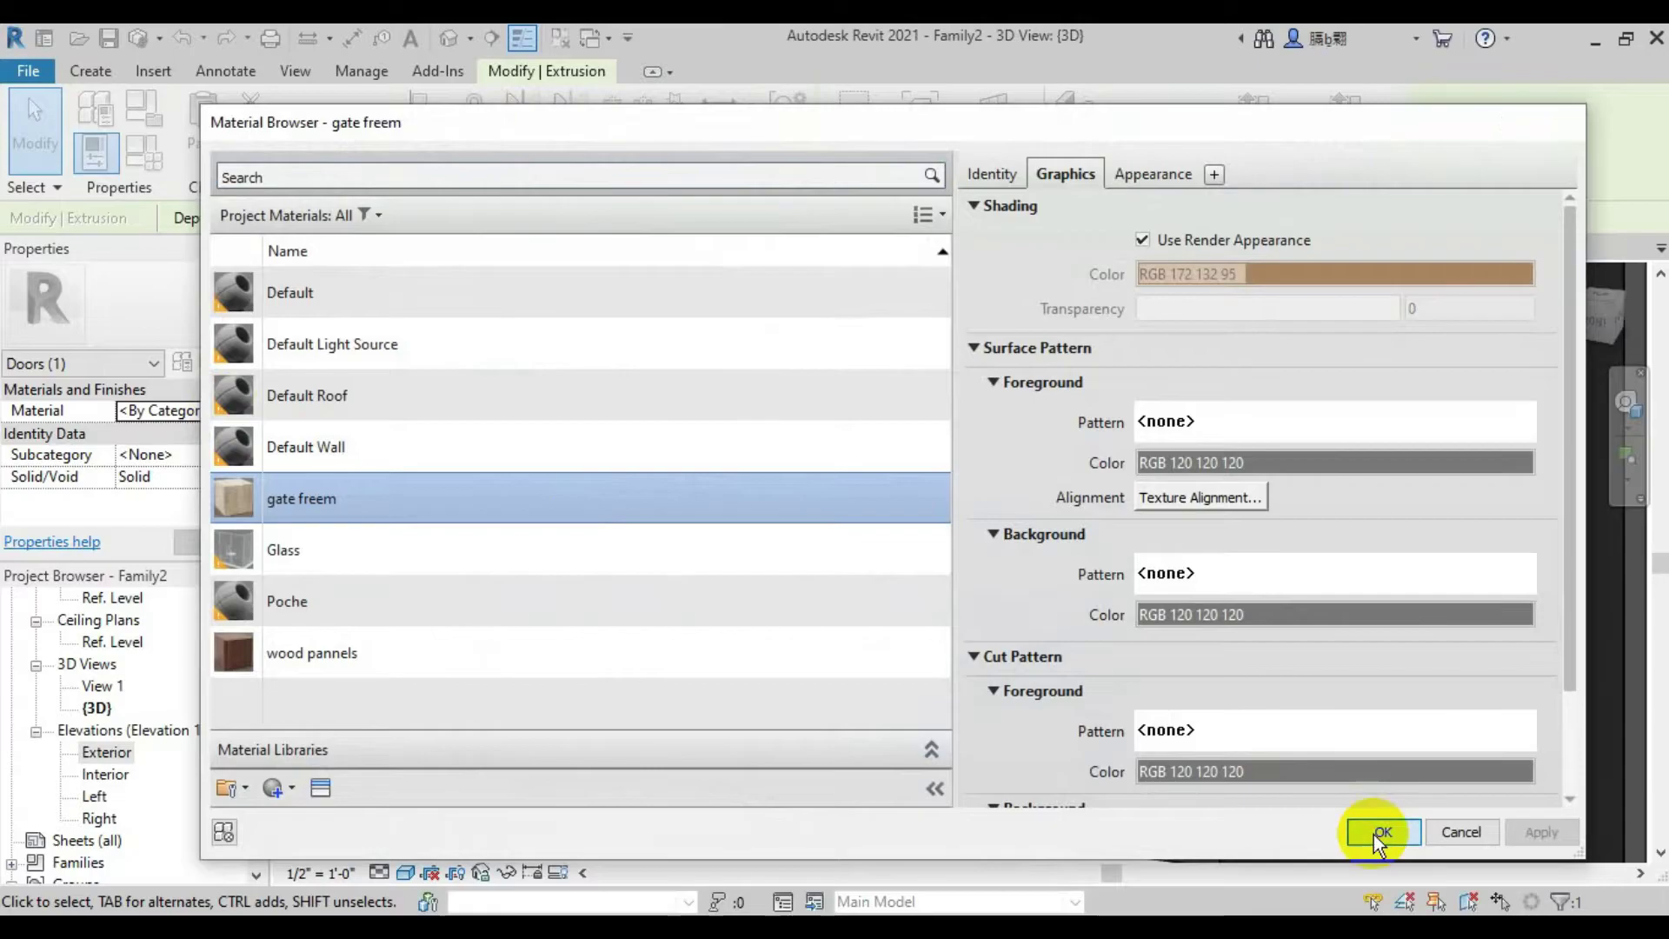
{"action": "left_click", "coordinate": [1373, 834]}
{"action": "left_click", "coordinate": [224, 410]}
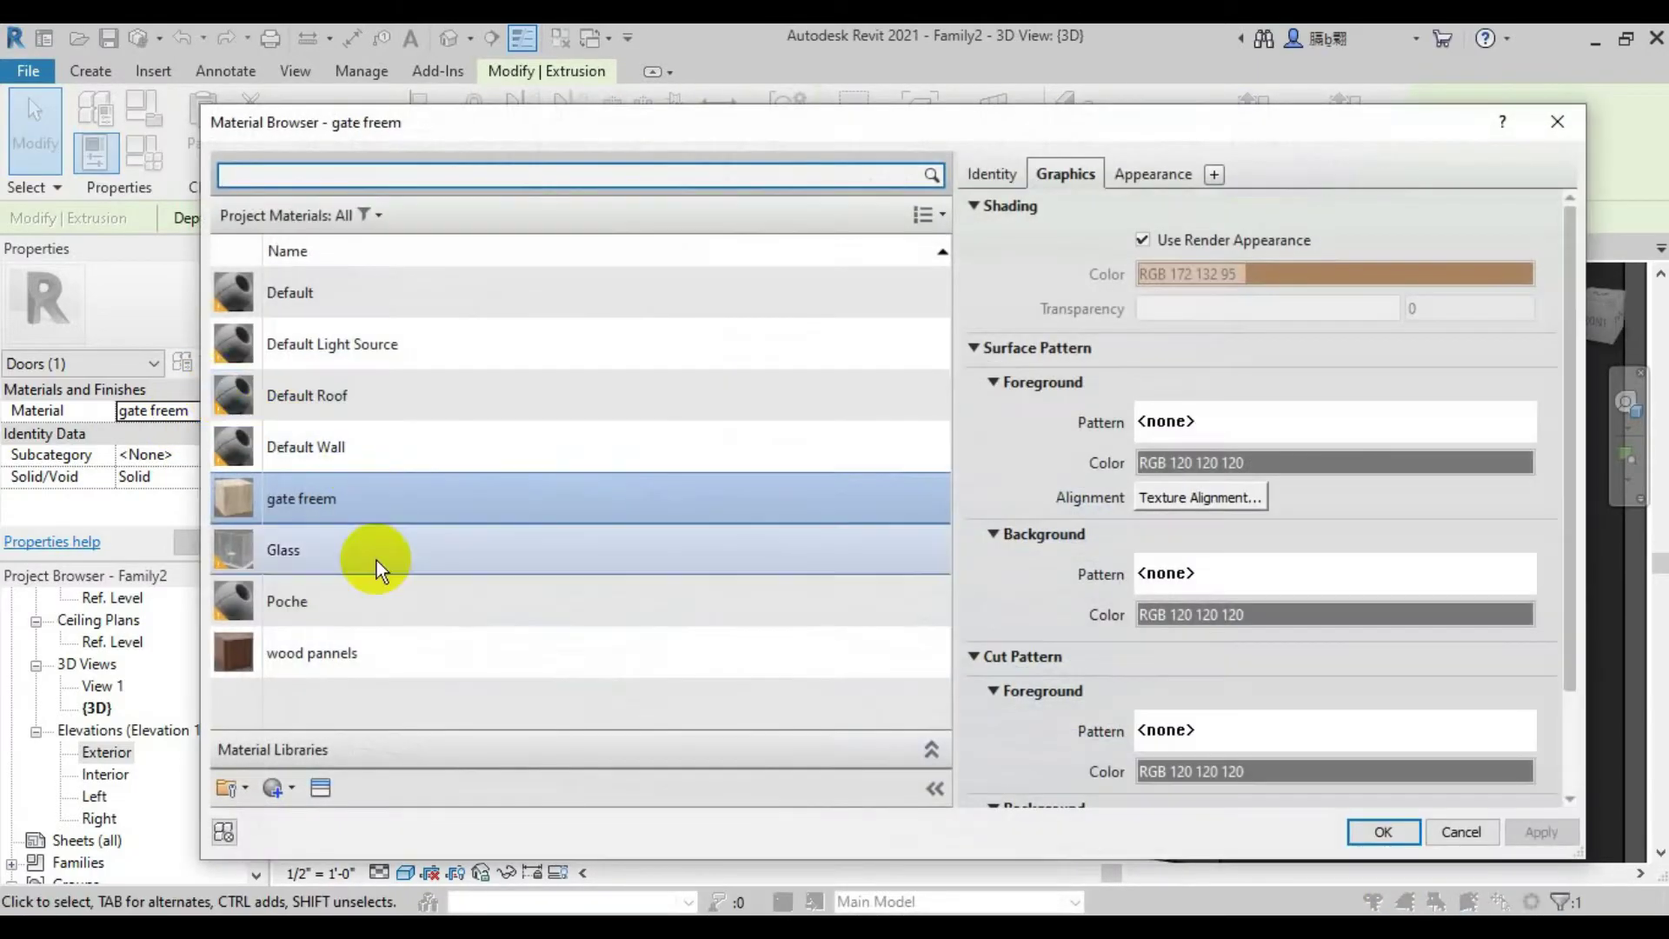
{"action": "left_click", "coordinate": [374, 653]}
{"action": "left_click", "coordinate": [1383, 831]}
Give the gate frame extrusion the gate freem material
{"action": "left_click", "coordinate": [880, 369]}
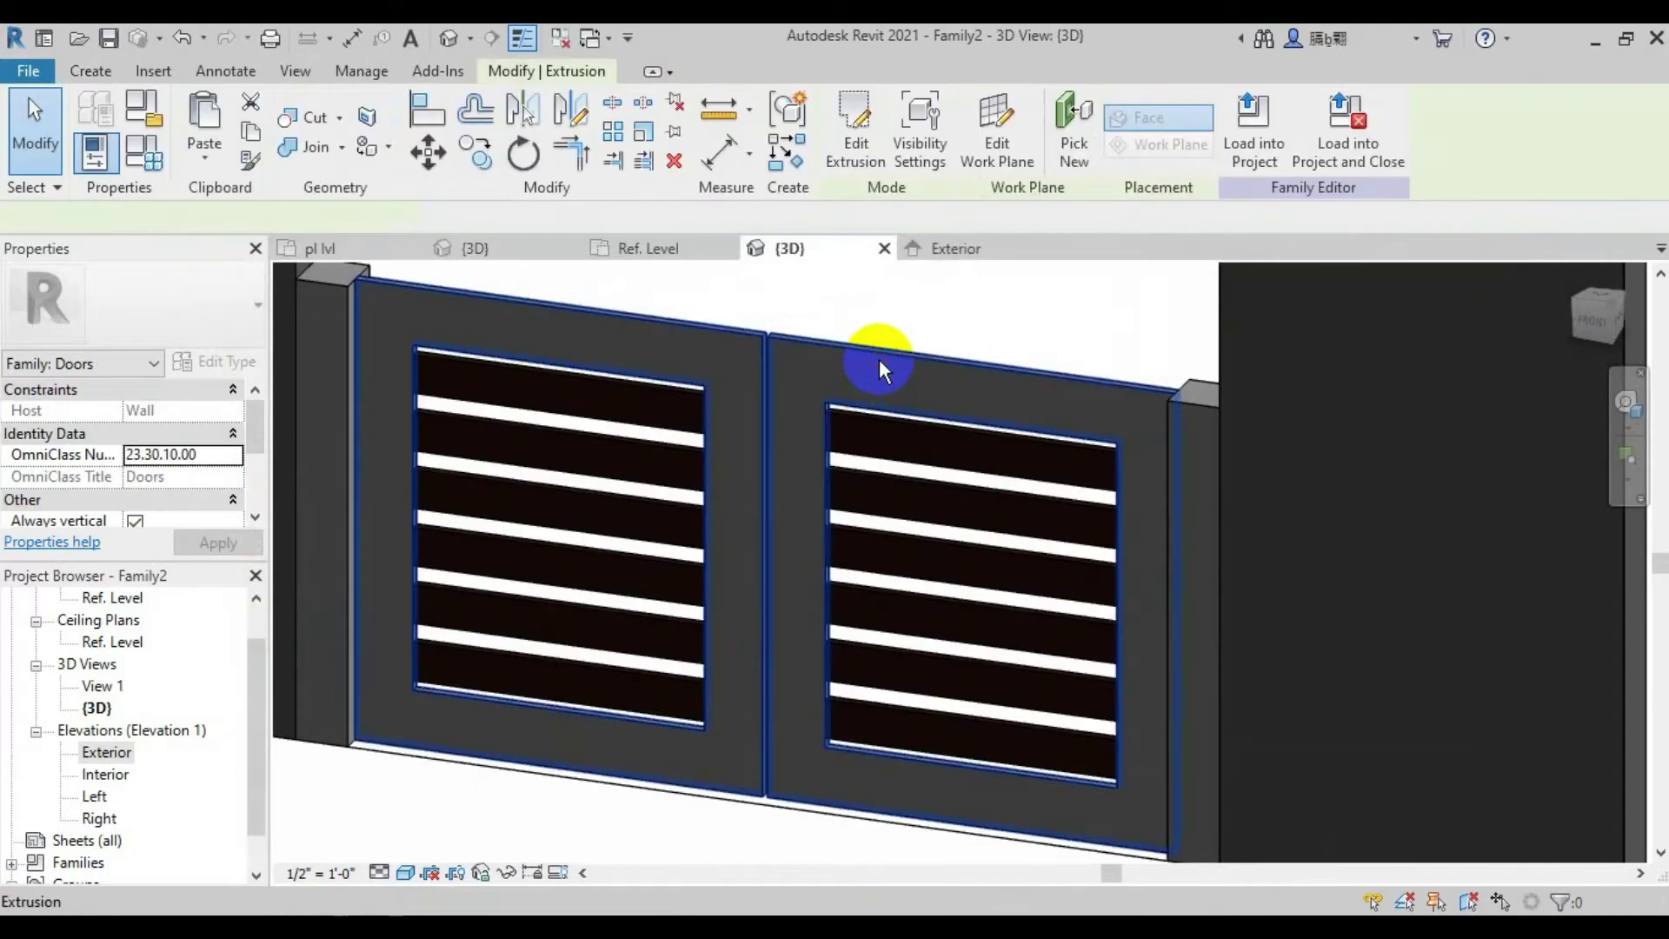
{"action": "scroll", "coordinate": [200, 501], "scroll_direction": "down", "scroll_amount": 2}
{"action": "left_click", "coordinate": [223, 477]}
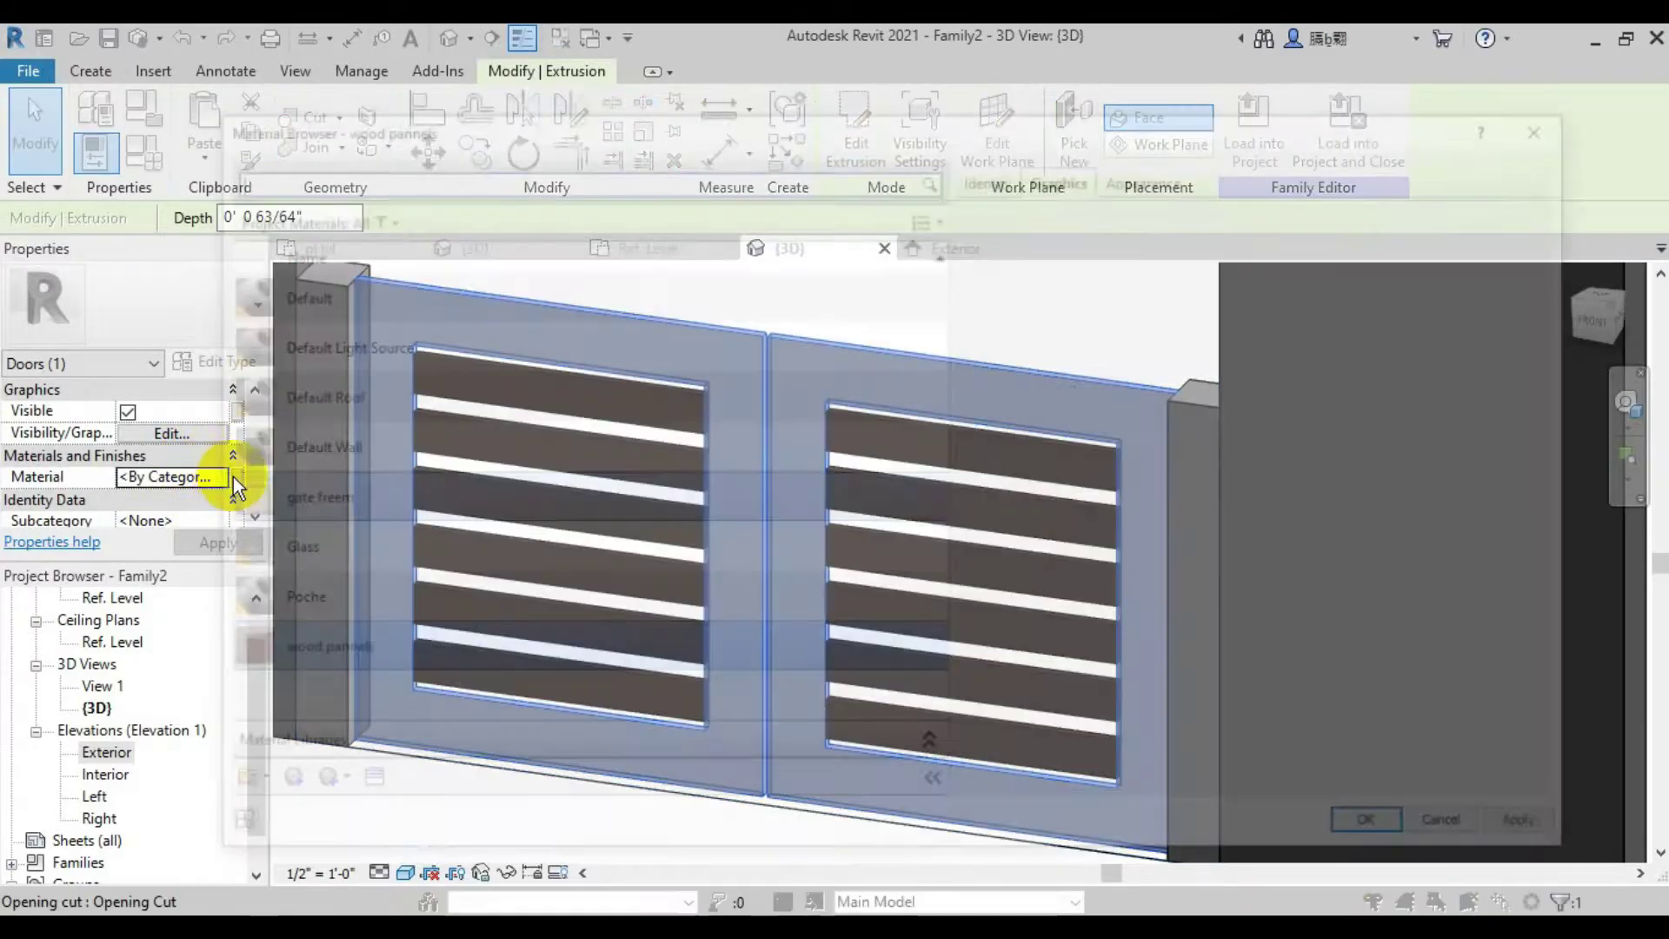
{"action": "left_click", "coordinate": [435, 498]}
{"action": "left_click", "coordinate": [1382, 832]}
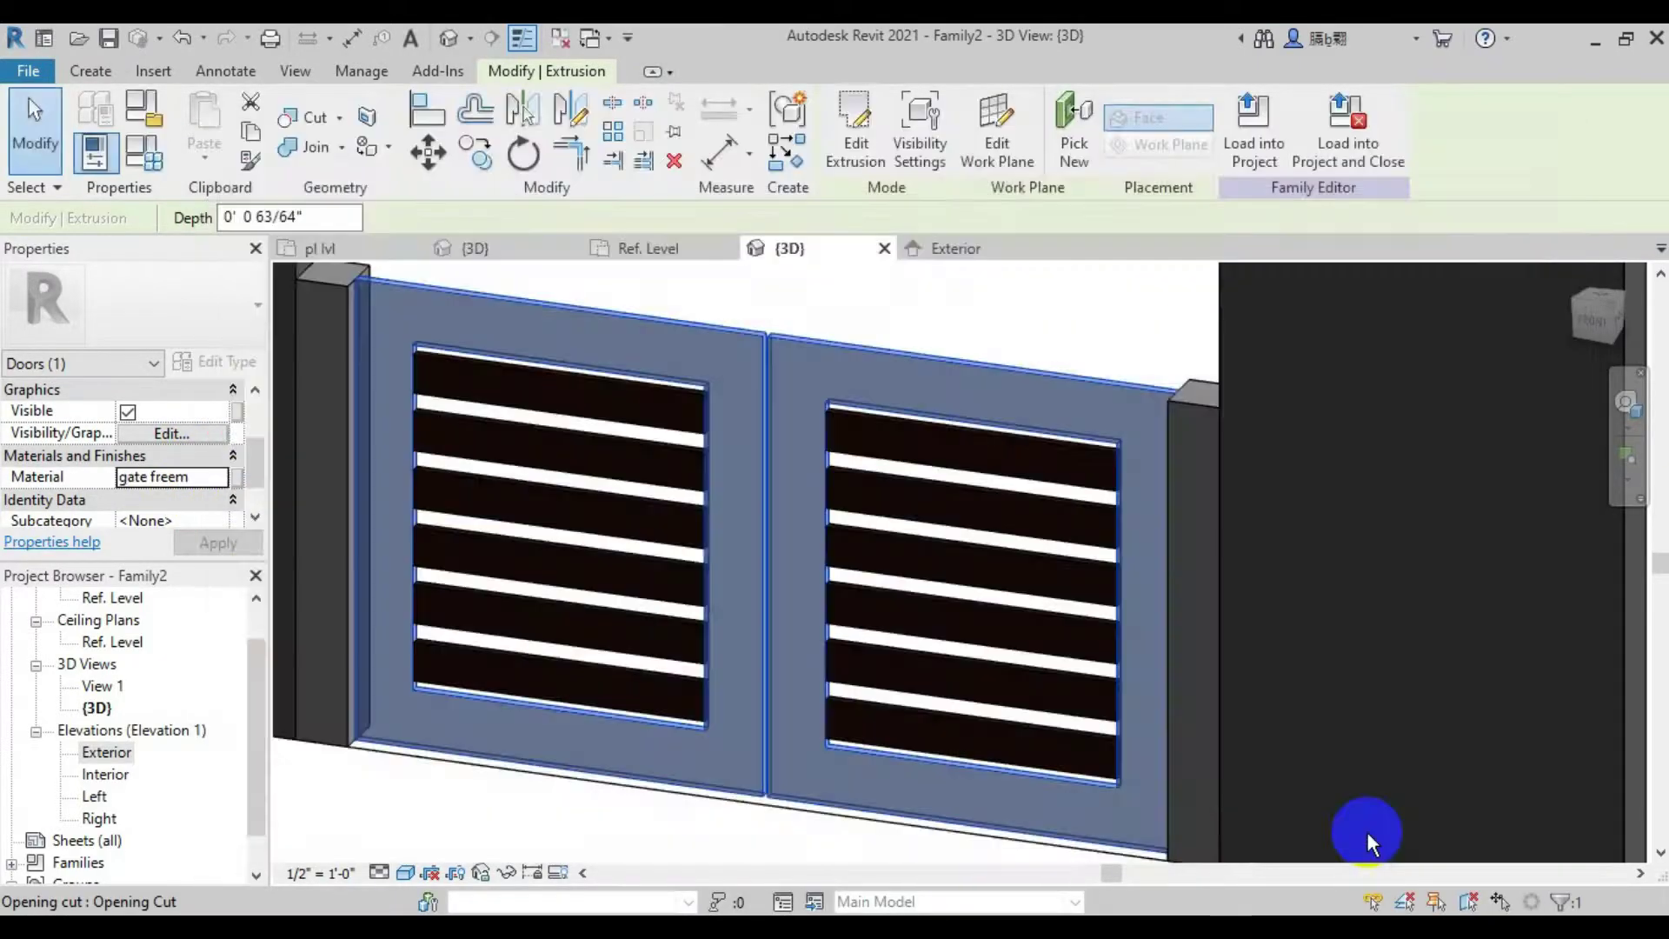
Change the louvre extrusions' material to gate freem
{"action": "left_click", "coordinate": [1056, 302]}
{"action": "left_click", "coordinate": [402, 369]}
{"action": "scroll", "coordinate": [209, 443], "scroll_direction": "down", "scroll_amount": 3}
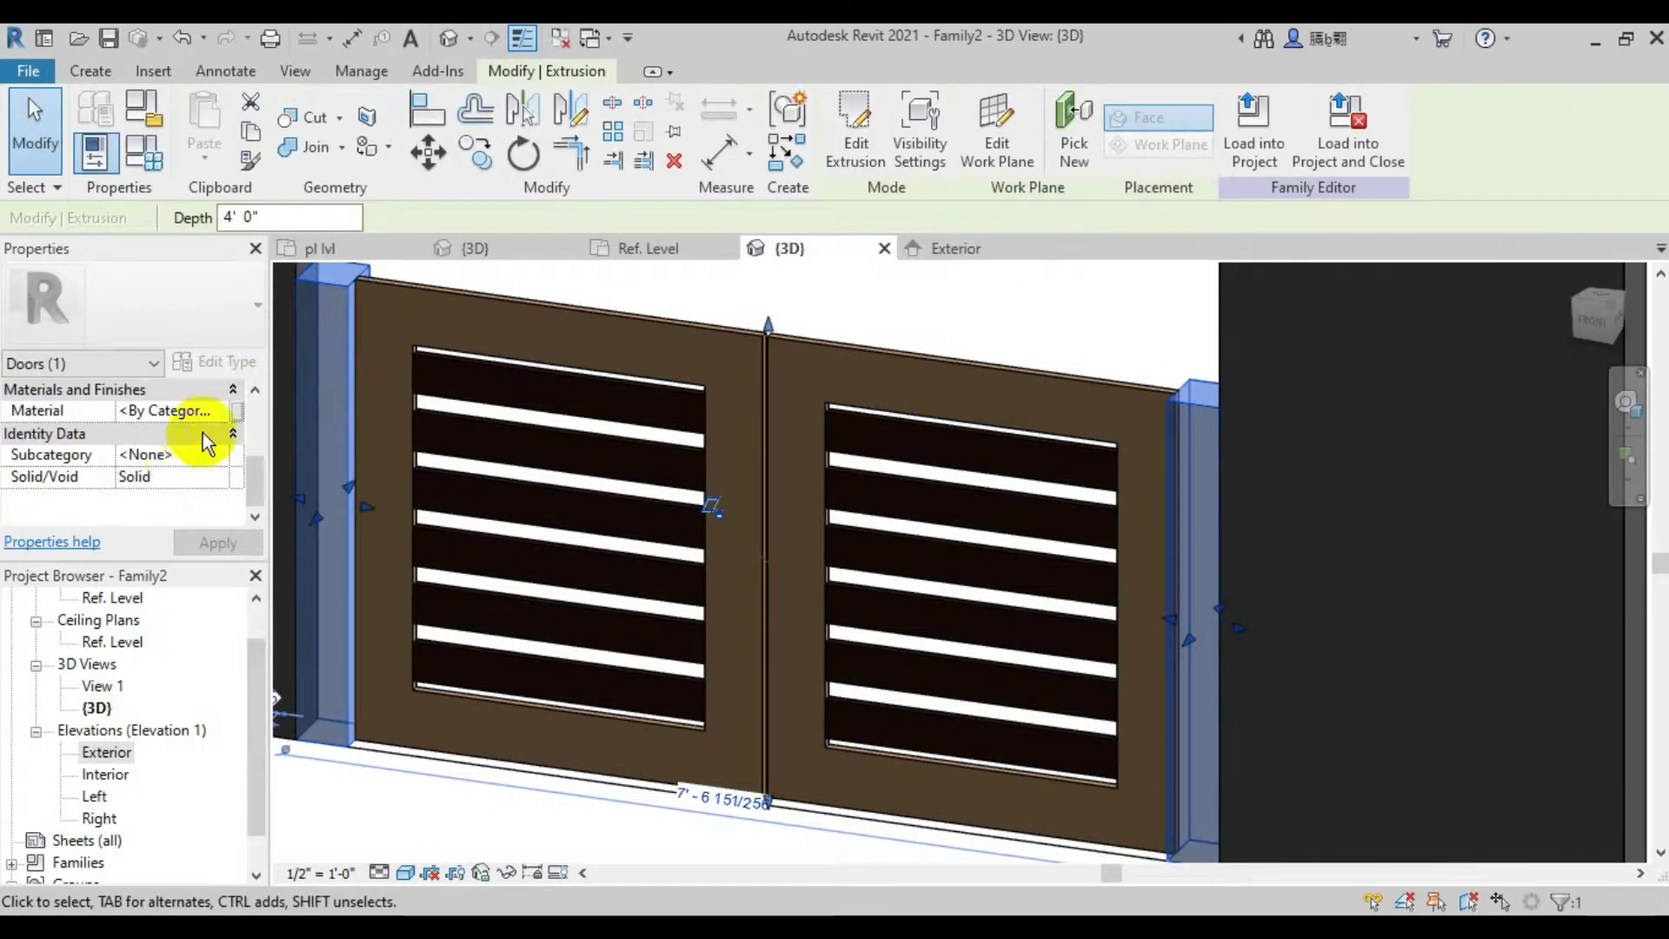
{"action": "left_click", "coordinate": [221, 408]}
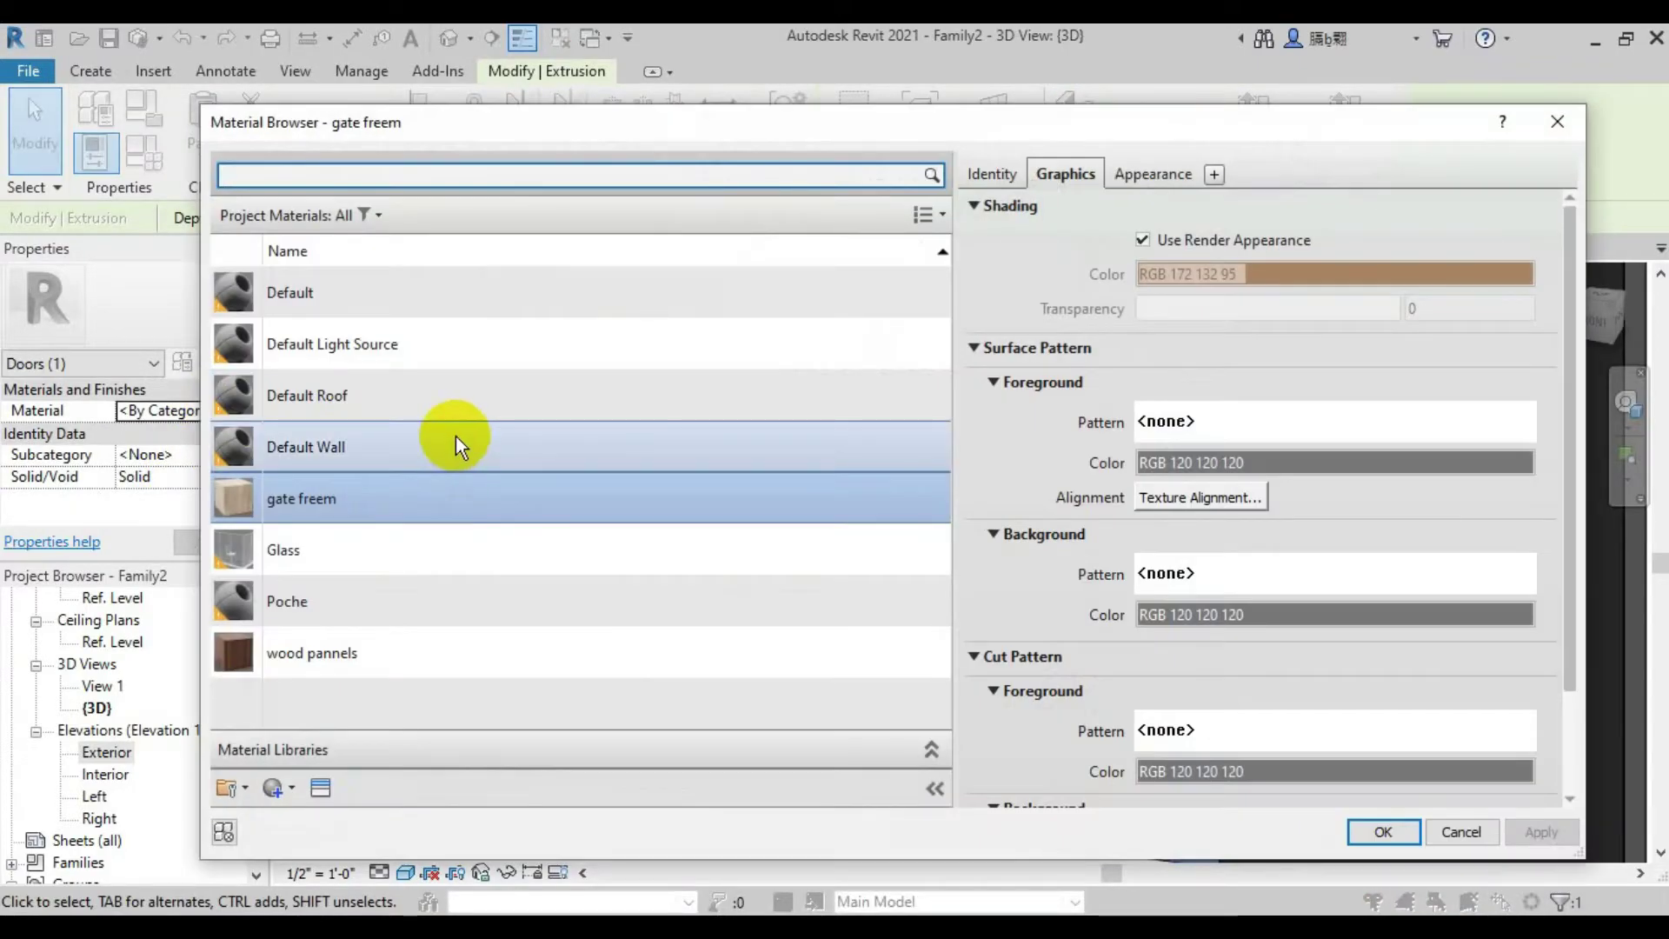
{"action": "left_click", "coordinate": [1552, 113]}
{"action": "scroll", "coordinate": [1173, 447], "scroll_direction": "down", "scroll_amount": 3}
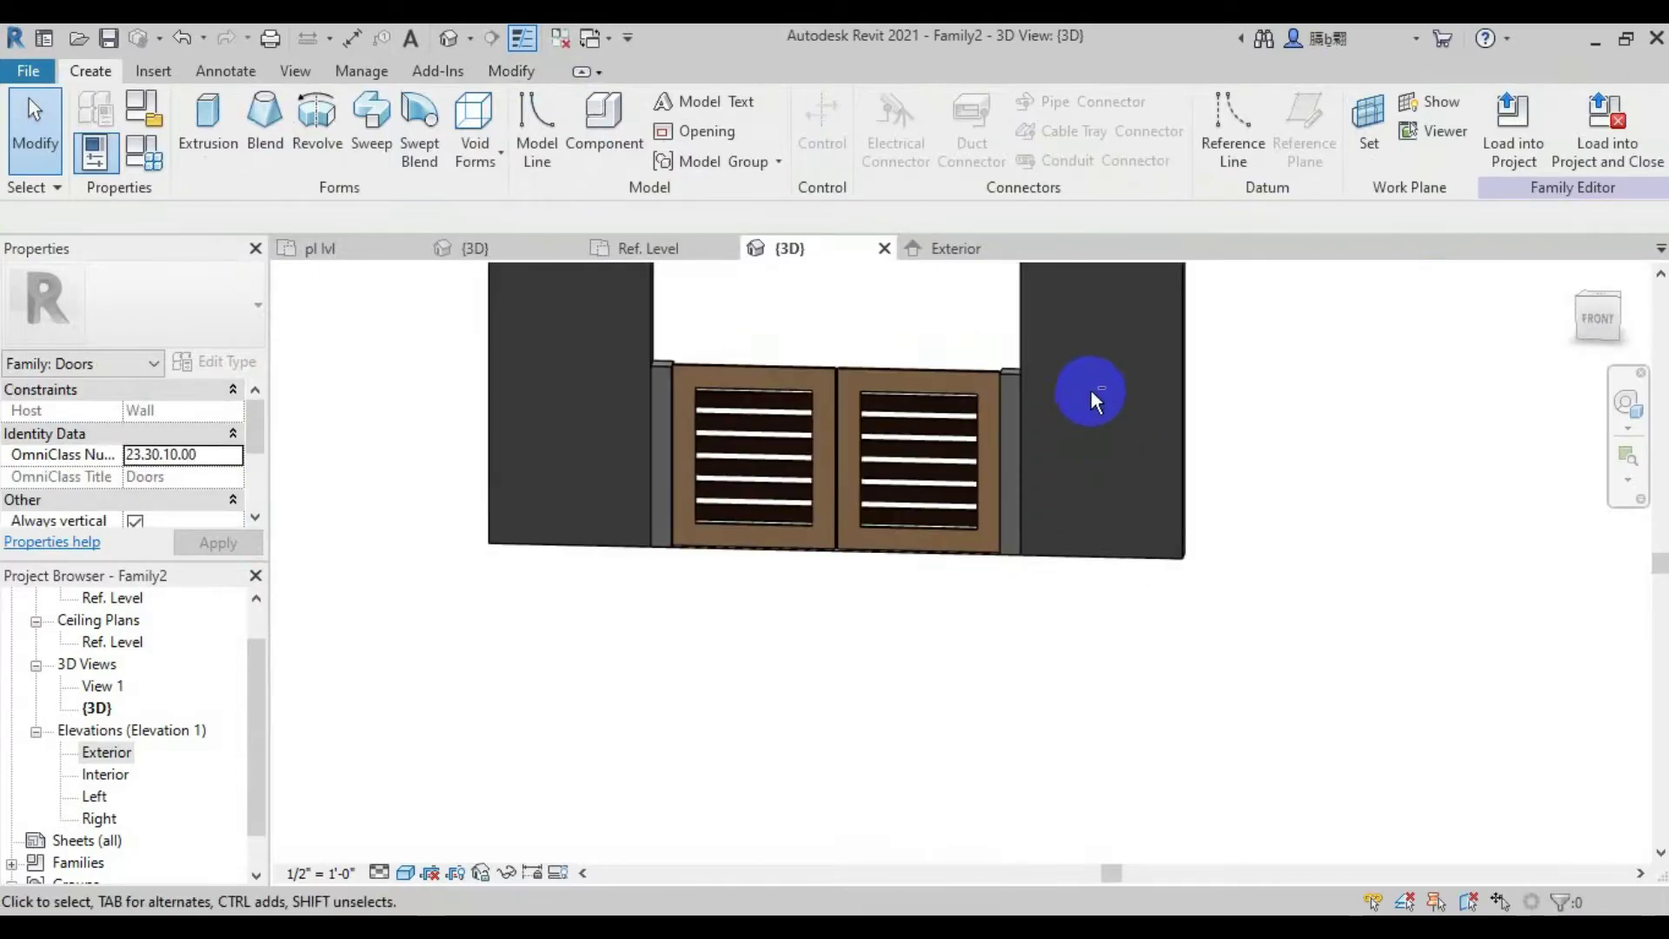
Set the gate Width parameter to 5' in Family Types and apply it
{"action": "scroll", "coordinate": [1087, 366], "scroll_direction": "up", "scroll_amount": 3}
{"action": "middle_click_drag", "start_coordinate": [847, 520], "coordinate": [765, 520], "text": "shift"}
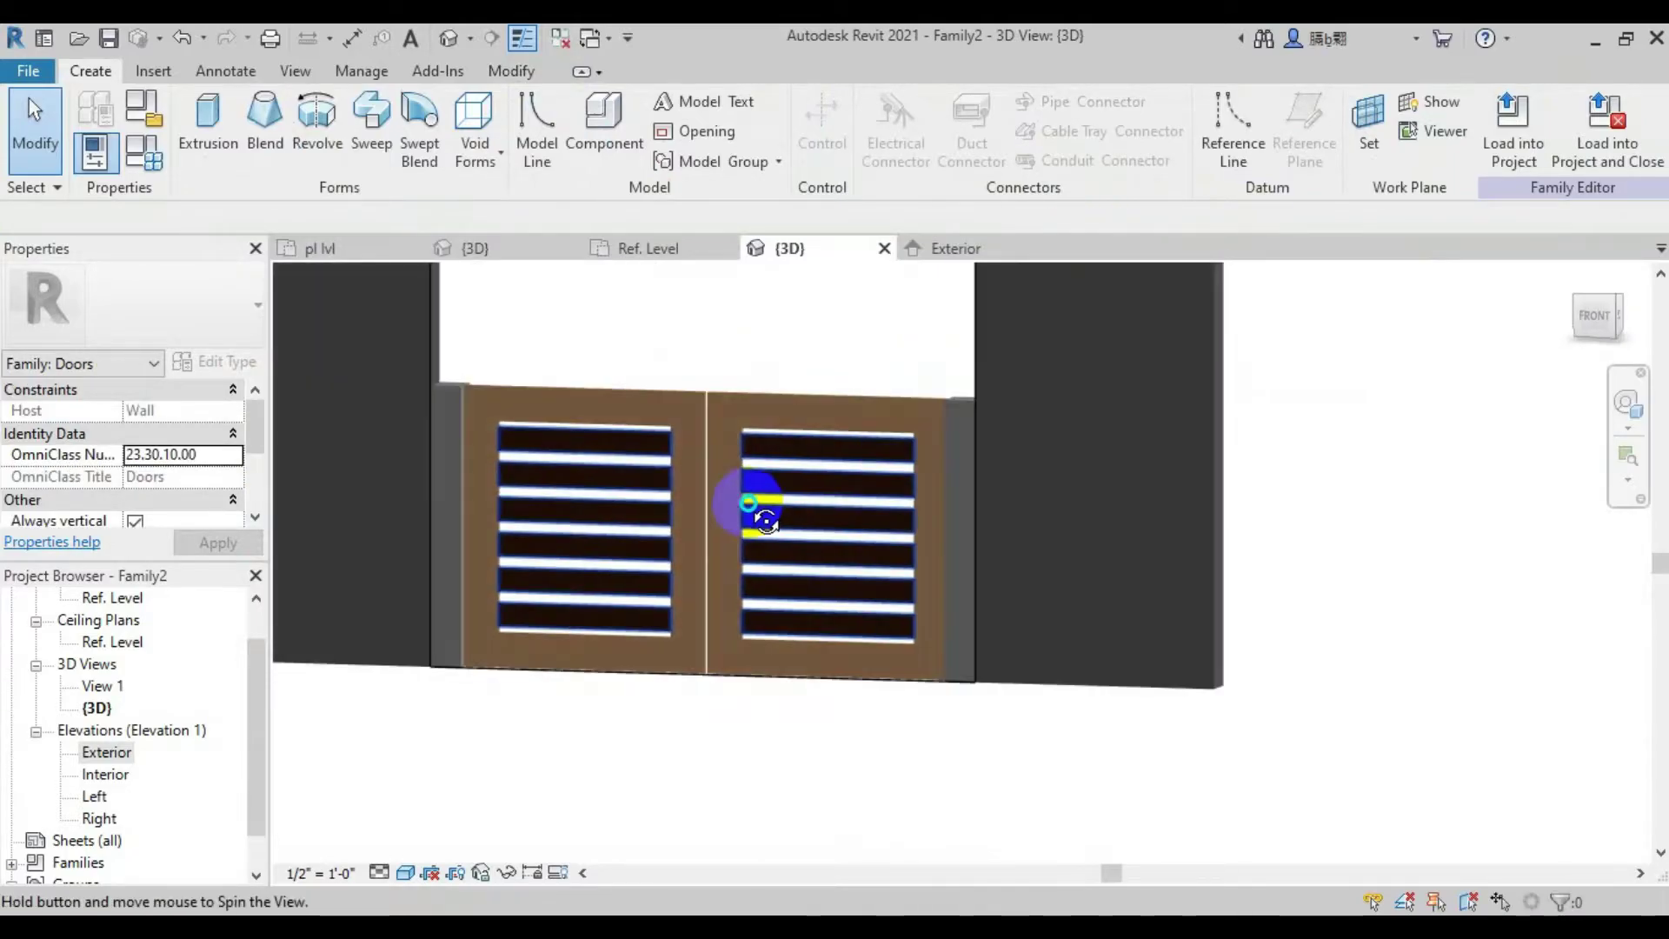
{"action": "left_click", "coordinate": [143, 108]}
{"action": "left_click", "coordinate": [1283, 556]}
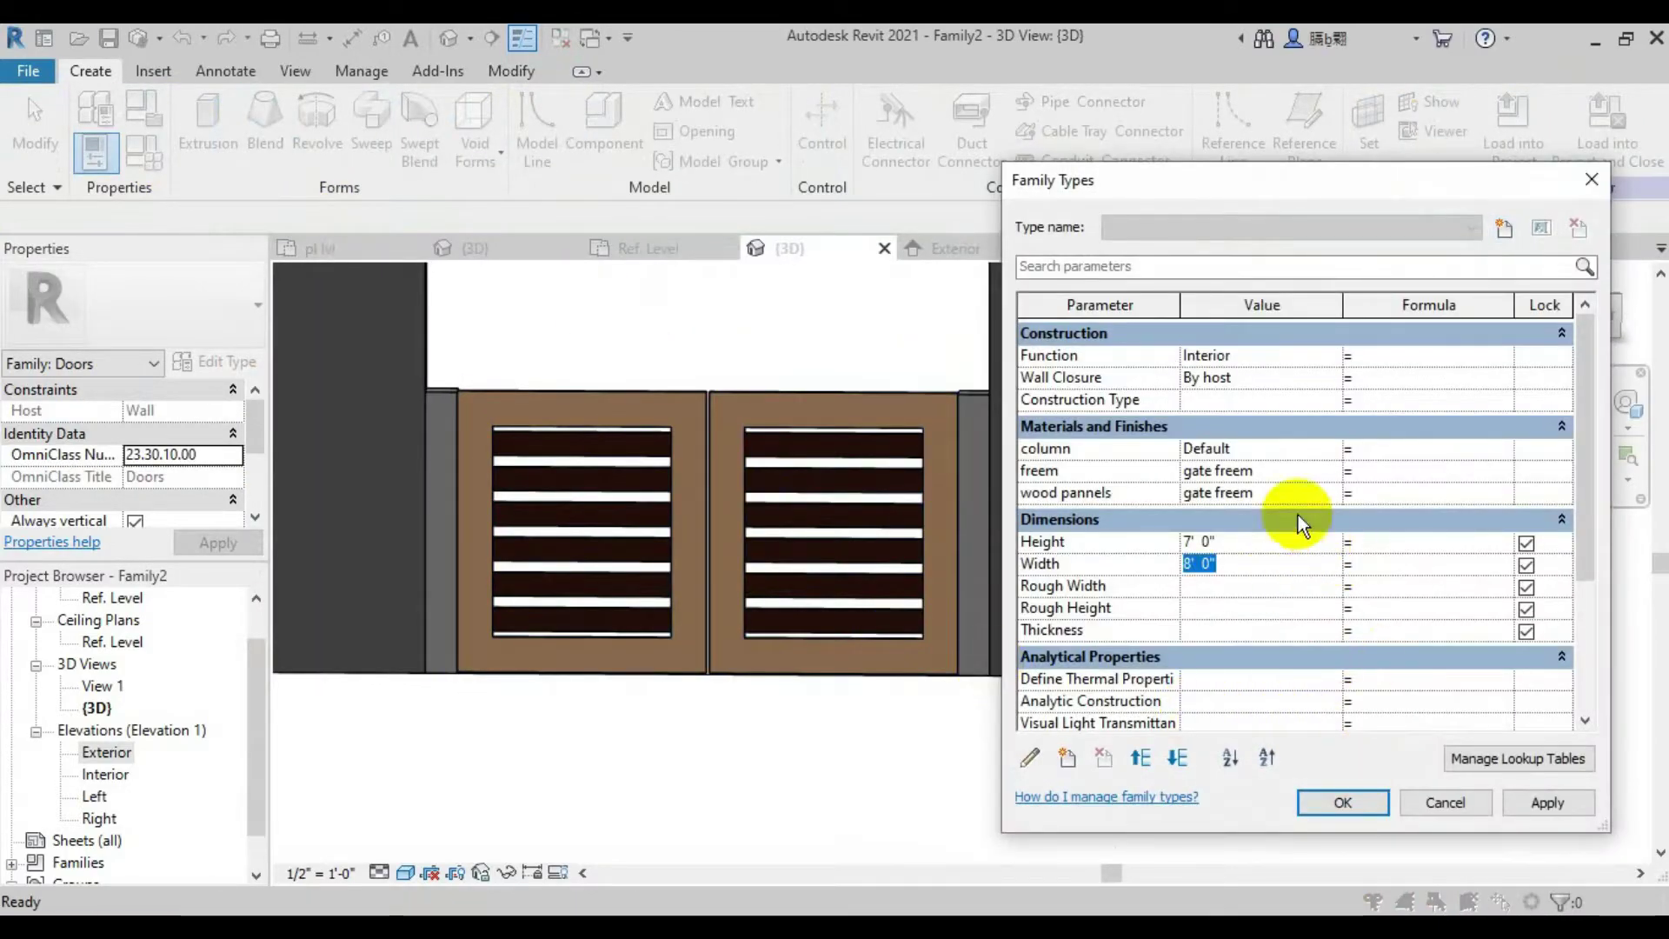
{"action": "type", "text": "5"}
{"action": "left_click", "coordinate": [1578, 801]}
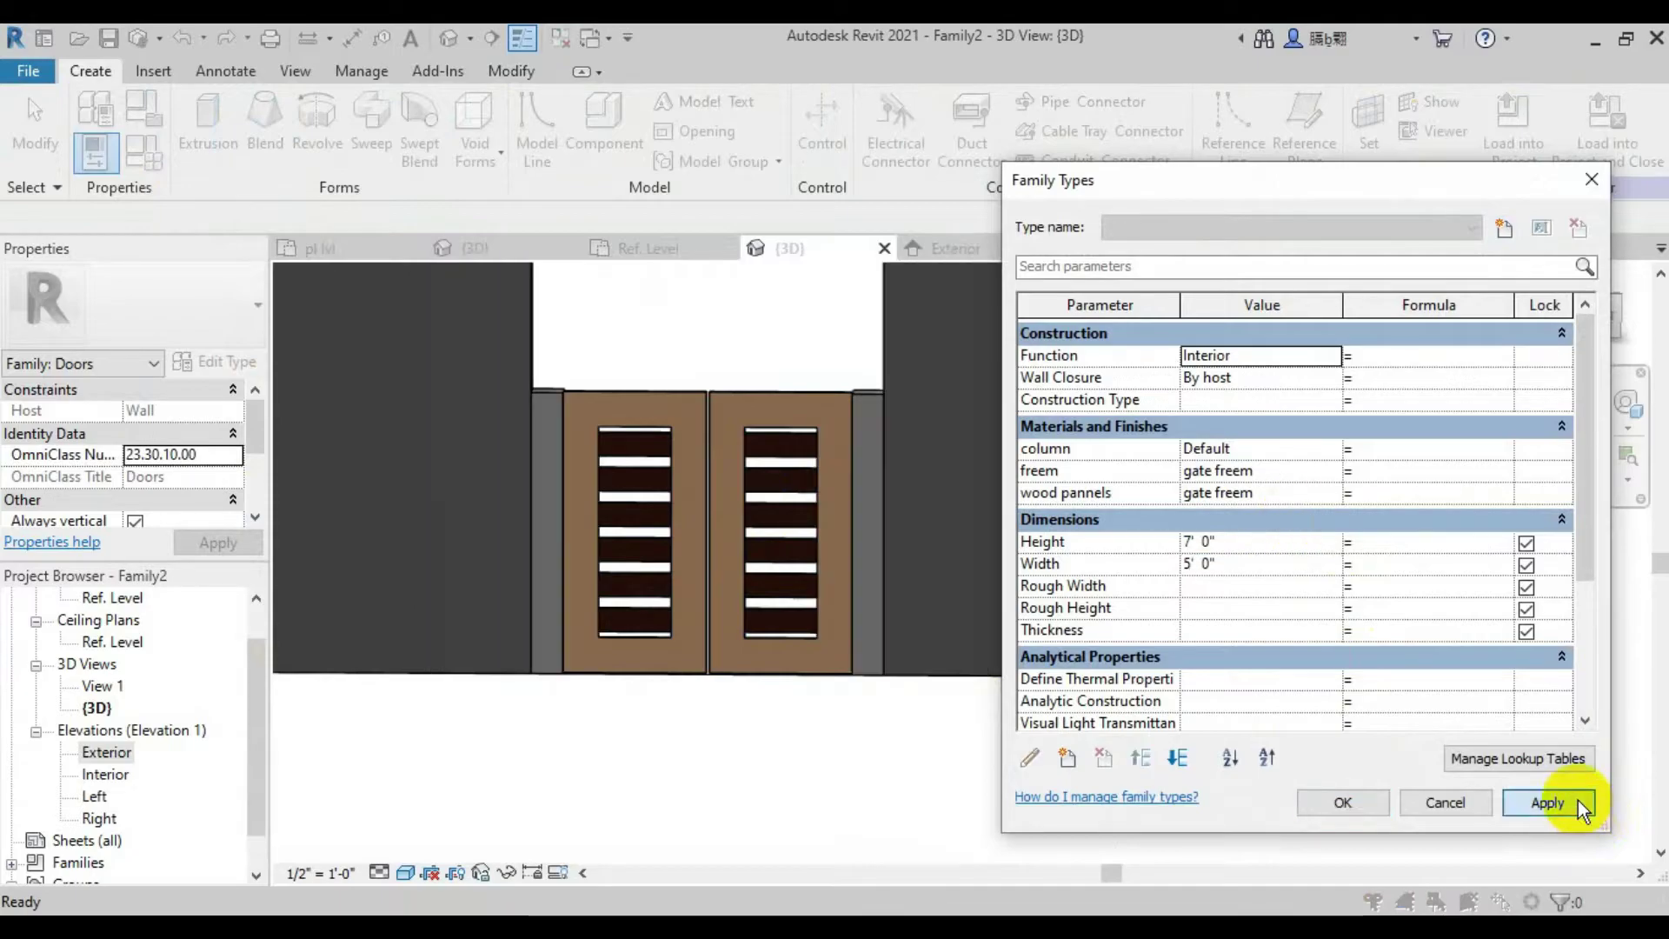
Flex the Width to 10' and back to 5', then accept Family Types
{"action": "type", "text": "10"}
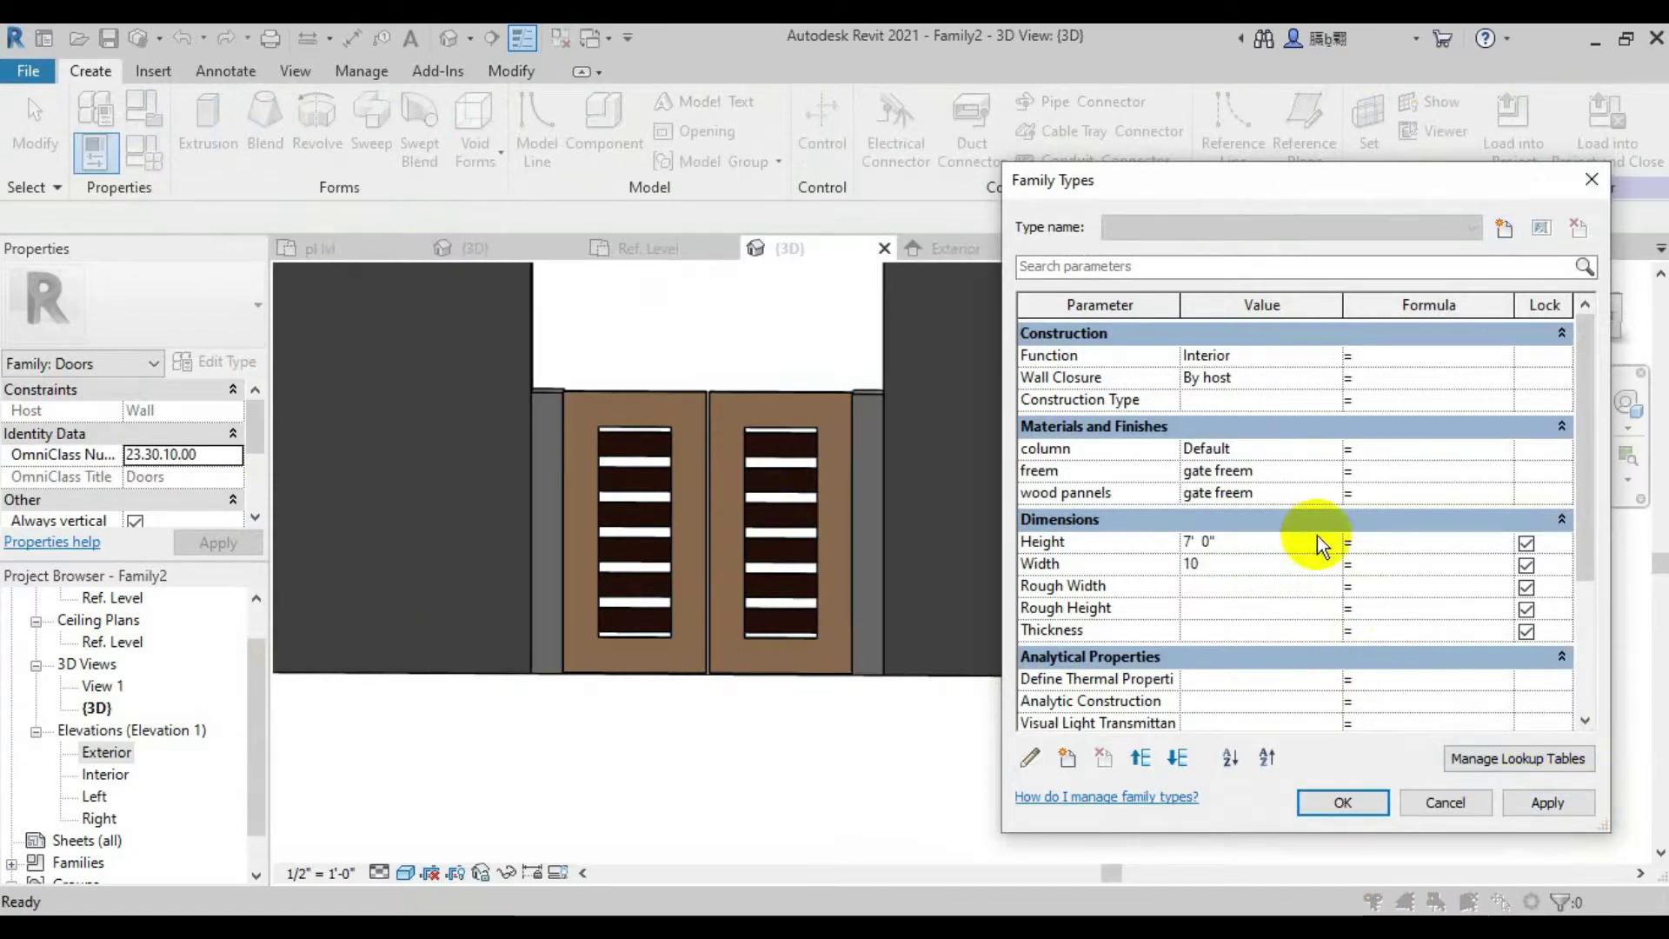
{"action": "left_click", "coordinate": [1538, 801]}
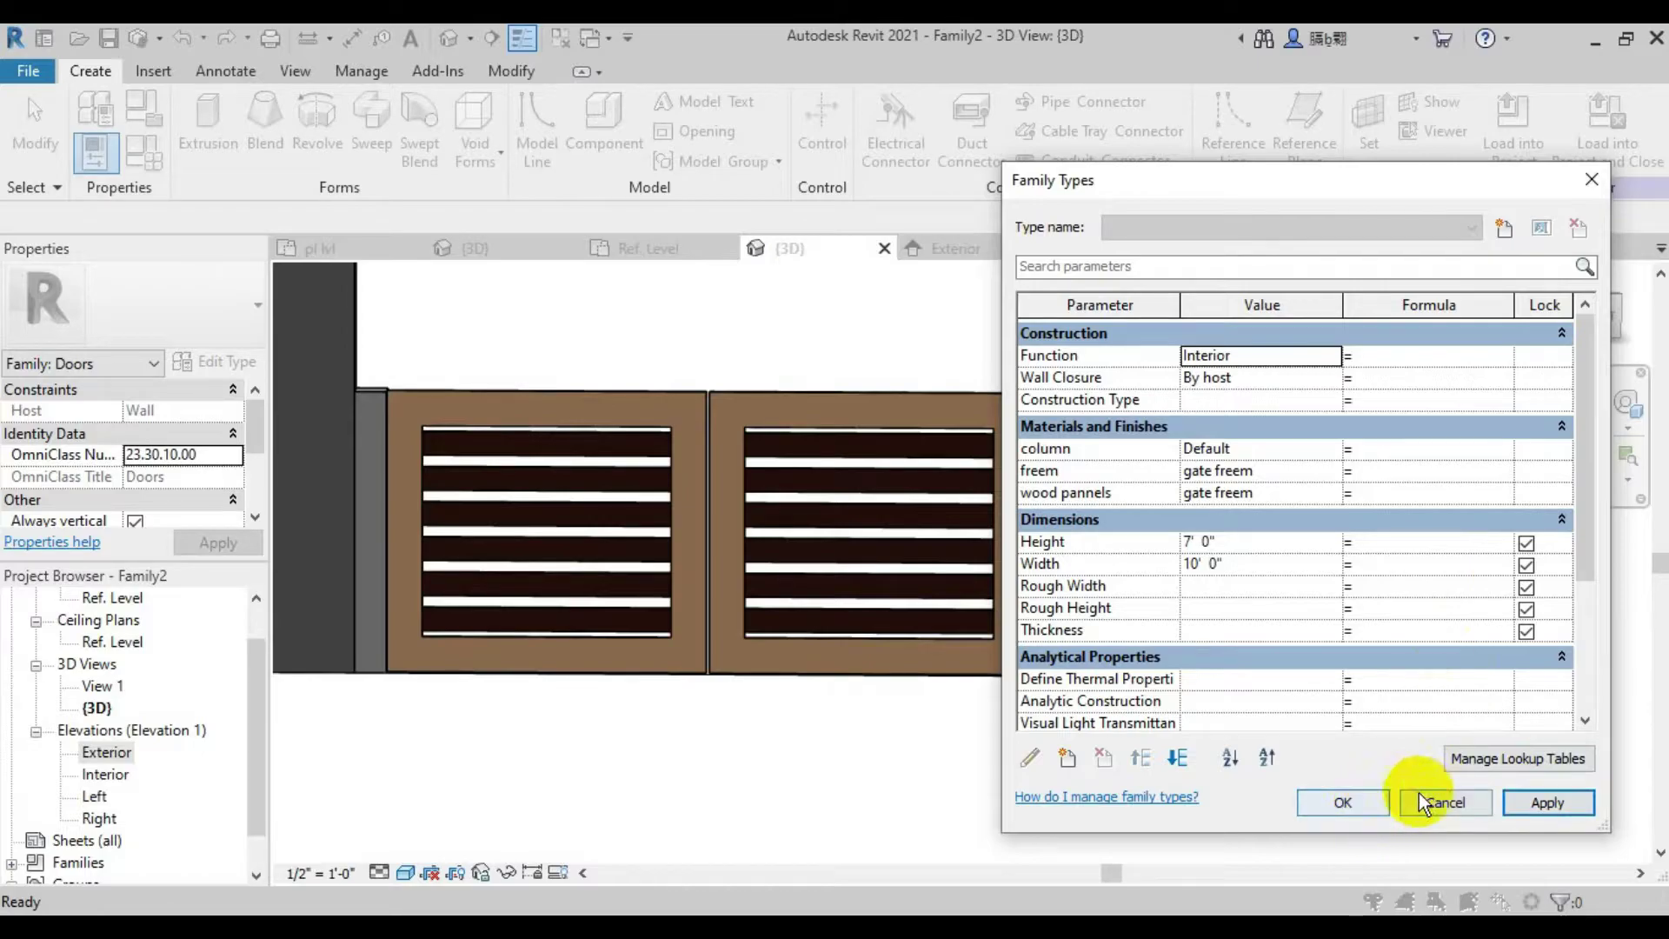
{"action": "left_click", "coordinate": [1263, 561]}
{"action": "type", "text": "5"}
{"action": "left_click", "coordinate": [1547, 803]}
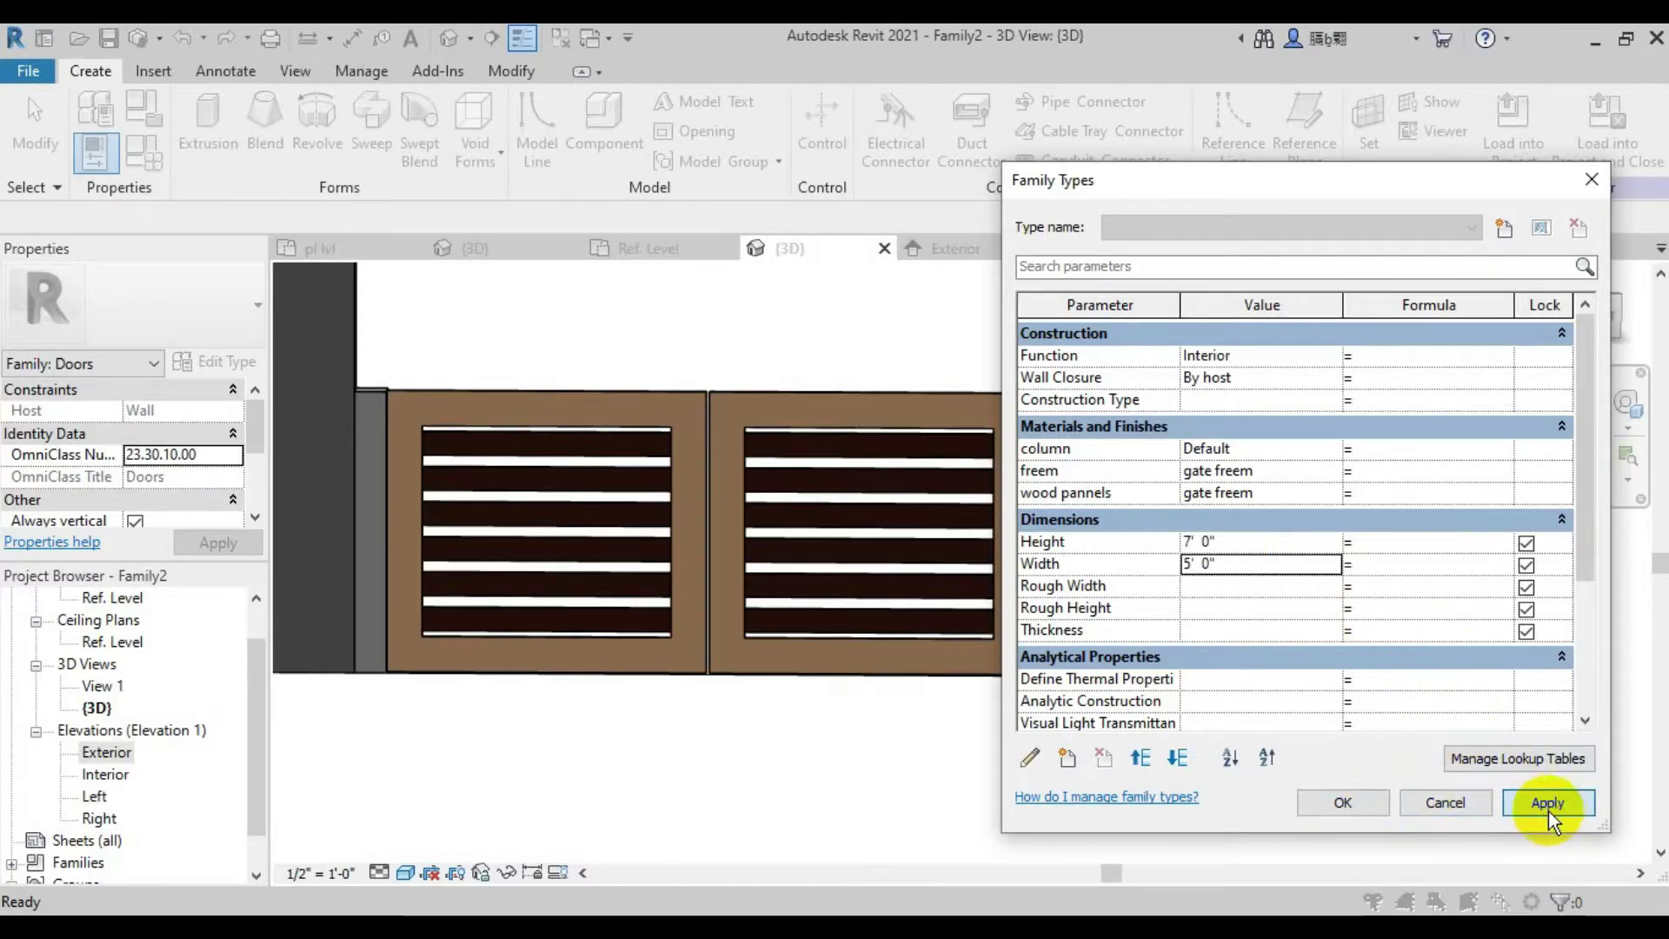
{"action": "left_click", "coordinate": [1343, 803]}
{"action": "left_click", "coordinate": [716, 477]}
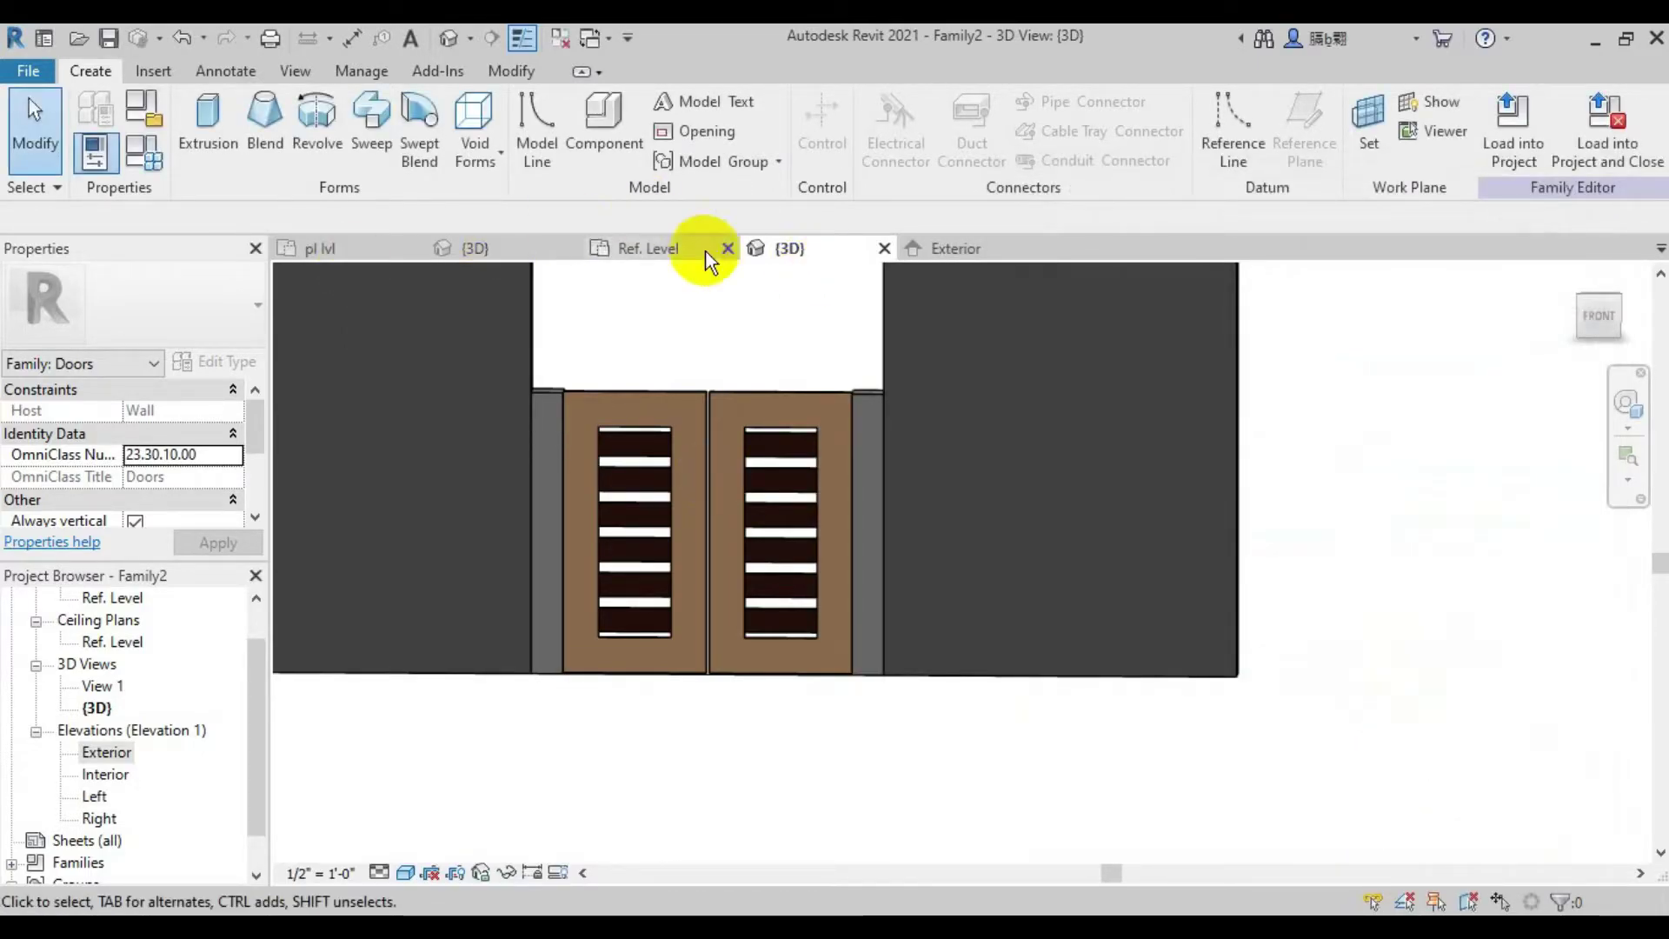
{"action": "left_click", "coordinate": [841, 527]}
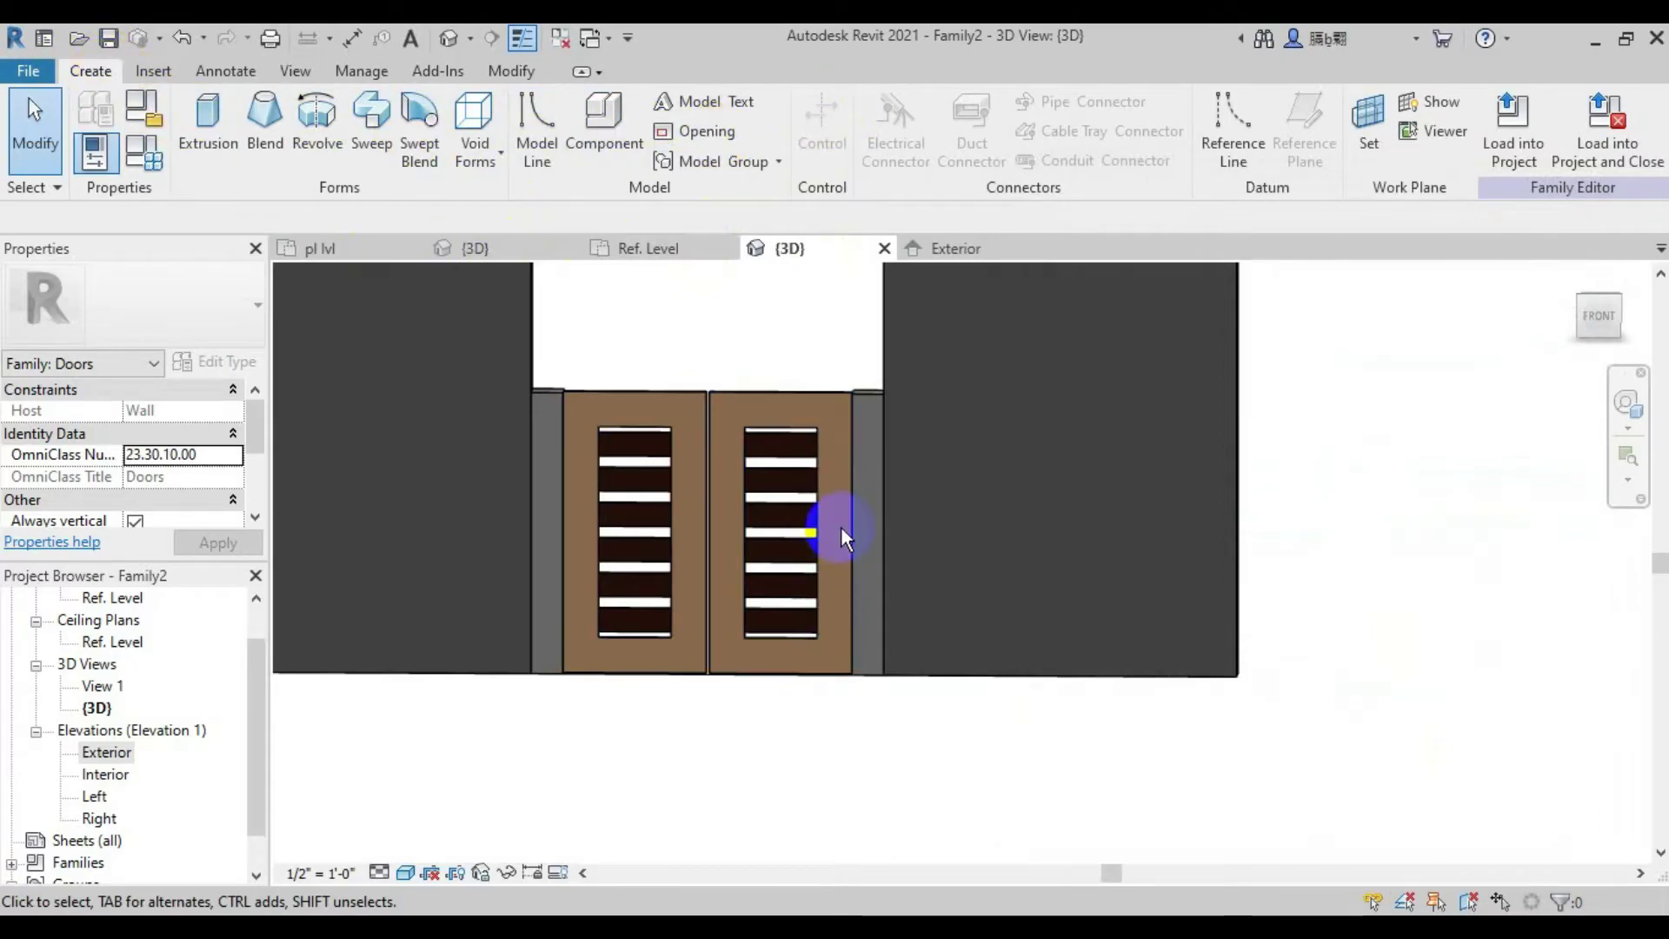
{"action": "scroll", "coordinate": [839, 504], "scroll_direction": "up", "scroll_amount": 1}
Select the louvre pane extrusion and enter its sketch editing mode
{"action": "left_click", "coordinate": [895, 422]}
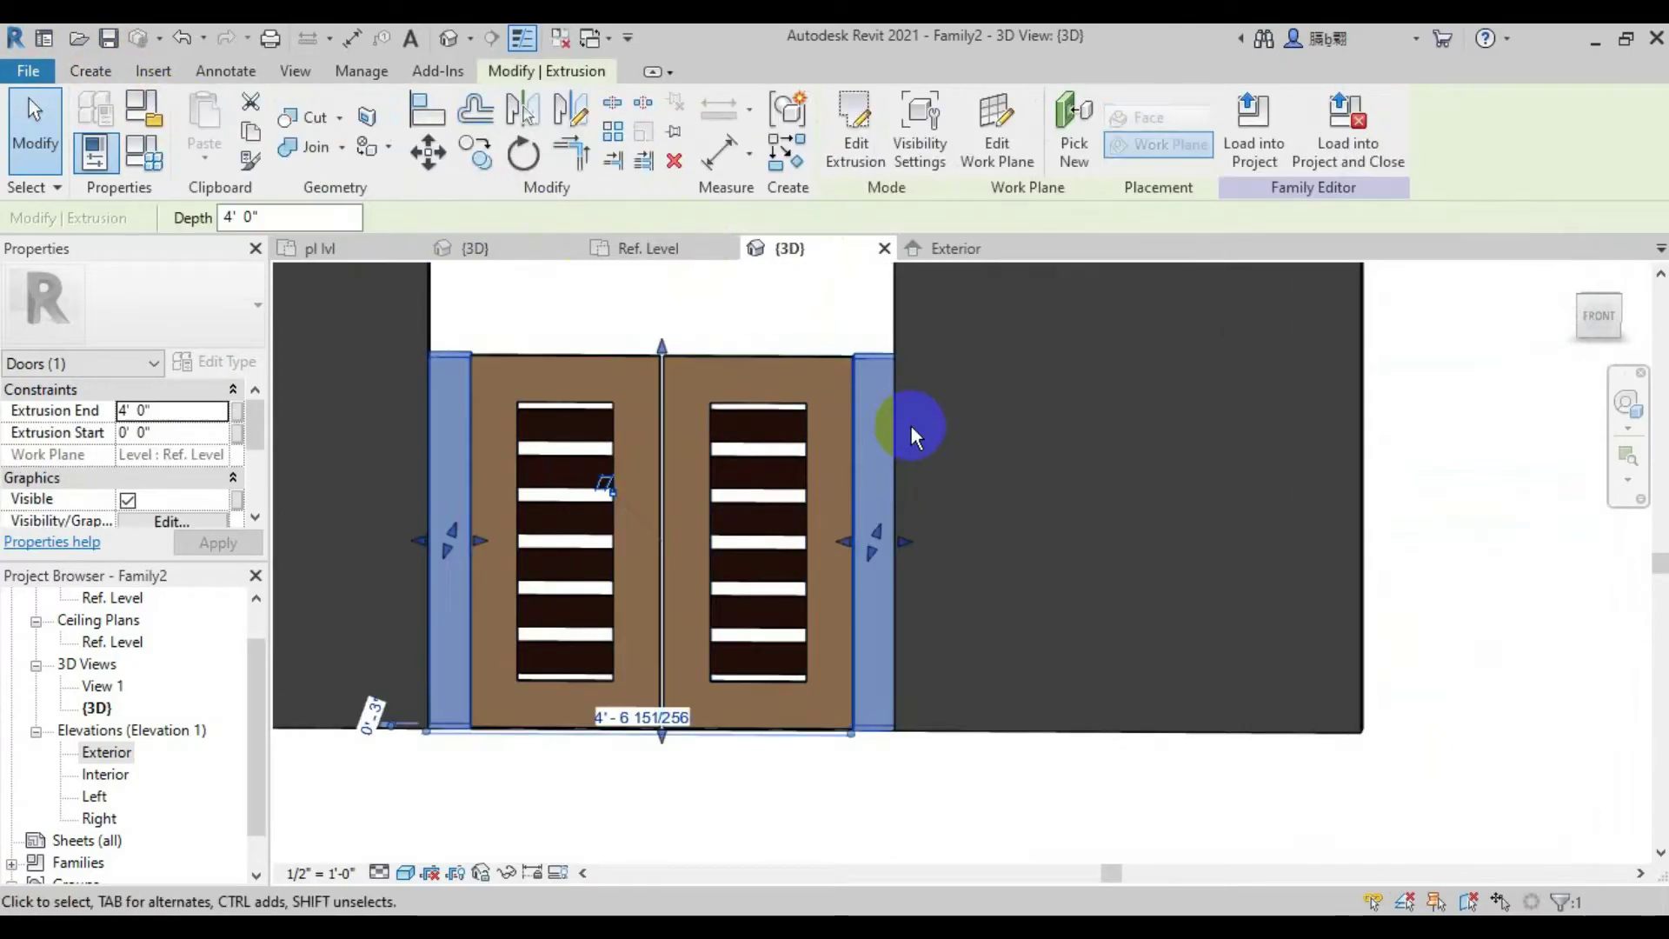
{"action": "left_click", "coordinate": [781, 389]}
{"action": "scroll", "coordinate": [573, 461], "scroll_direction": "up", "scroll_amount": 3}
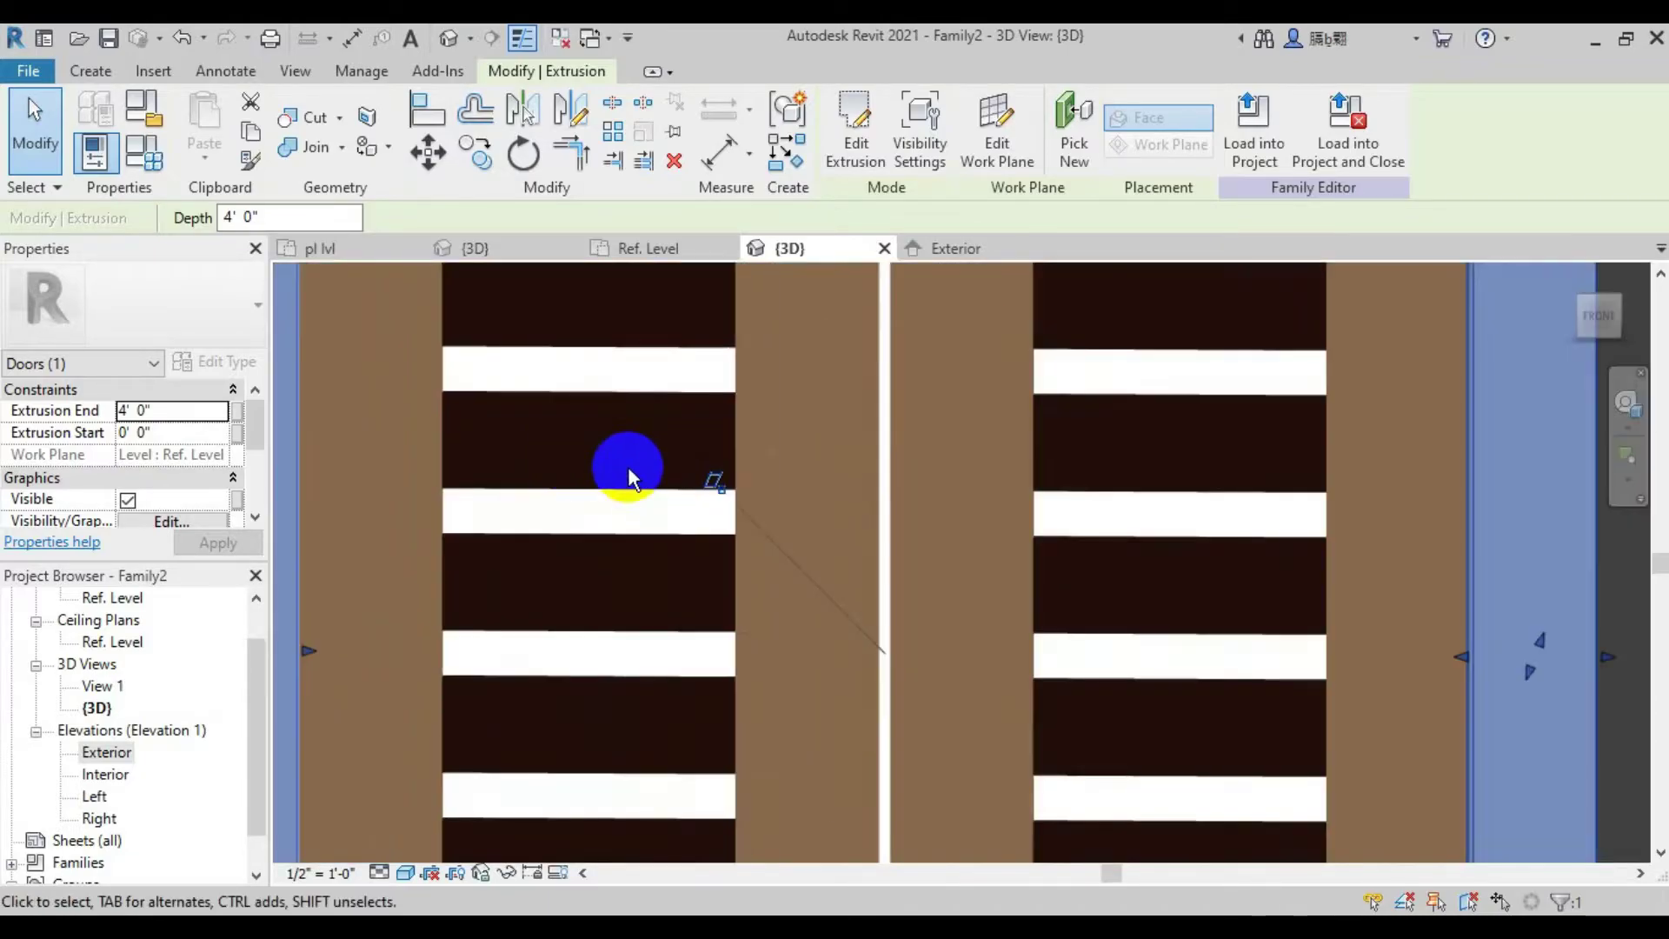
{"action": "left_click", "coordinate": [625, 492]}
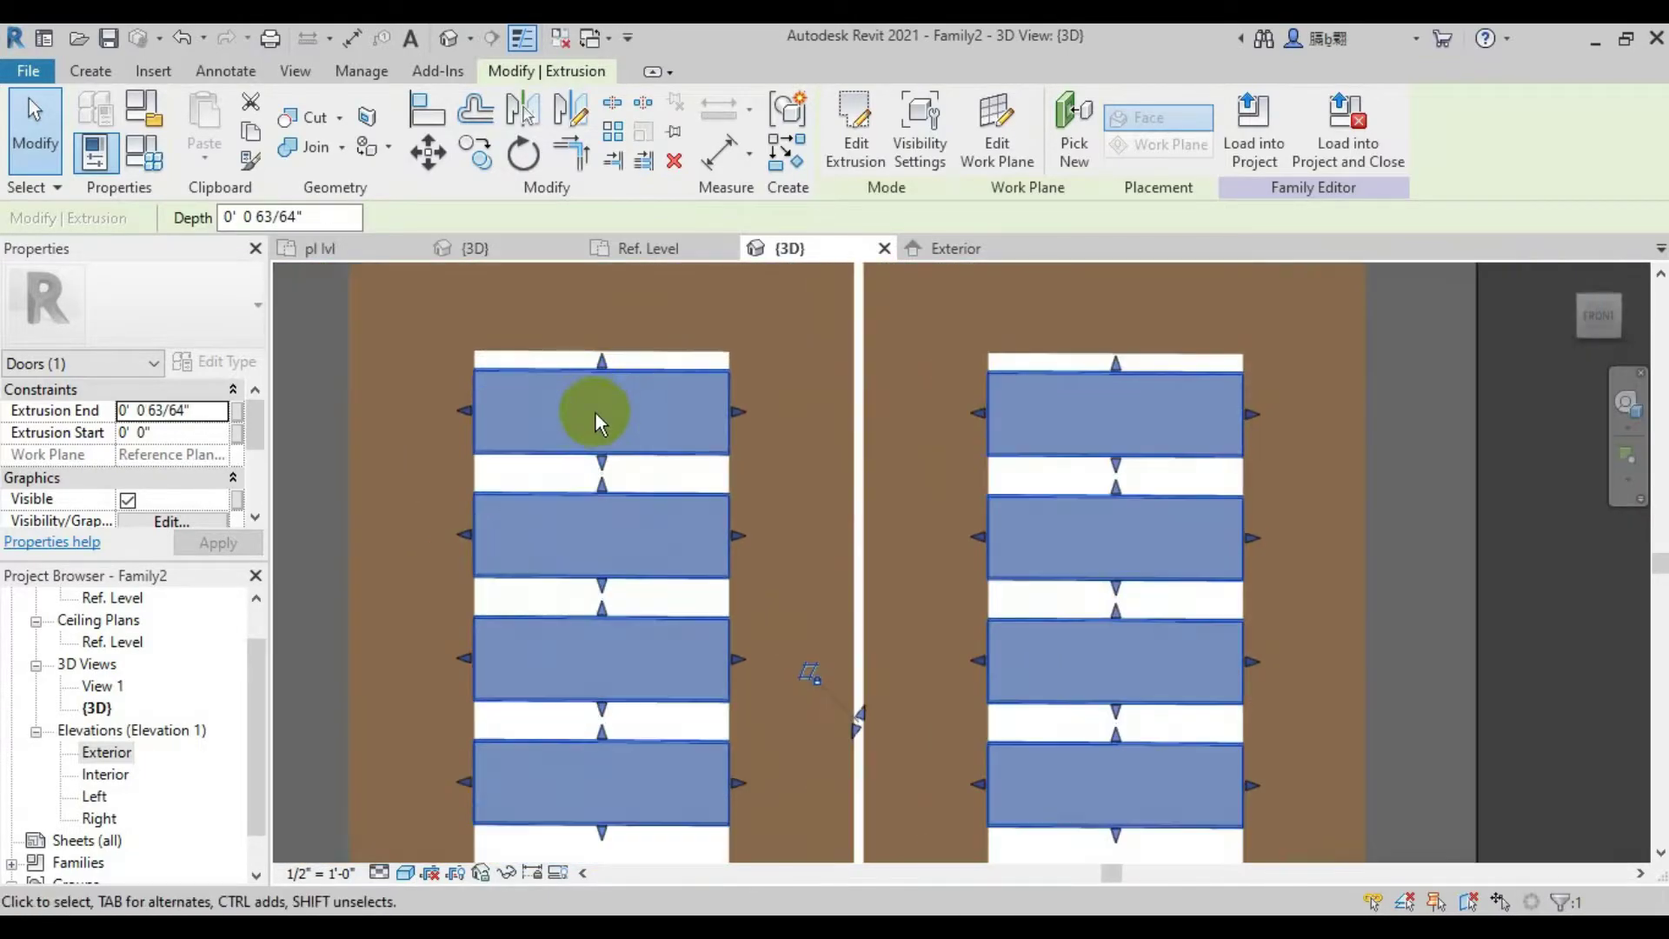
{"action": "scroll", "coordinate": [596, 414], "scroll_direction": "up", "scroll_amount": 3}
{"action": "left_click_drag", "start_coordinate": [600, 485], "coordinate": [609, 519]}
{"action": "key", "text": "ctrl+z"}
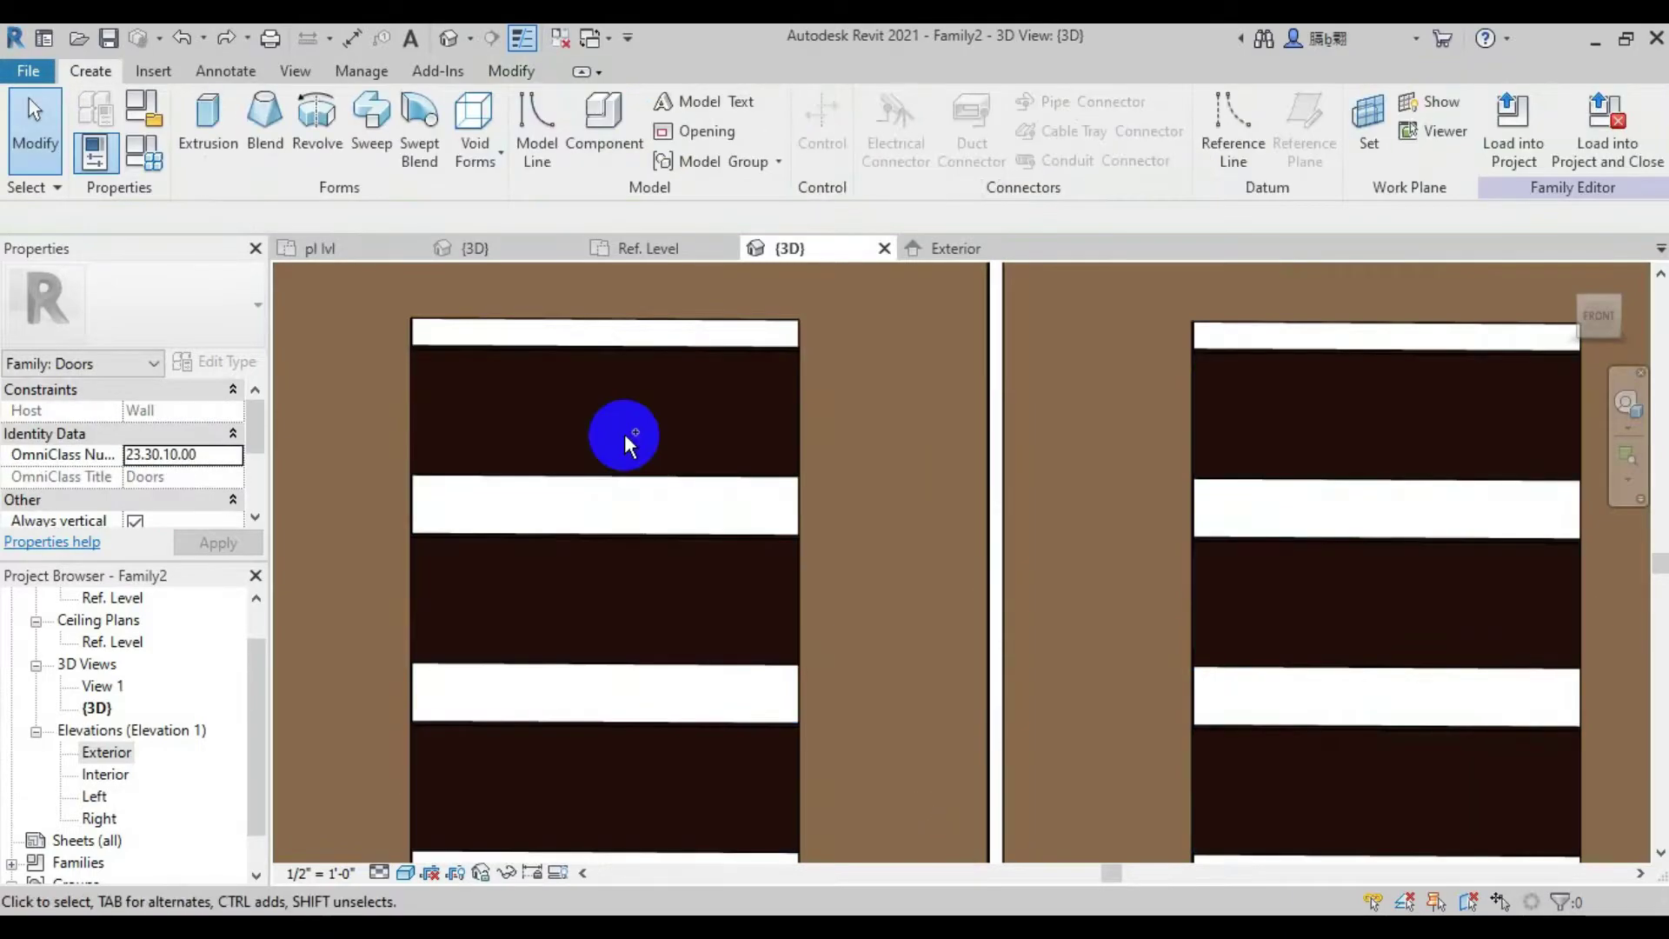
{"action": "left_click", "coordinate": [663, 346]}
{"action": "left_click", "coordinate": [856, 139]}
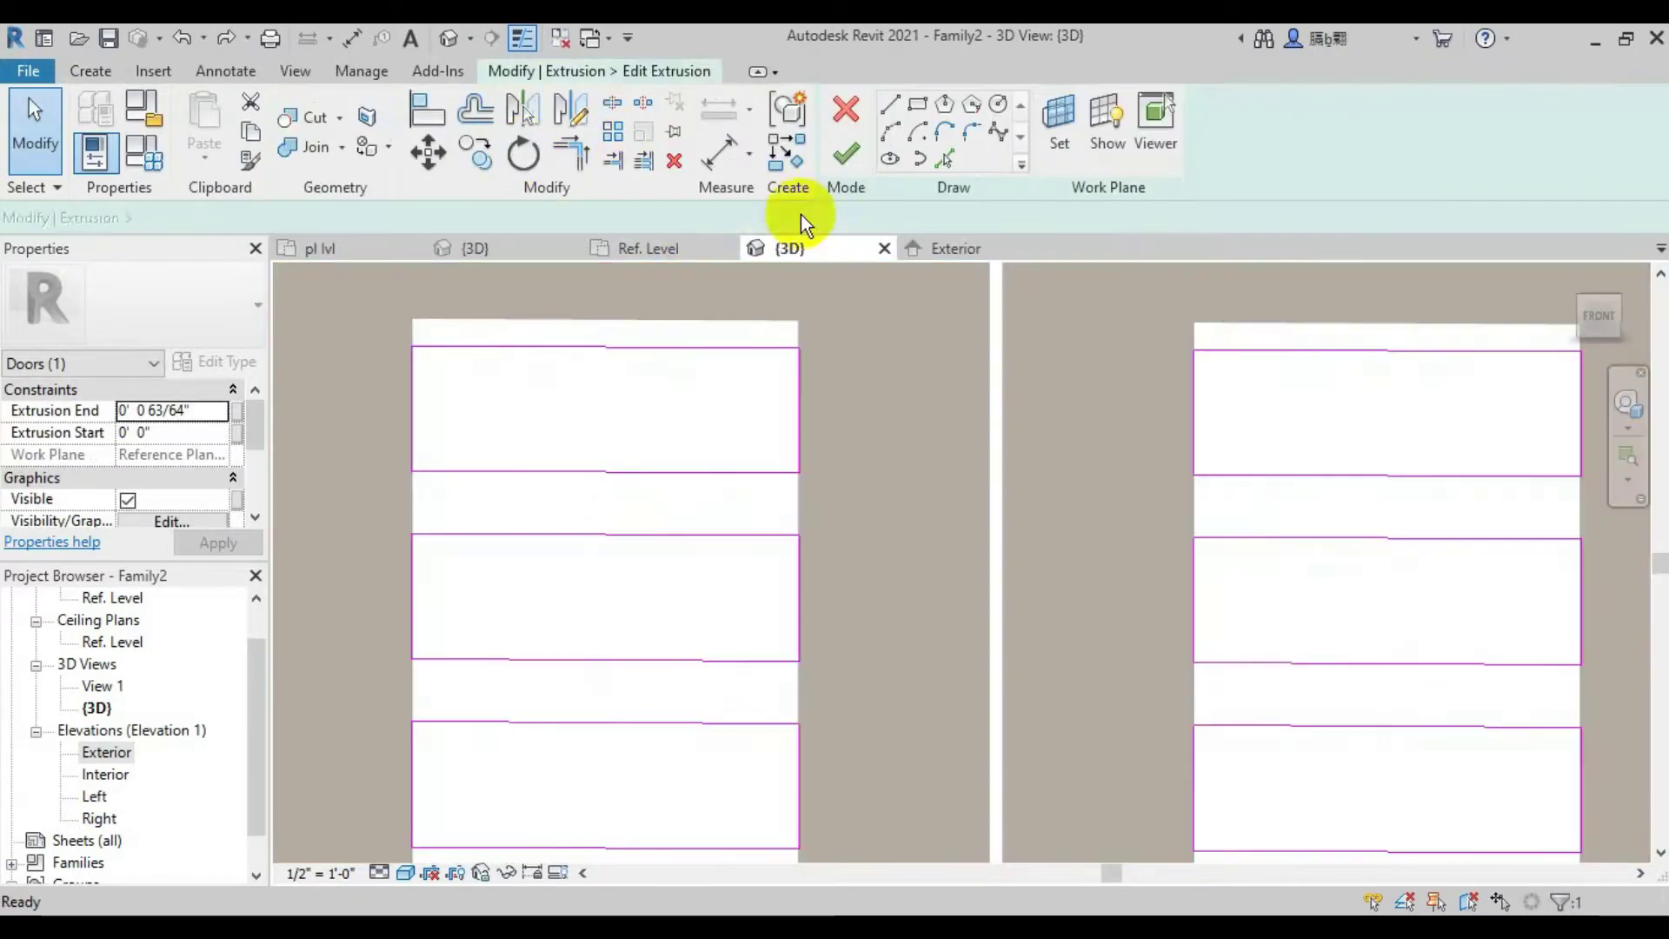
In the Exterior elevation, start an aligned dimension from the top louvre sketch line
{"action": "left_click", "coordinate": [951, 250]}
{"action": "scroll", "coordinate": [769, 427], "scroll_direction": "up", "scroll_amount": 2}
{"action": "scroll", "coordinate": [769, 428], "scroll_direction": "up", "scroll_amount": 2}
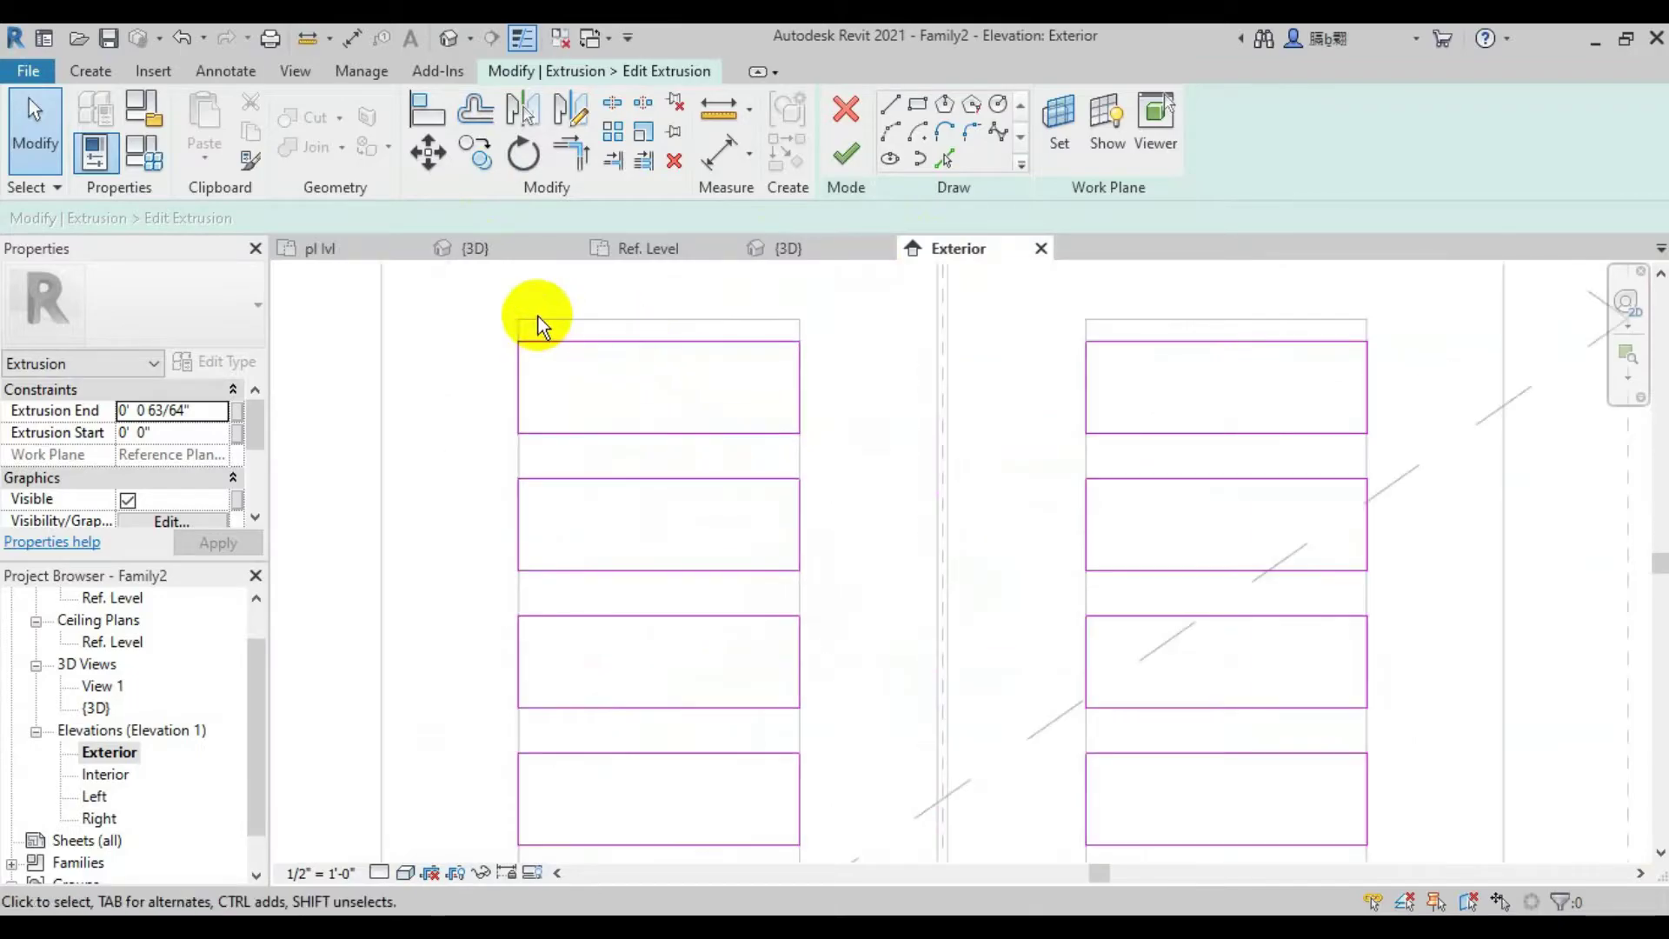
{"action": "left_click_drag", "start_coordinate": [487, 332], "coordinate": [824, 466]}
{"action": "scroll", "coordinate": [799, 421], "scroll_direction": "up", "scroll_amount": 2}
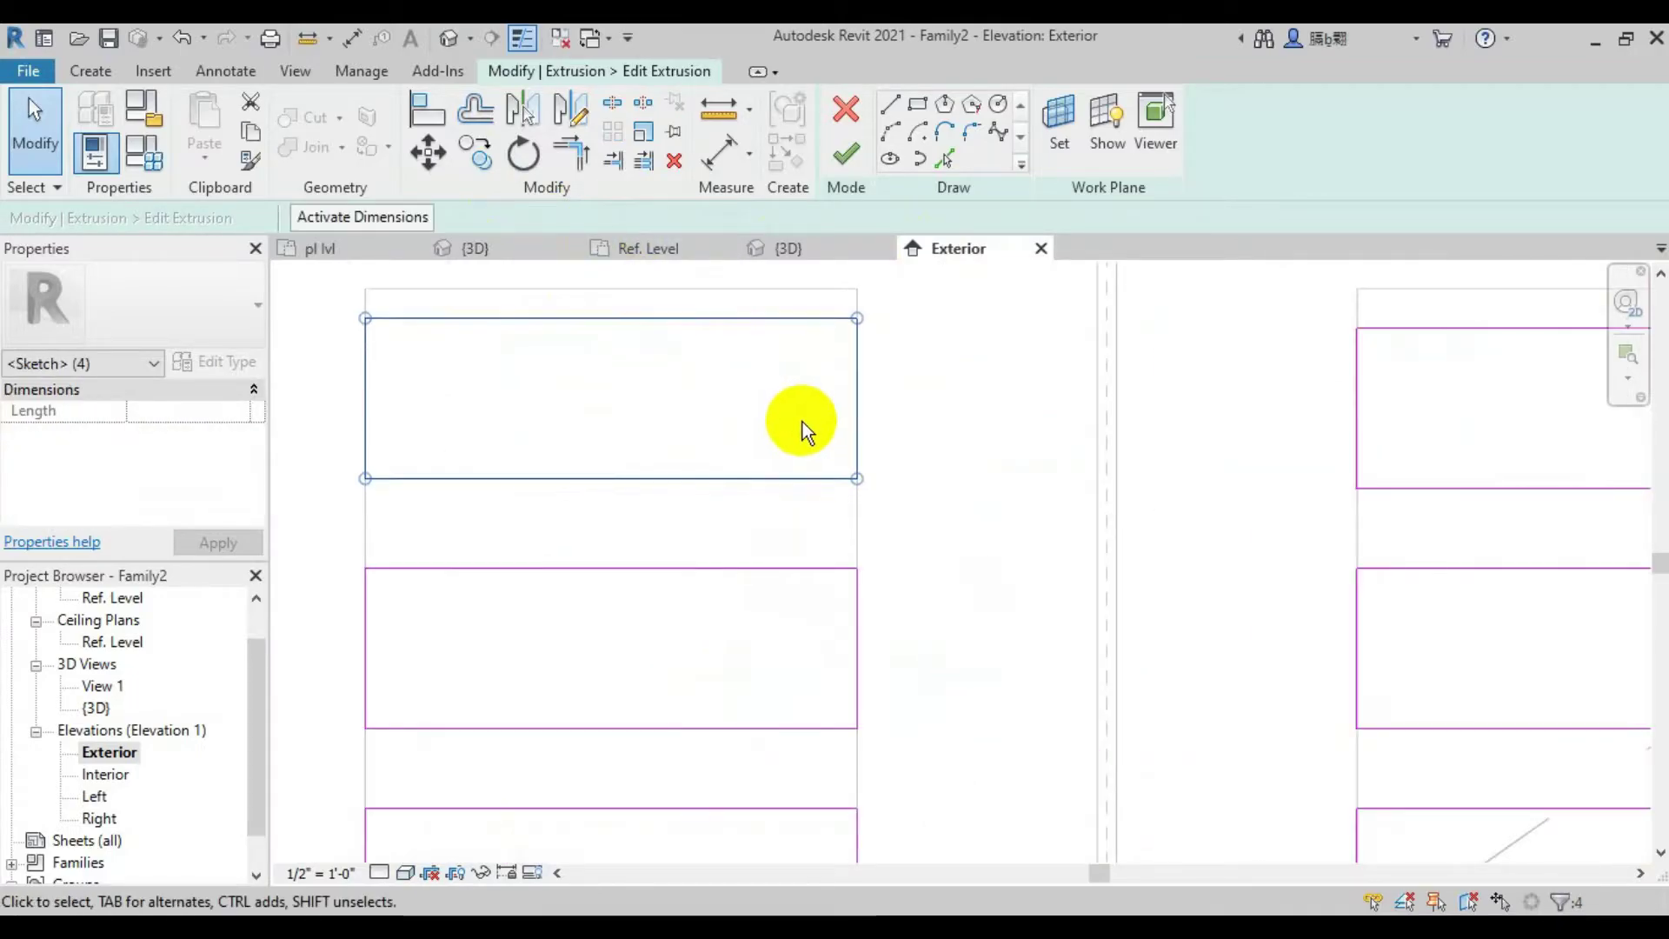
{"action": "left_click", "coordinate": [802, 419]}
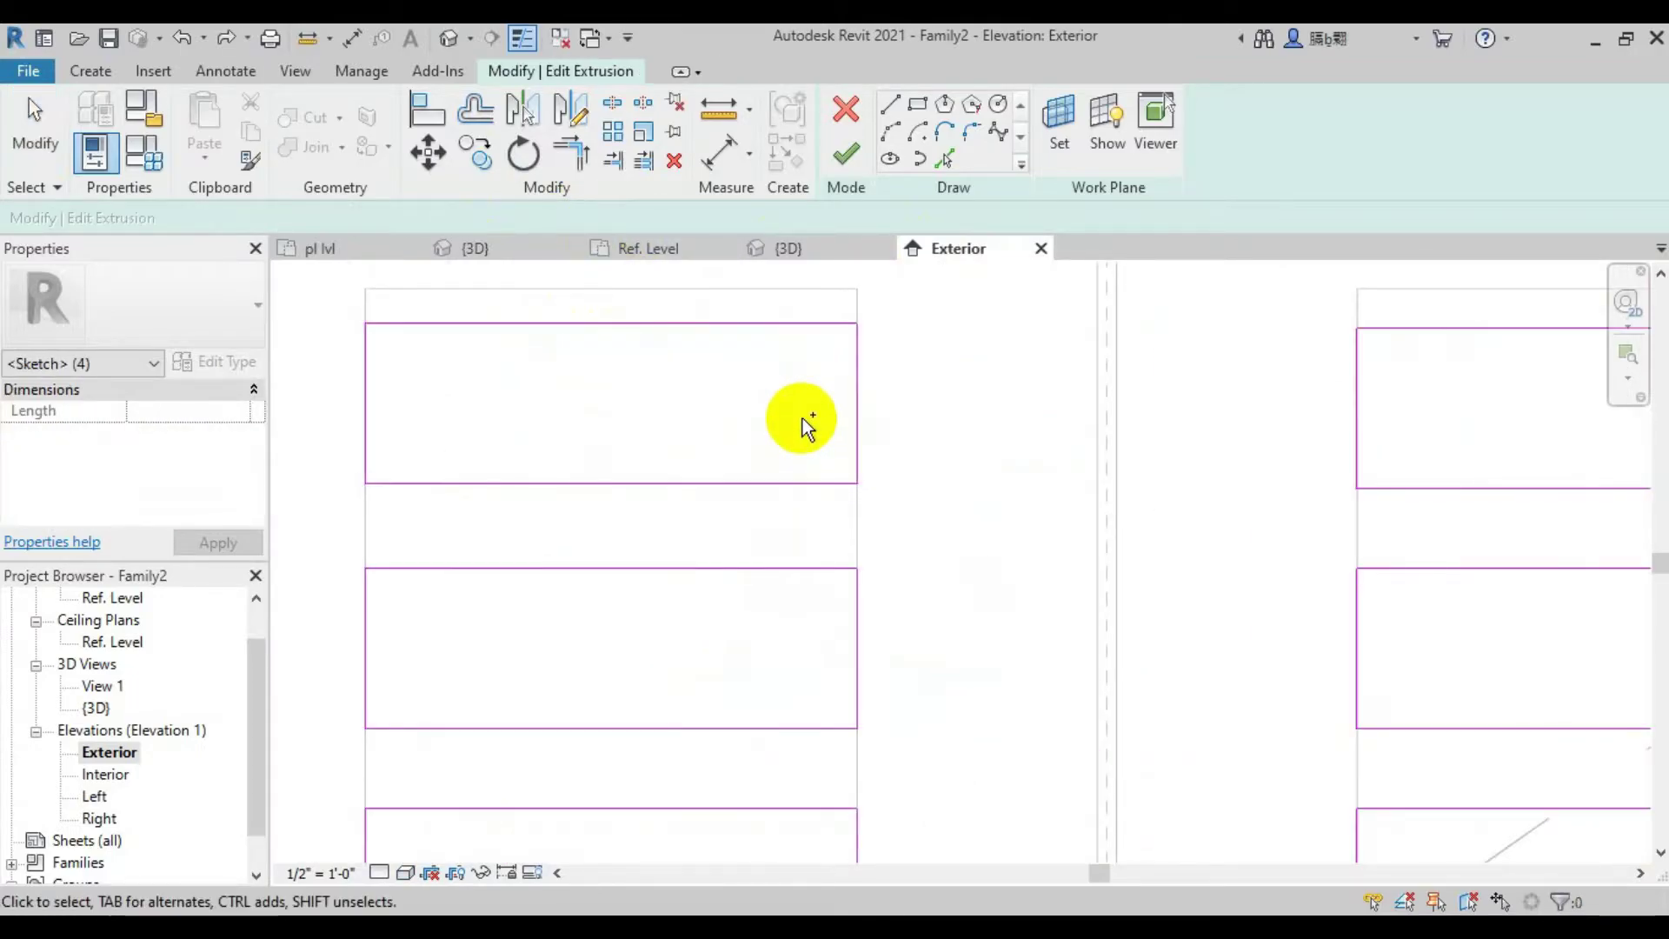
{"action": "left_click", "coordinate": [717, 154]}
{"action": "left_click", "coordinate": [686, 320]}
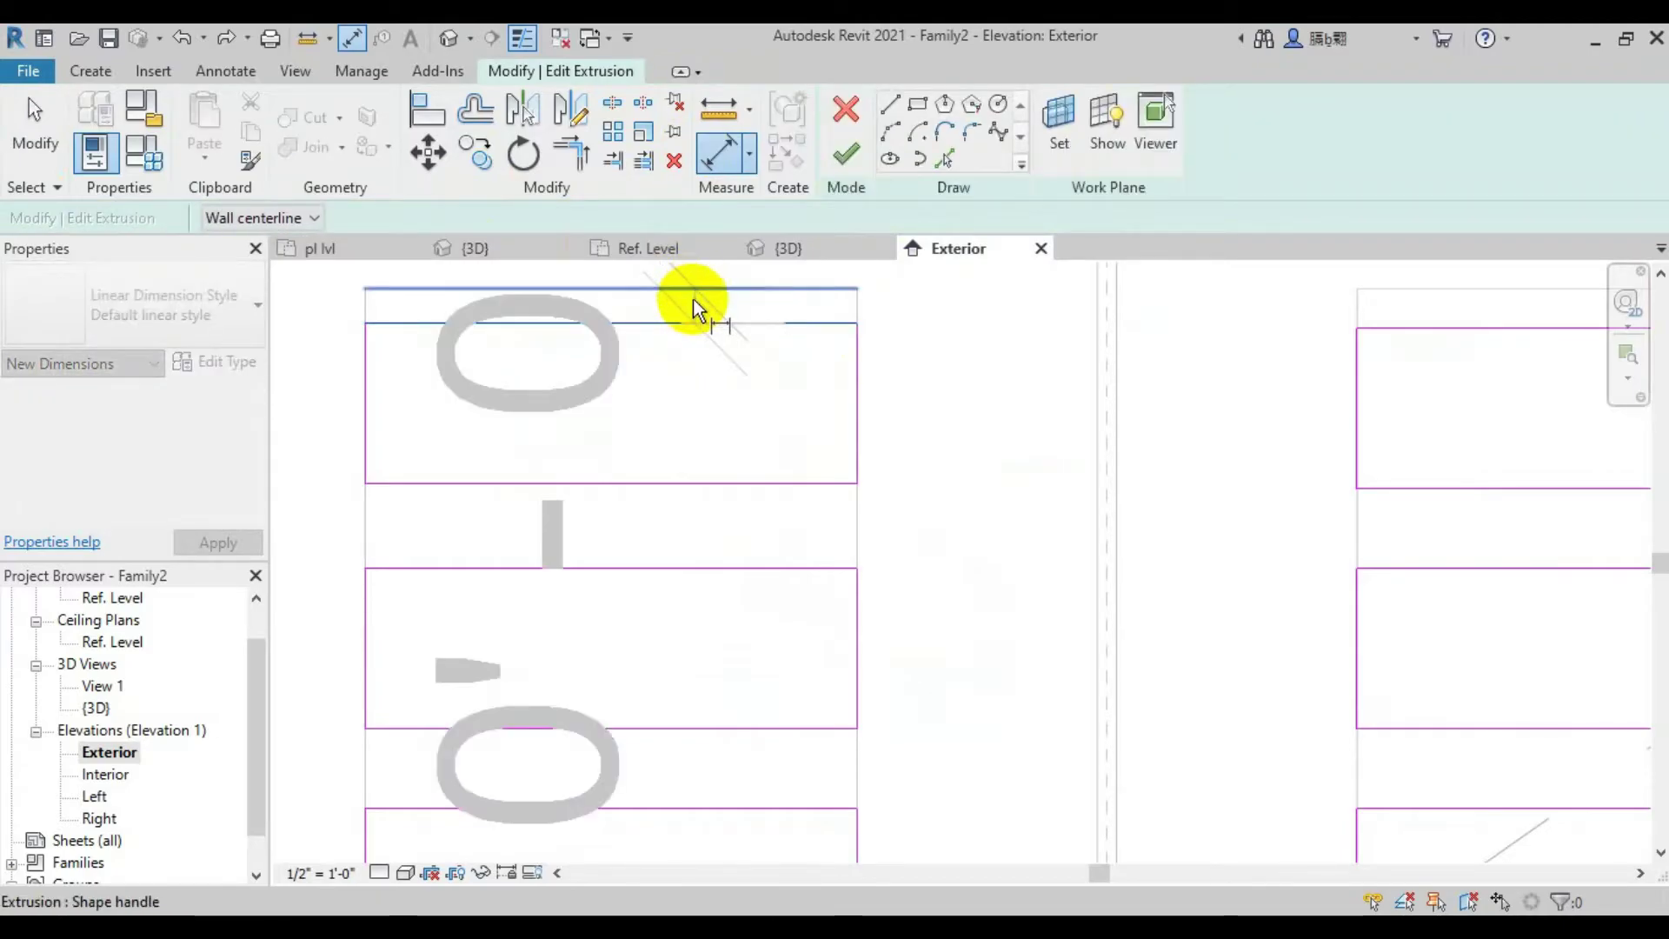
{"action": "scroll", "coordinate": [692, 300], "scroll_direction": "down", "scroll_amount": 2}
{"action": "scroll", "coordinate": [691, 301], "scroll_direction": "up", "scroll_amount": 2}
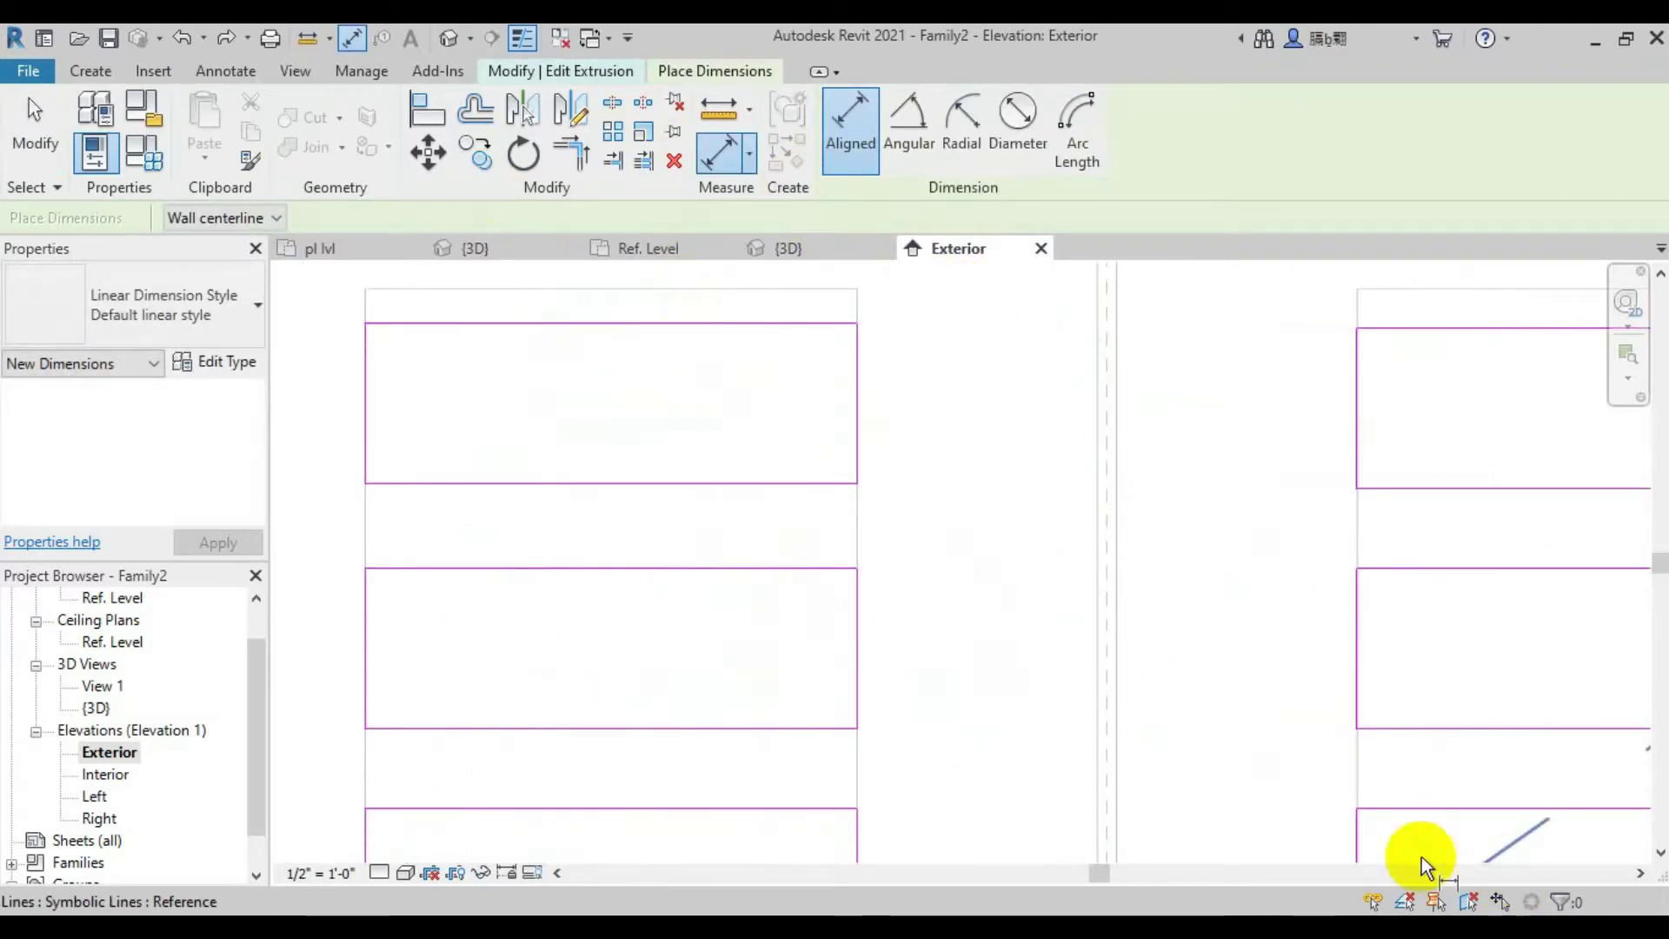
Check Project Units without changes and restart the Aligned Dimension tool (DI)
{"action": "key", "text": "u"}
{"action": "key", "text": "n"}
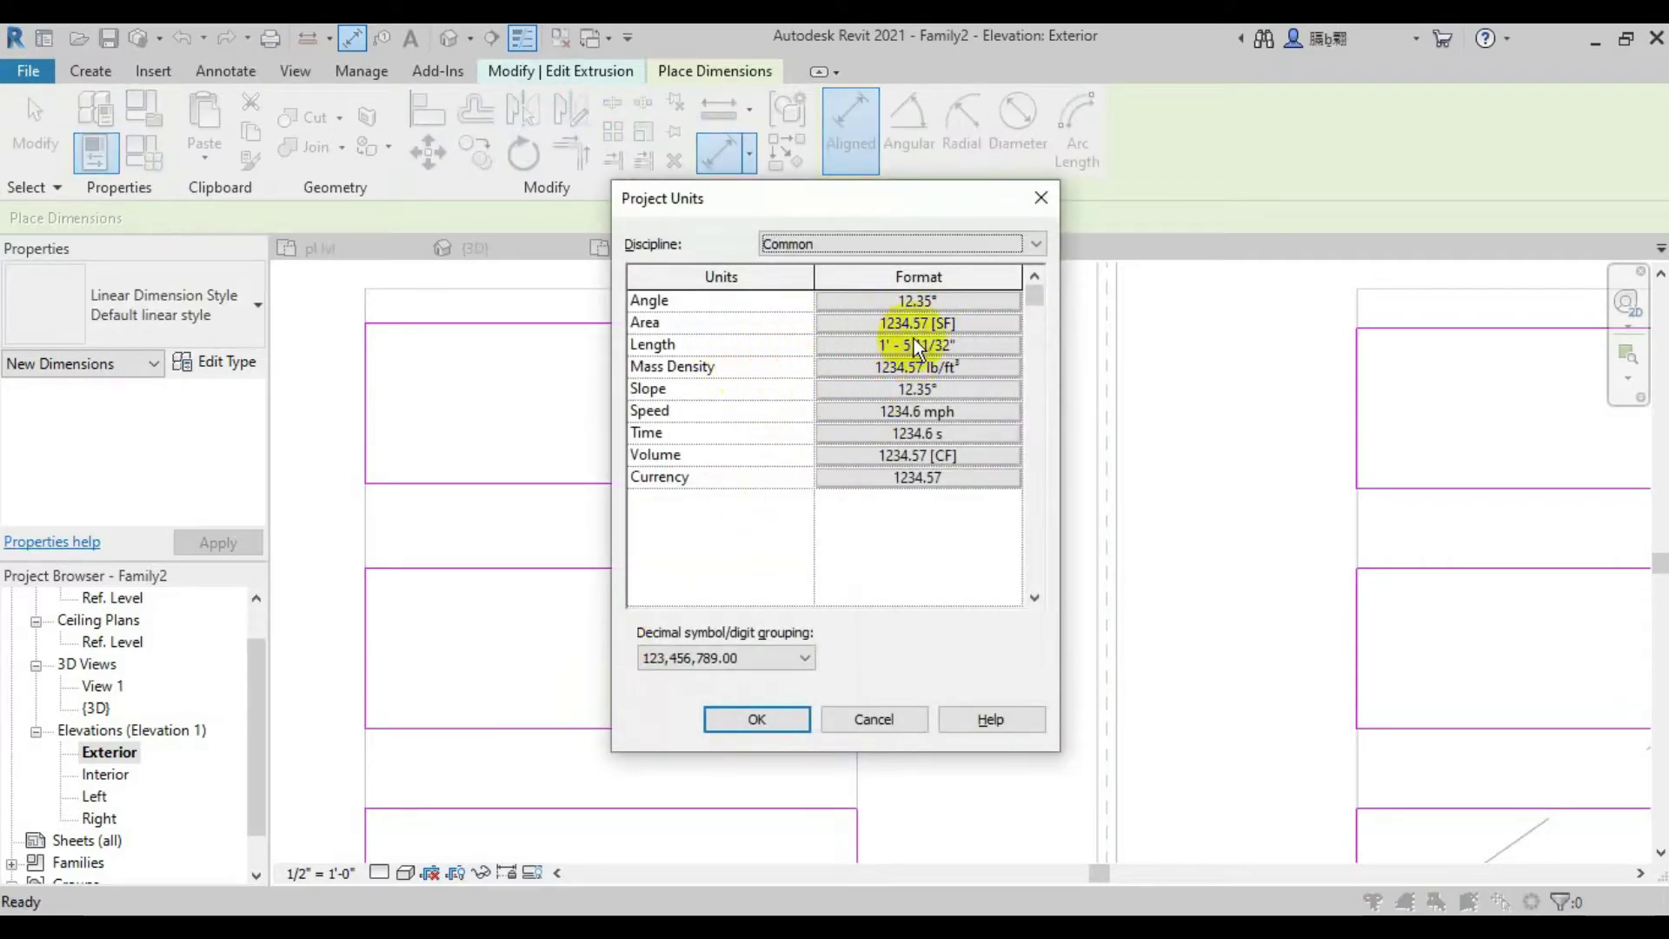
{"action": "left_click", "coordinate": [799, 718]}
{"action": "key", "text": "Escape"}
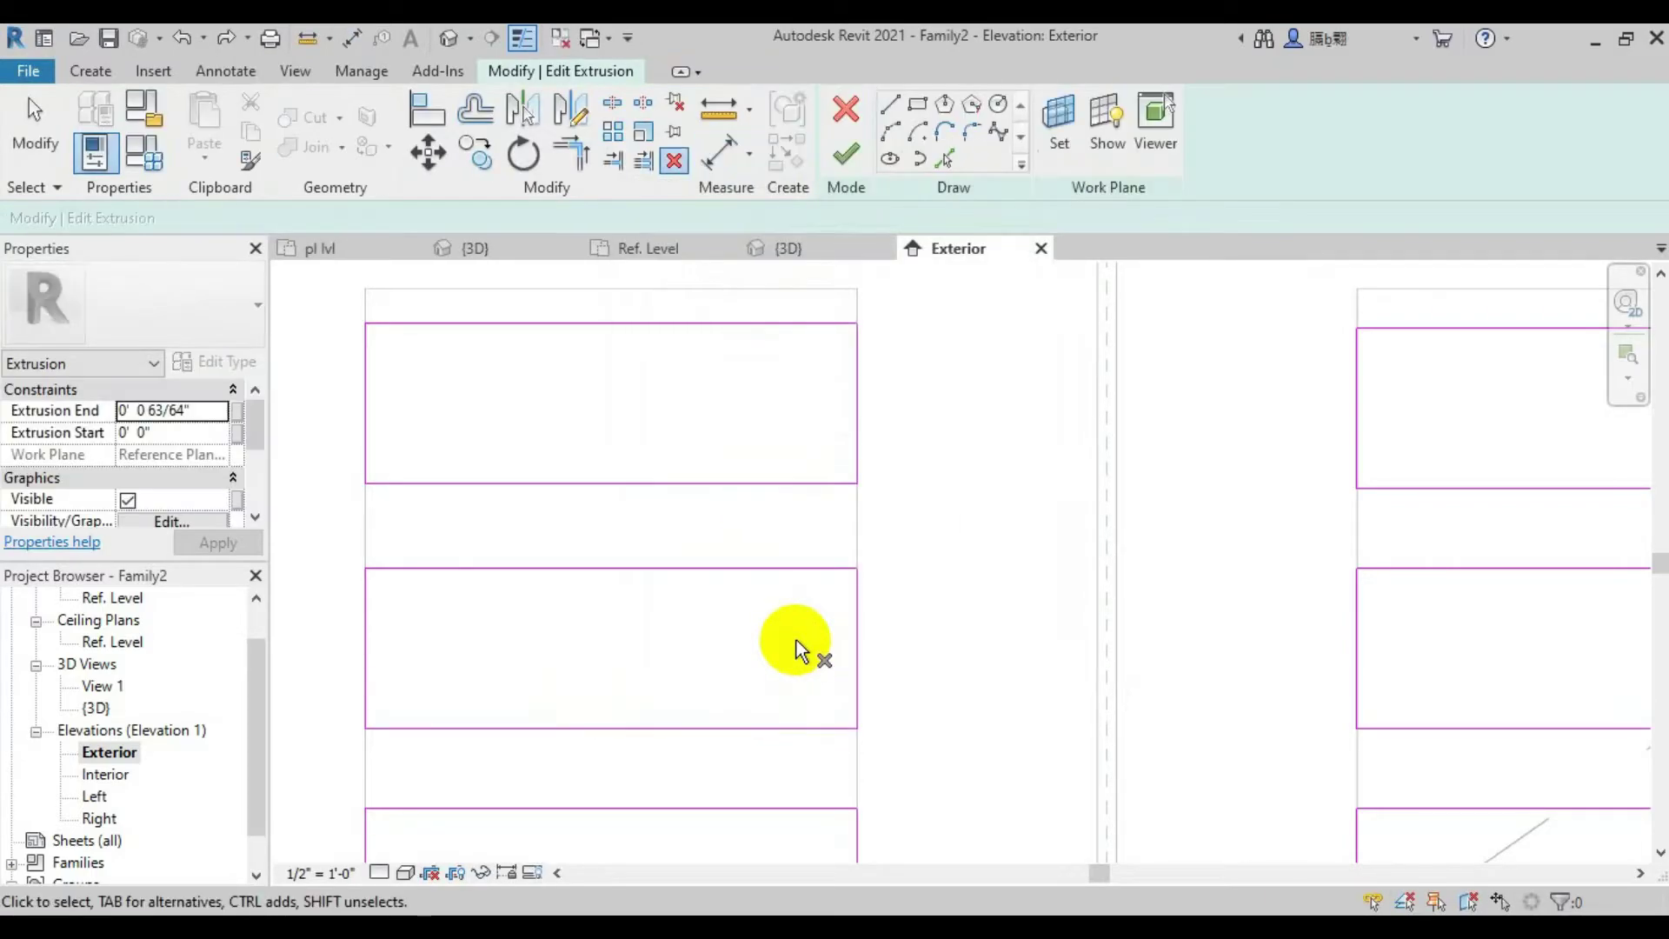
{"action": "key", "text": "d"}
{"action": "key", "text": "i"}
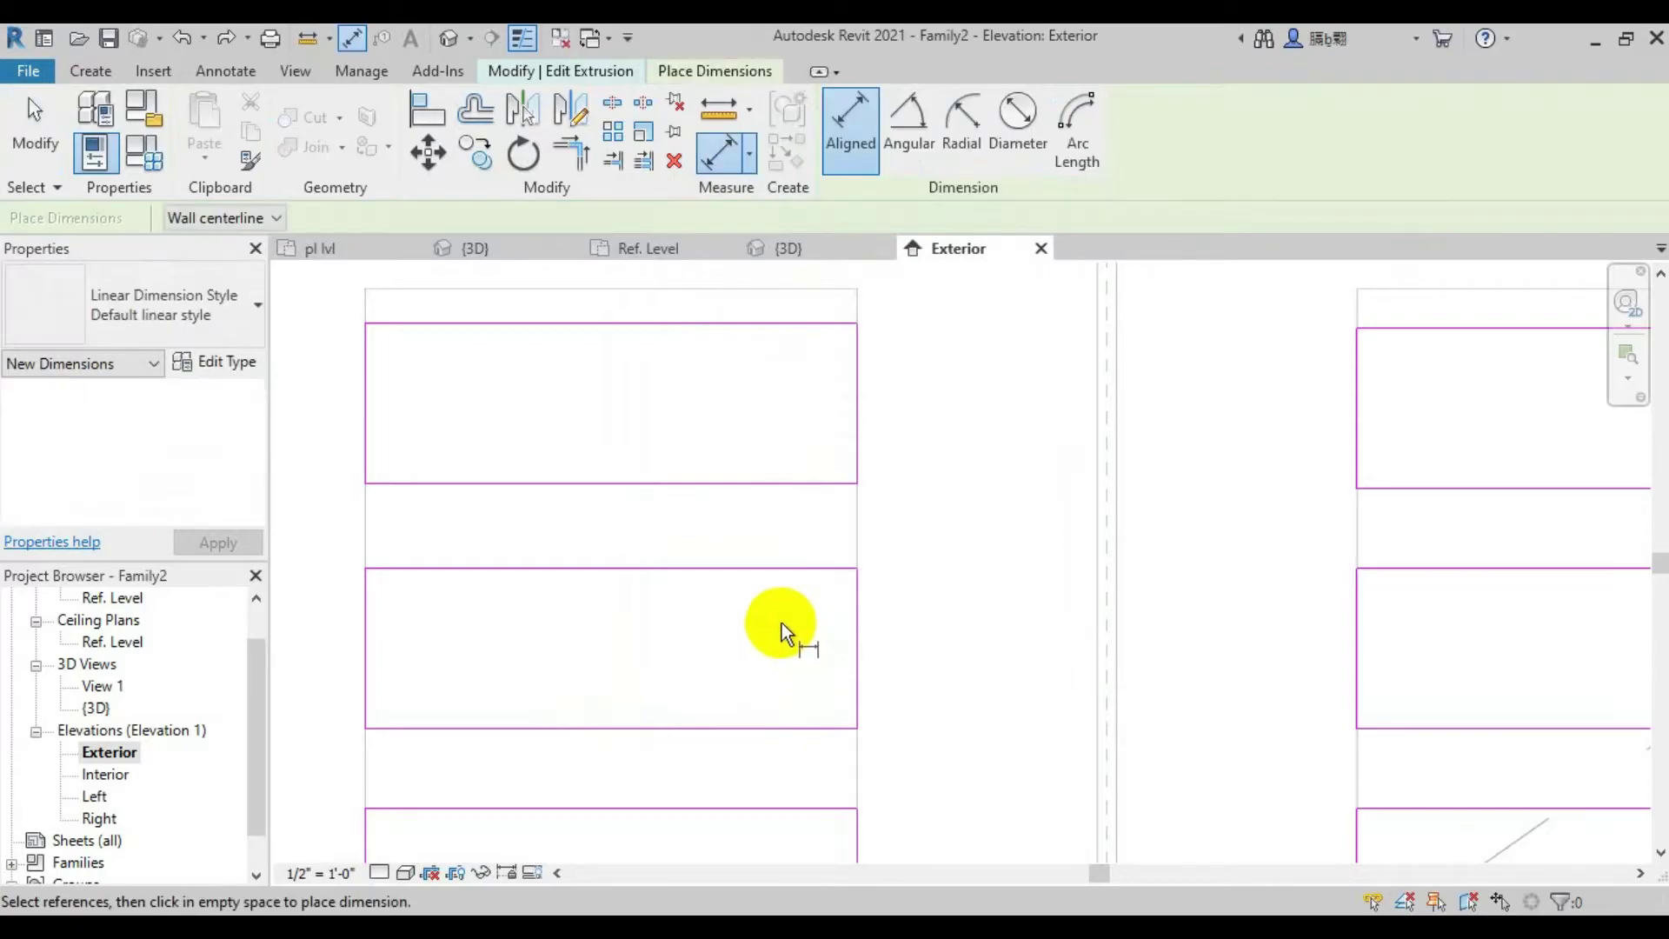
Review the linear dimension style's Type Properties and Units Format settings
{"action": "left_click", "coordinate": [229, 370]}
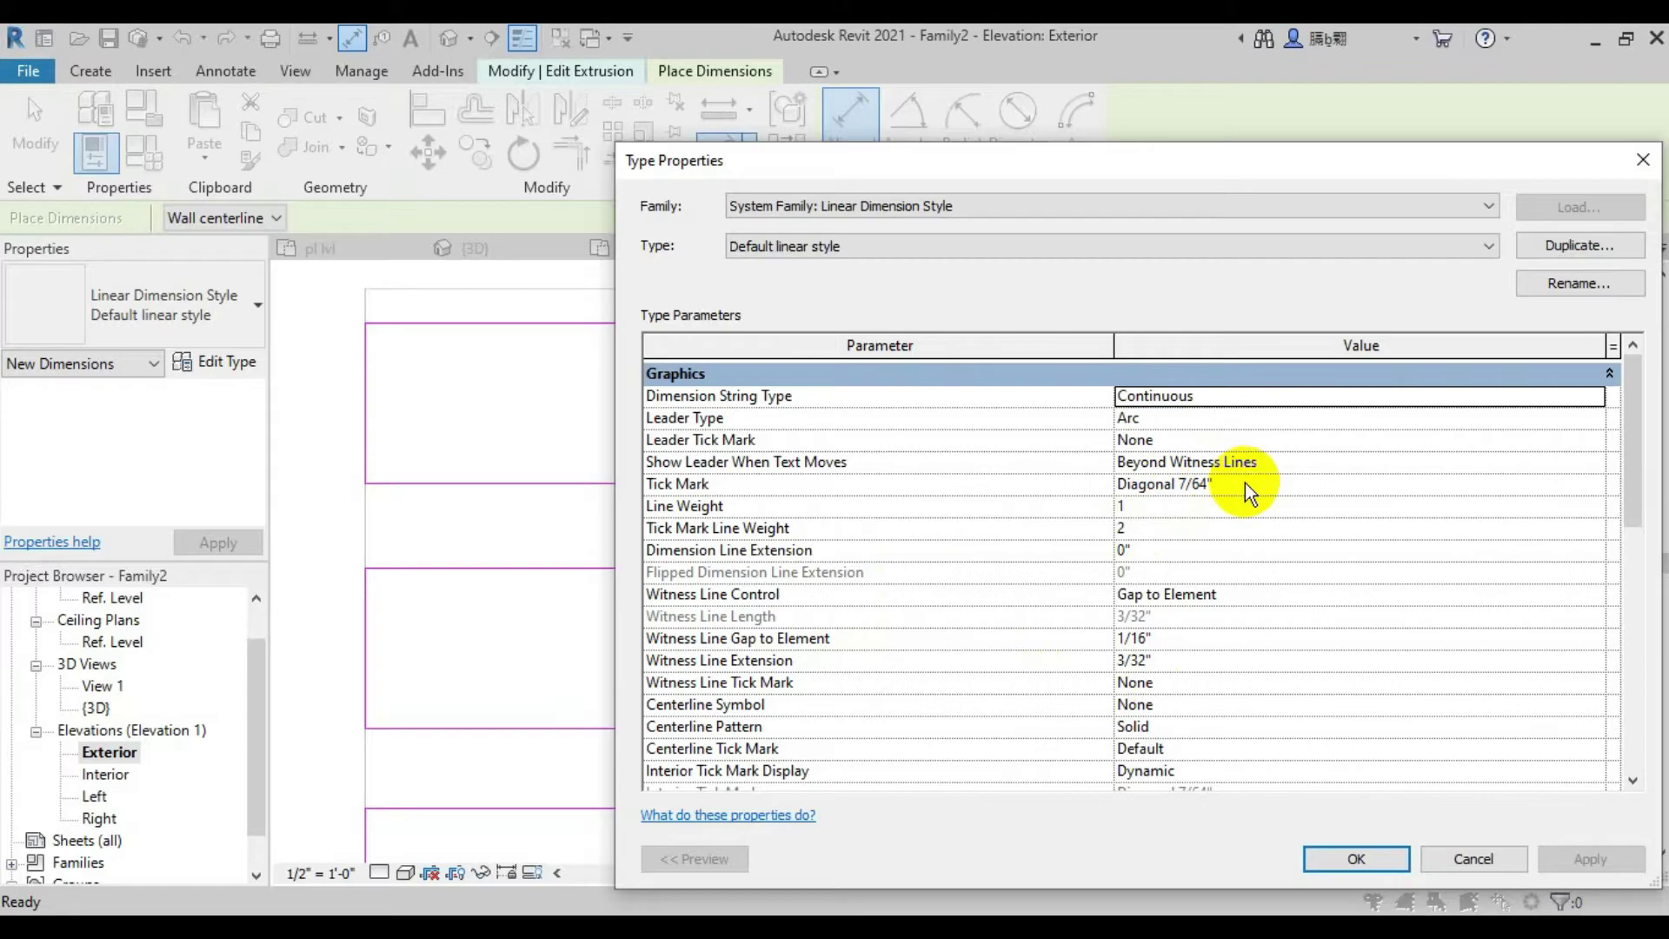
{"action": "scroll", "coordinate": [1289, 482], "scroll_direction": "down", "scroll_amount": 2}
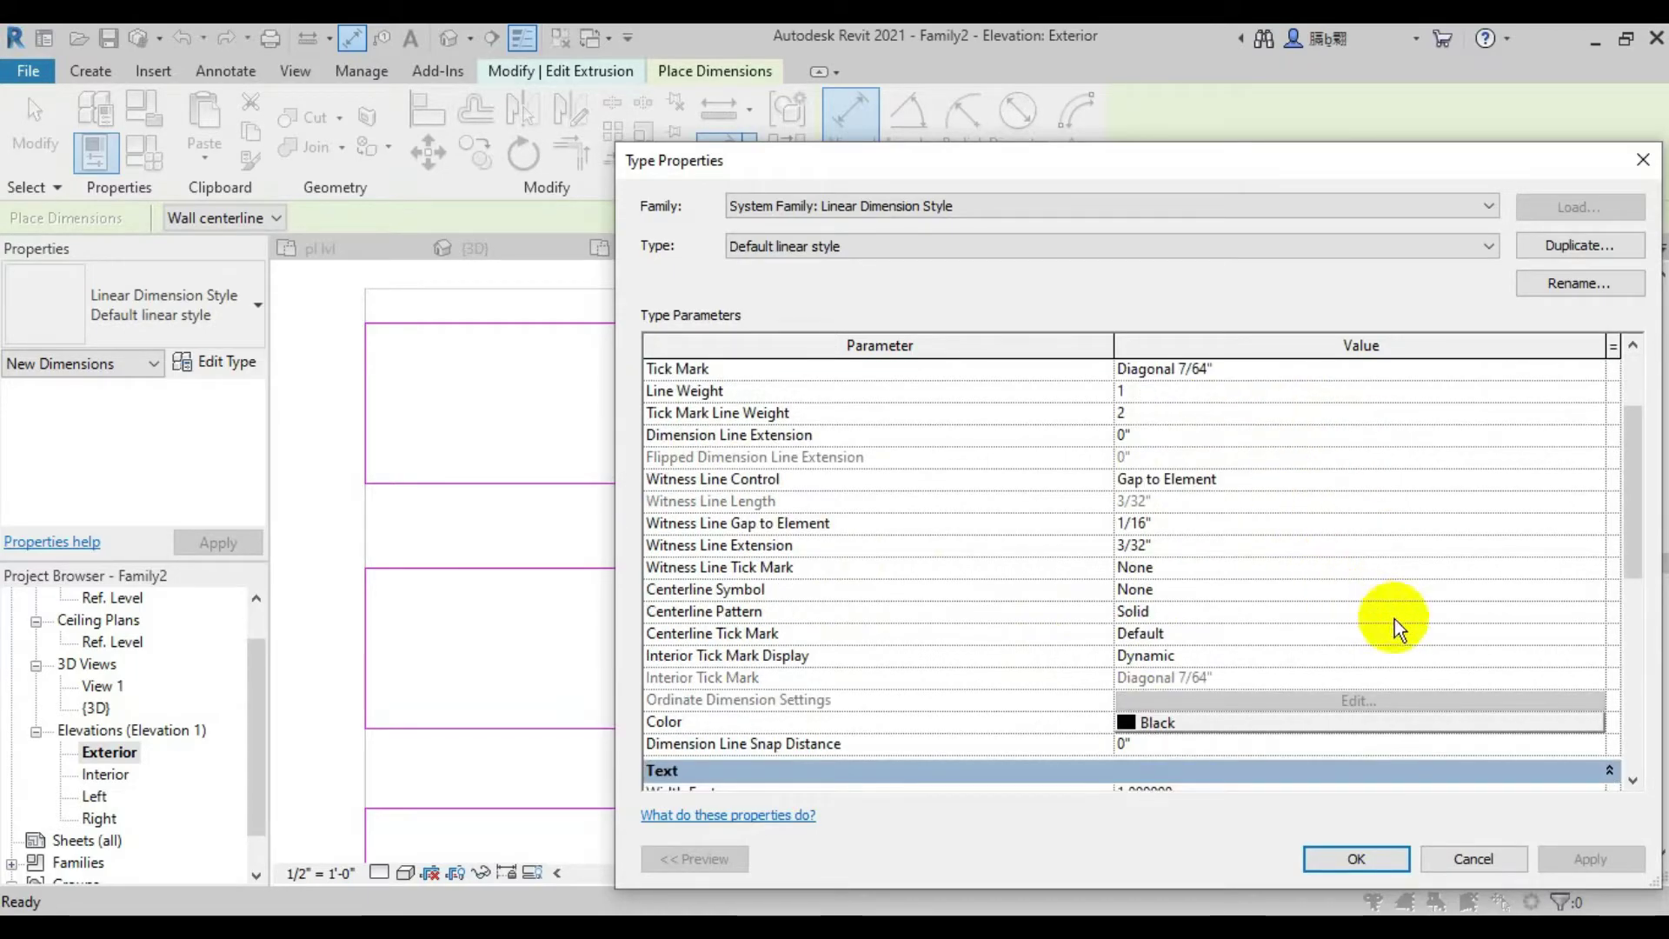
{"action": "scroll", "coordinate": [1431, 636], "scroll_direction": "down", "scroll_amount": 2}
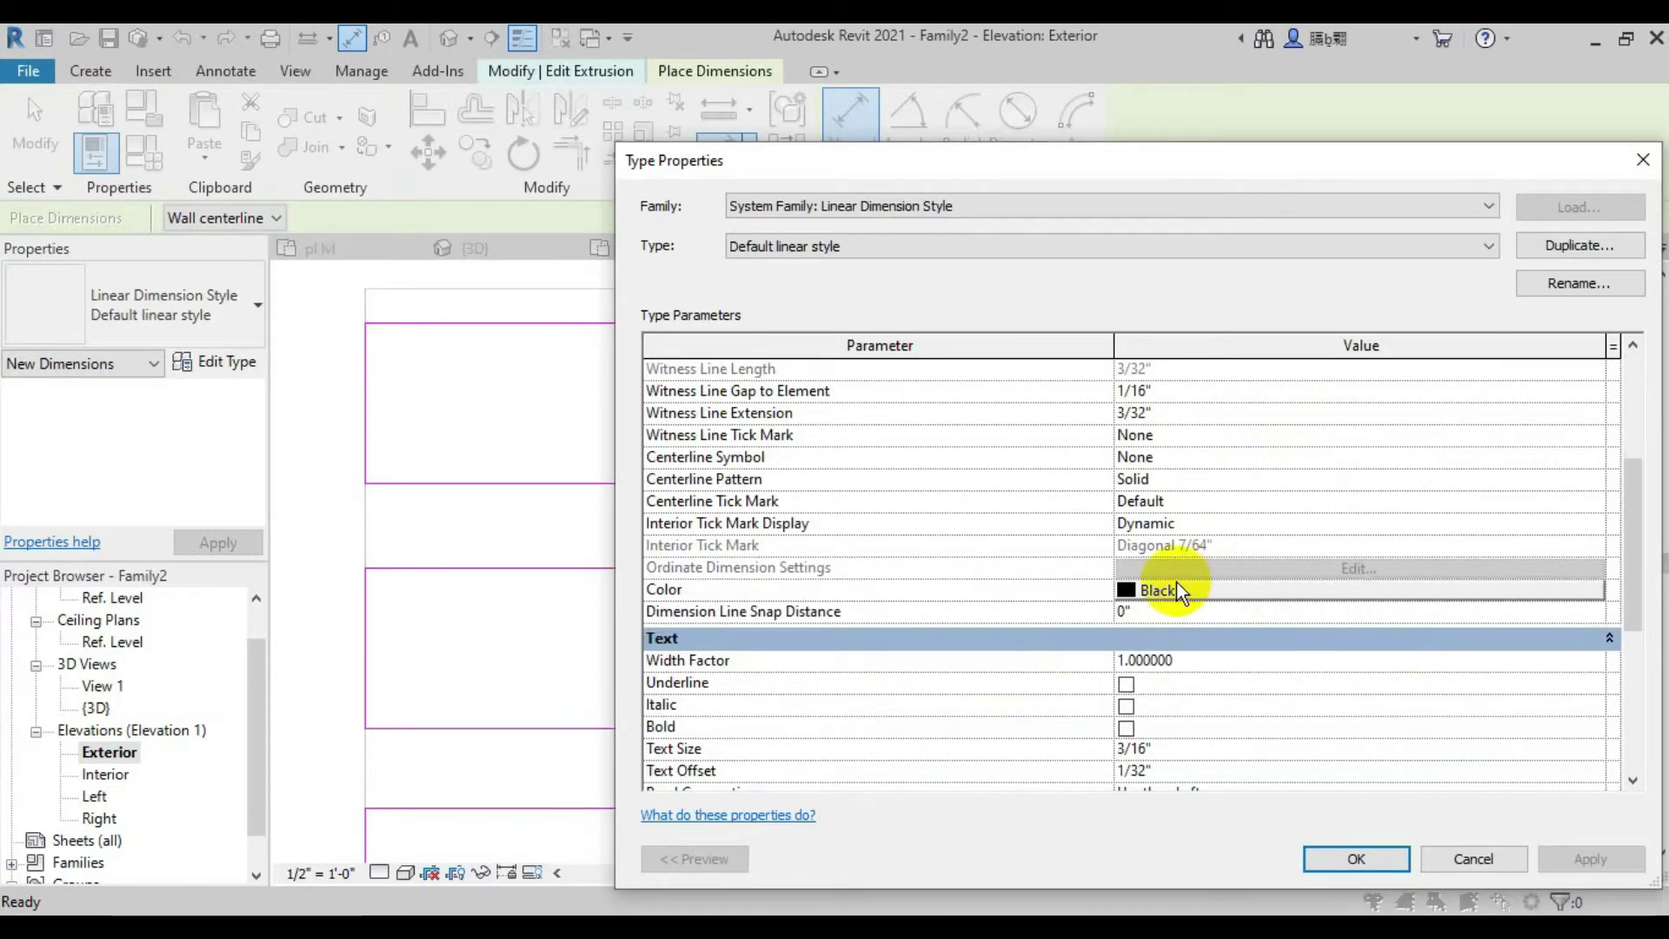
{"action": "scroll", "coordinate": [1217, 576], "scroll_direction": "down", "scroll_amount": 2}
{"action": "scroll", "coordinate": [1252, 569], "scroll_direction": "down", "scroll_amount": 1}
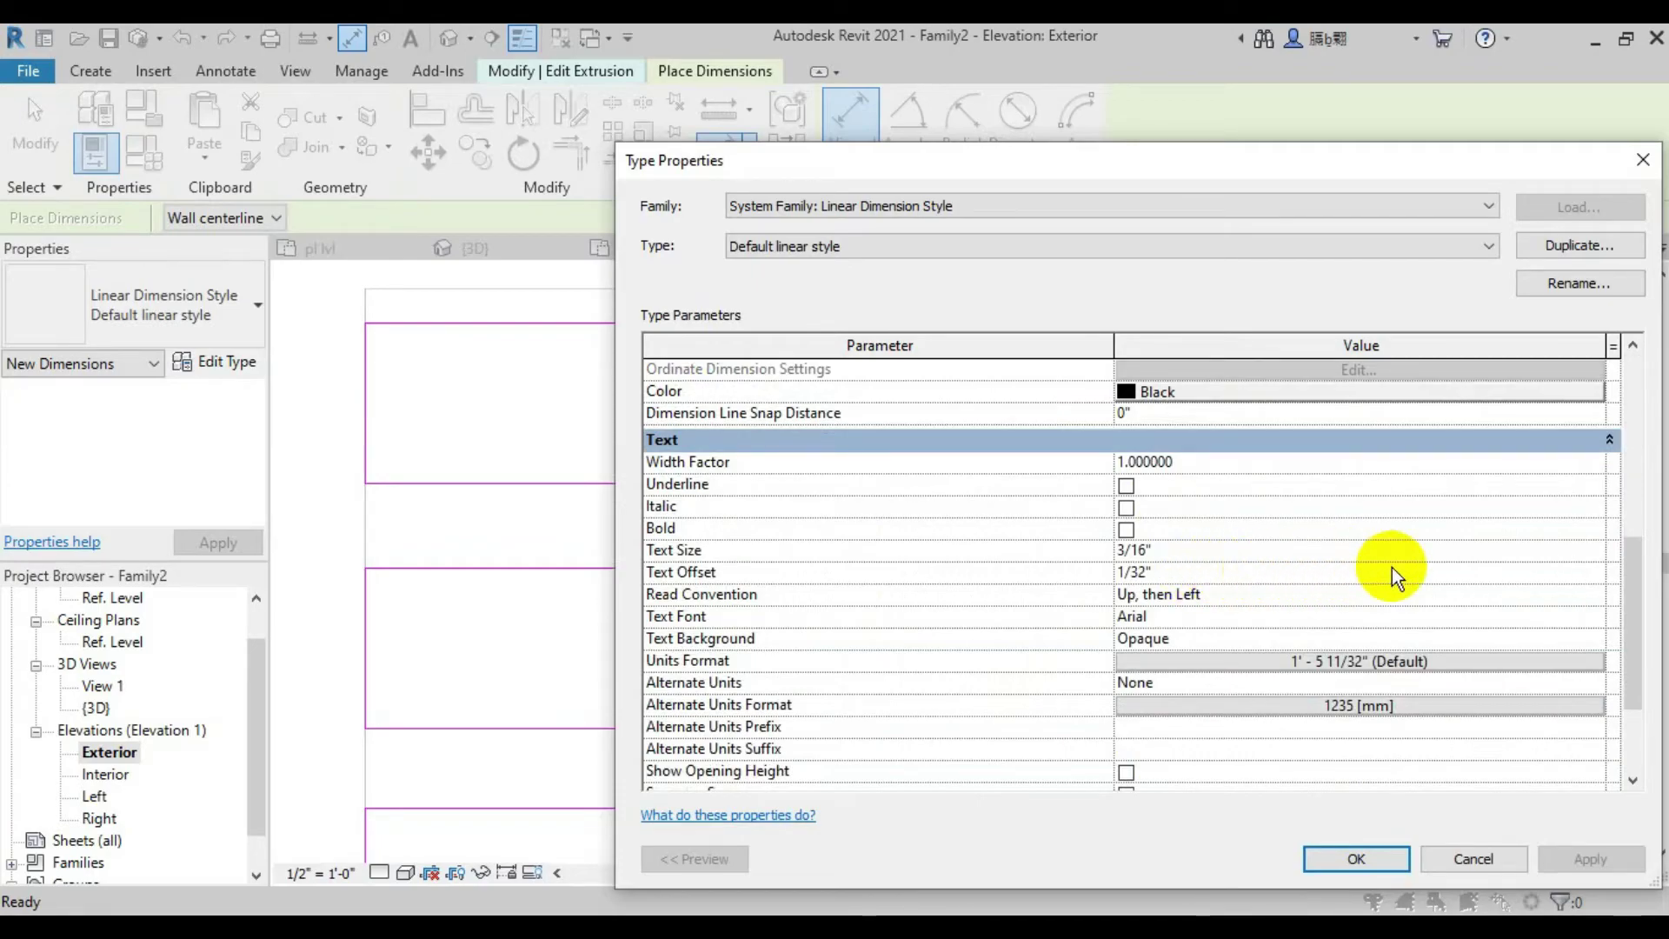
{"action": "scroll", "coordinate": [1408, 567], "scroll_direction": "down", "scroll_amount": 2}
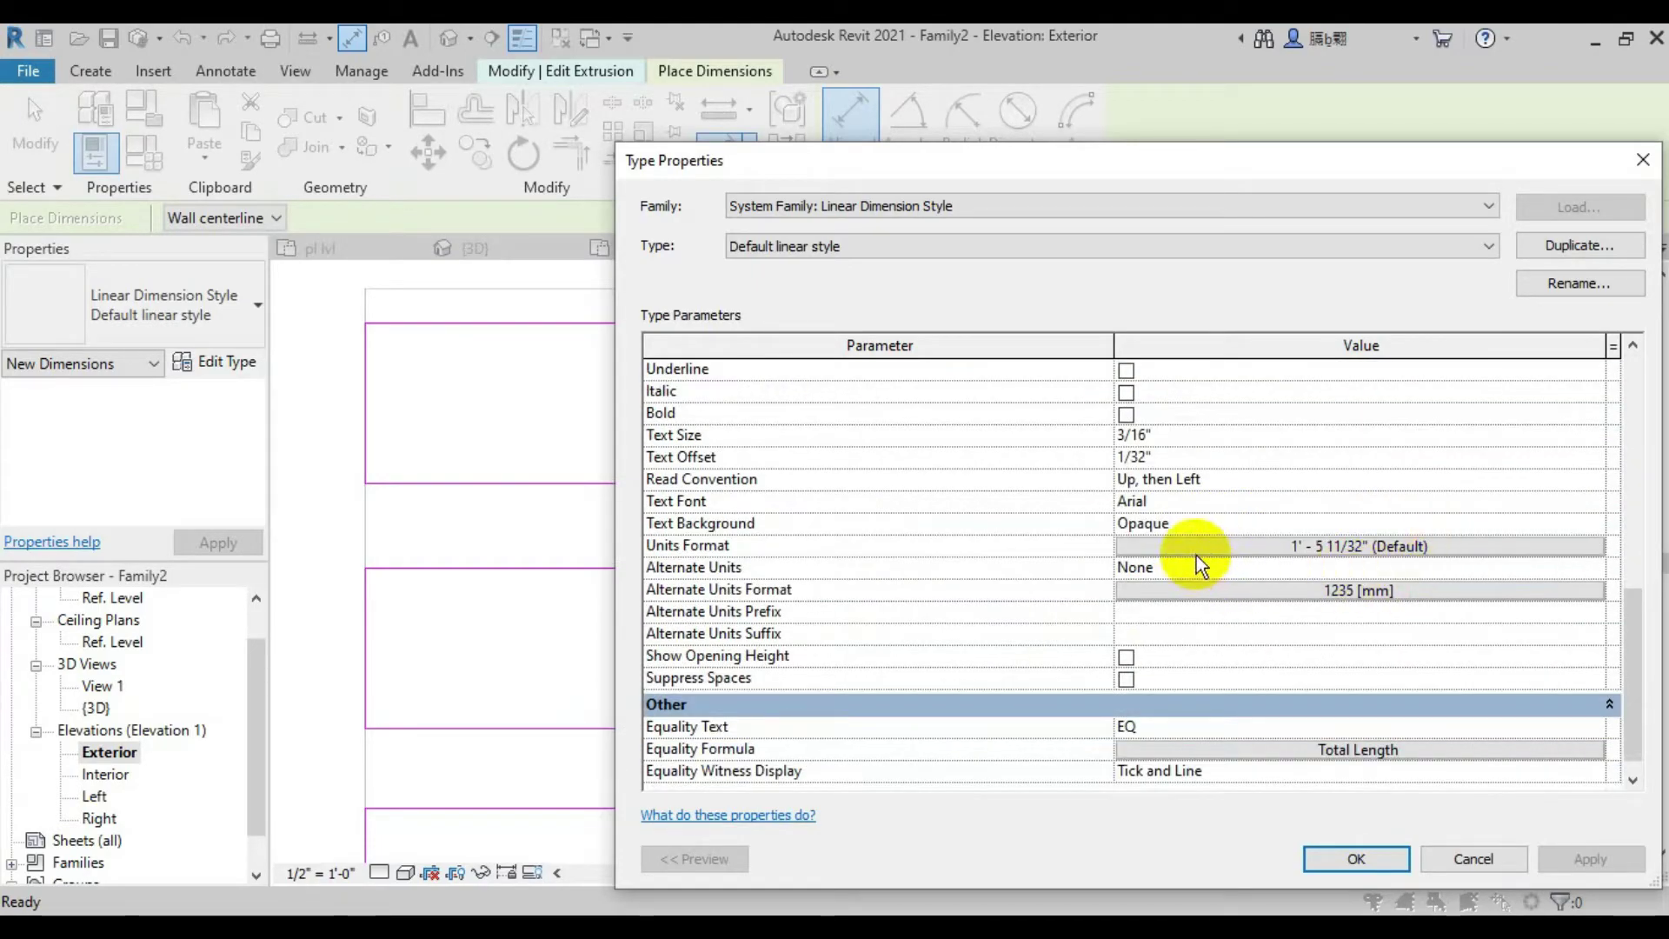
{"action": "left_click", "coordinate": [1260, 546]}
{"action": "left_click", "coordinate": [1262, 703]}
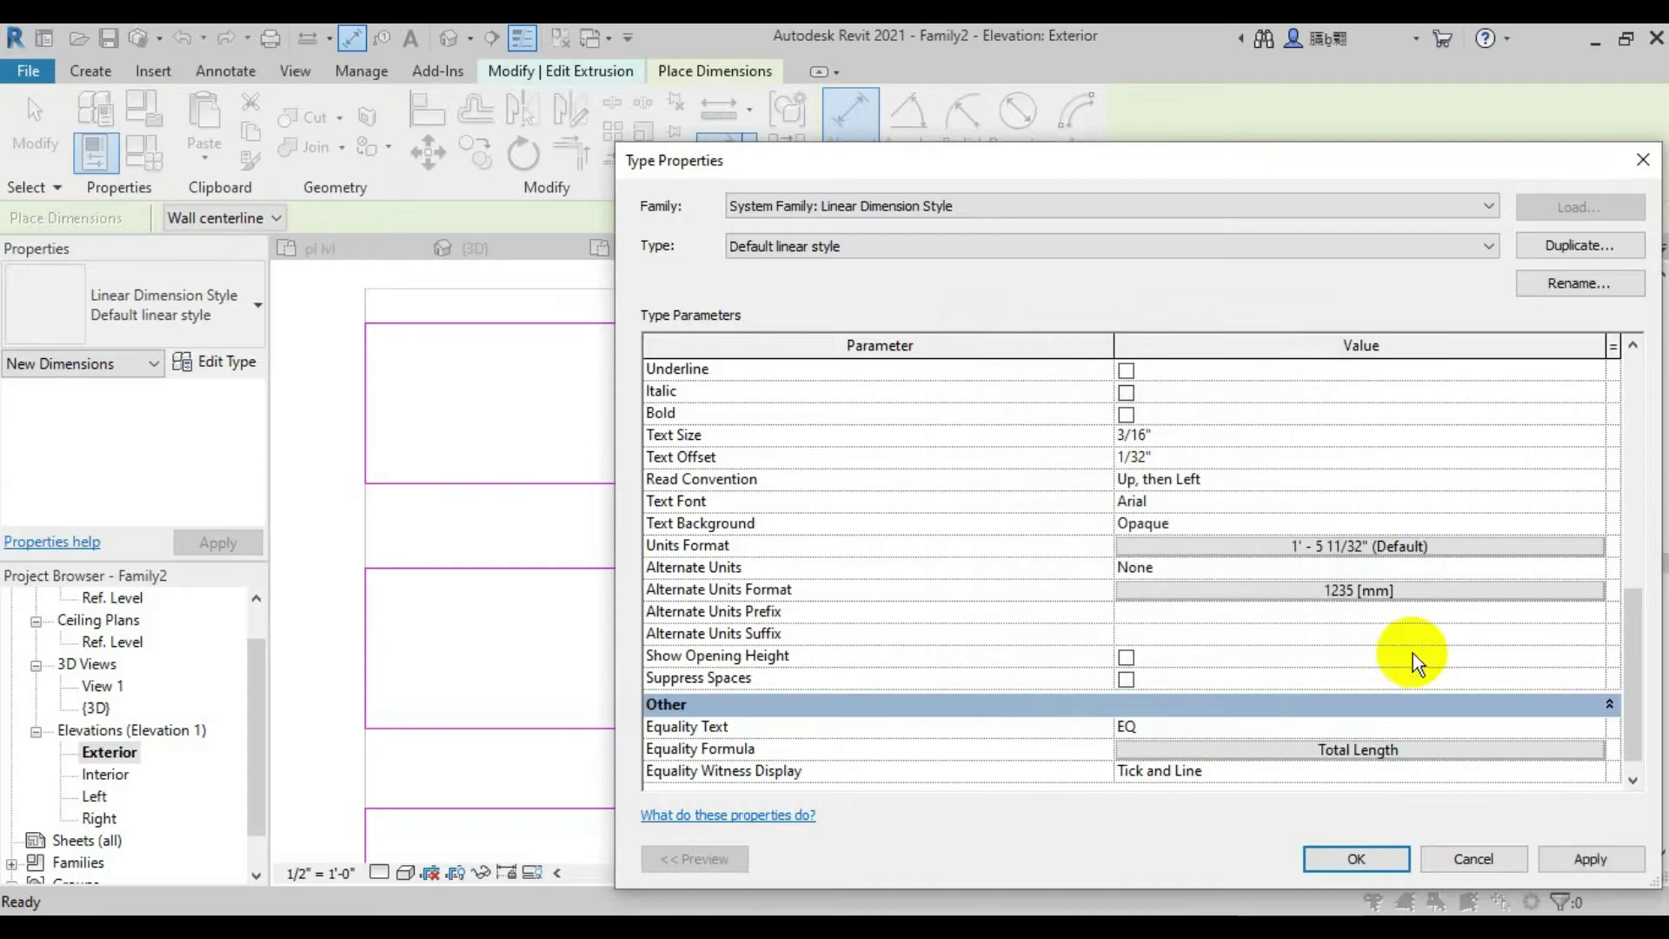
{"action": "scroll", "coordinate": [1408, 665], "scroll_direction": "down", "scroll_amount": 1}
{"action": "left_click", "coordinate": [1374, 862]}
End dimensioning and finish the slat extrusion sketch
{"action": "scroll", "coordinate": [844, 577], "scroll_direction": "down", "scroll_amount": 2}
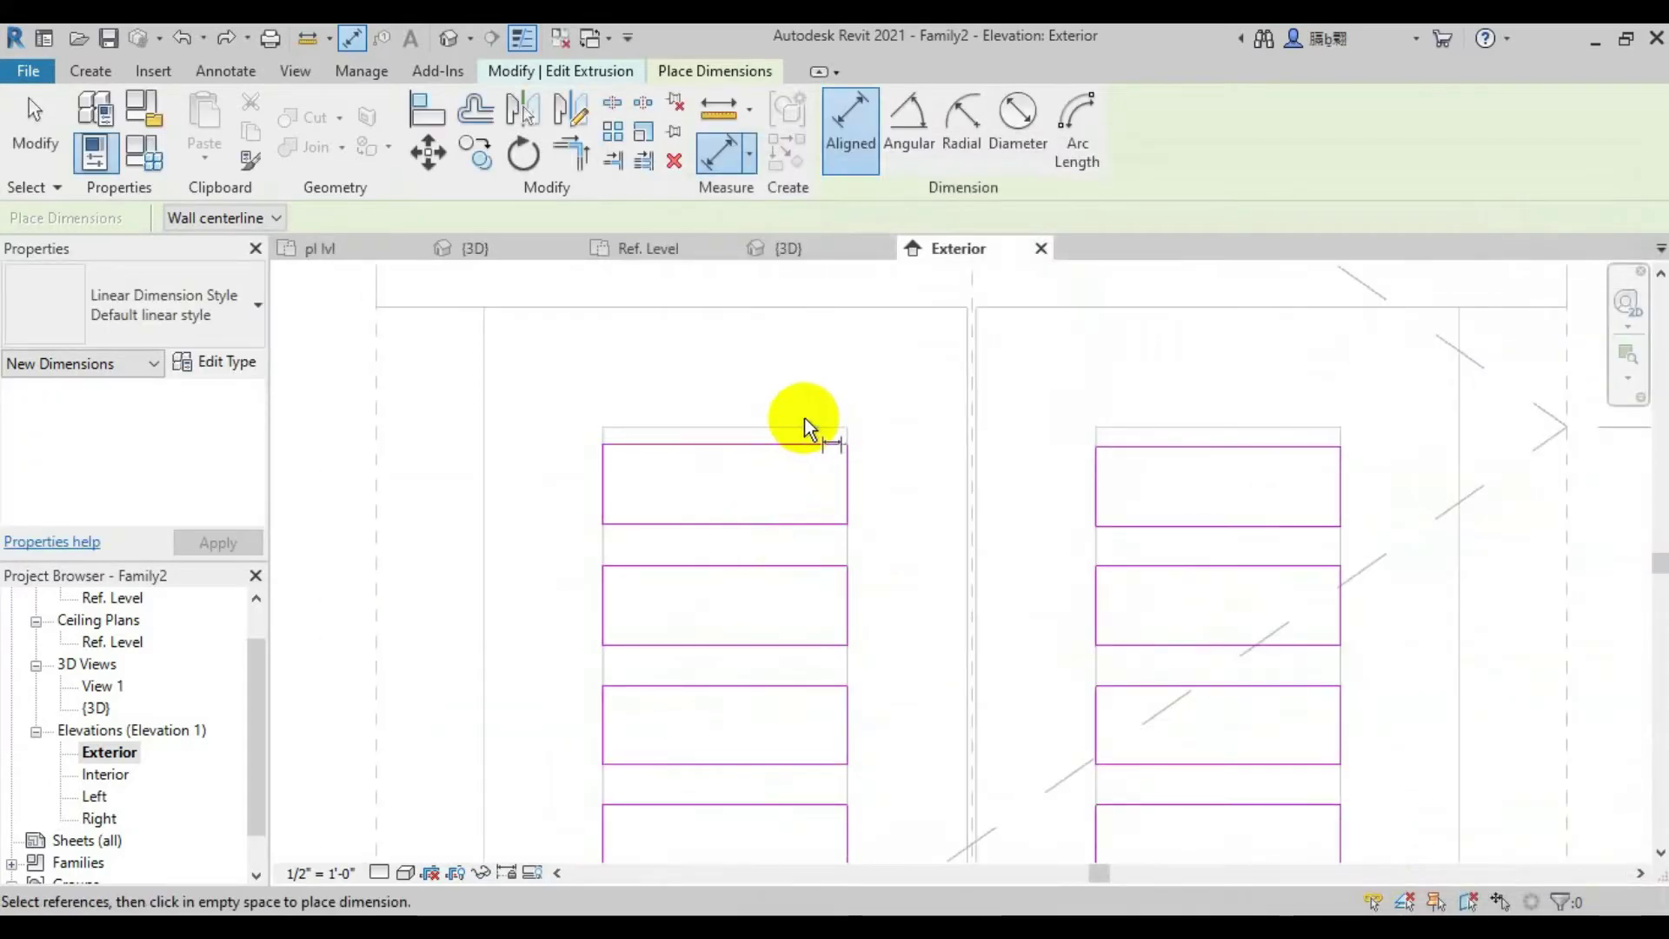
{"action": "key", "text": "Escape"}
{"action": "scroll", "coordinate": [826, 300], "scroll_direction": "down", "scroll_amount": 2}
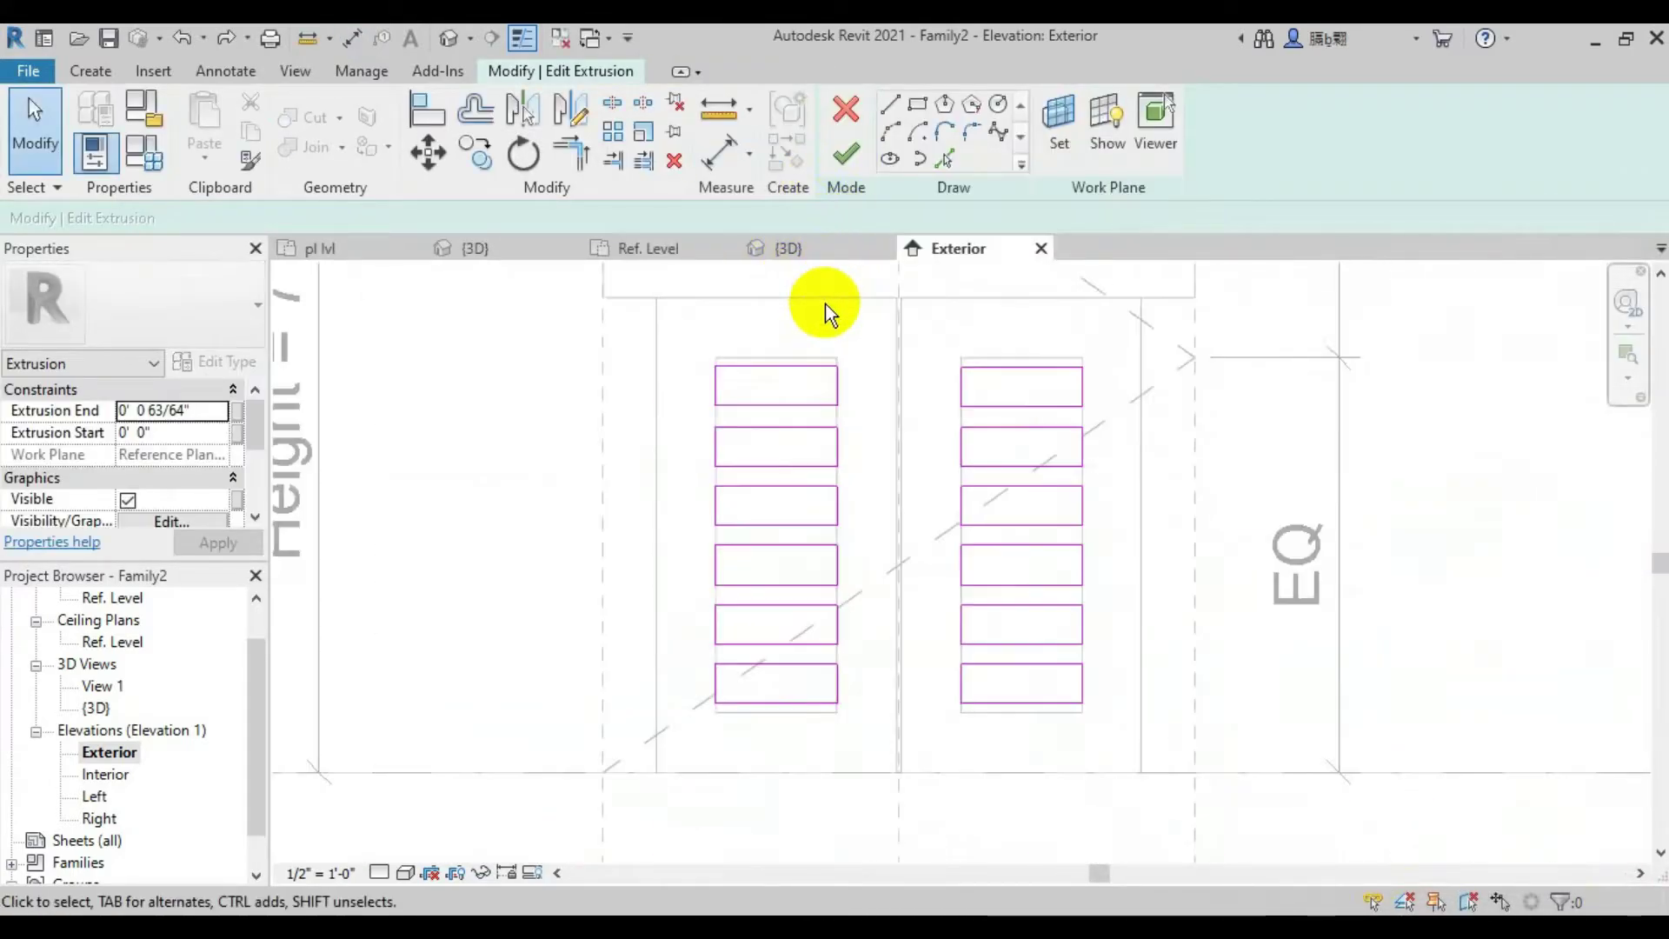
{"action": "left_click", "coordinate": [853, 167]}
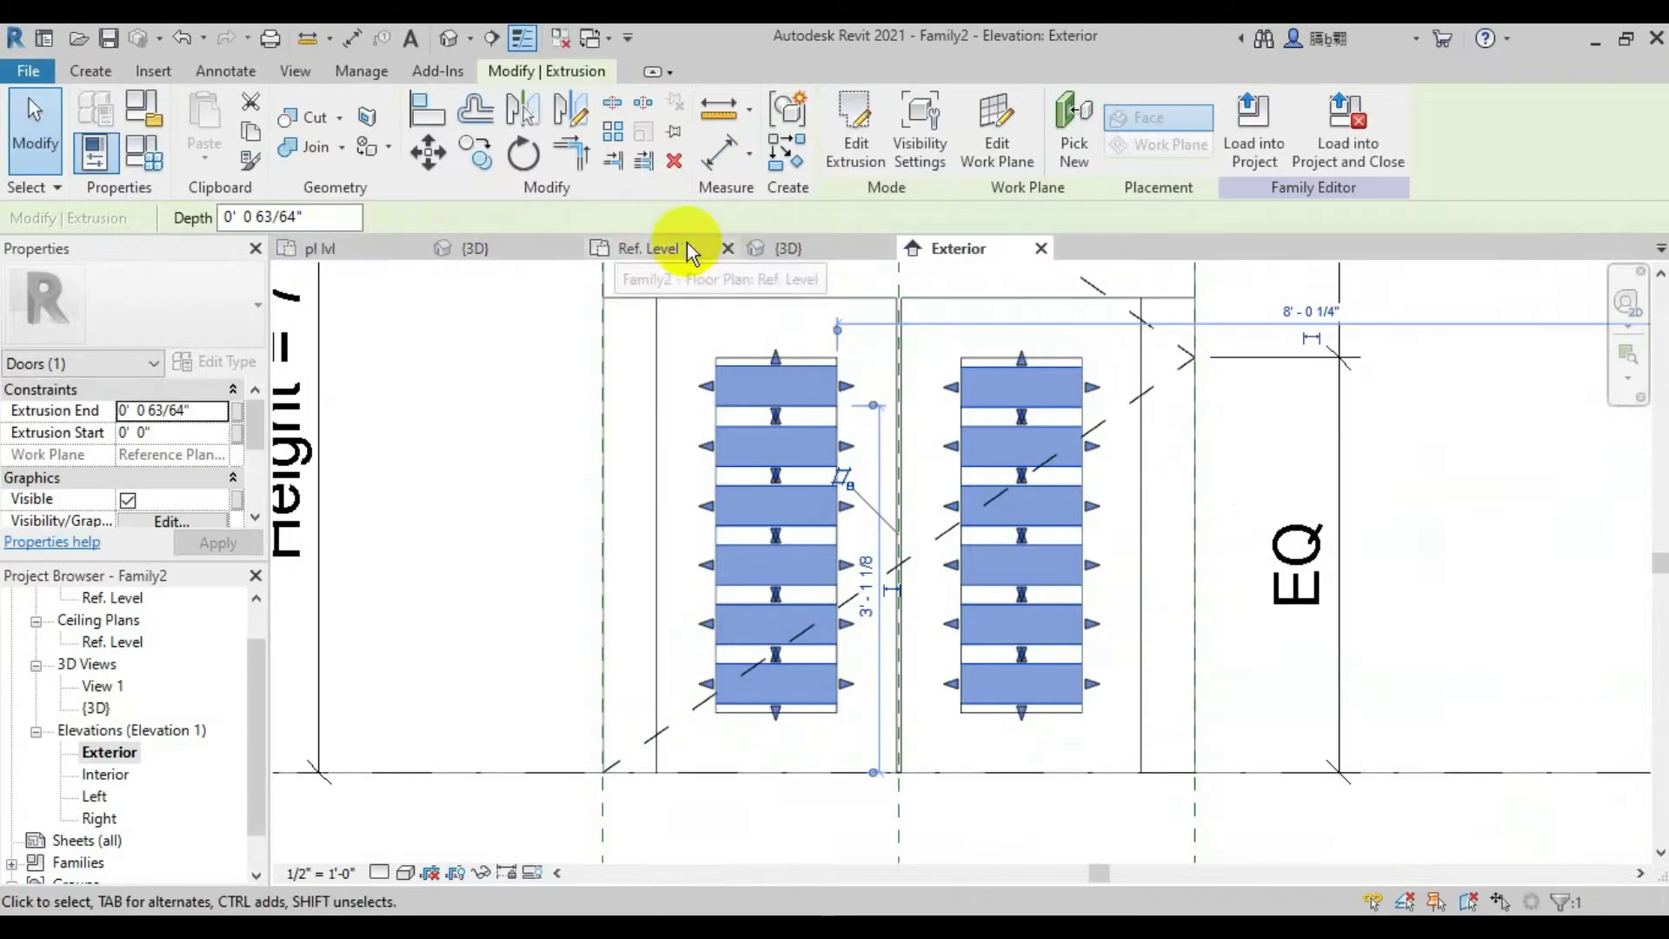
{"action": "key", "text": "Escape"}
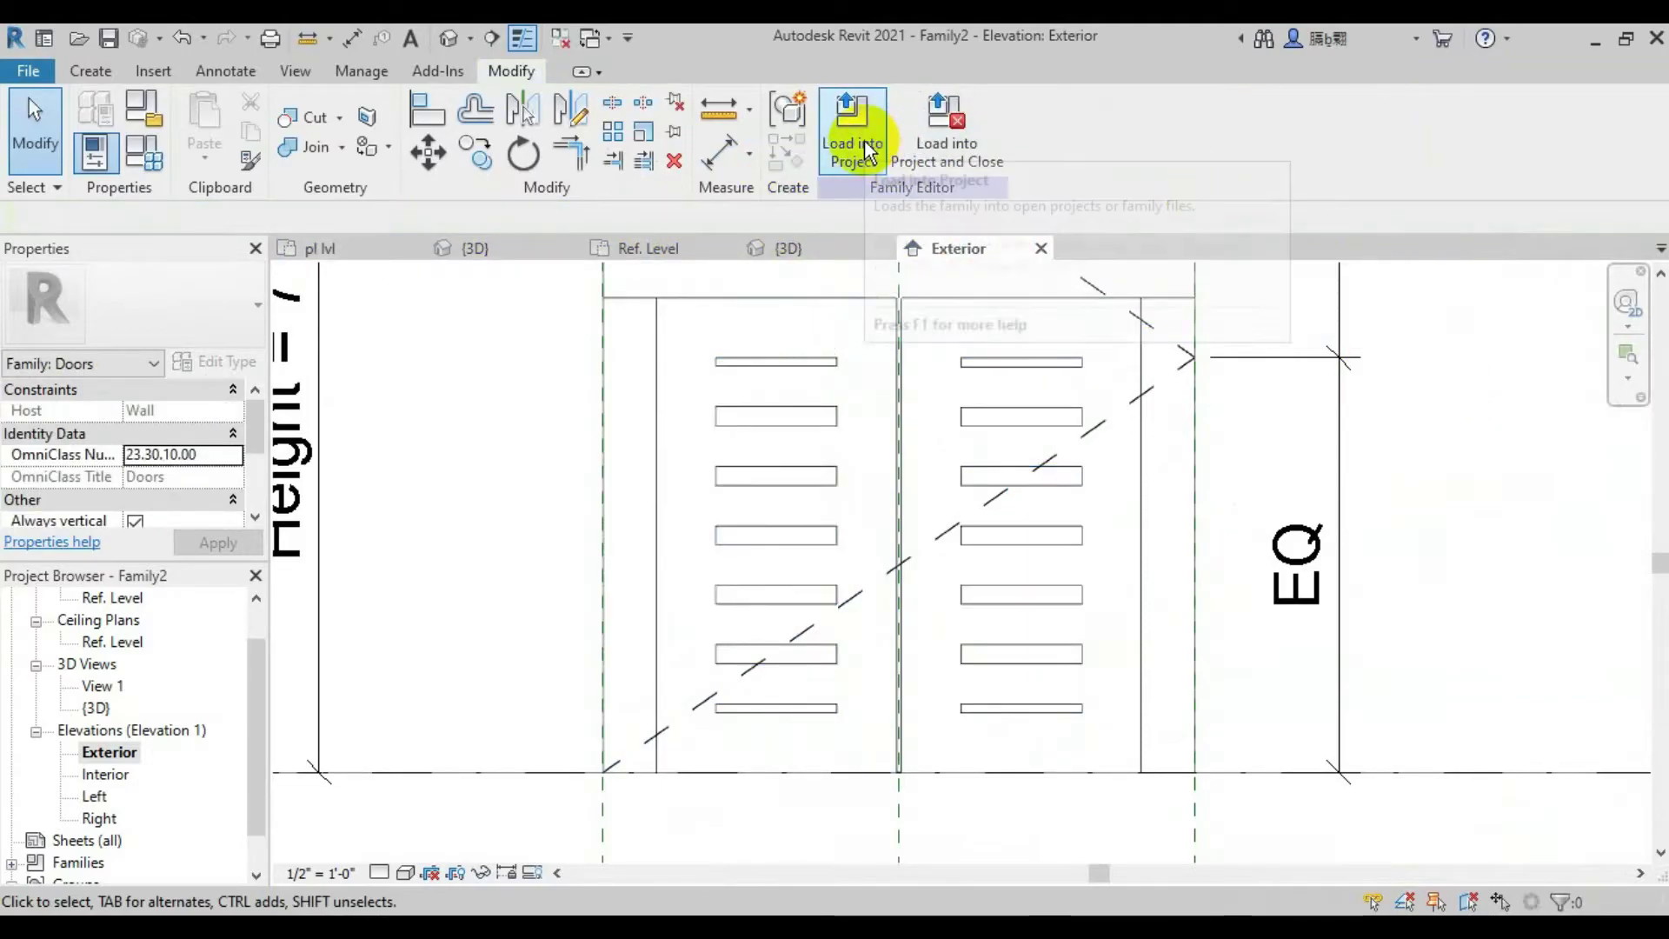
Load the gate family into the project, cancel placement, and return to its Exterior elevation
{"action": "left_click", "coordinate": [864, 139]}
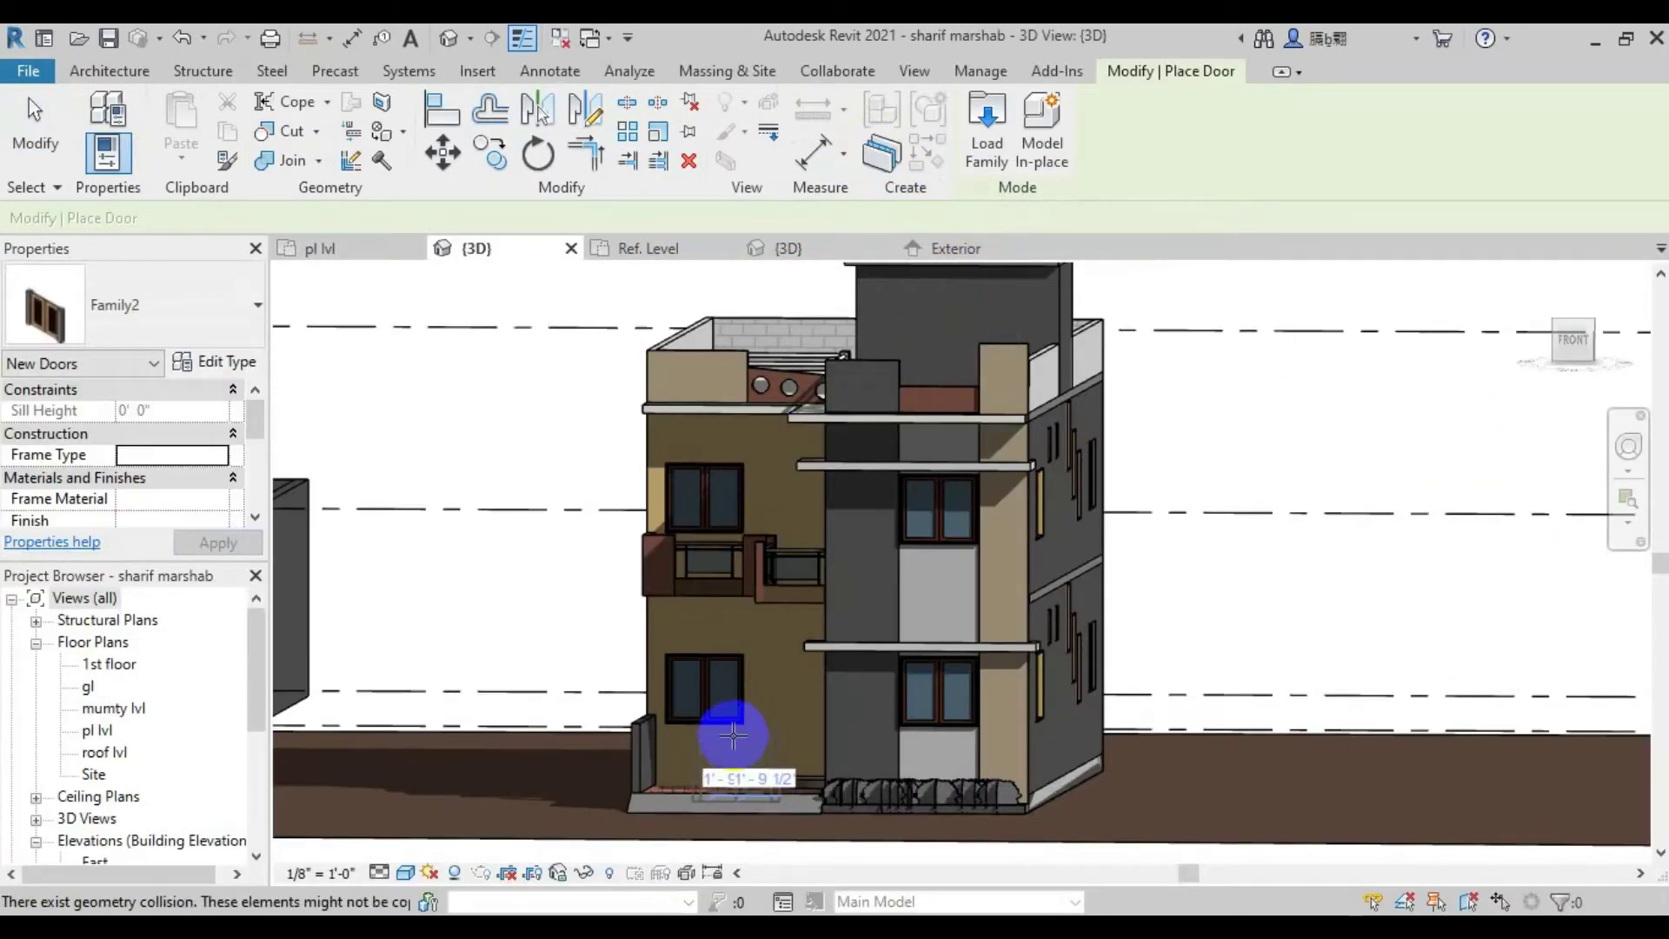
{"action": "key", "text": "Escape"}
{"action": "left_click", "coordinate": [949, 250]}
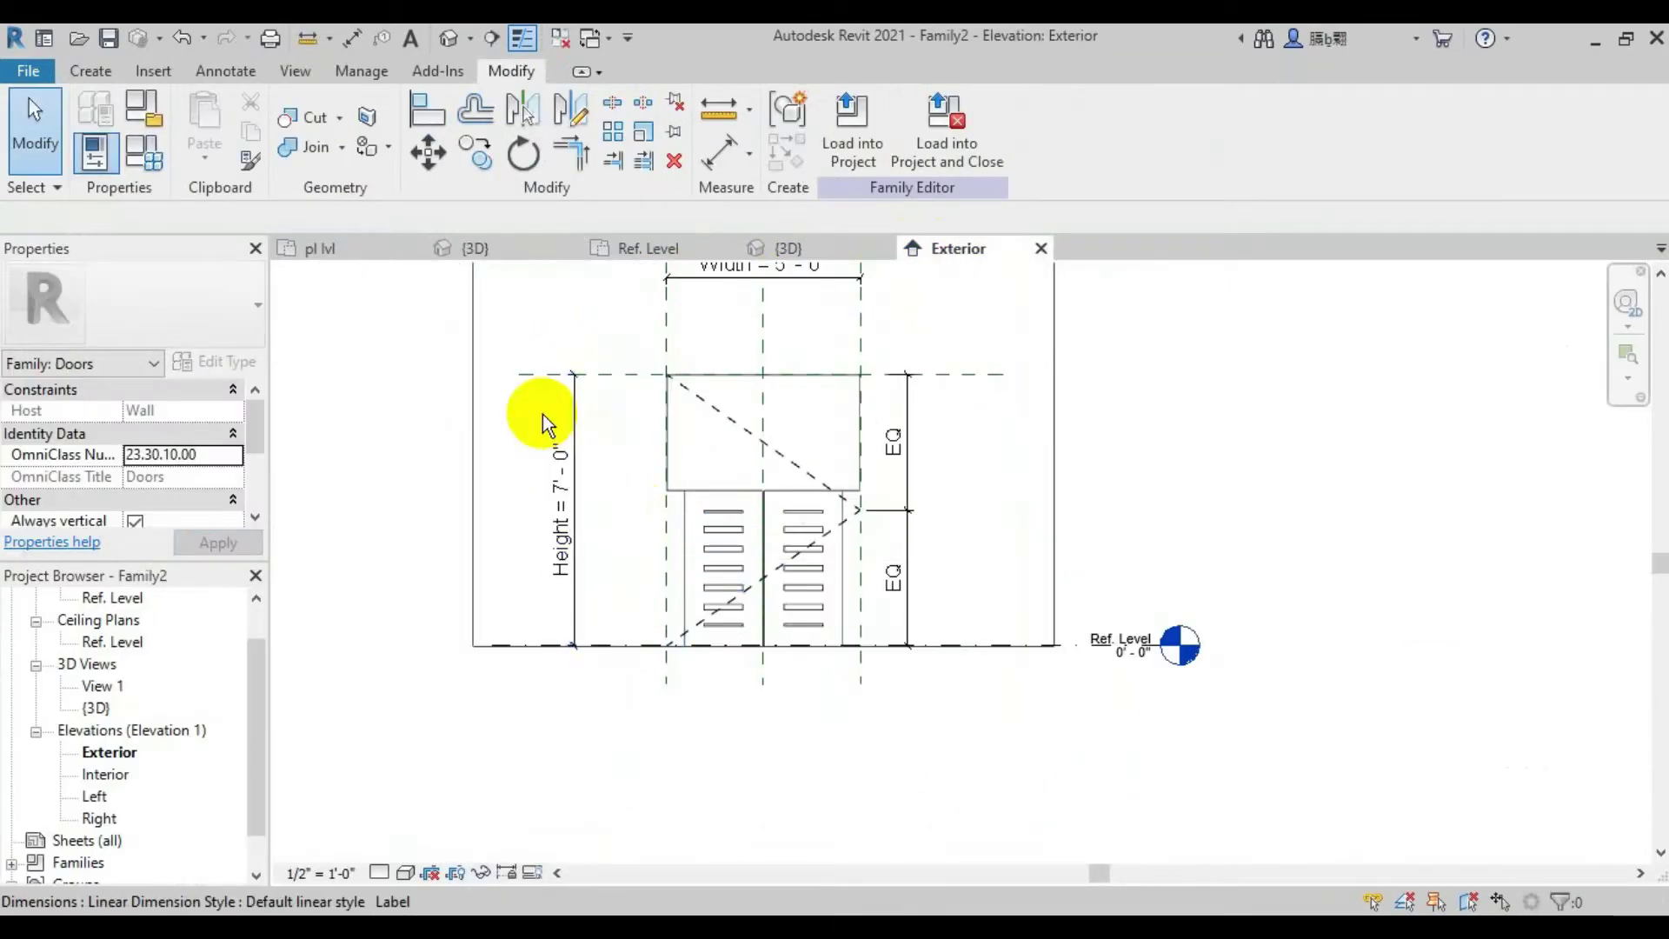
Save the family as 'fatak' in Architect files (E:) > revit files
{"action": "left_click", "coordinate": [28, 71]}
{"action": "mouse_move", "coordinate": [81, 358]}
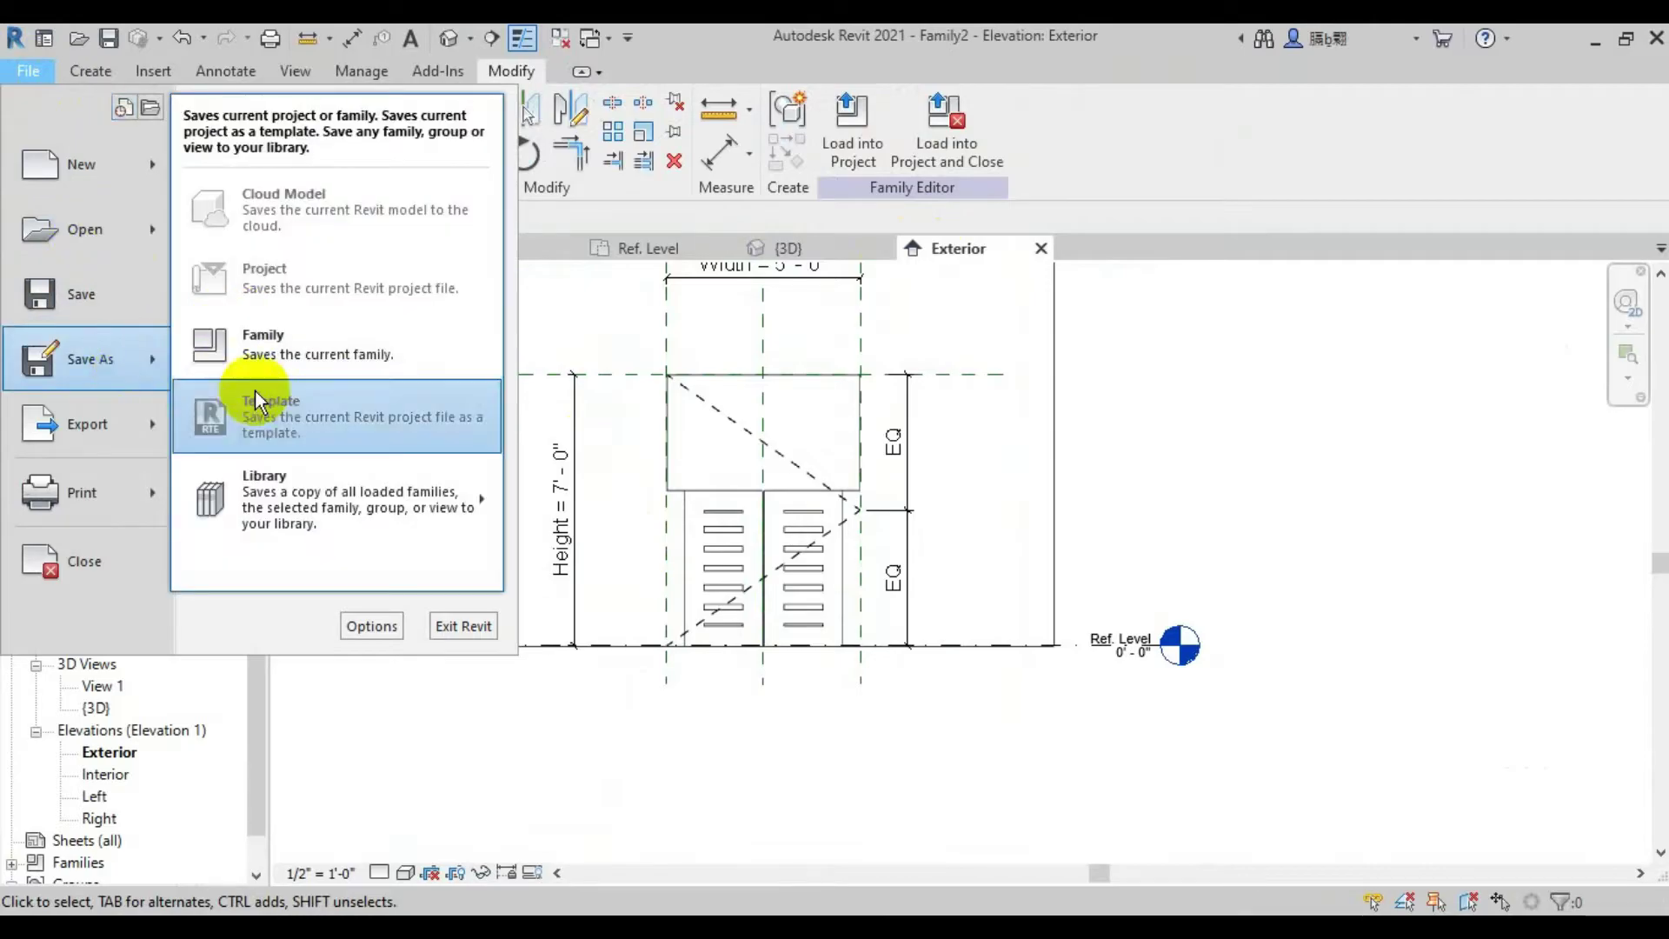
{"action": "left_click", "coordinate": [260, 339]}
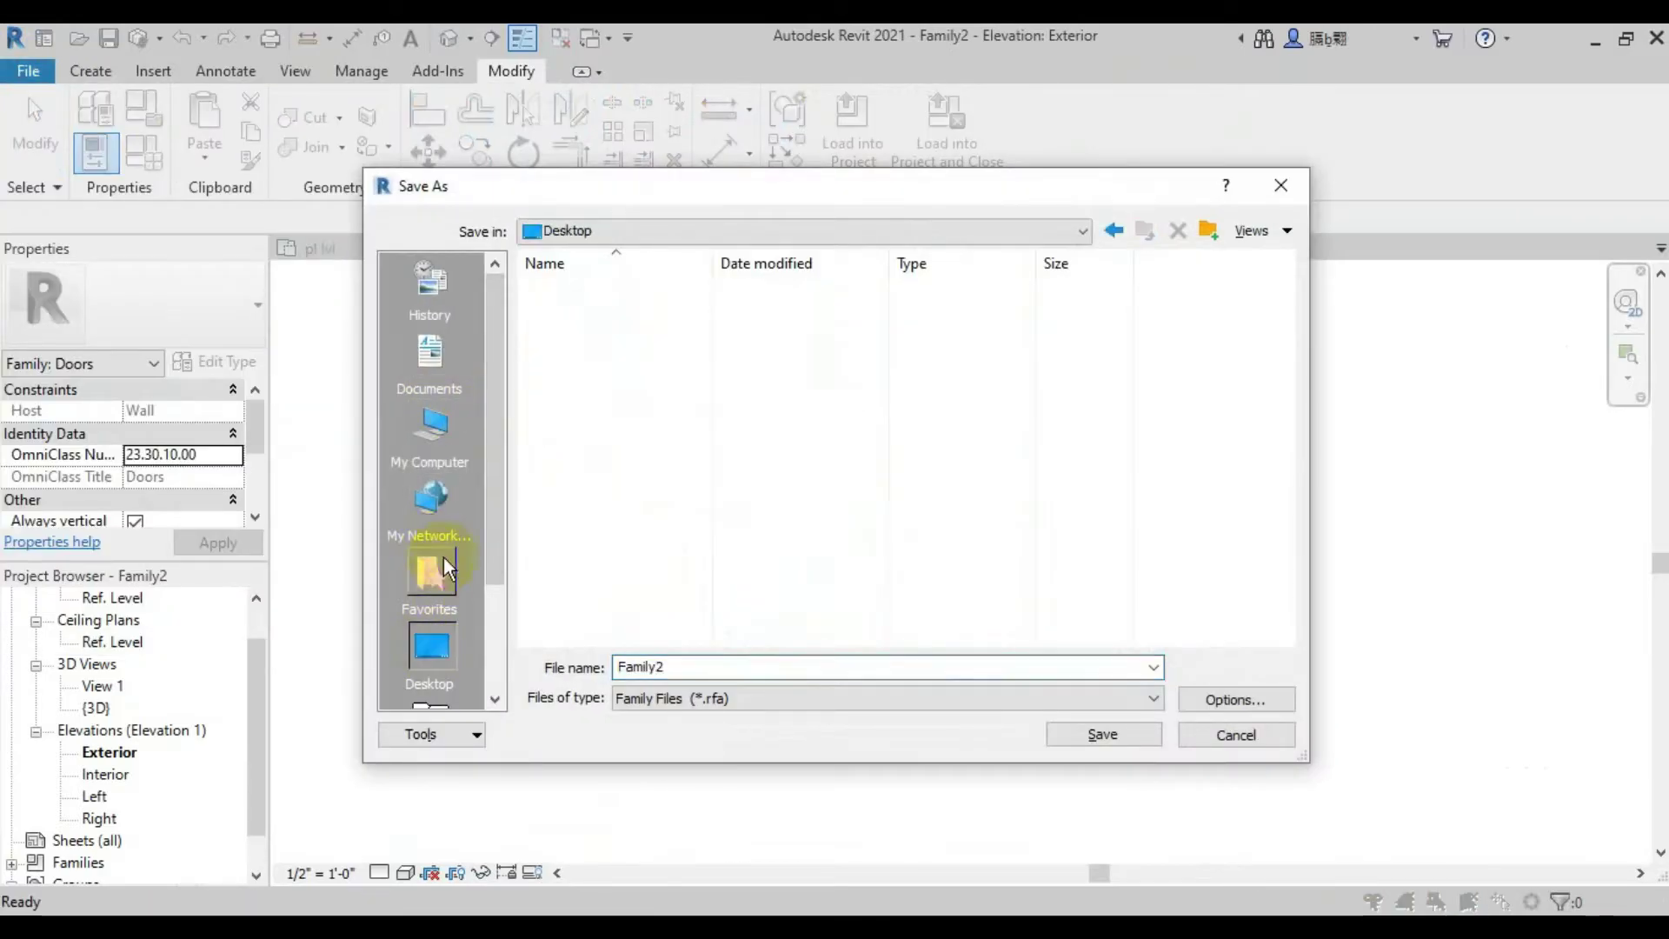
{"action": "left_click", "coordinate": [429, 435]}
{"action": "scroll", "coordinate": [603, 372], "scroll_direction": "down", "scroll_amount": 1}
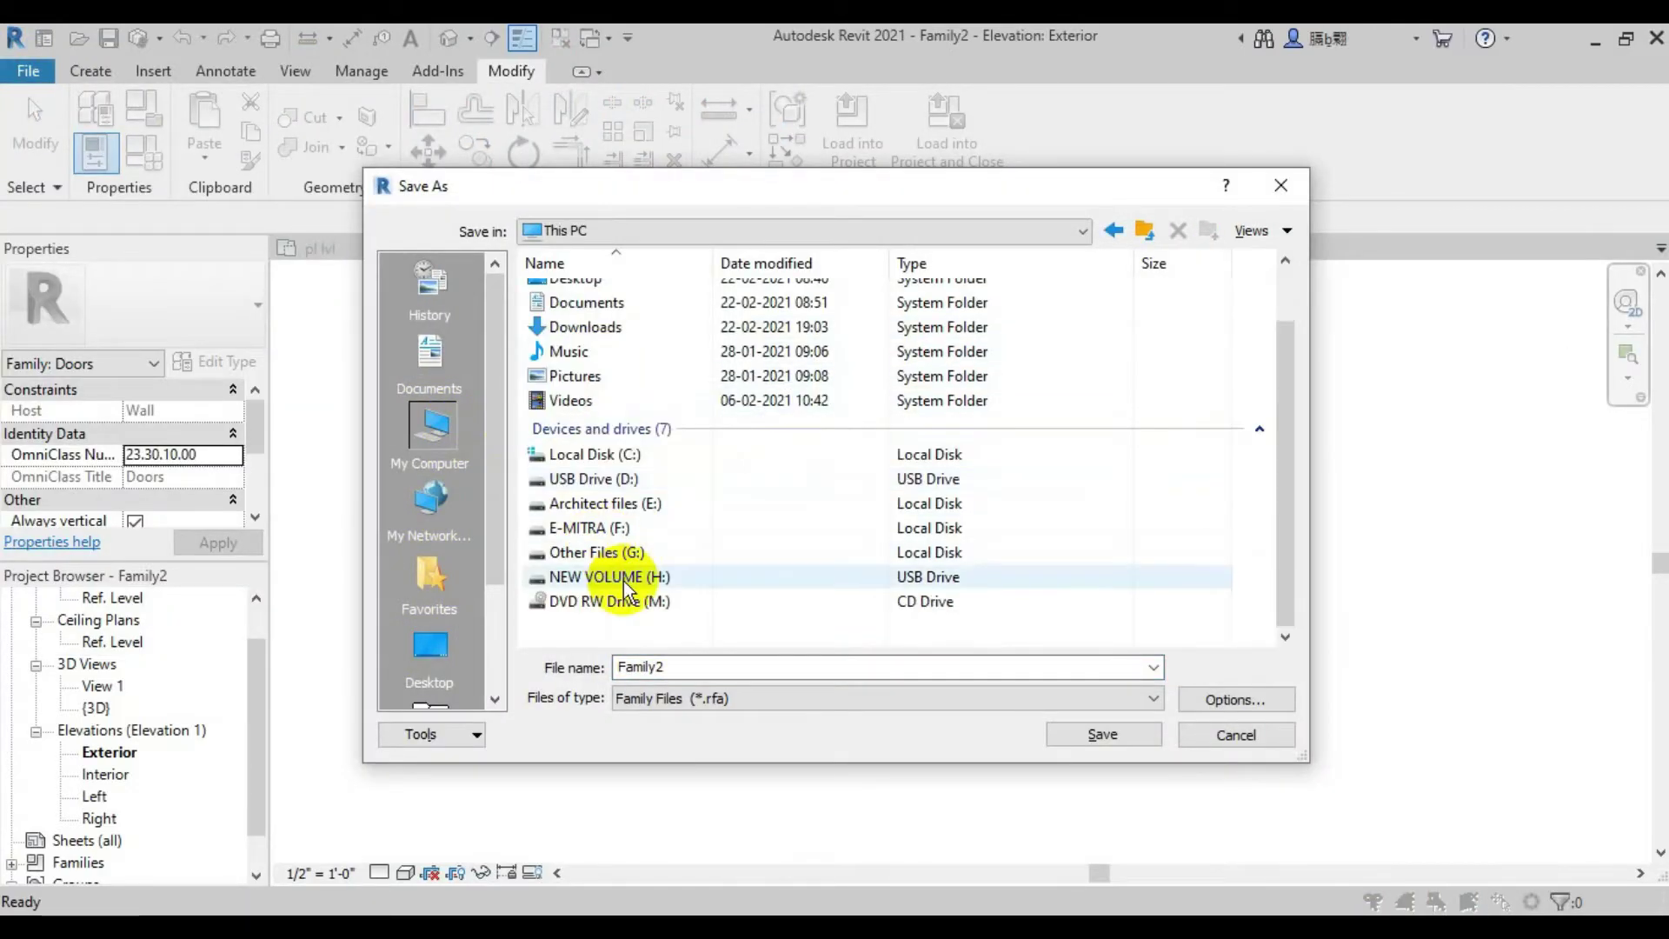
{"action": "double_click", "coordinate": [614, 504]}
{"action": "left_click", "coordinate": [600, 432]}
{"action": "double_click", "coordinate": [599, 432]}
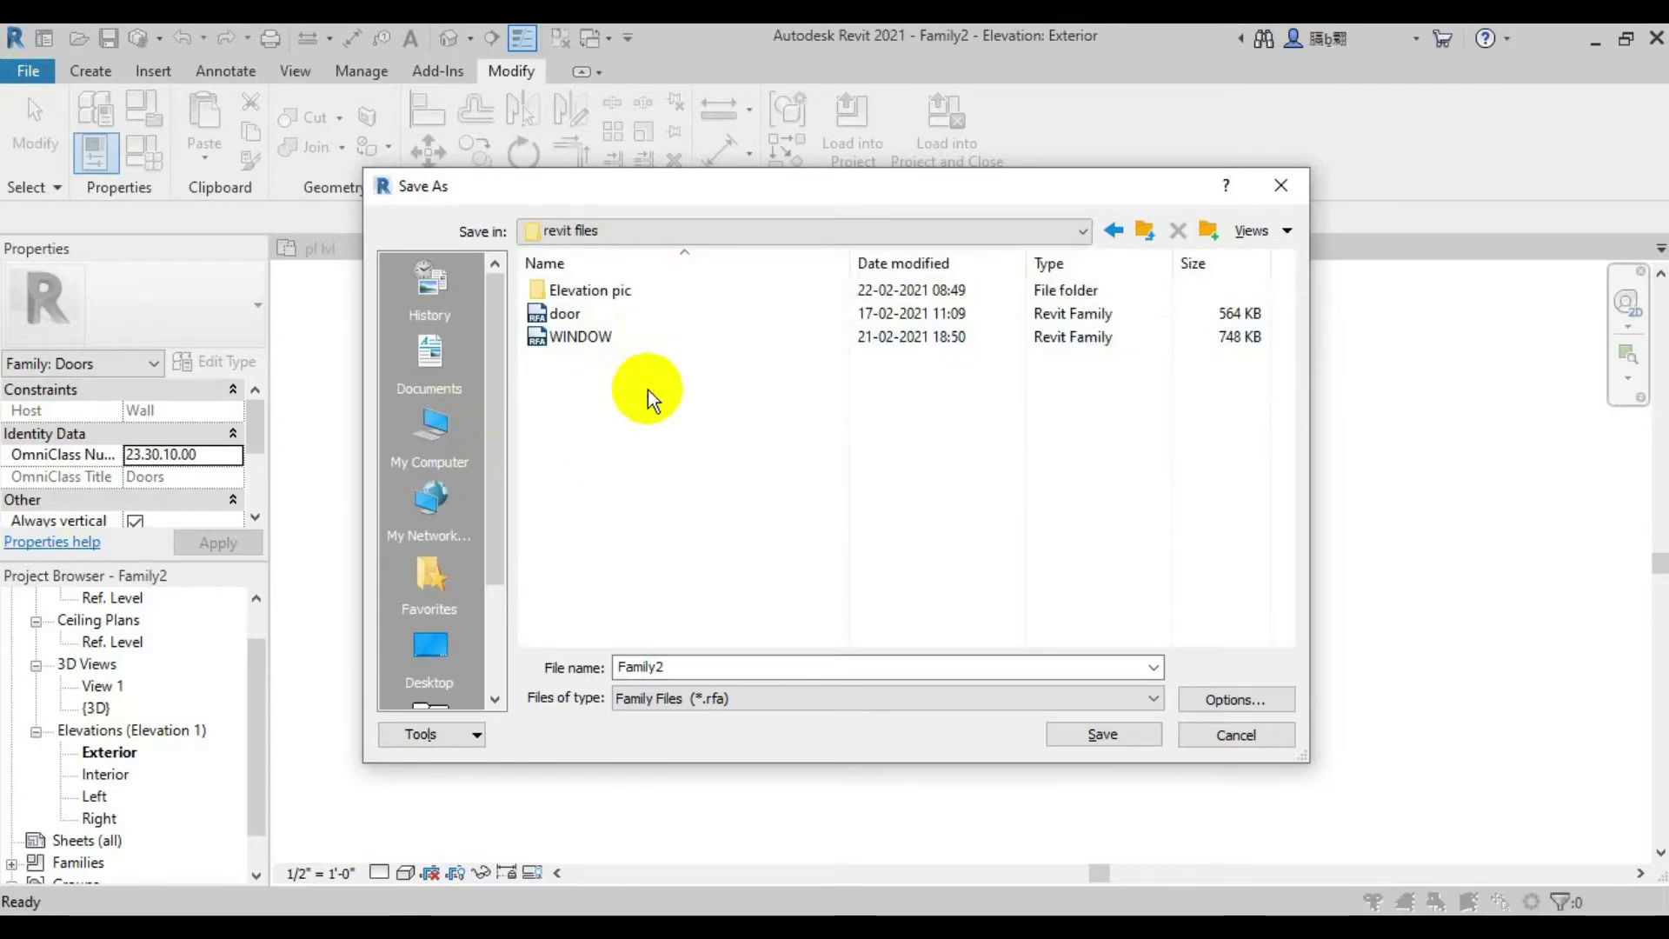
{"action": "double_click", "coordinate": [789, 670]}
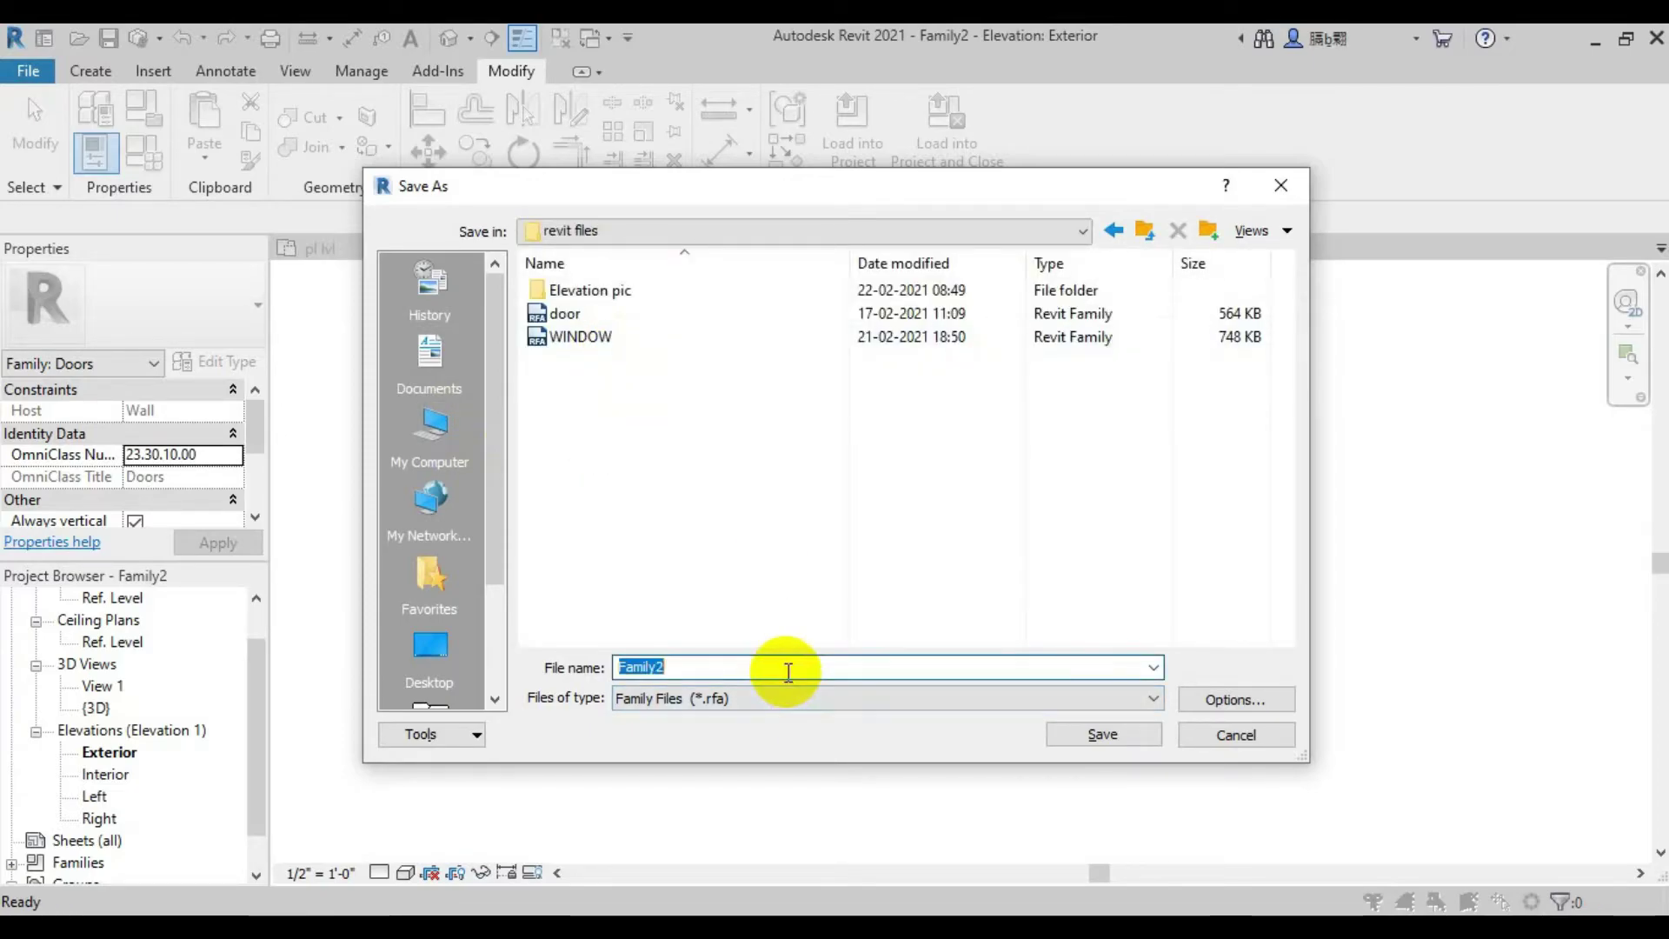
{"action": "type", "text": "fatak"}
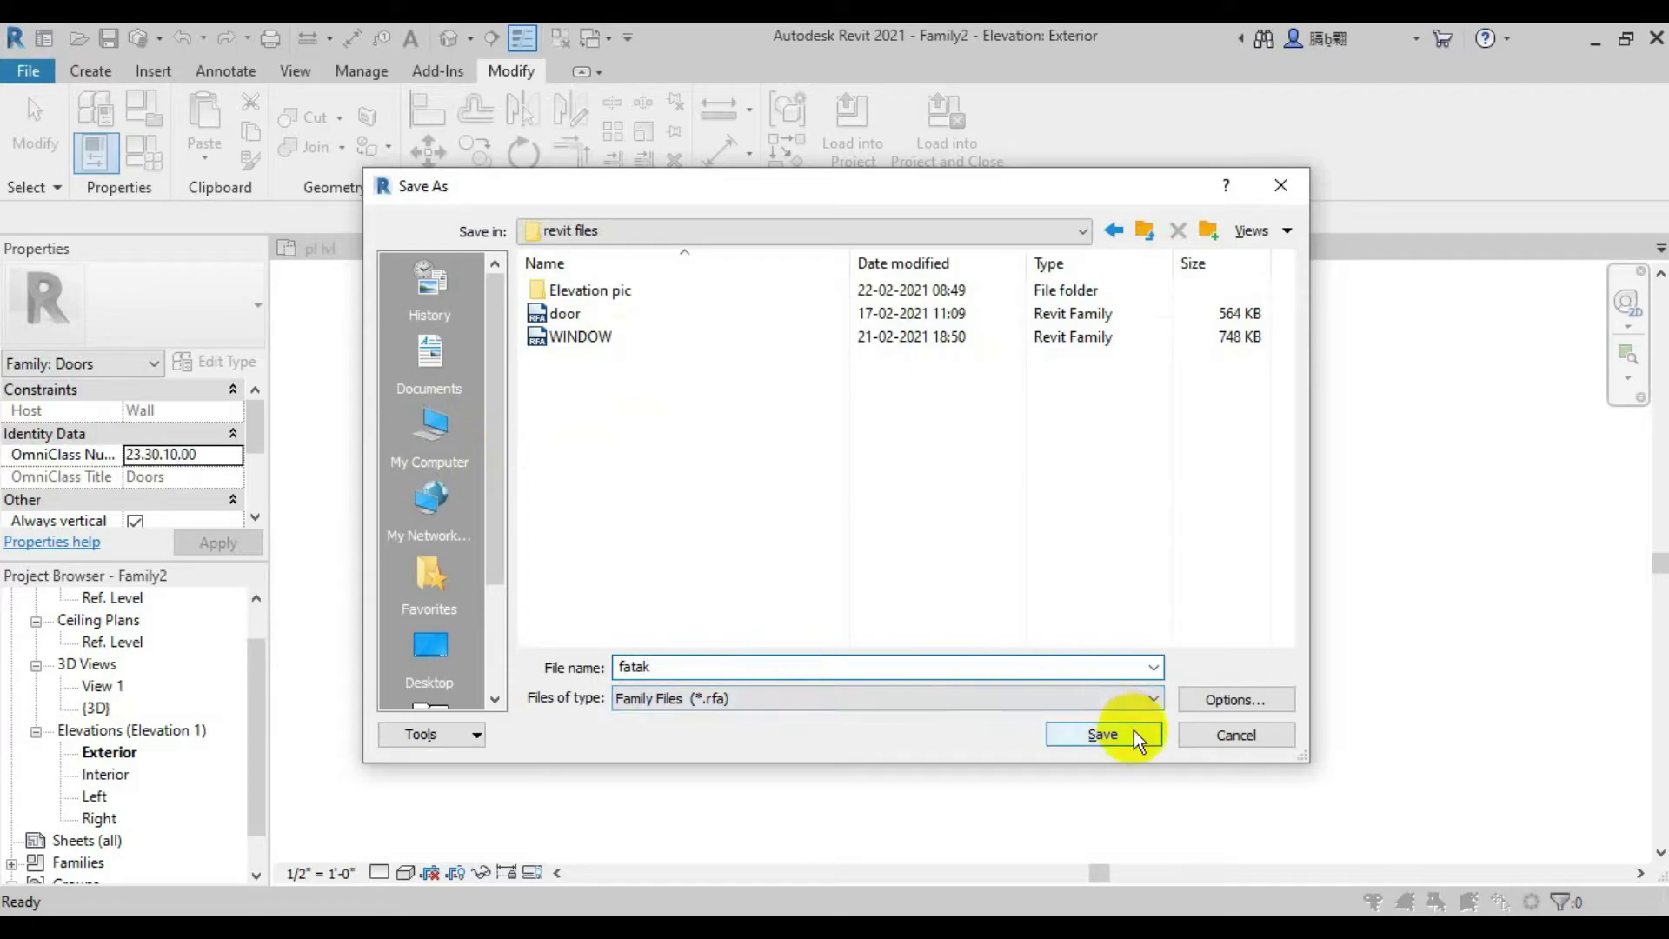
{"action": "left_click", "coordinate": [1131, 731]}
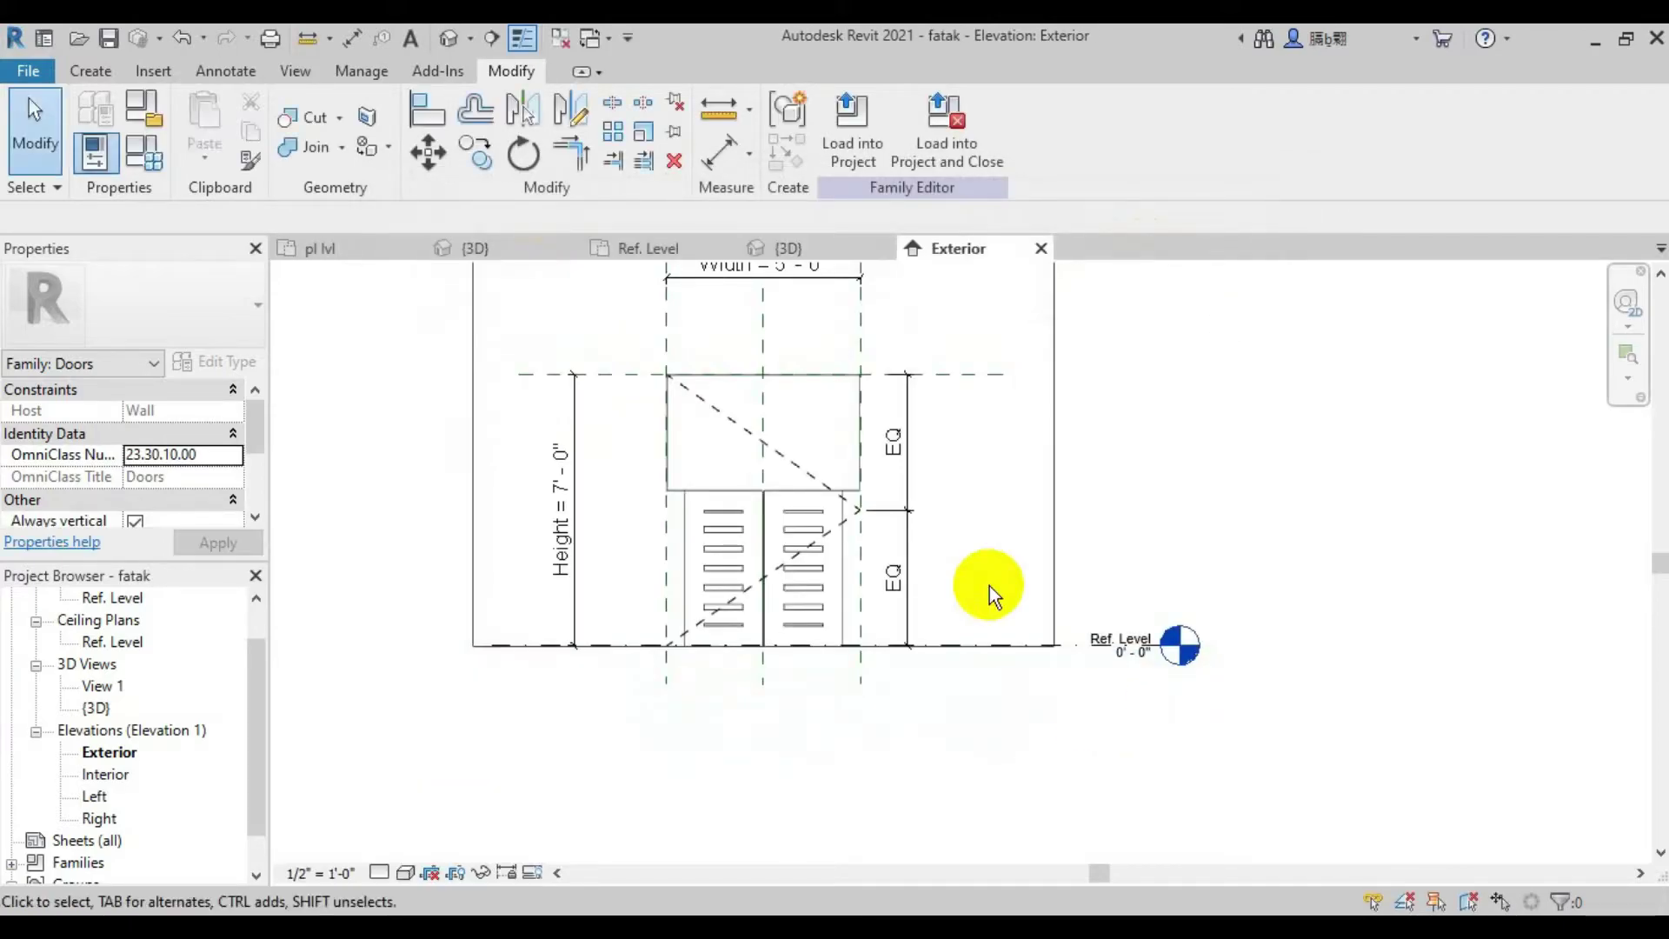
Load the fatak family into the house project and go to the pl lvl plan
{"action": "left_click", "coordinate": [849, 127]}
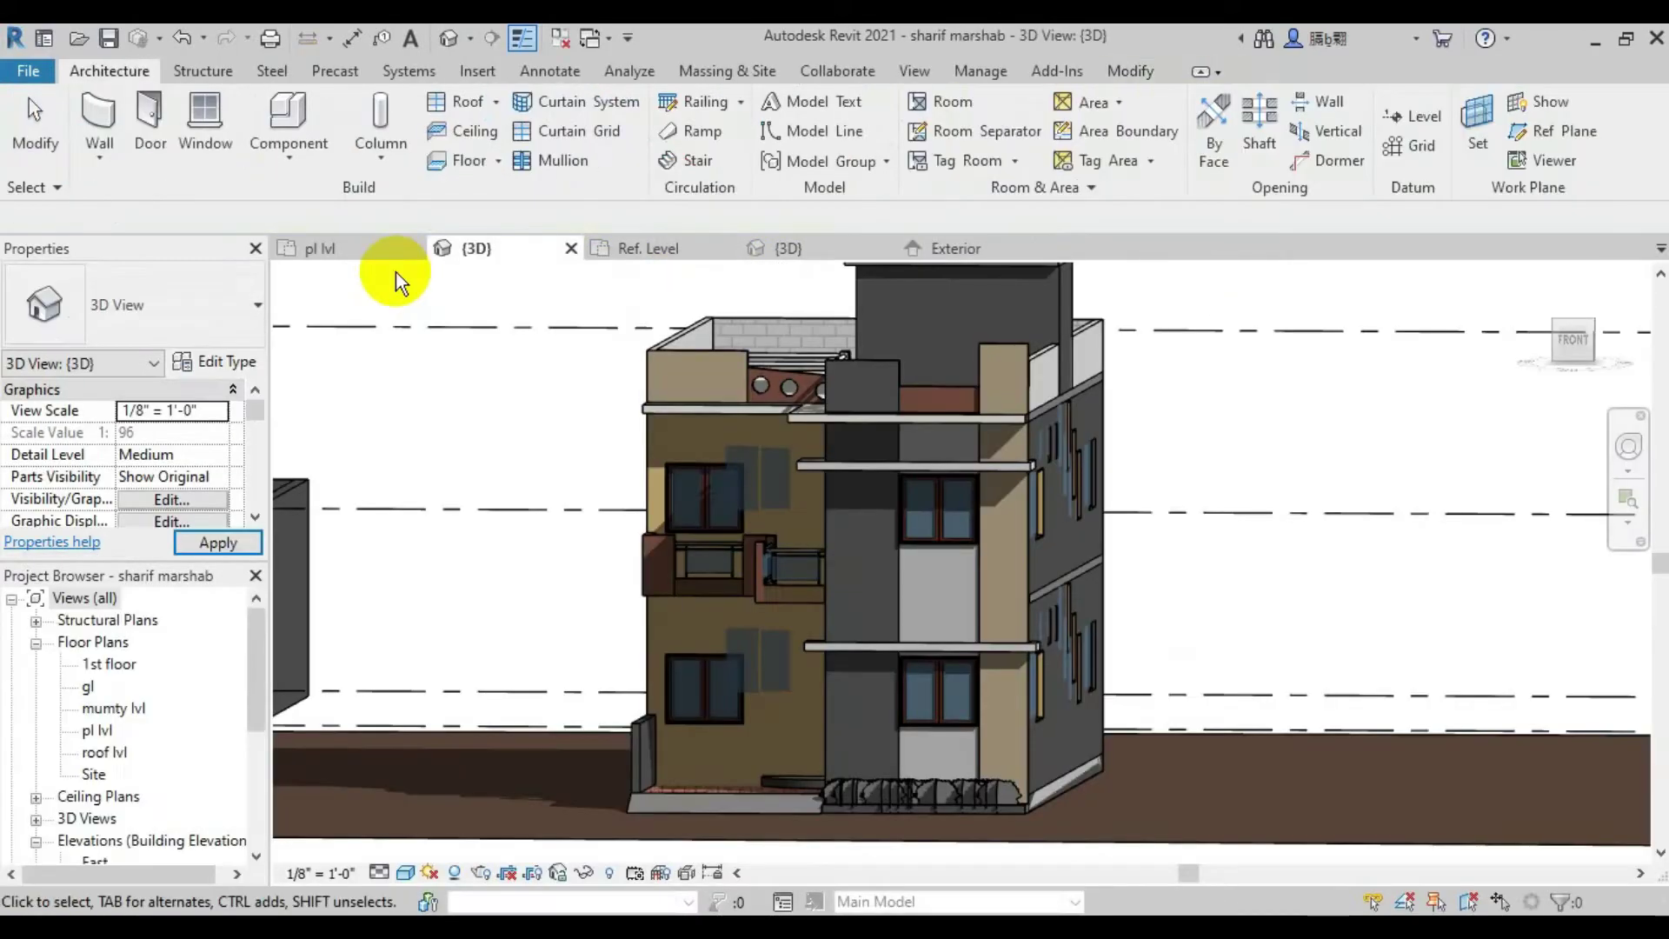
{"action": "left_click", "coordinate": [383, 250]}
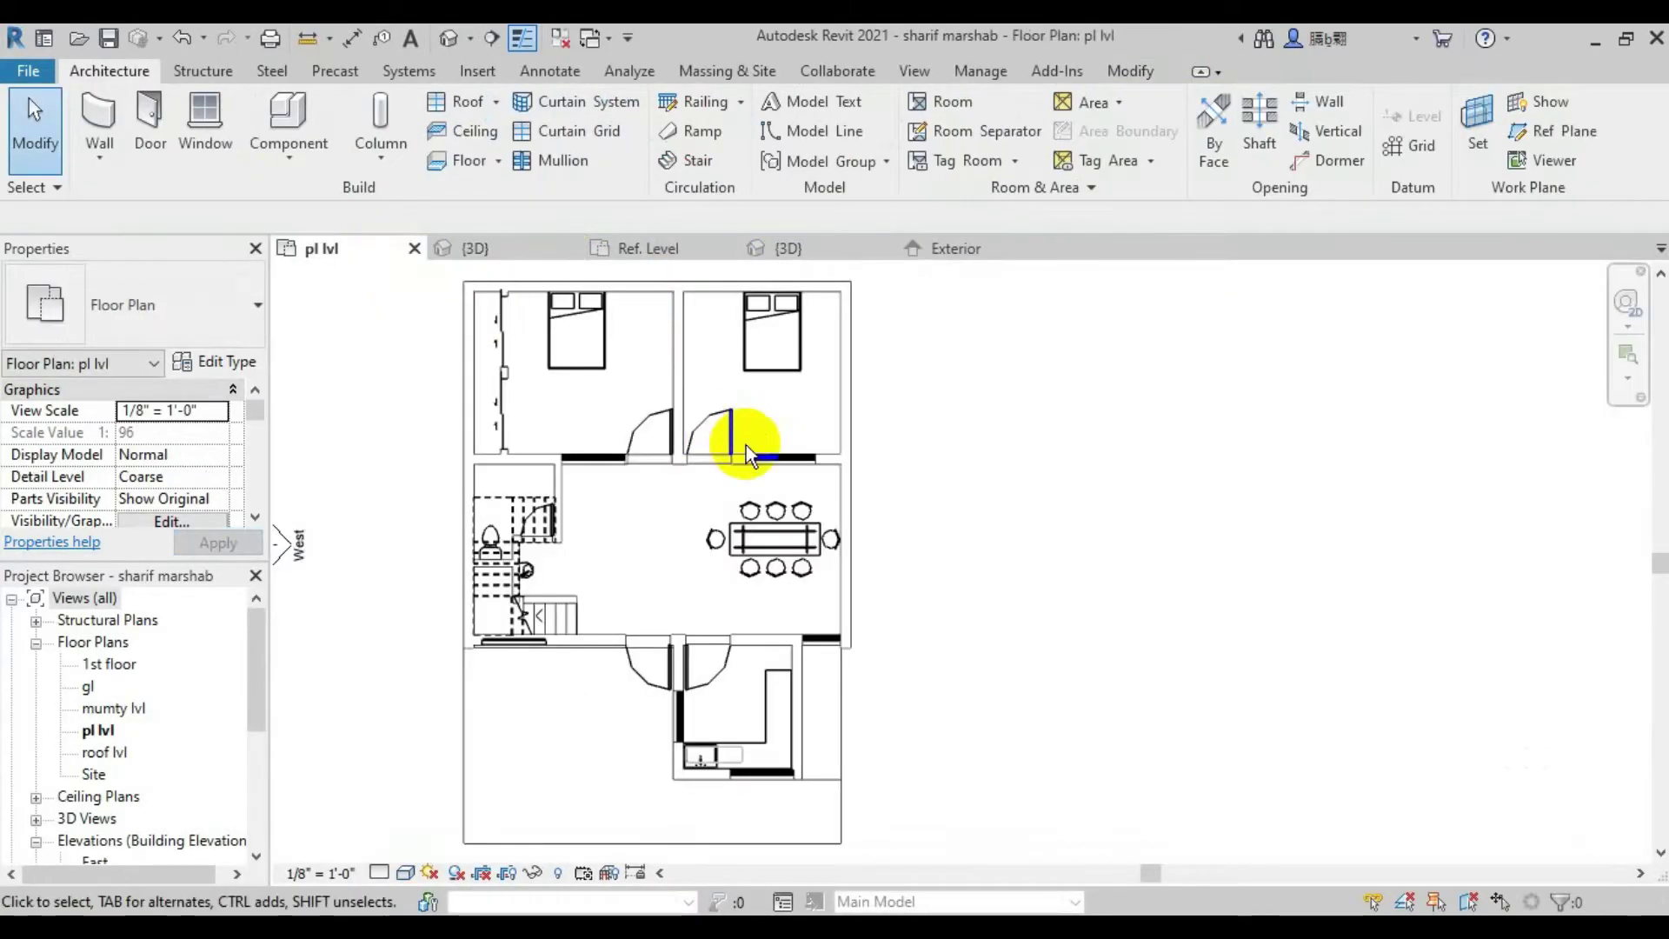
{"action": "scroll", "coordinate": [652, 458], "scroll_direction": "down", "scroll_amount": 5}
{"action": "scroll", "coordinate": [1184, 655], "scroll_direction": "up", "scroll_amount": 5}
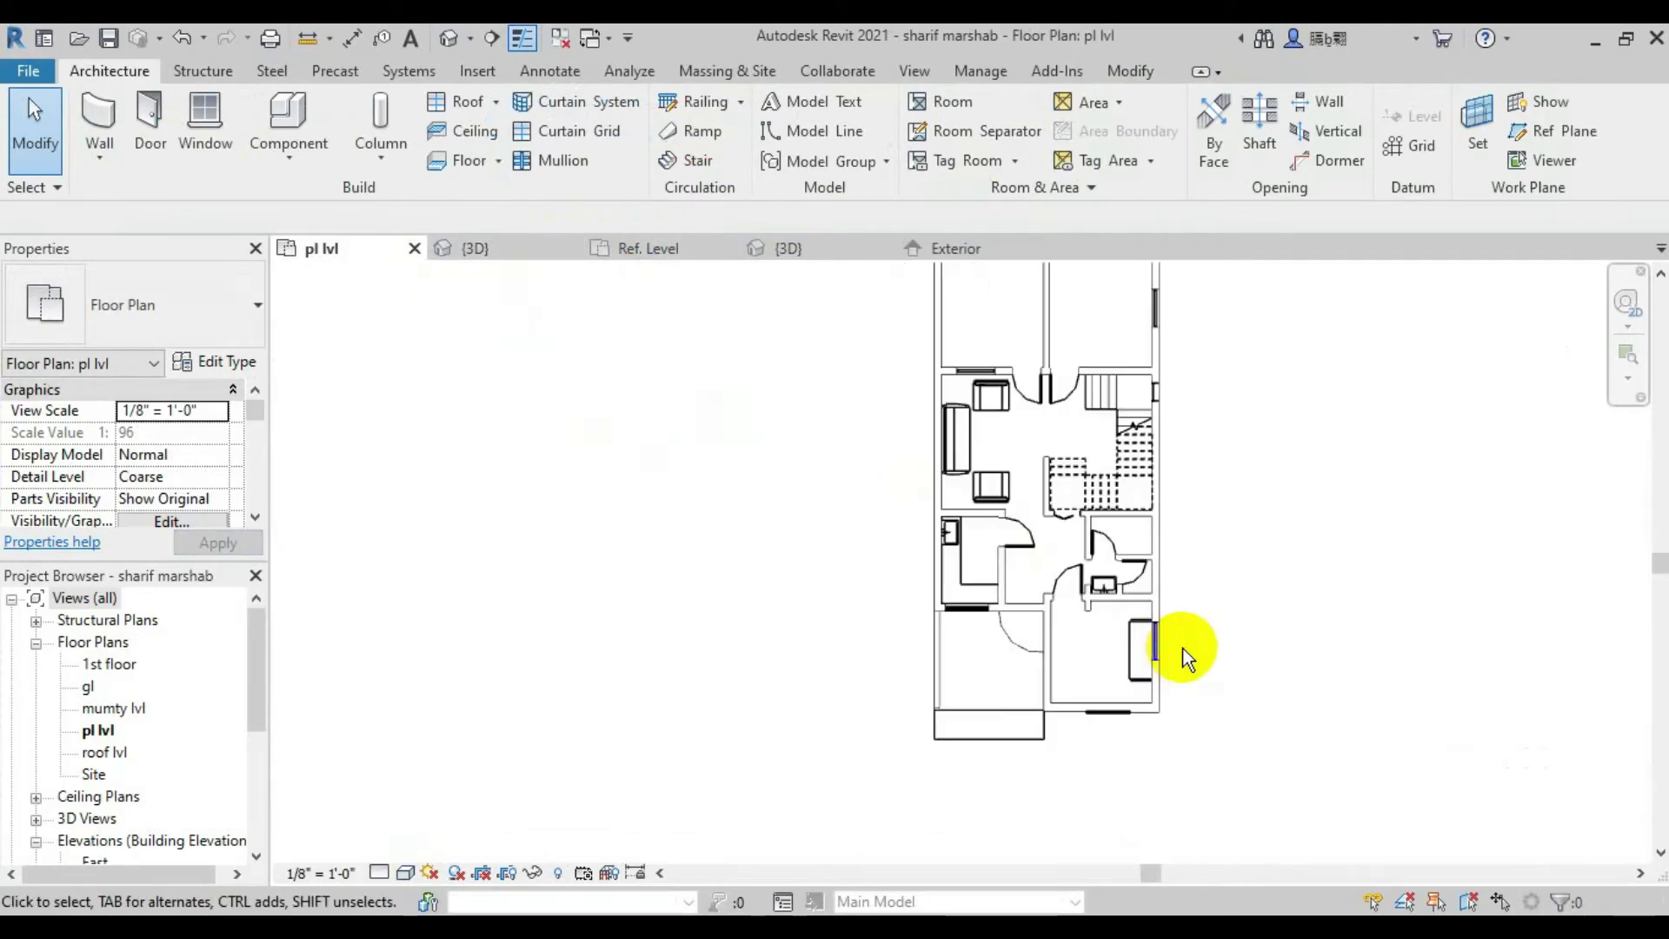
{"action": "scroll", "coordinate": [618, 373], "scroll_direction": "up", "scroll_amount": 3}
Draw a wall along the room's bottom edge on pl lvl and select it
{"action": "left_click", "coordinate": [104, 115]}
{"action": "left_click", "coordinate": [652, 734]}
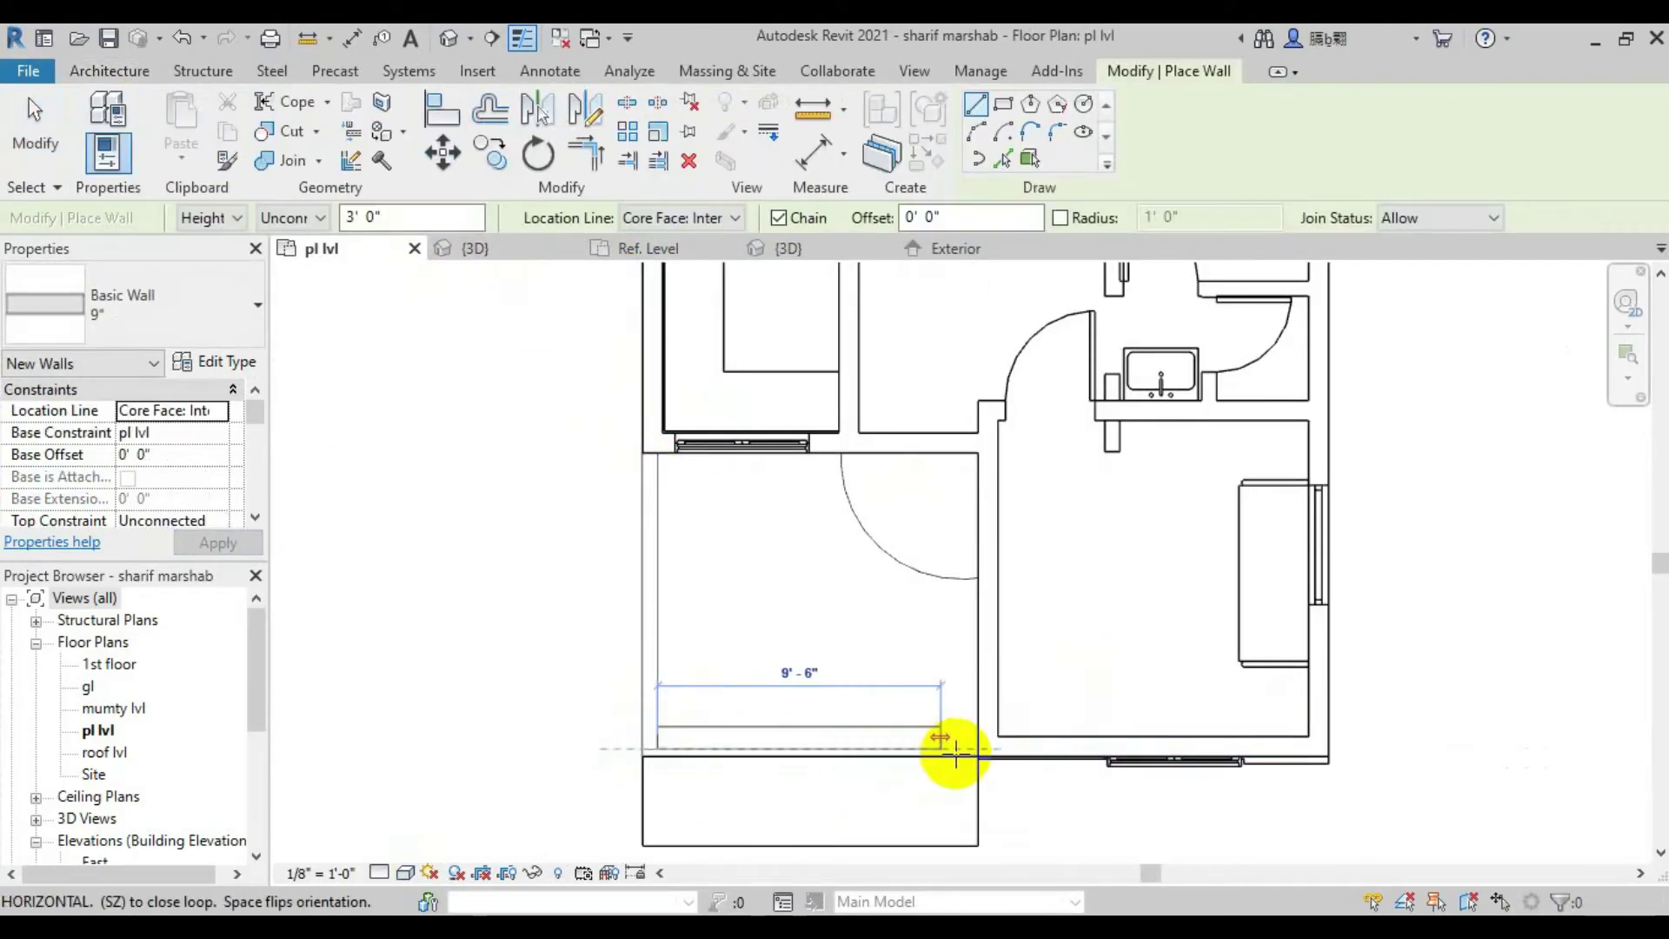
{"action": "left_click", "coordinate": [966, 753]}
{"action": "key", "text": "Escape"}
{"action": "key", "text": "Escape"}
{"action": "scroll", "coordinate": [795, 737], "scroll_direction": "up", "scroll_amount": 3}
{"action": "left_click", "coordinate": [798, 737]}
{"action": "key", "text": "Escape"}
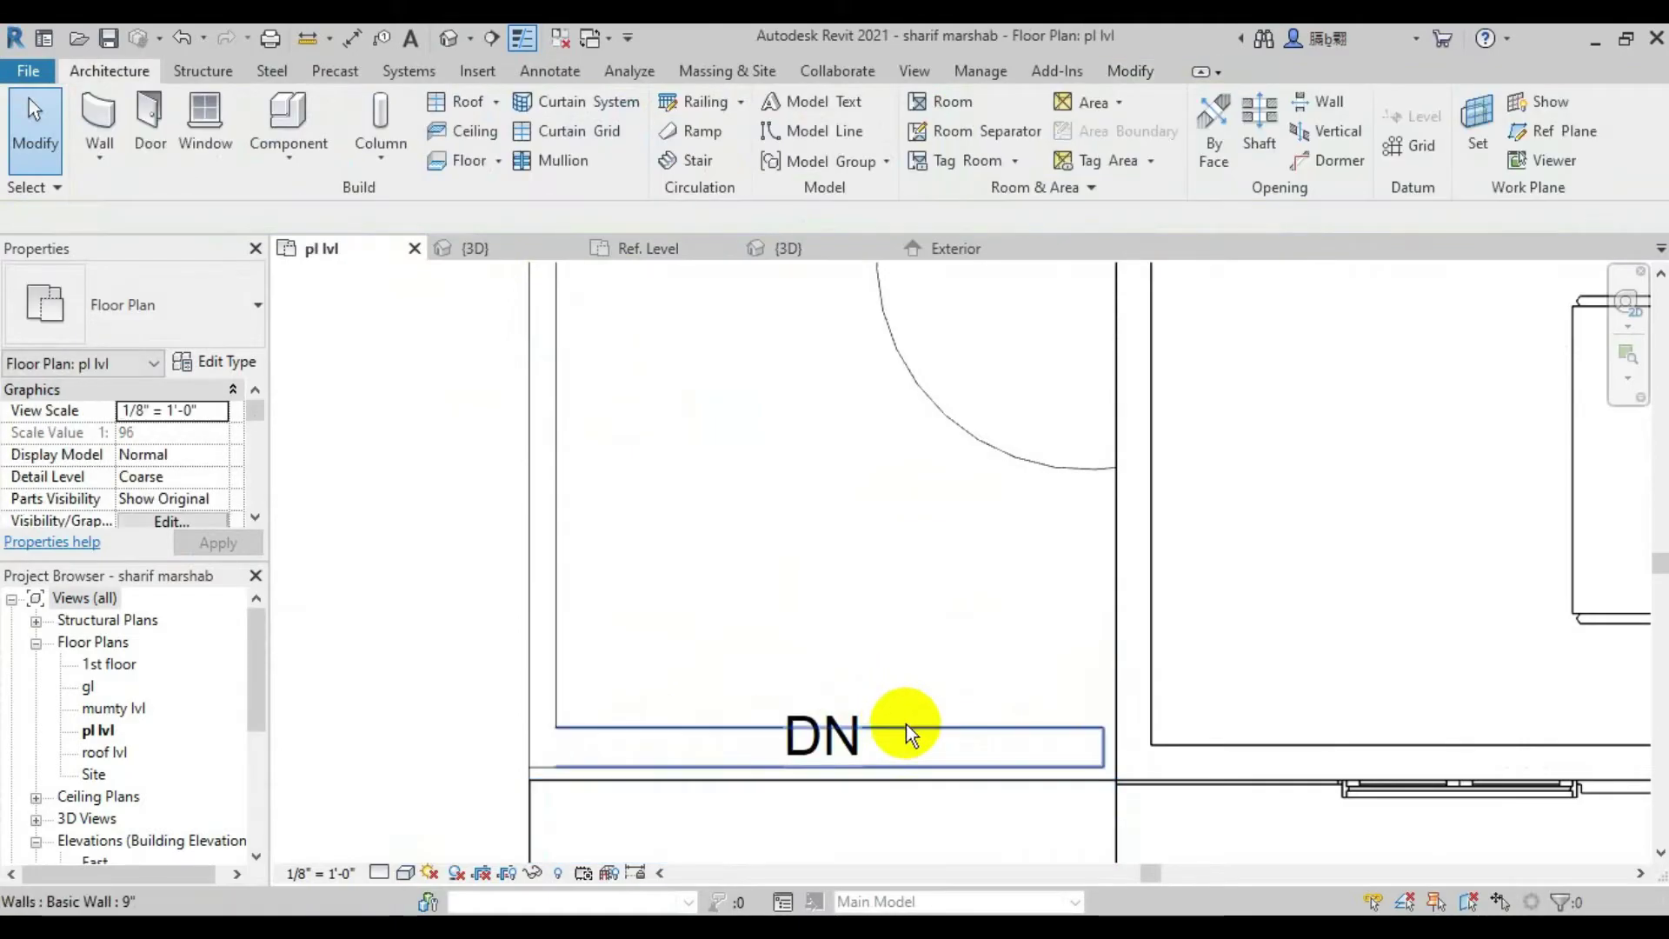
{"action": "left_click", "coordinate": [905, 739]}
Try the Architecture and Modify tools on the bottom wall, then view the house in 3D
{"action": "left_click", "coordinate": [146, 73]}
{"action": "key", "text": "Escape"}
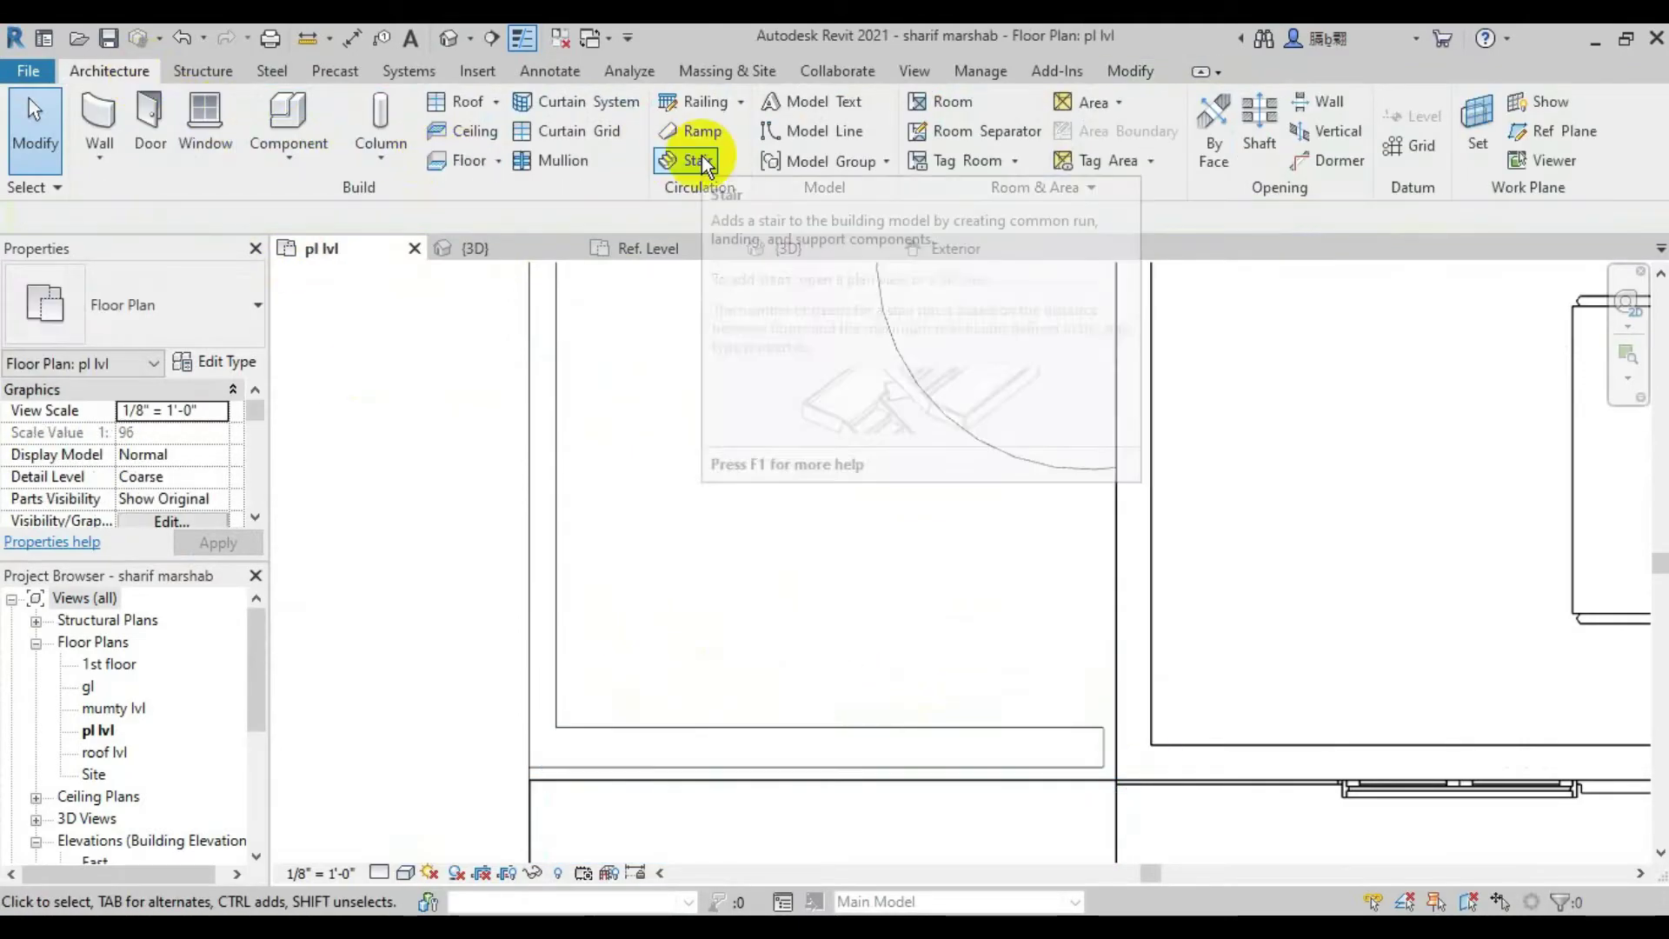
{"action": "left_click", "coordinate": [1116, 72]}
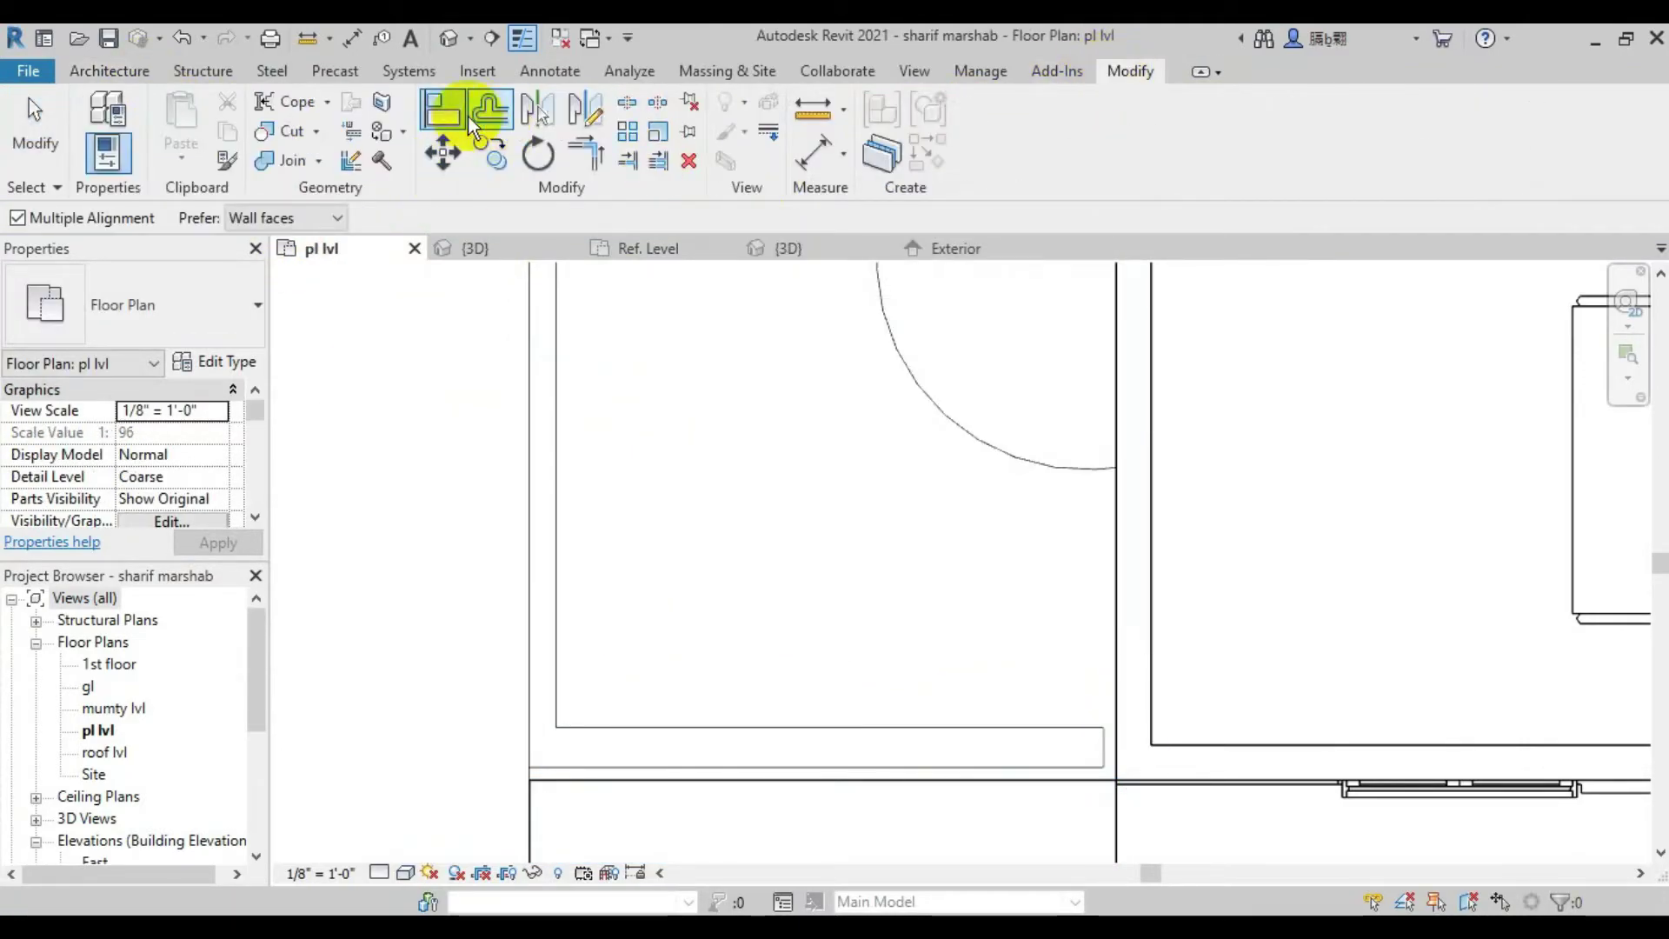
{"action": "key", "text": "Escape"}
{"action": "left_click", "coordinate": [1071, 757]}
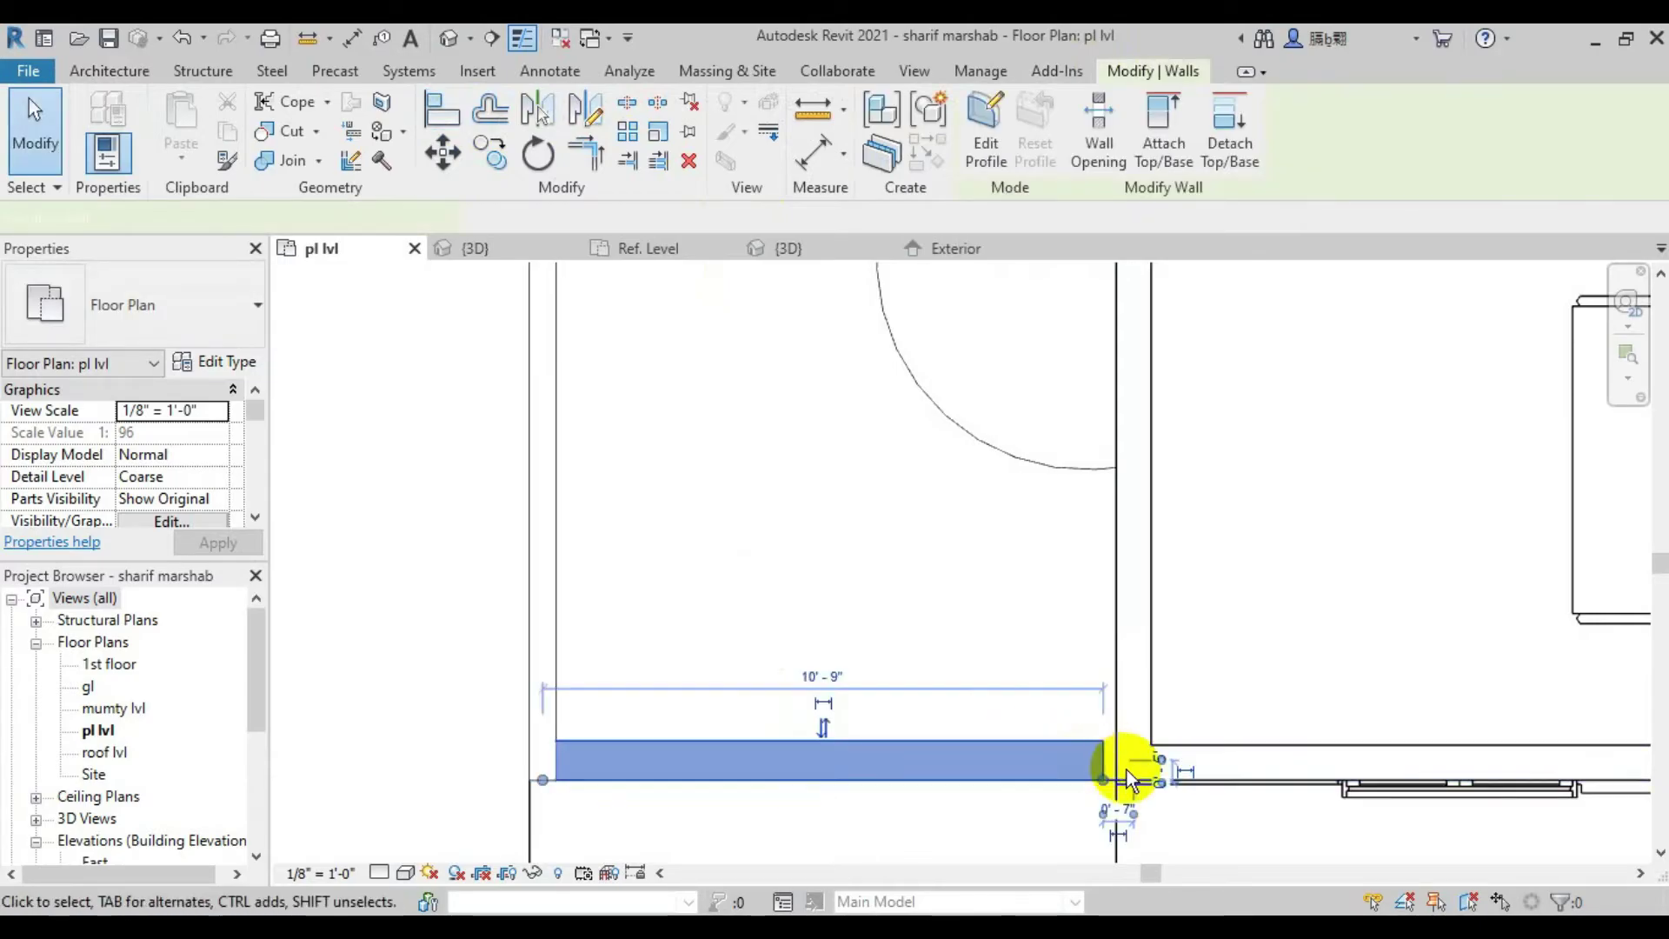
{"action": "scroll", "coordinate": [1130, 778], "scroll_direction": "up", "scroll_amount": 2}
{"action": "left_click", "coordinate": [961, 589]}
{"action": "left_click", "coordinate": [113, 76]}
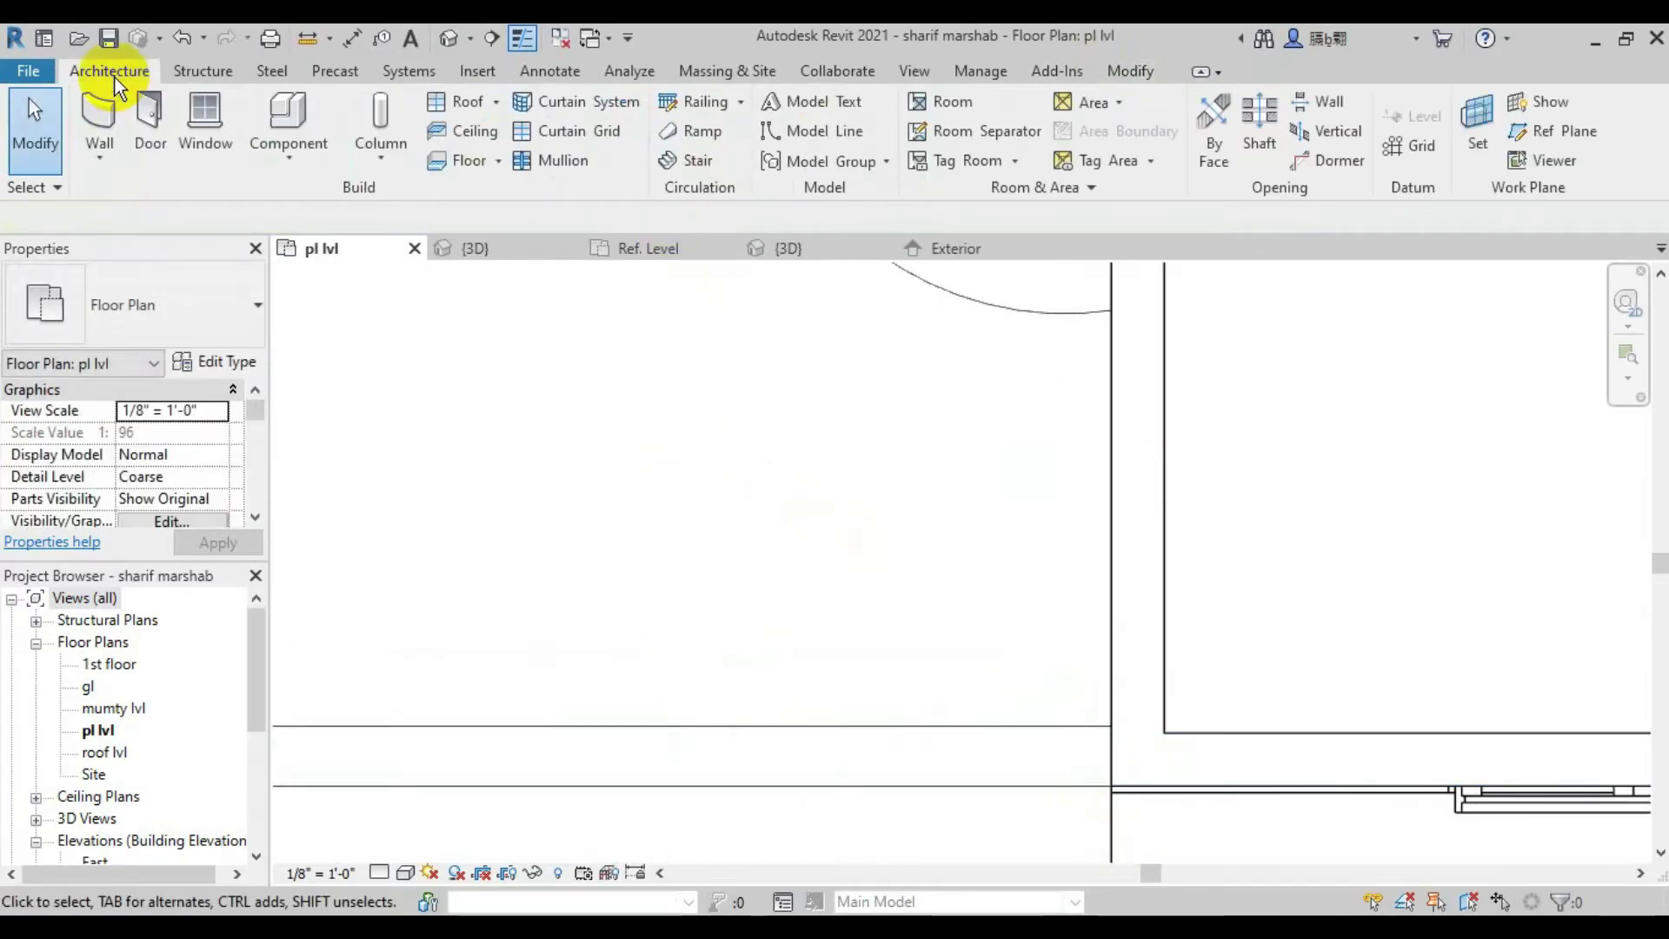
{"action": "left_click", "coordinate": [951, 250]}
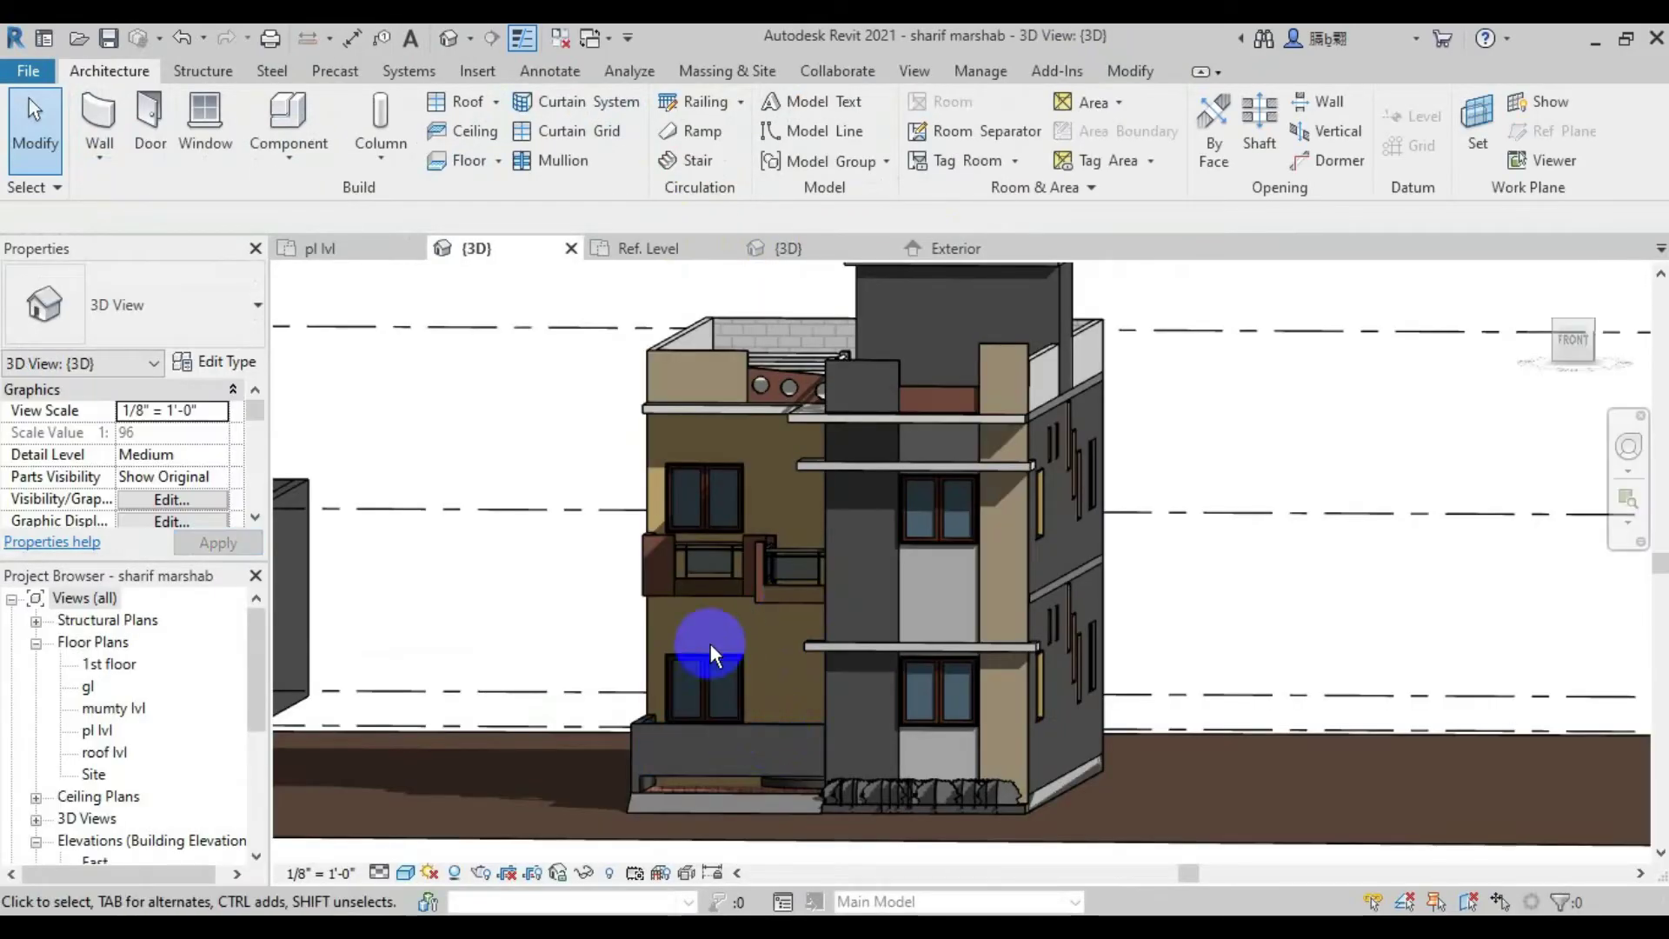
Place the fatak gate door in the new bottom wall on pl lvl
{"action": "left_click", "coordinate": [148, 117]}
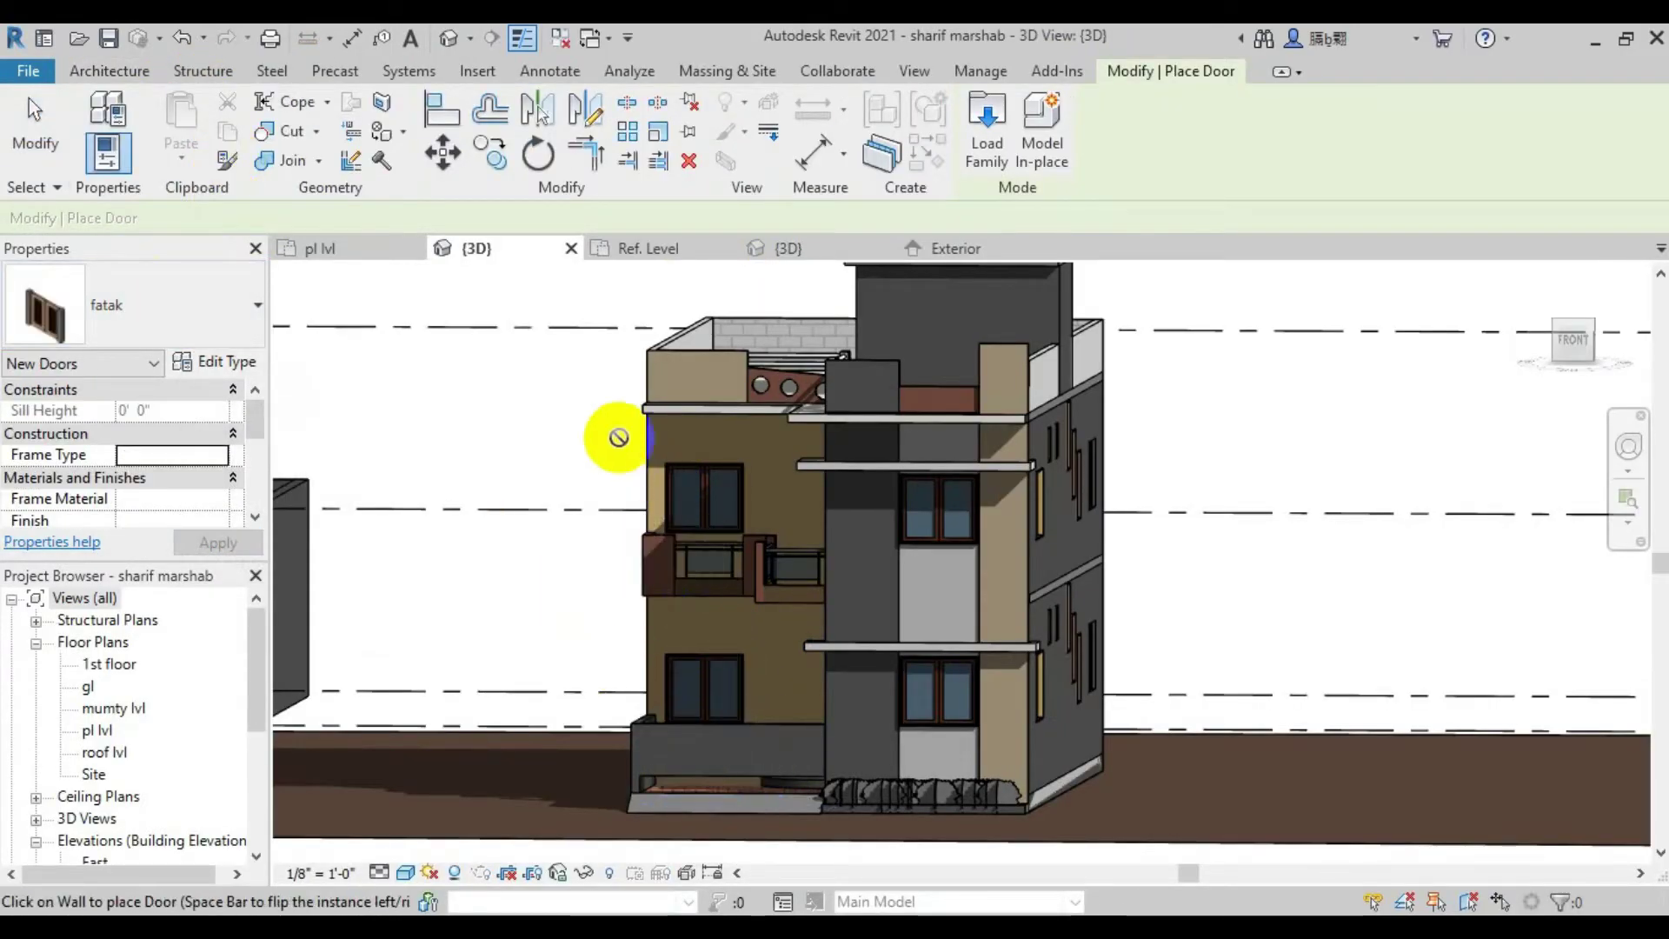
{"action": "left_click", "coordinate": [326, 250]}
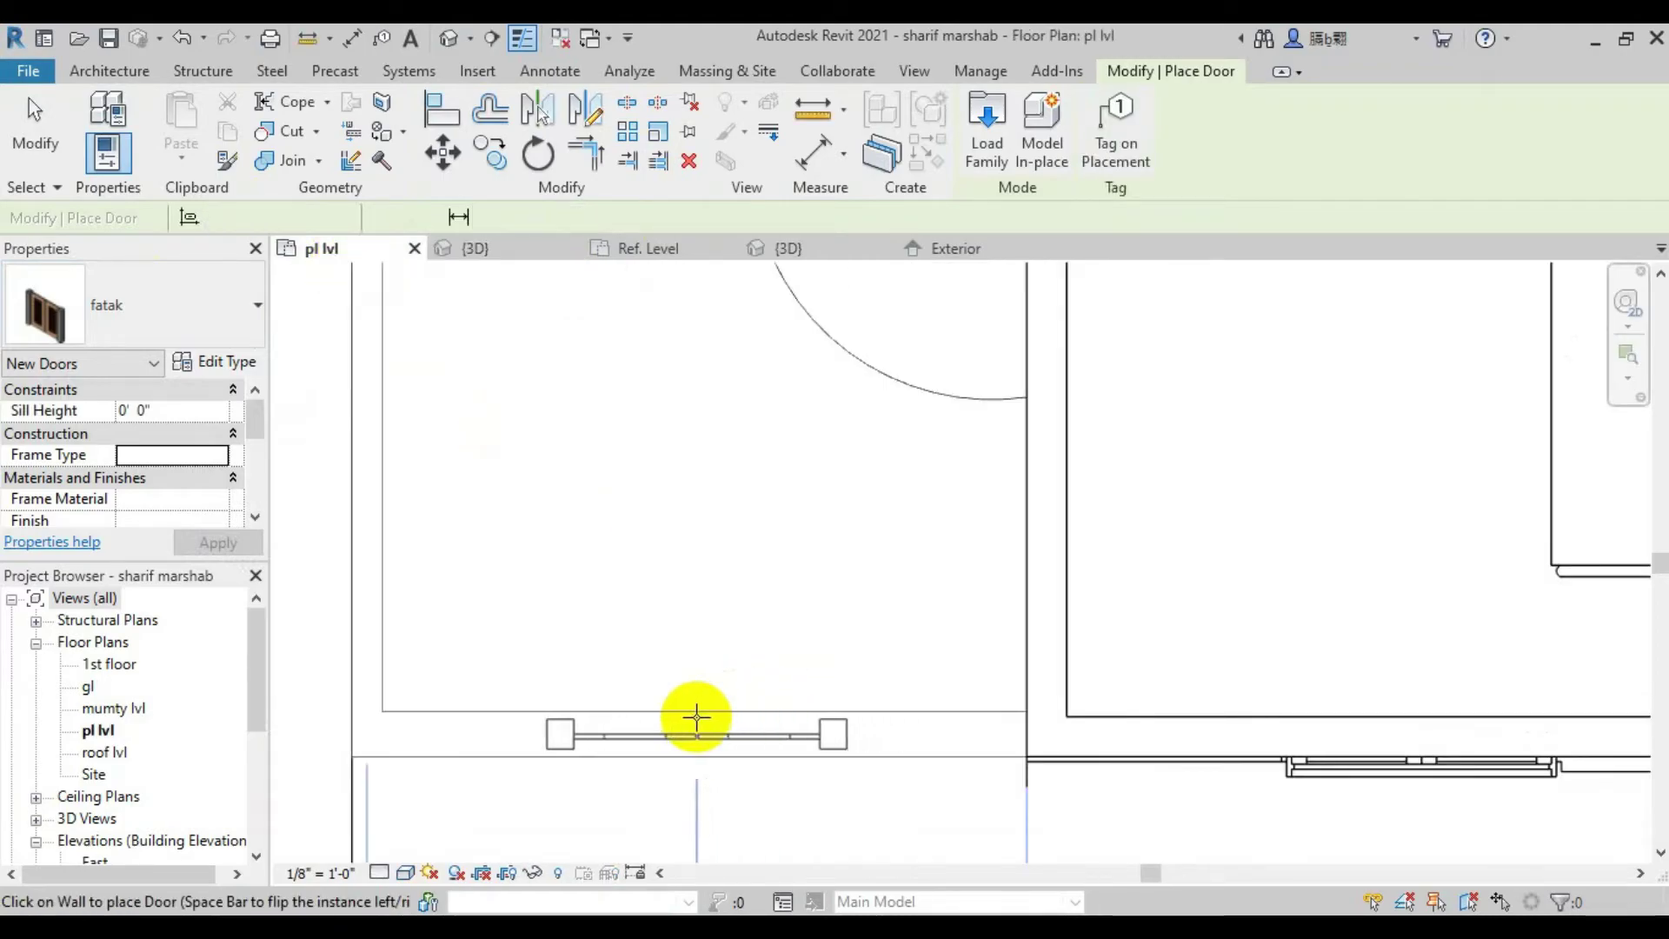
{"action": "left_click", "coordinate": [696, 716]}
{"action": "key", "text": "Escape"}
{"action": "key", "text": "Escape"}
Align the gate door's edge flush with the right-hand wall face
{"action": "left_click", "coordinate": [848, 735]}
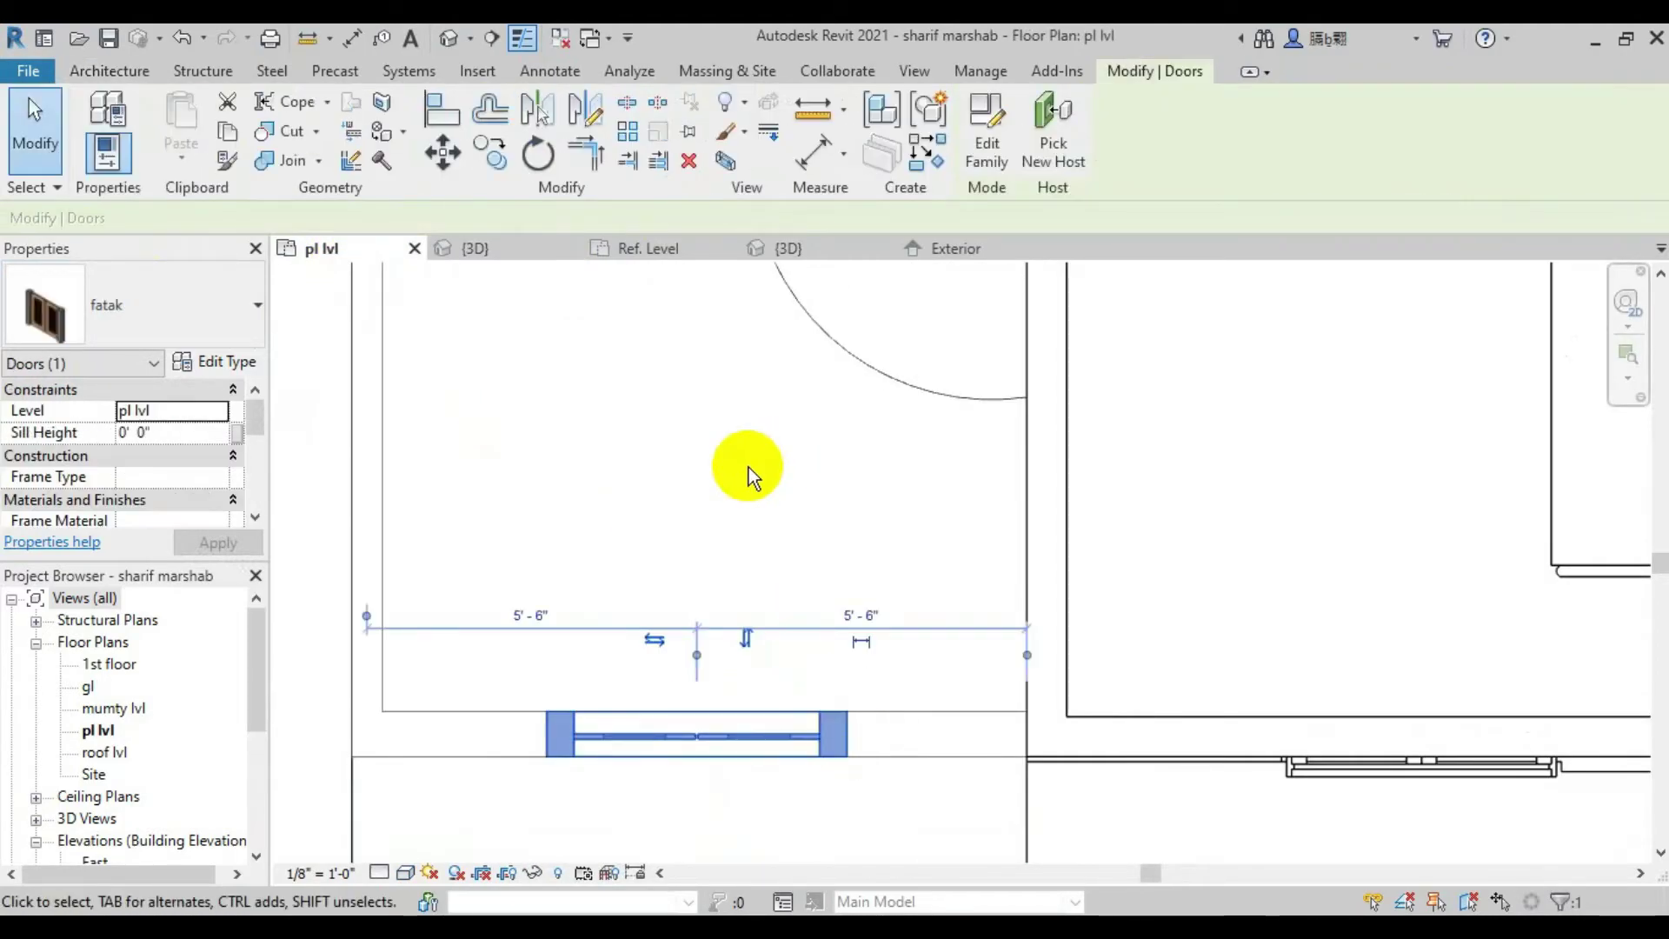
{"action": "left_click", "coordinate": [437, 111]}
{"action": "left_click", "coordinate": [1027, 685]}
{"action": "left_click", "coordinate": [846, 728]}
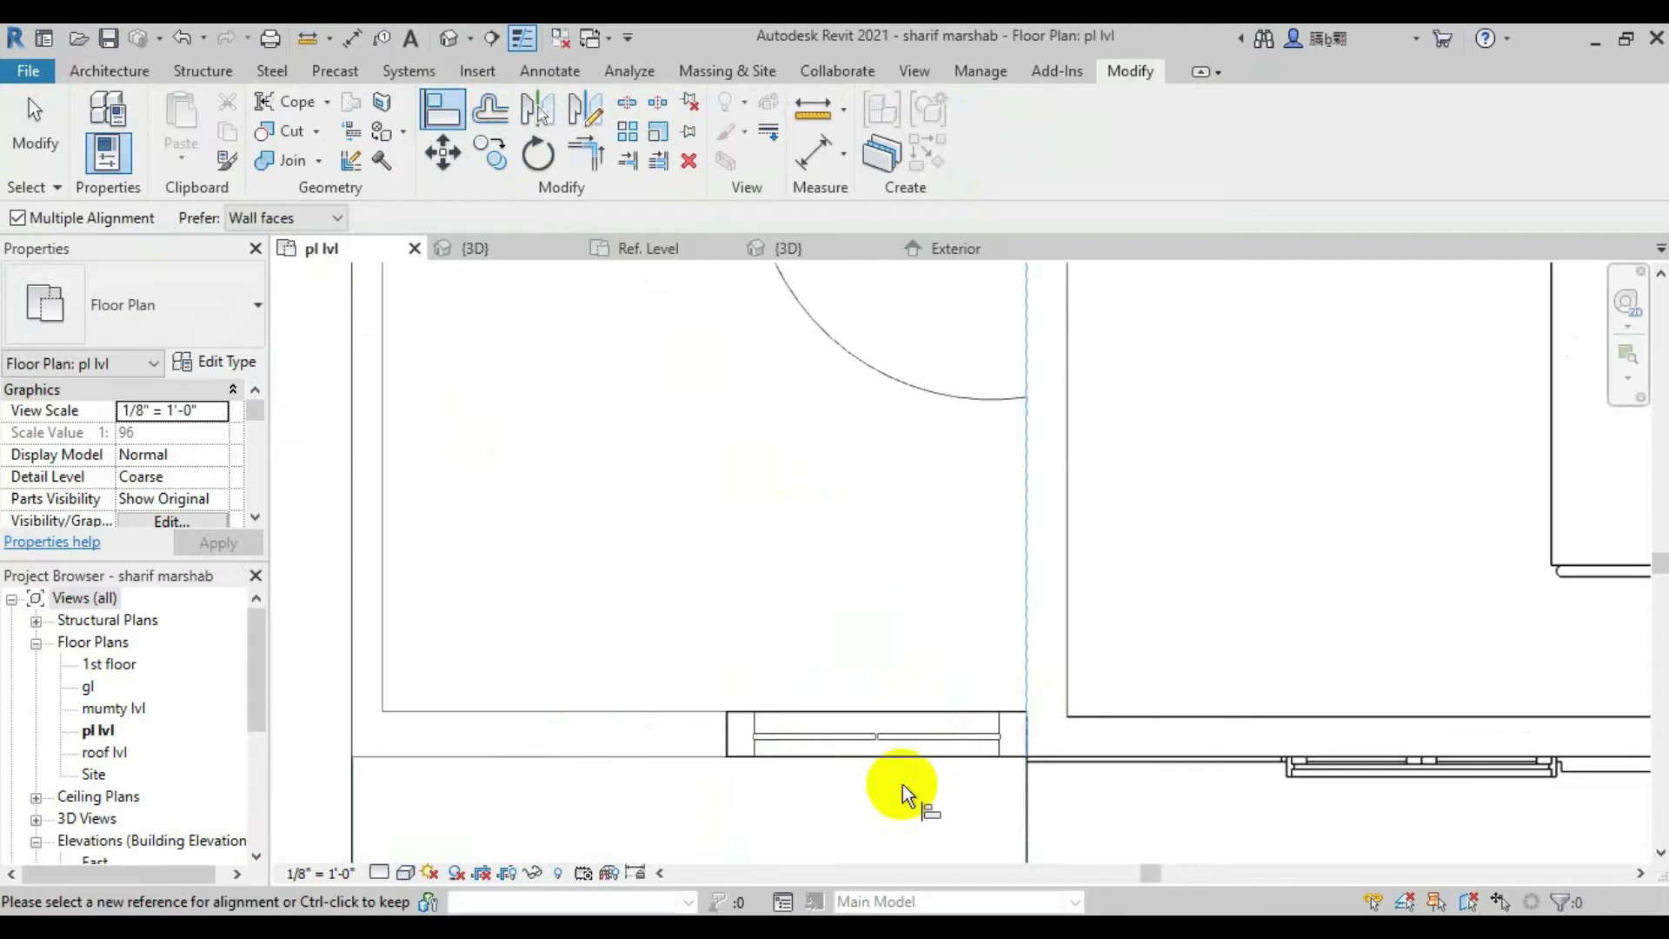
{"action": "key", "text": "Escape"}
{"action": "left_click", "coordinate": [864, 734]}
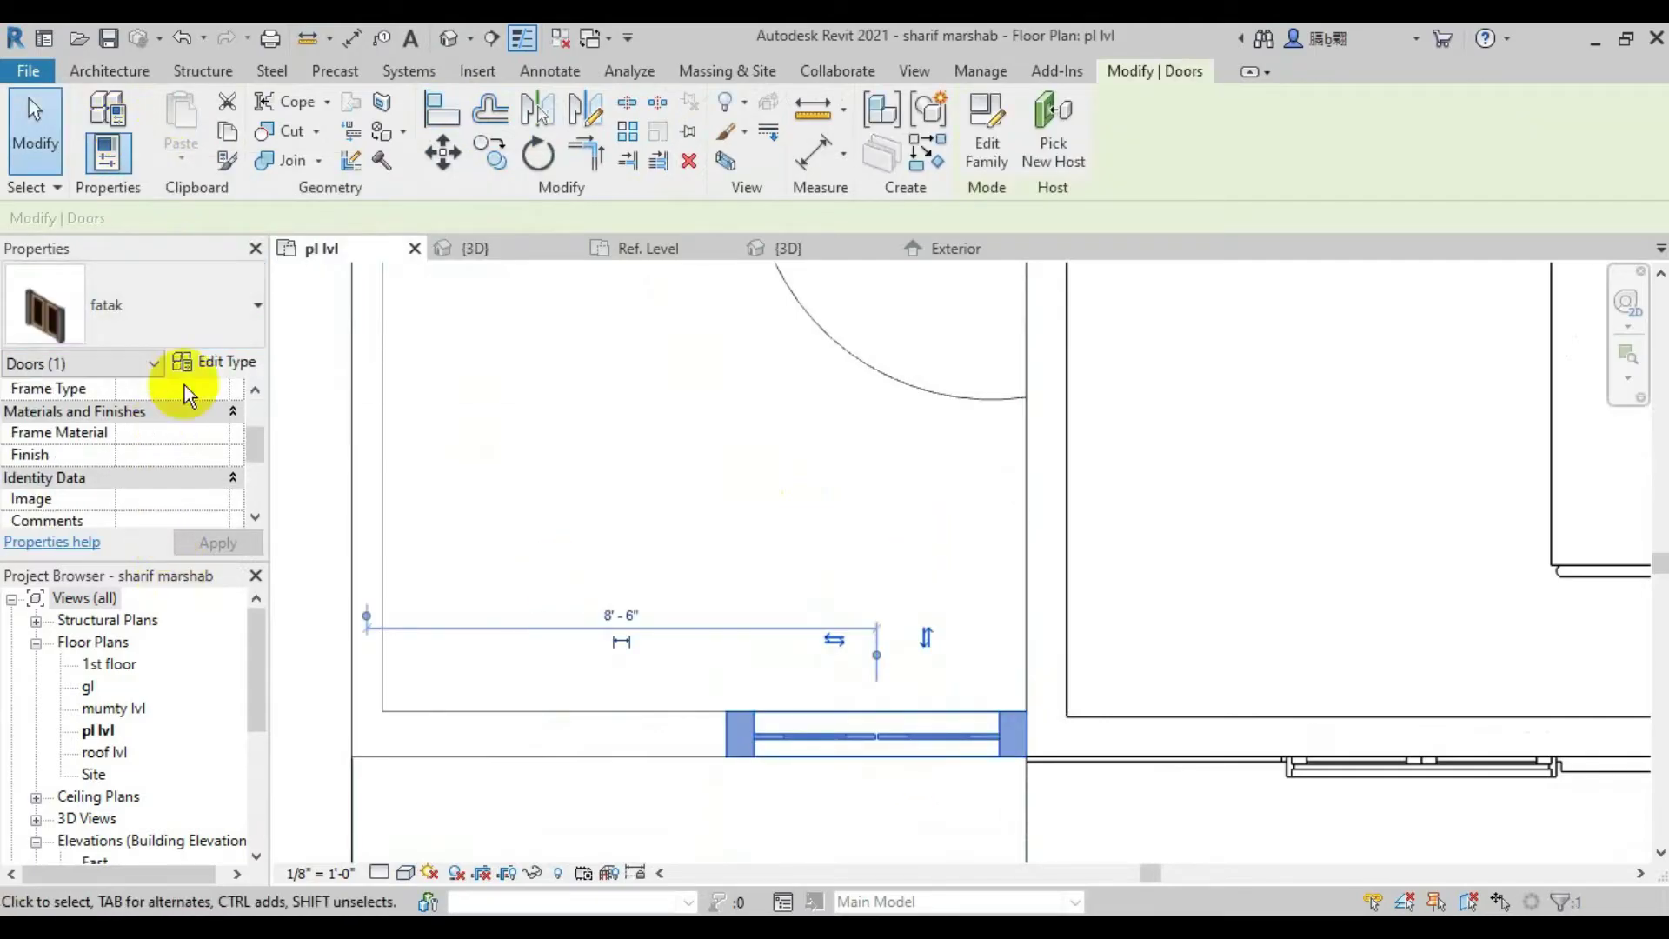
Change the gate door type's Width to 8'-0"
{"action": "left_click", "coordinate": [200, 362]}
{"action": "left_click", "coordinate": [1252, 603]}
{"action": "type", "text": "8"}
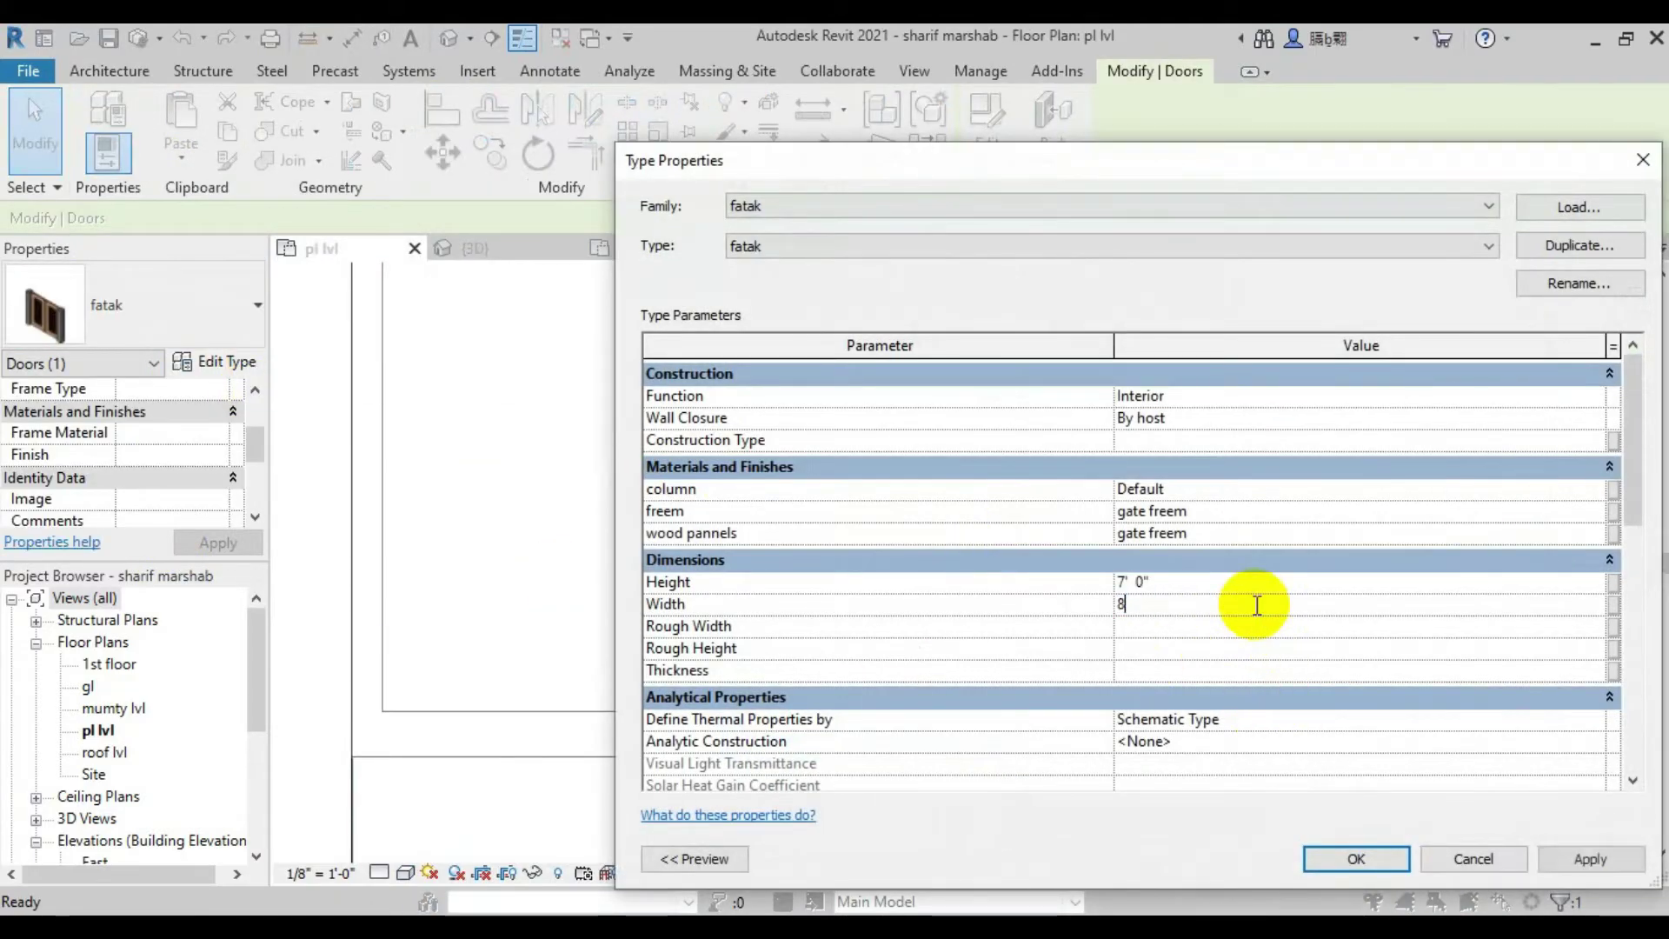
{"action": "left_click", "coordinate": [1550, 859]}
{"action": "mouse_move", "coordinate": [1159, 172]}
{"action": "left_mouse_down"}
{"action": "mouse_move", "coordinate": [1159, 233]}
{"action": "mouse_move", "coordinate": [189, 257]}
{"action": "left_mouse_up"}
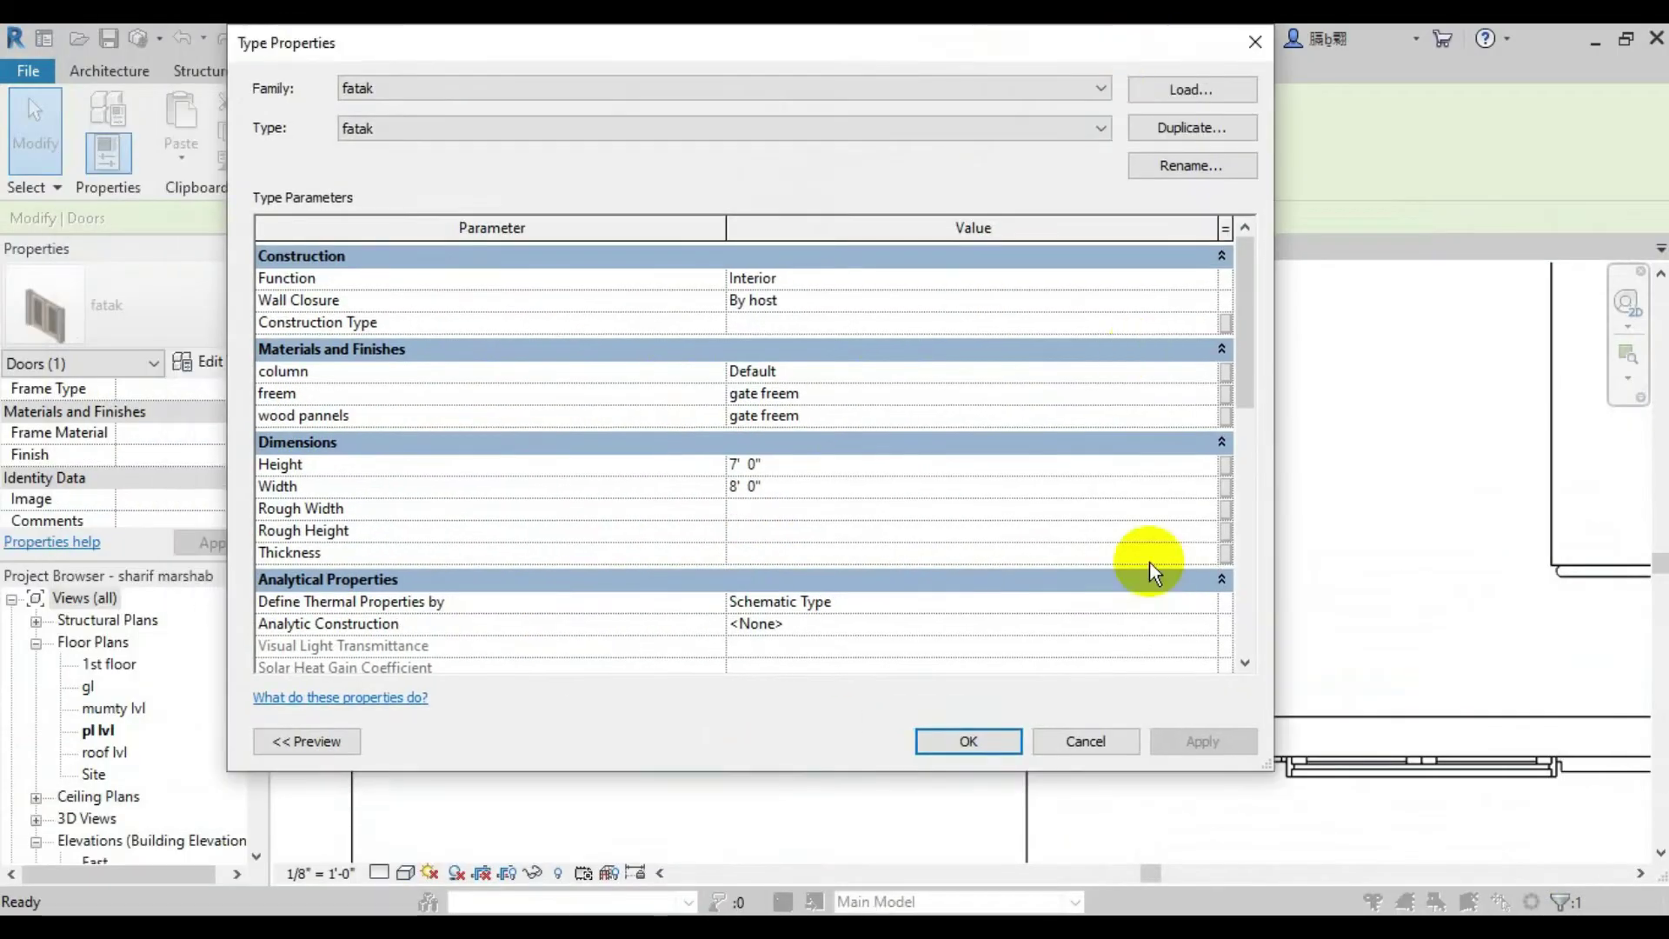
{"action": "left_click", "coordinate": [959, 737]}
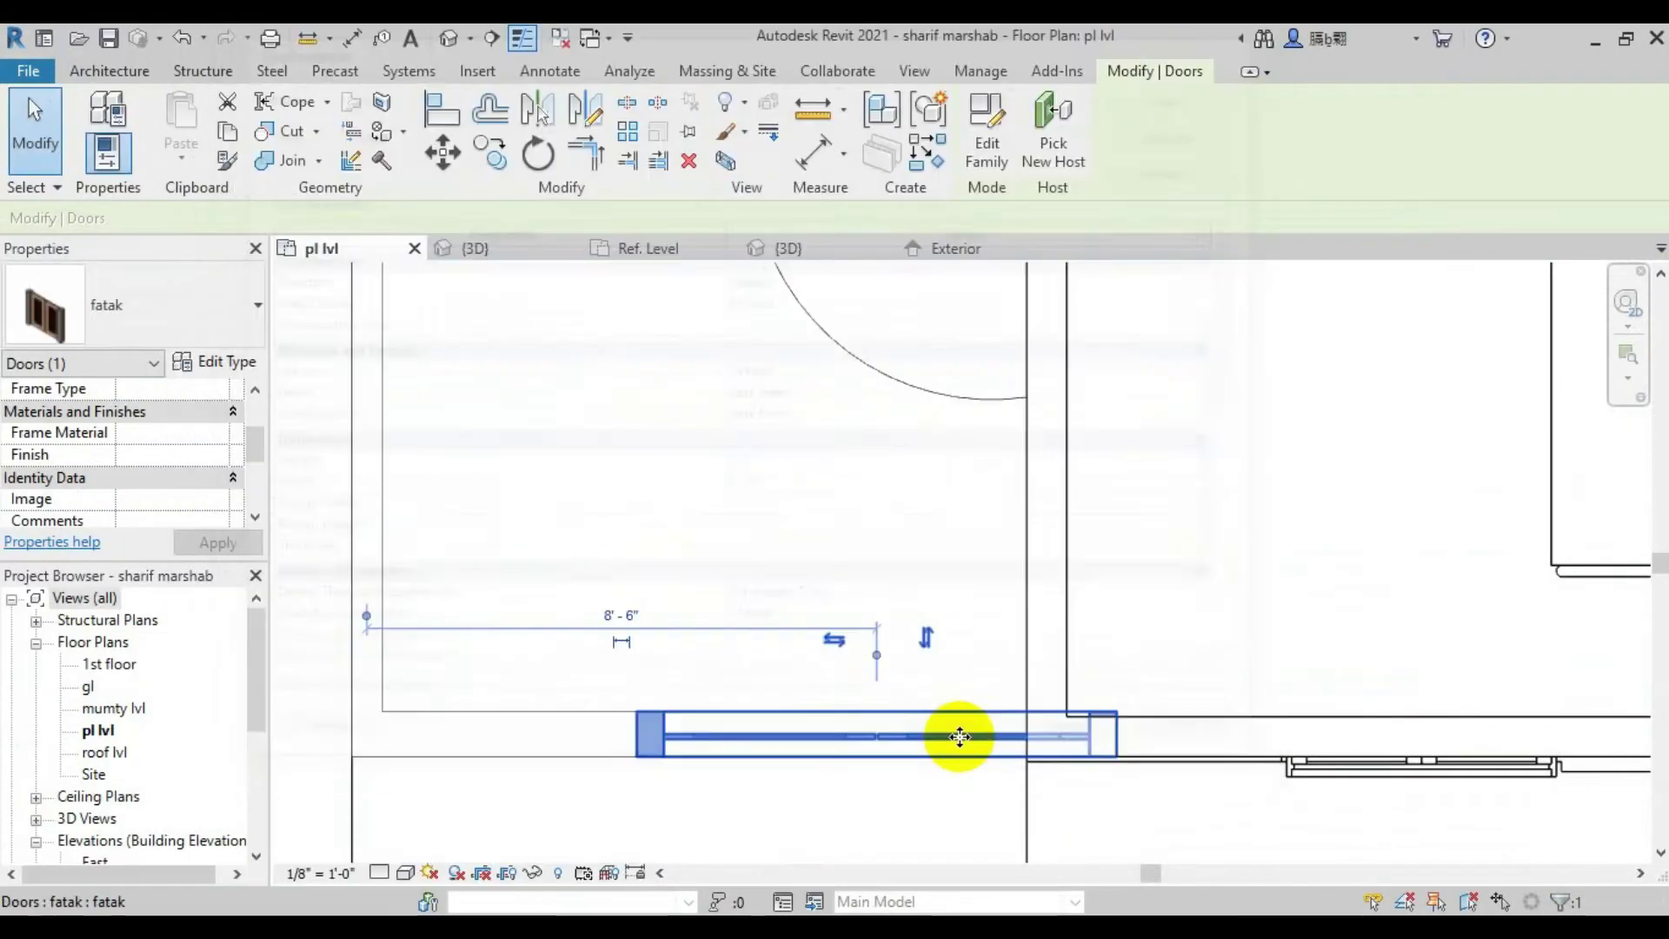
Nudge the gate left until centred with 5'-6" each side, and show it in 3D
{"action": "key", "text": "Left"}
{"action": "key", "text": "Left"}
{"action": "key", "text": "Left"}
{"action": "key", "text": "Left"}
{"action": "key", "text": "Left"}
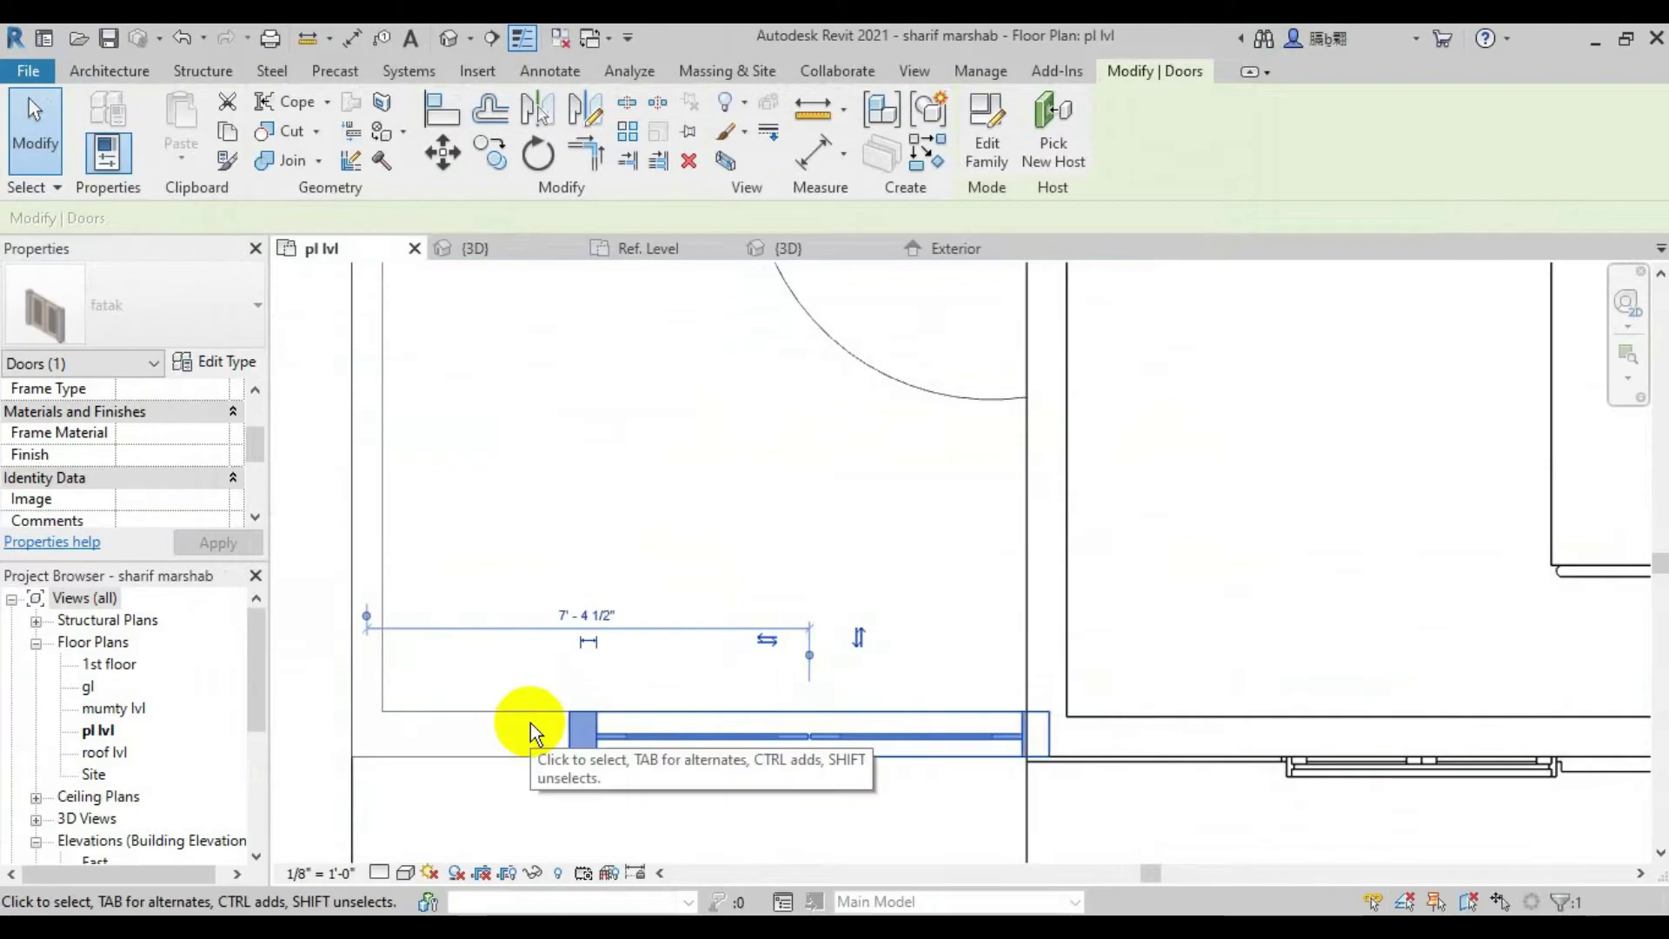
{"action": "key", "text": "Left"}
{"action": "key", "text": "Left"}
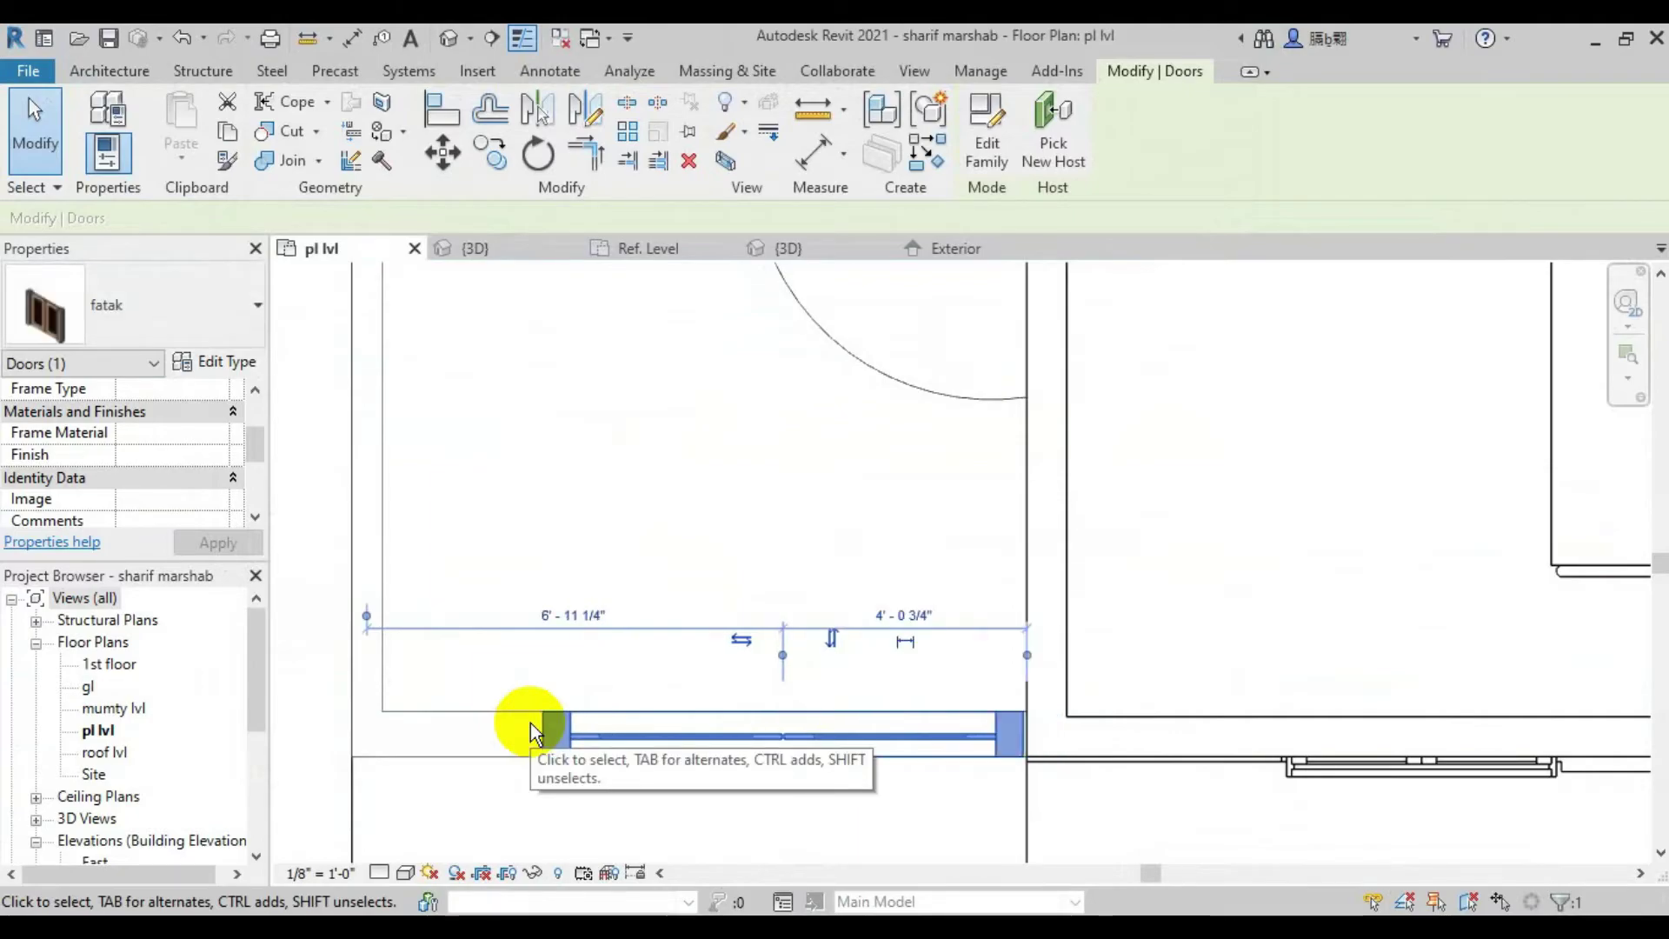
{"action": "key", "text": "Left"}
{"action": "key", "text": "Left"}
{"action": "key", "text": "Left"}
{"action": "key", "text": "Left"}
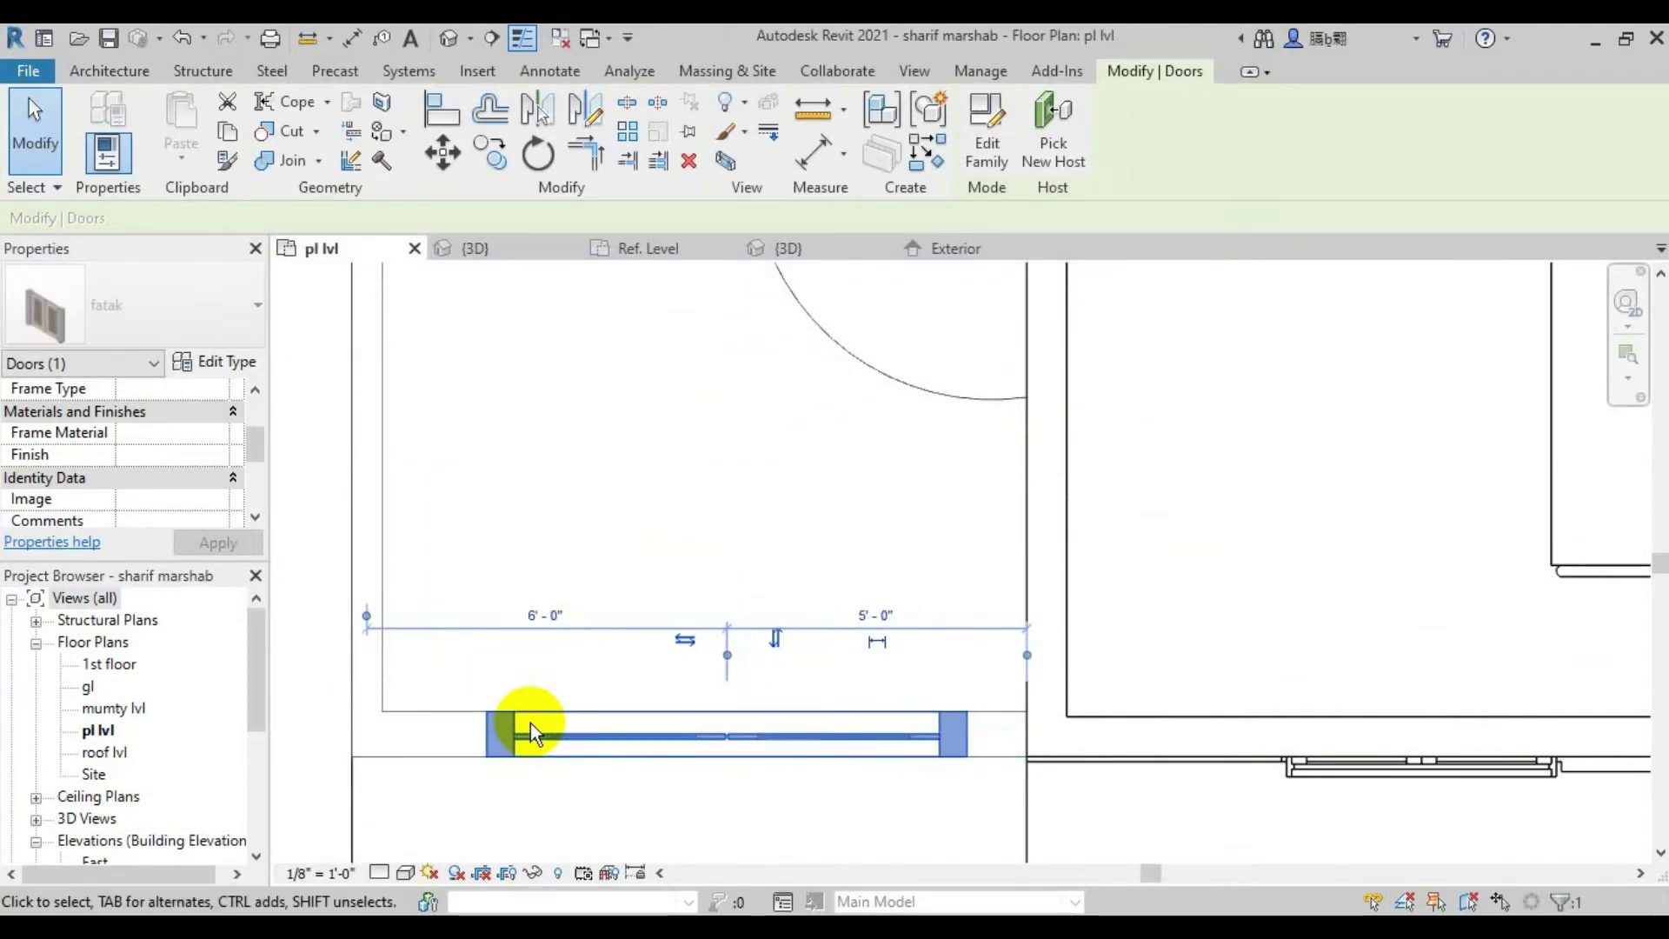
{"action": "key", "text": "Left"}
{"action": "key", "text": "Left"}
{"action": "key", "text": "Left"}
{"action": "key", "text": "Left"}
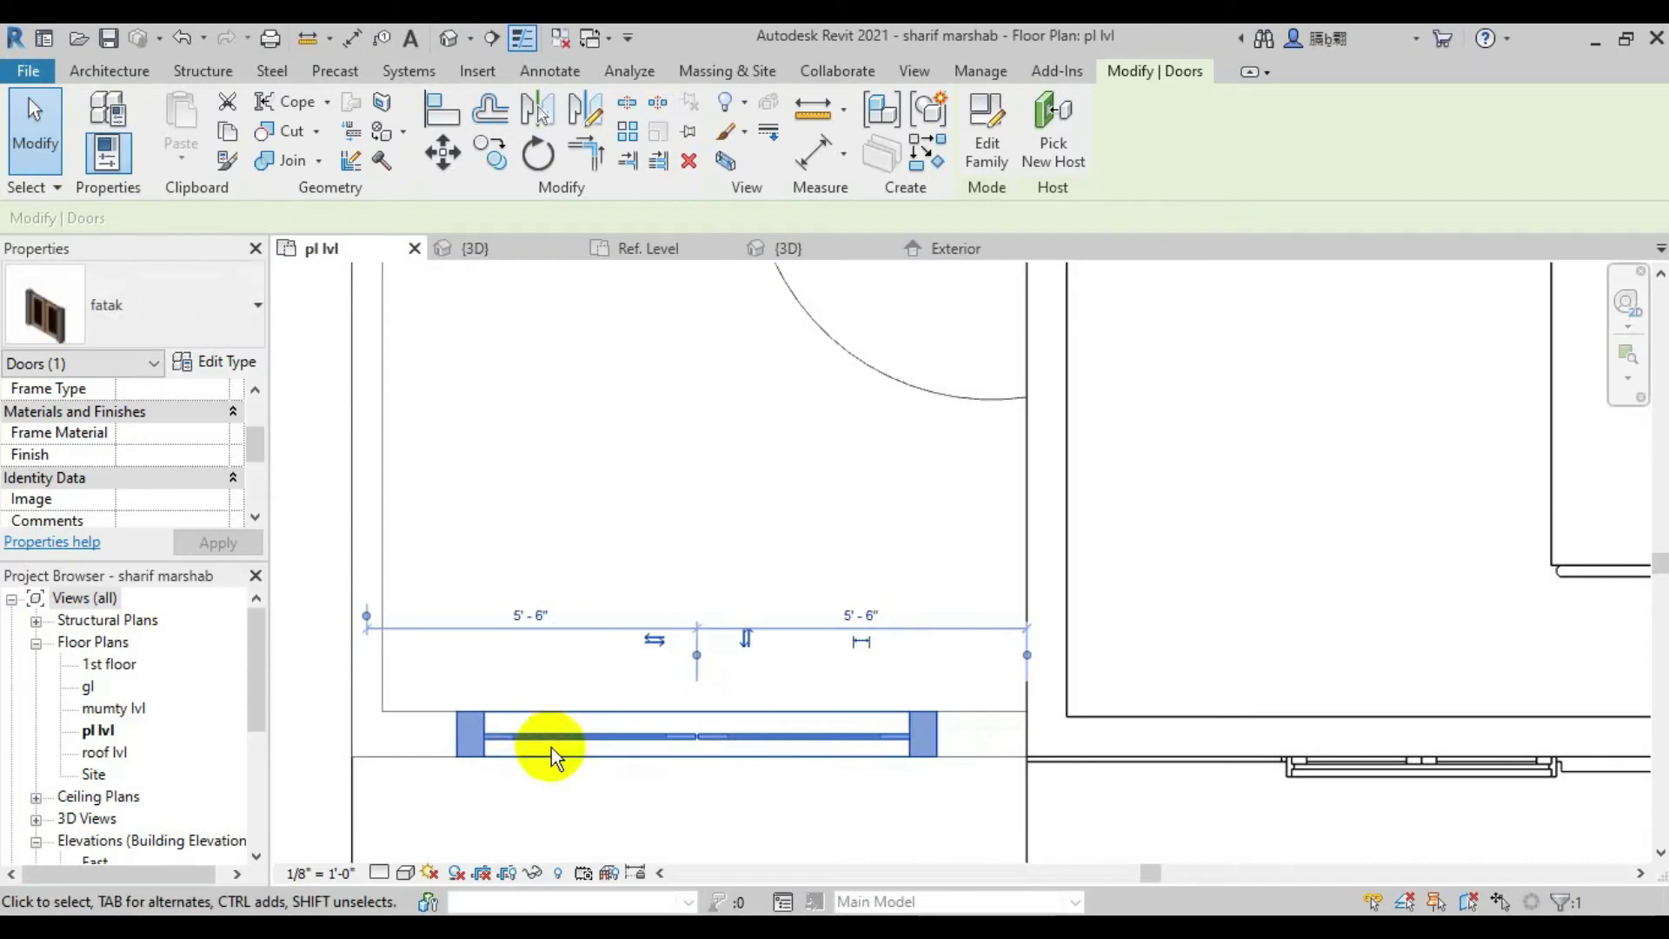
{"action": "left_click", "coordinate": [633, 809]}
{"action": "left_click", "coordinate": [475, 248]}
Drag the boundary wall's shape handle to make it 4'-0" high
{"action": "scroll", "coordinate": [781, 807], "scroll_direction": "up", "scroll_amount": 3}
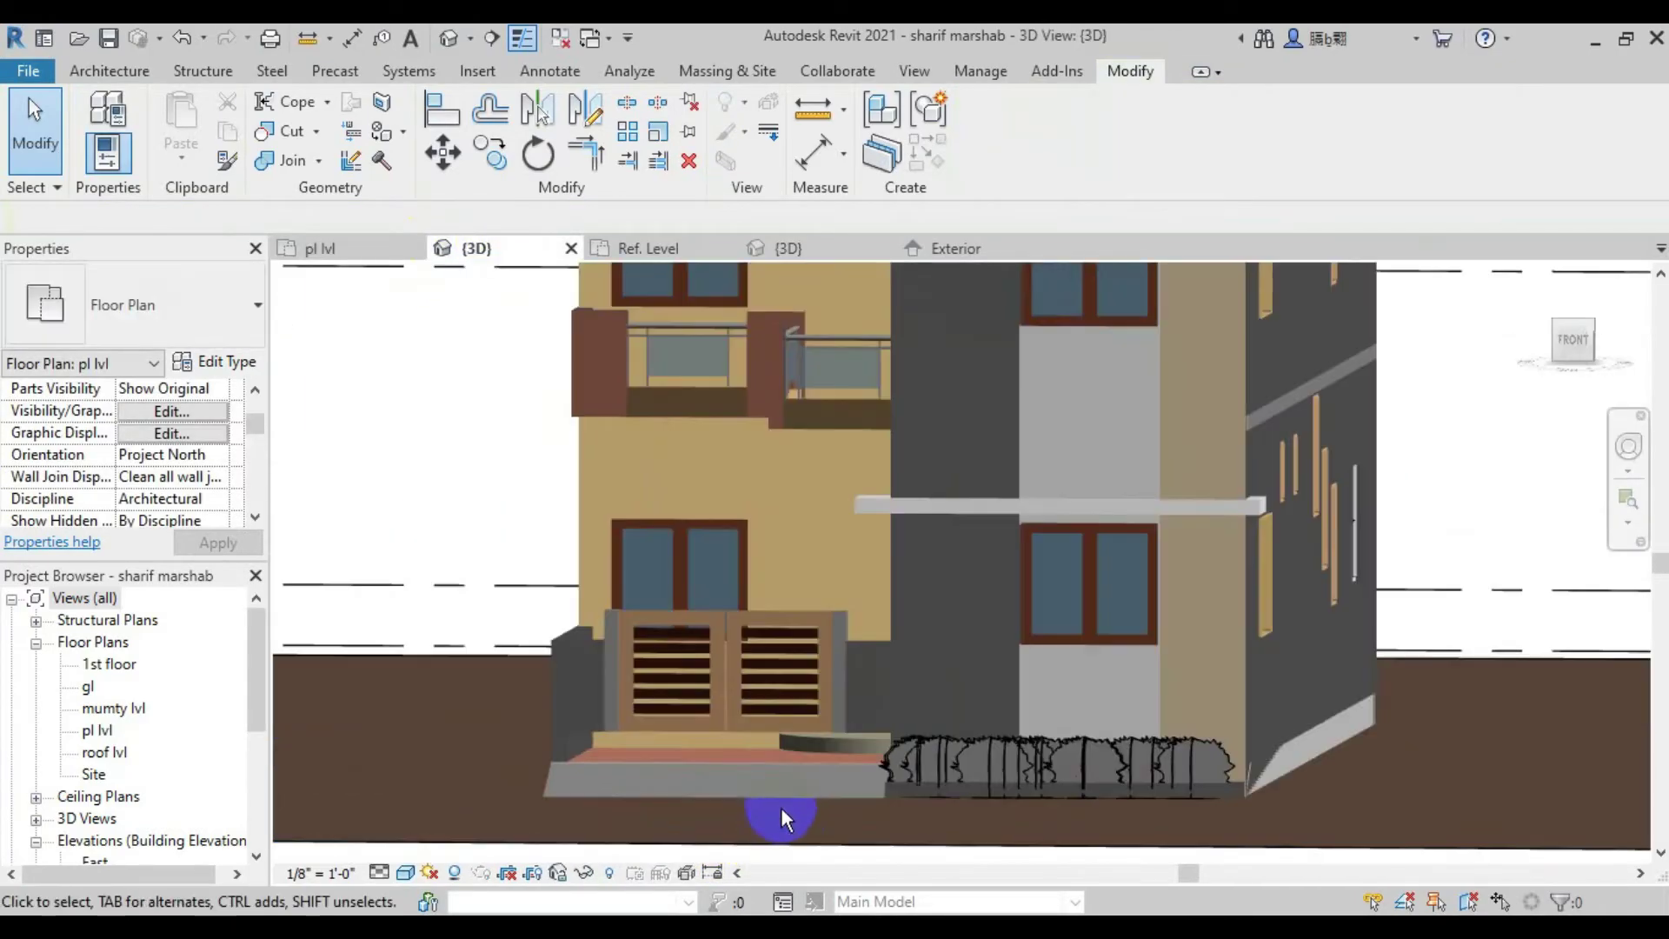
{"action": "scroll", "coordinate": [781, 807], "scroll_direction": "up", "scroll_amount": 3}
{"action": "left_click", "coordinate": [920, 675]}
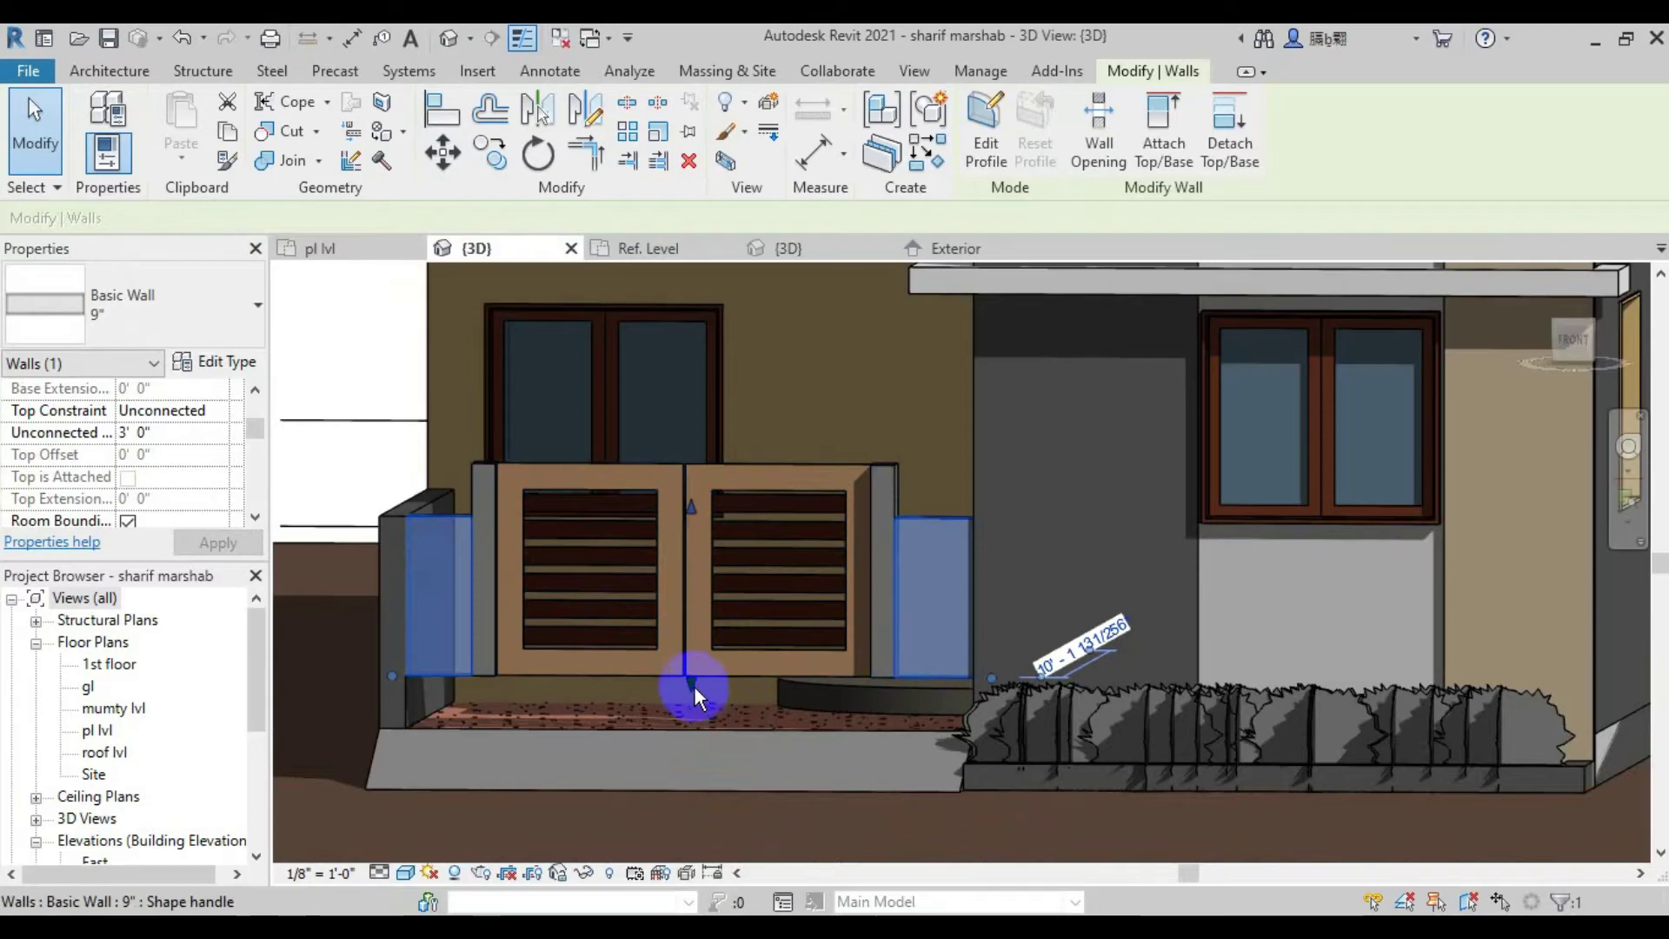
{"action": "left_click_drag", "start_coordinate": [694, 685], "coordinate": [686, 727]}
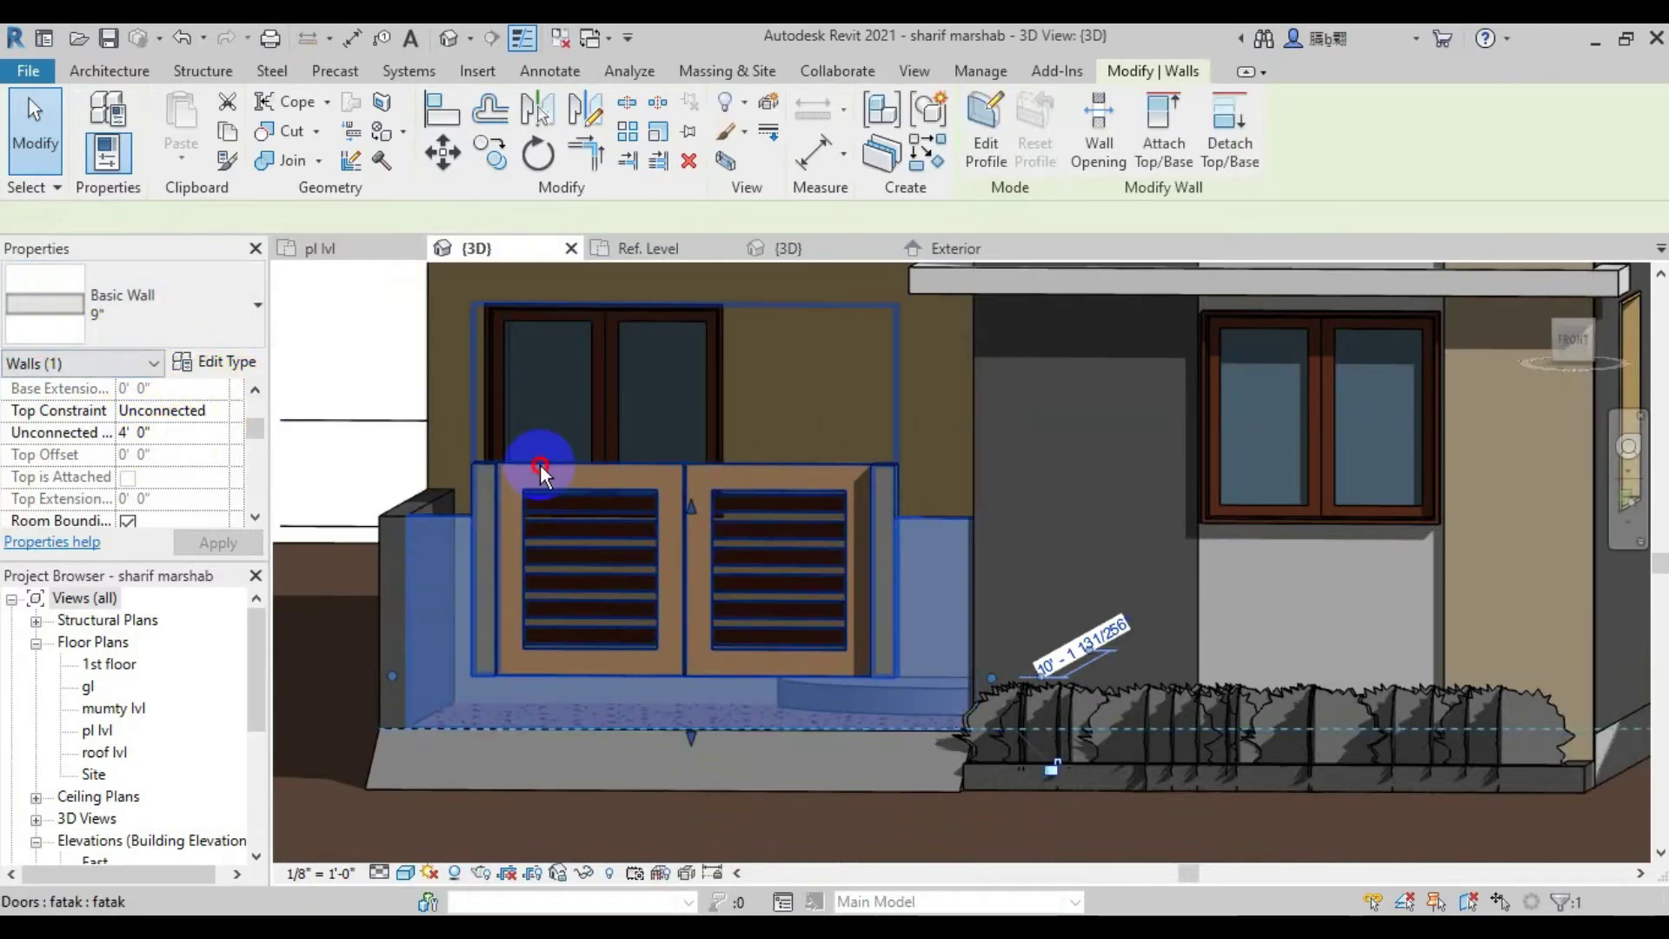
Set the fatak gate's Level to pl lvl
{"action": "left_click", "coordinate": [540, 464]}
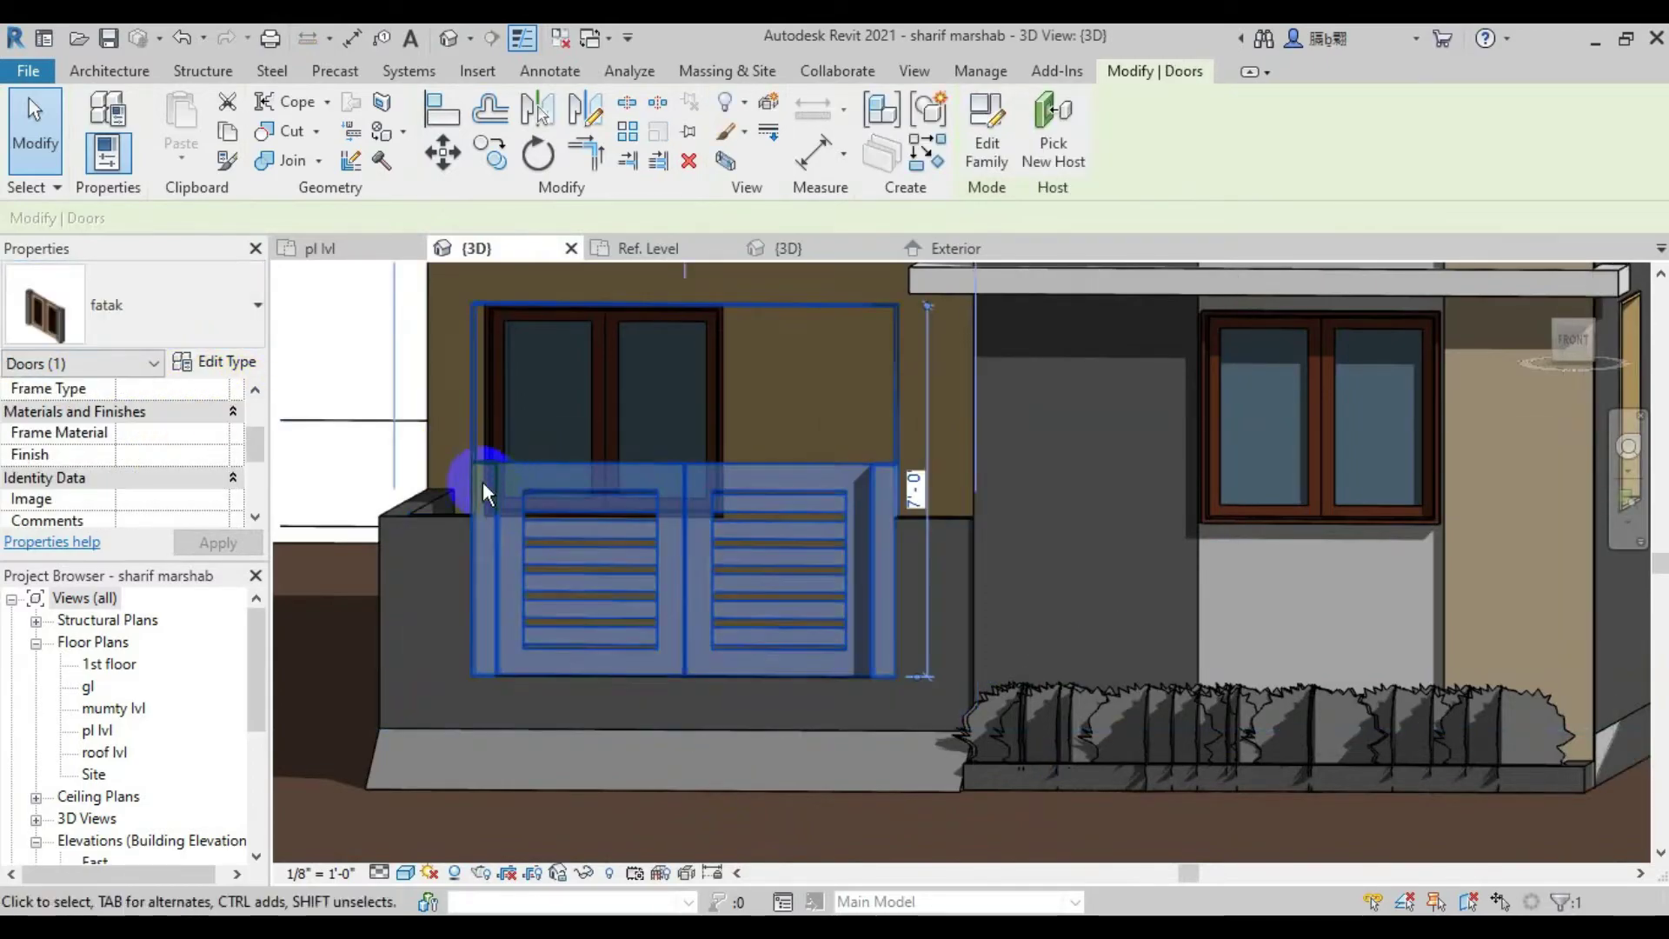
{"action": "left_click", "coordinate": [228, 377]}
{"action": "key", "text": "Escape"}
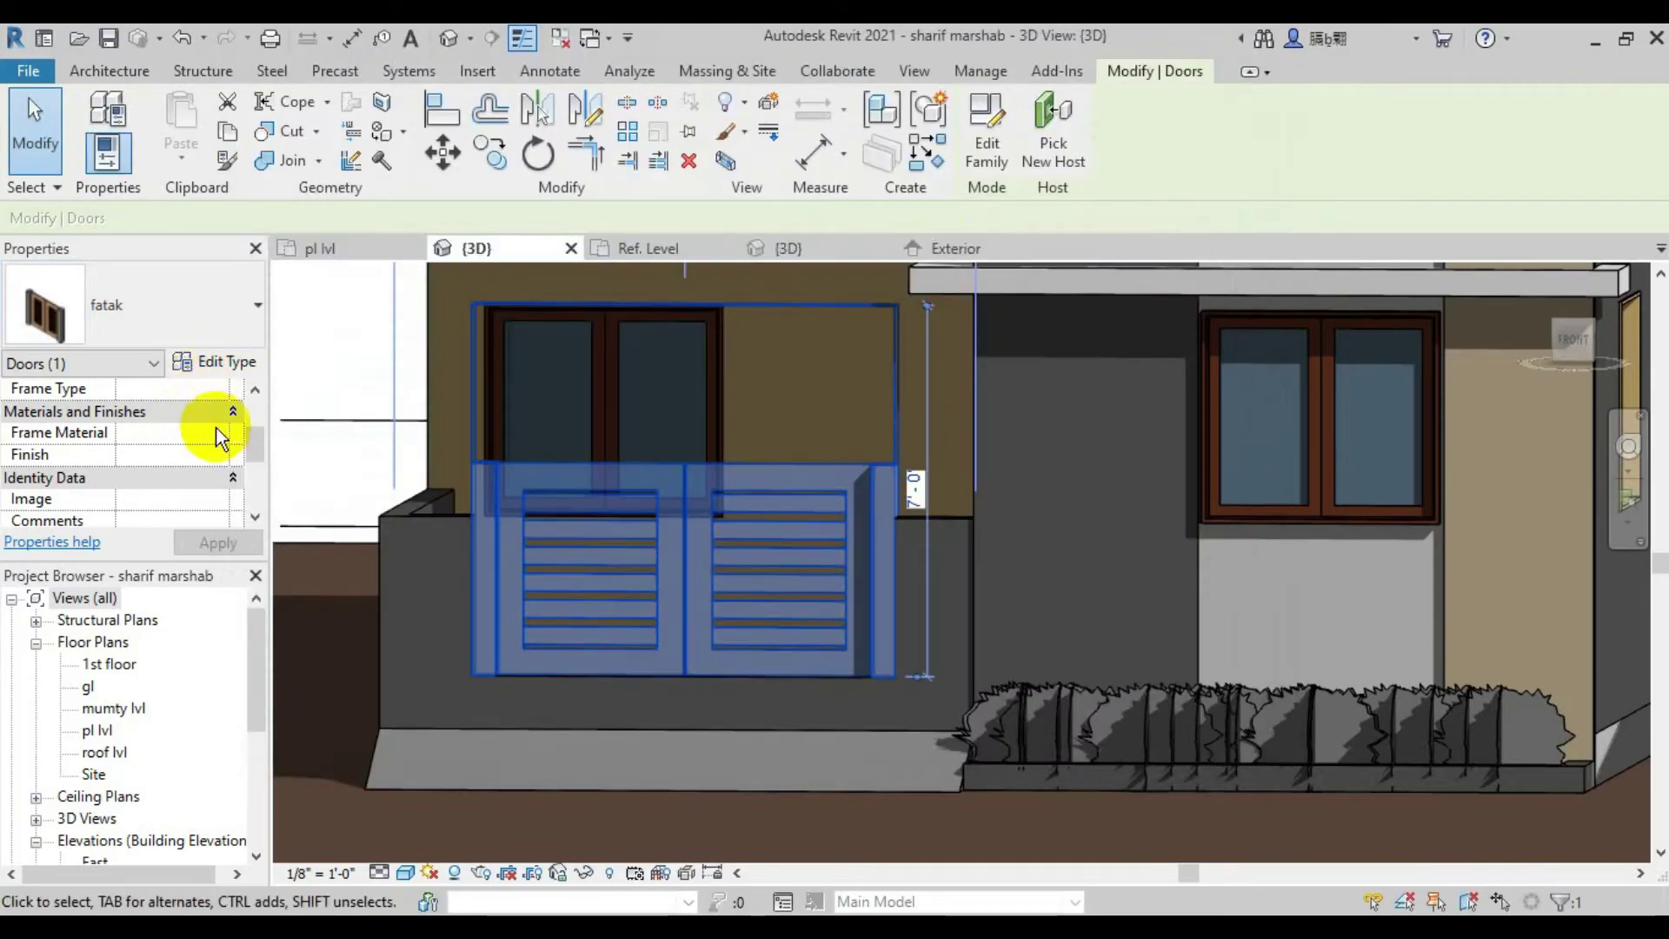
{"action": "scroll", "coordinate": [222, 438], "scroll_direction": "up", "scroll_amount": 2}
{"action": "left_click", "coordinate": [218, 410]}
{"action": "left_click", "coordinate": [142, 452]}
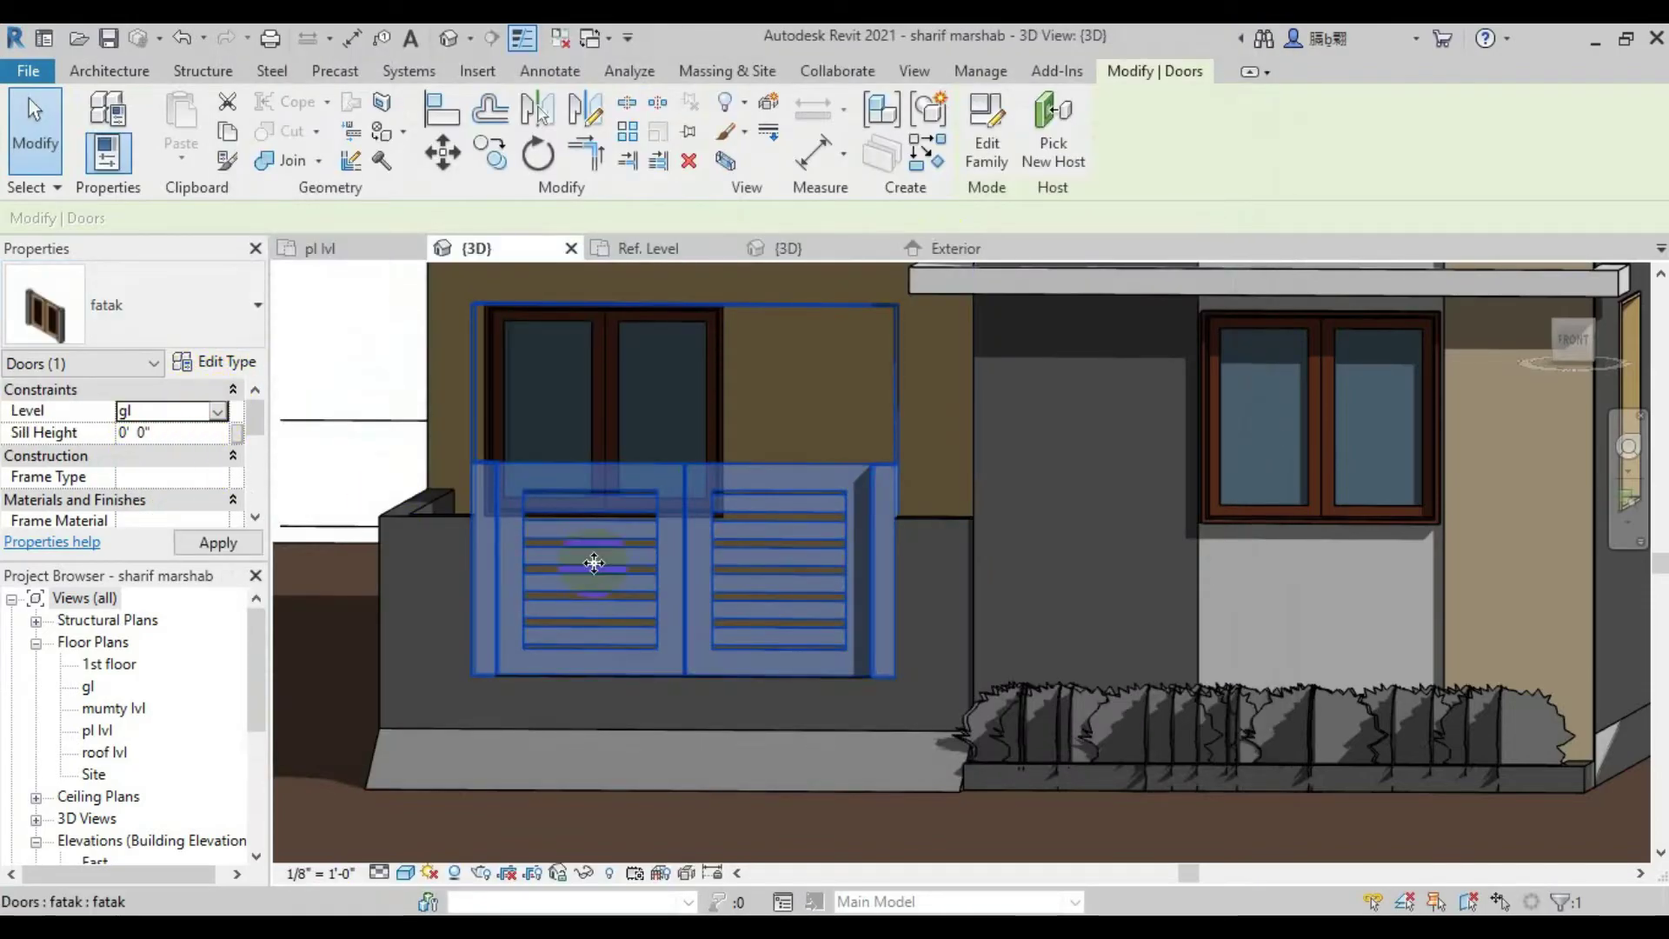
{"action": "left_click", "coordinate": [217, 411]}
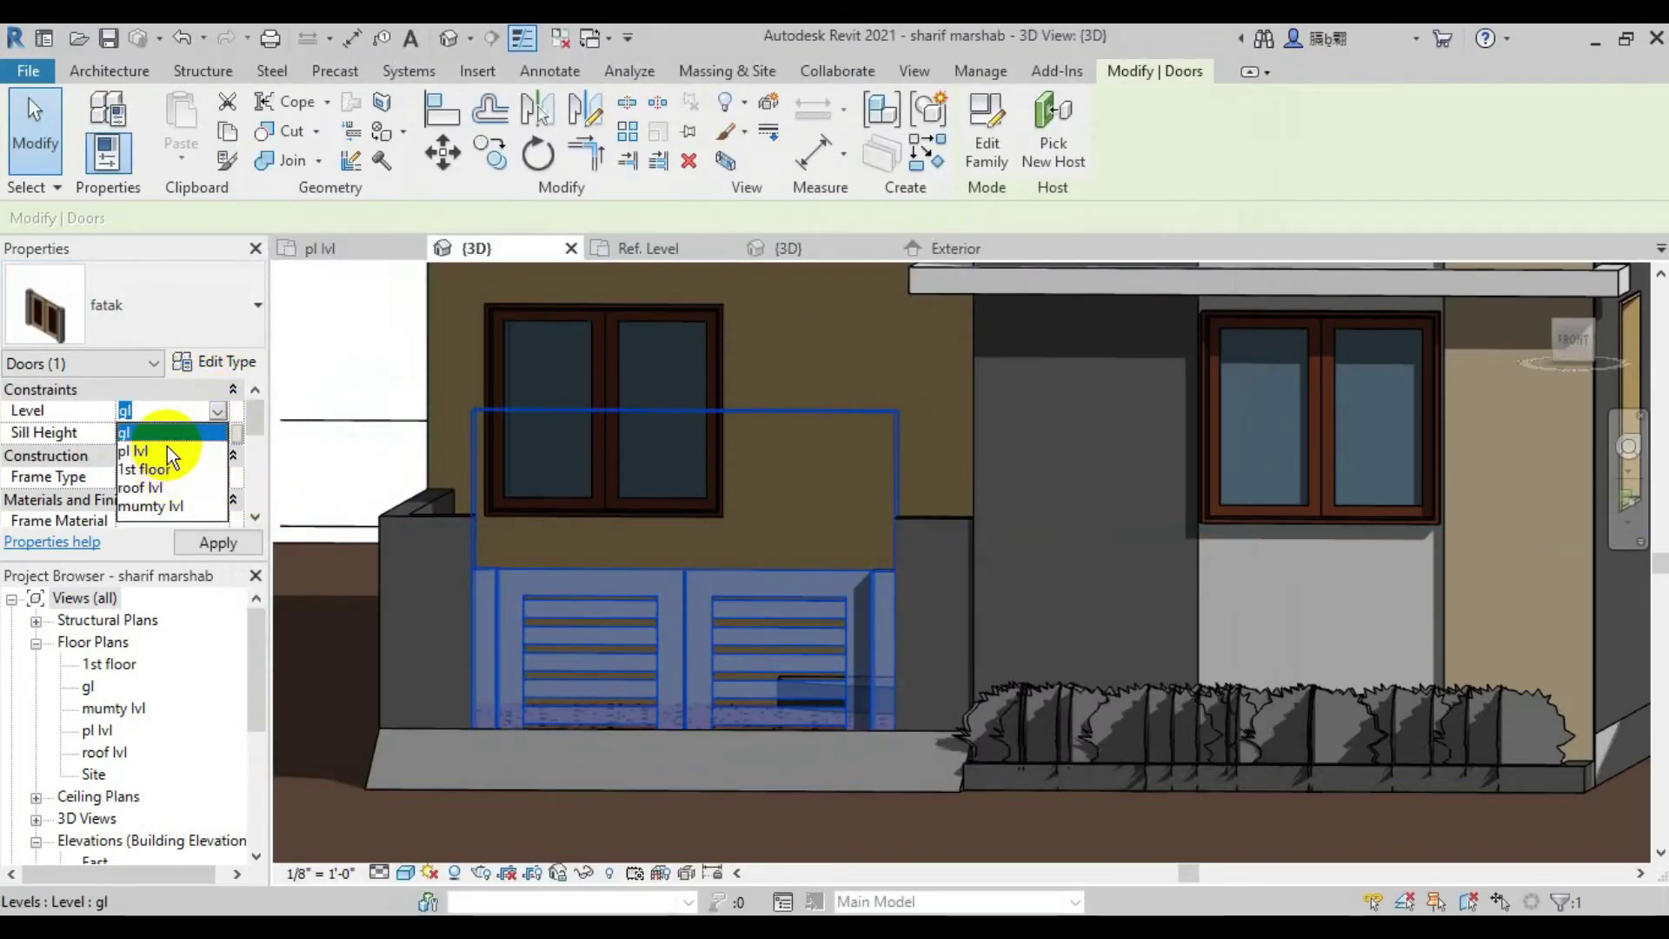
{"action": "left_click", "coordinate": [168, 448]}
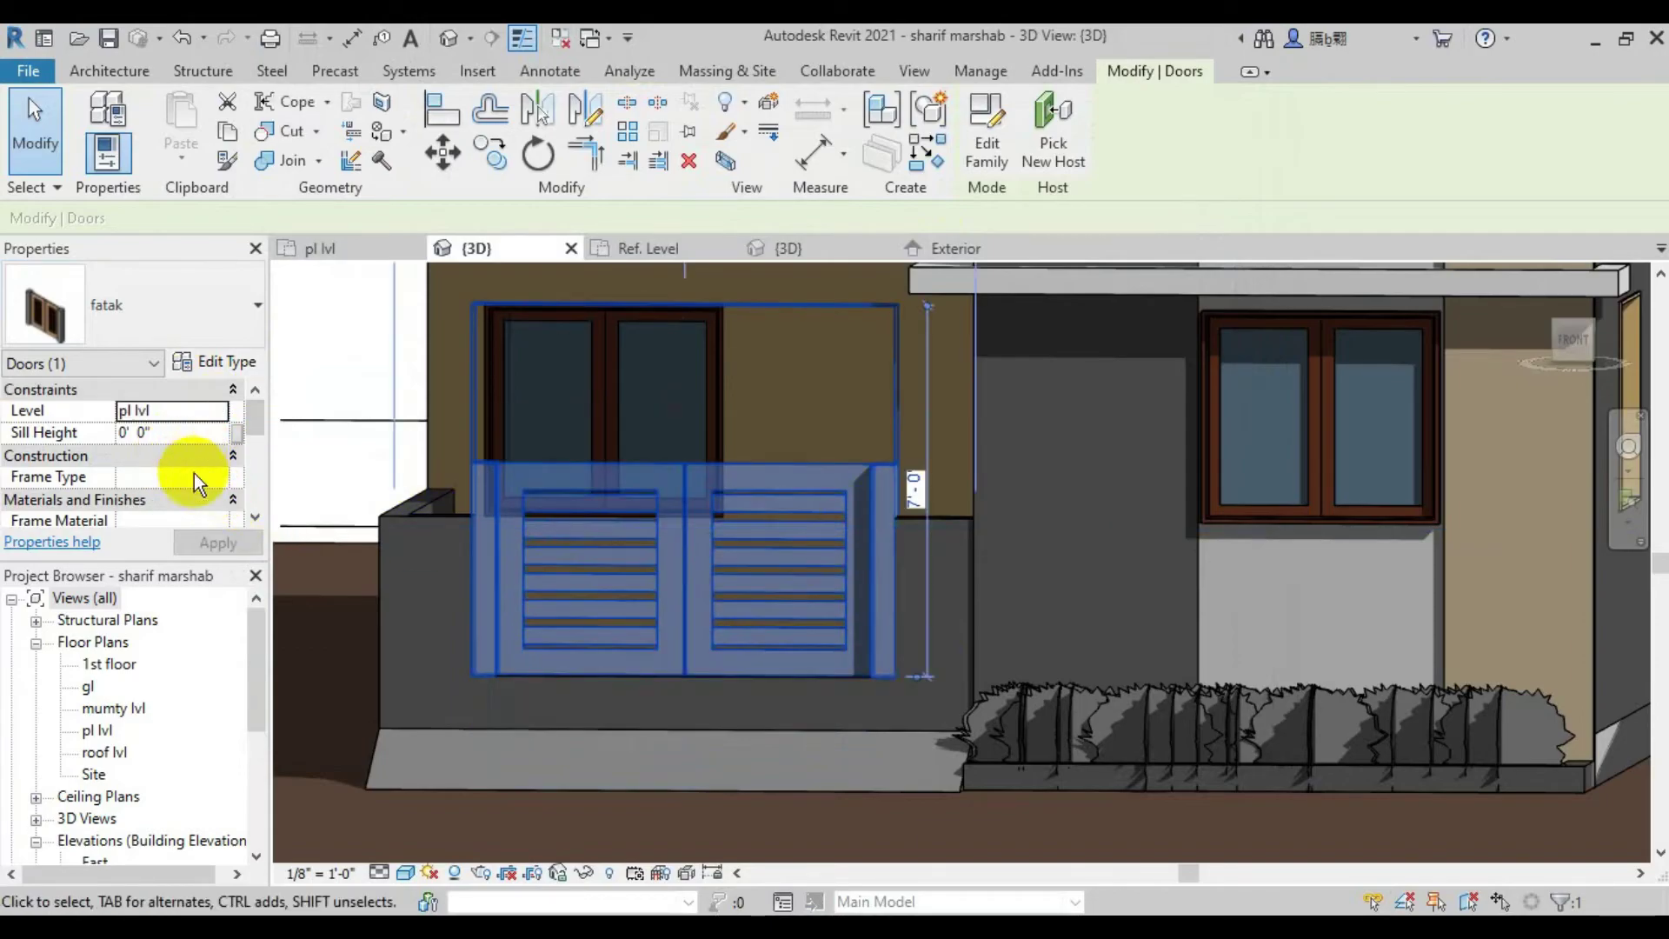
Set the gate's Sill Height to -1'-0" and apply it
{"action": "scroll", "coordinate": [183, 469], "scroll_direction": "down", "scroll_amount": 3}
{"action": "scroll", "coordinate": [174, 462], "scroll_direction": "down", "scroll_amount": 2}
{"action": "scroll", "coordinate": [176, 443], "scroll_direction": "up", "scroll_amount": 5}
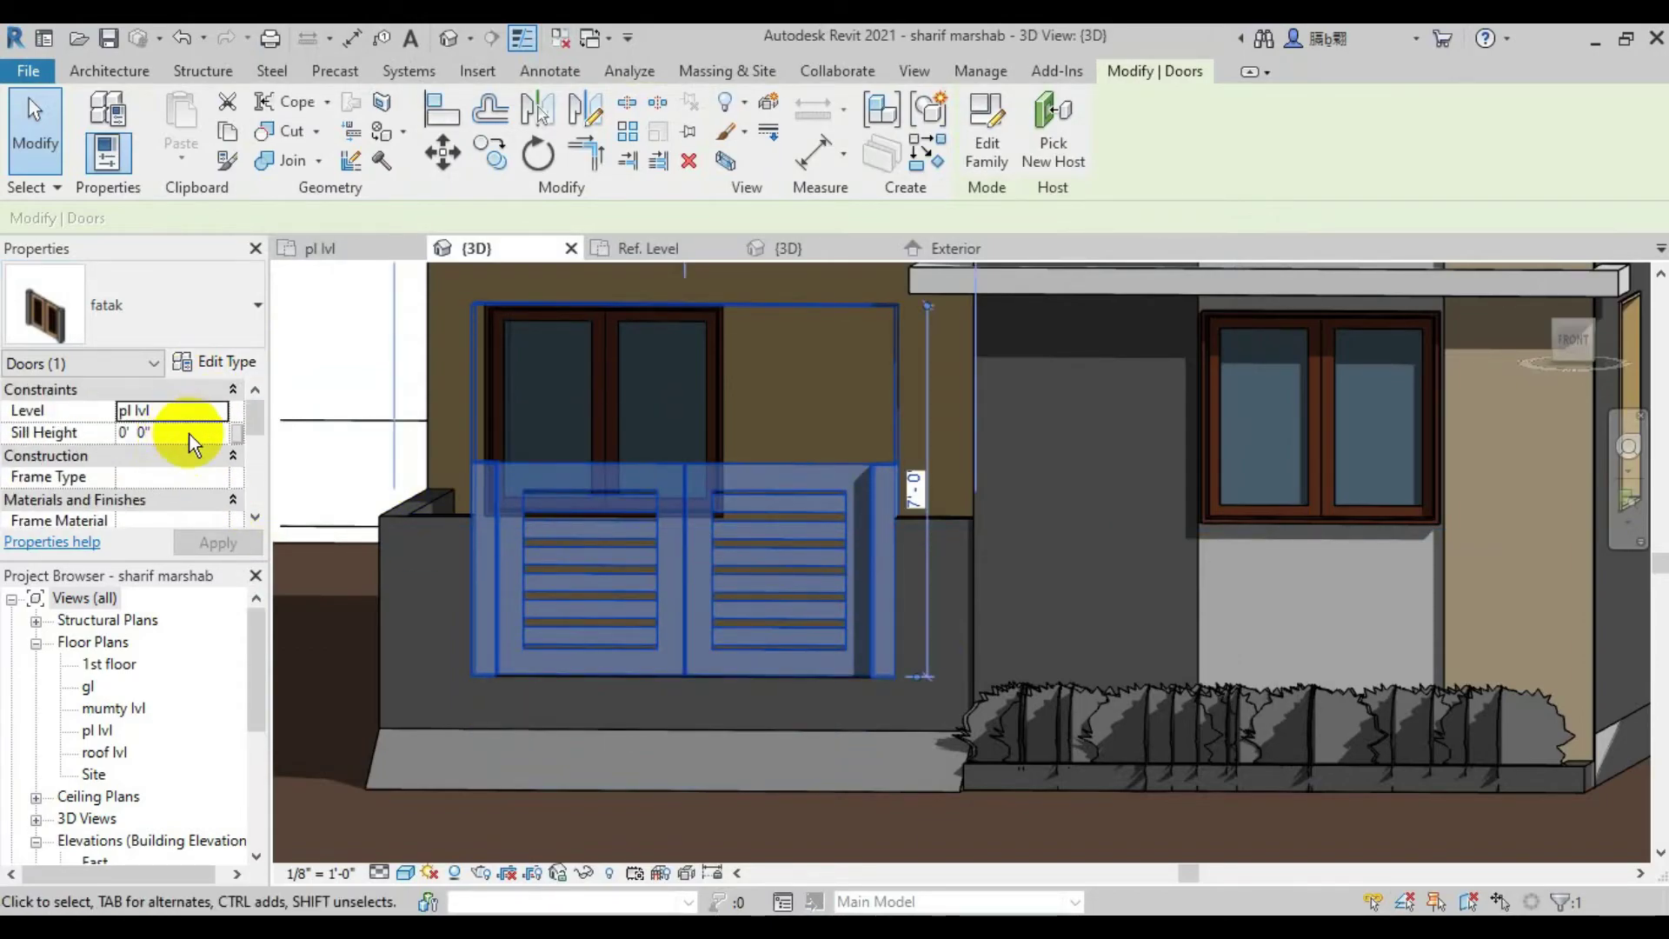
{"action": "left_click", "coordinate": [191, 432]}
{"action": "type", "text": "-1"}
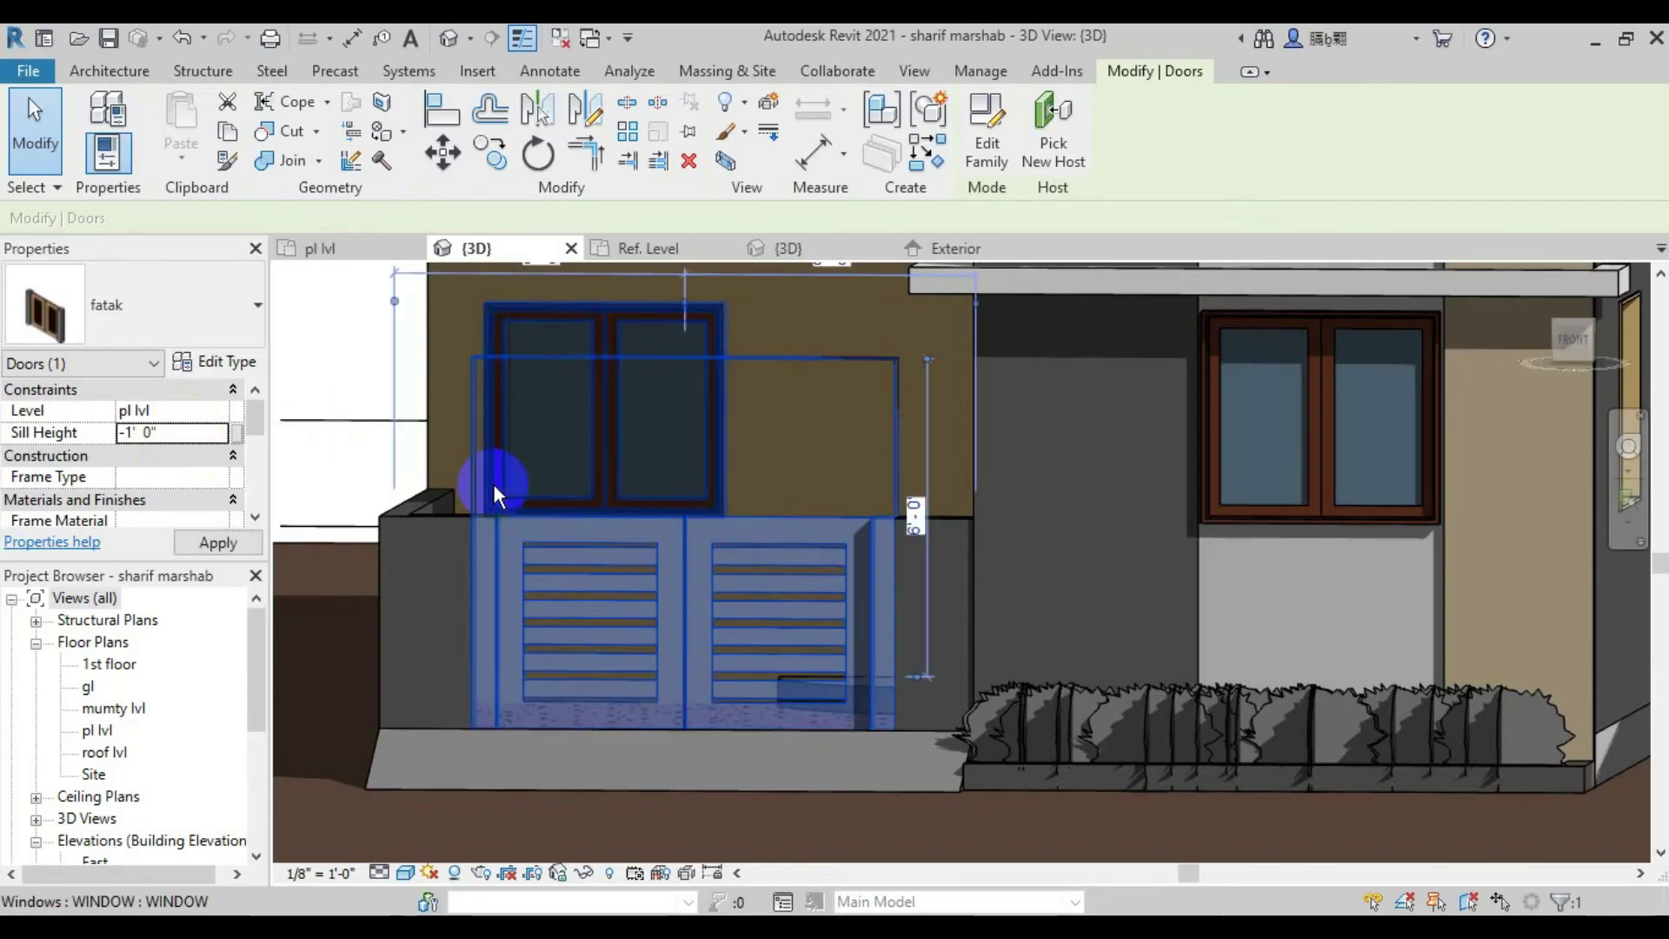
{"action": "left_click", "coordinate": [812, 817]}
{"action": "scroll", "coordinate": [927, 571], "scroll_direction": "down", "scroll_amount": 1}
Orbit and zoom around the building in 3D to inspect the gate
{"action": "left_click", "coordinate": [764, 521]}
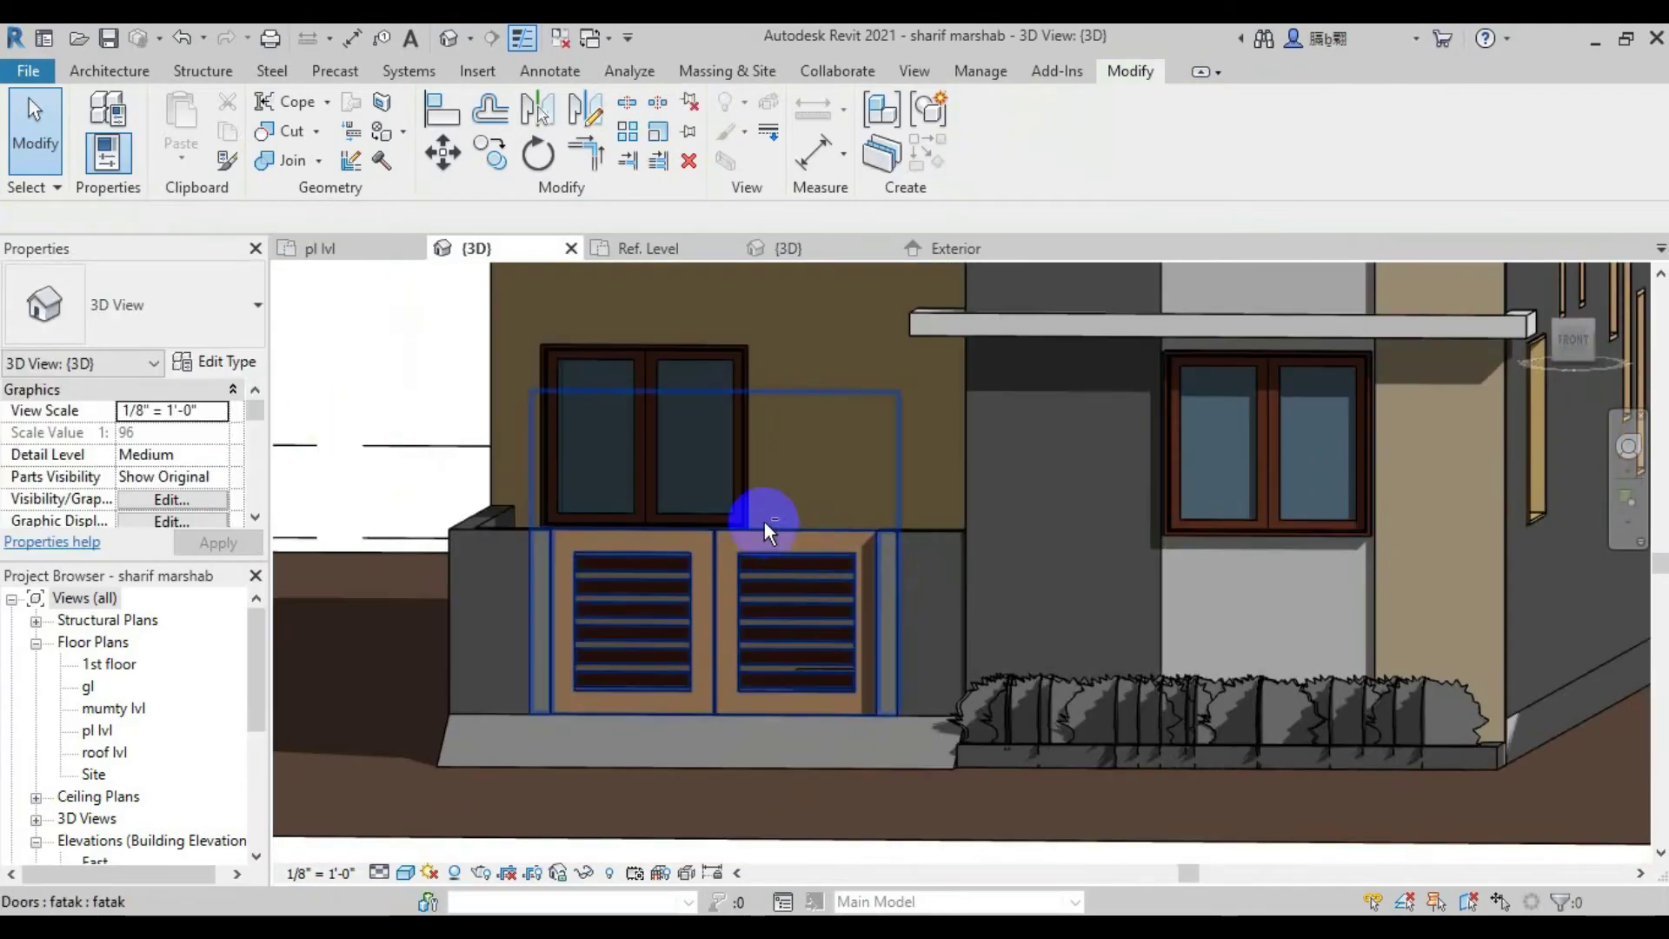
{"action": "mouse_move", "coordinate": [764, 522]}
{"action": "middle_mouse_down", "text": "shift"}
{"action": "mouse_move", "coordinate": [798, 555]}
{"action": "mouse_move", "coordinate": [946, 580]}
{"action": "mouse_move", "coordinate": [878, 500]}
{"action": "middle_mouse_up", "text": "shift"}
{"action": "scroll", "coordinate": [860, 534], "scroll_direction": "down", "scroll_amount": 2}
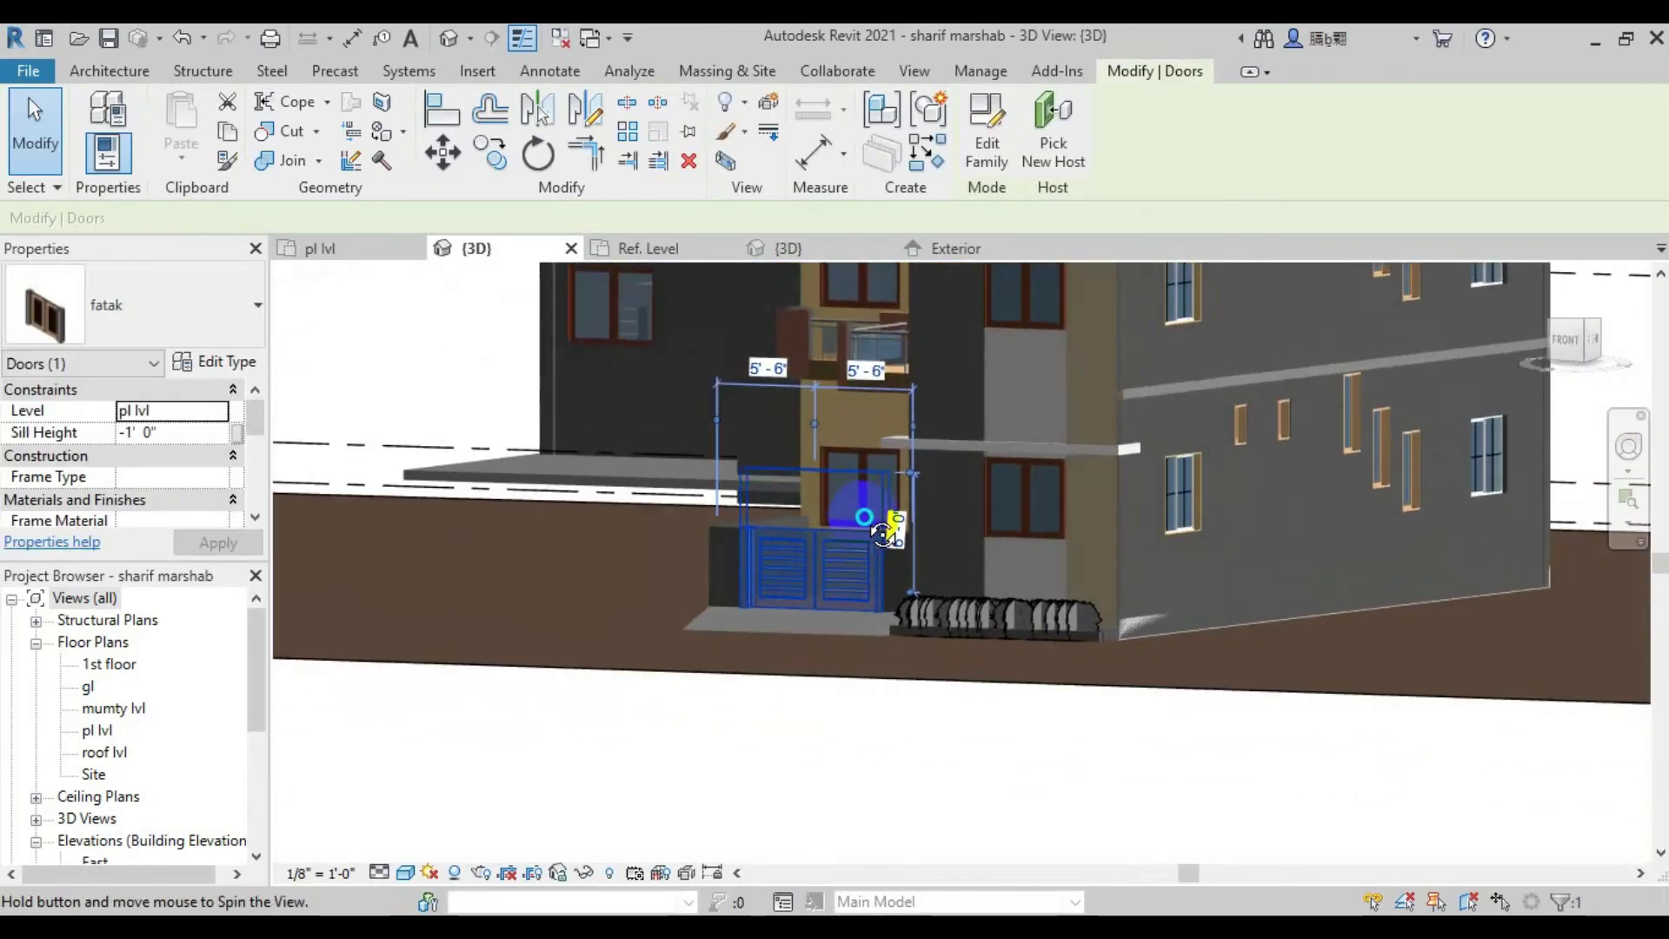
{"action": "scroll", "coordinate": [730, 487], "scroll_direction": "up", "scroll_amount": 3}
{"action": "scroll", "coordinate": [630, 436], "scroll_direction": "up", "scroll_amount": 2}
{"action": "scroll", "coordinate": [492, 461], "scroll_direction": "up", "scroll_amount": 1}
{"action": "key", "text": "Escape"}
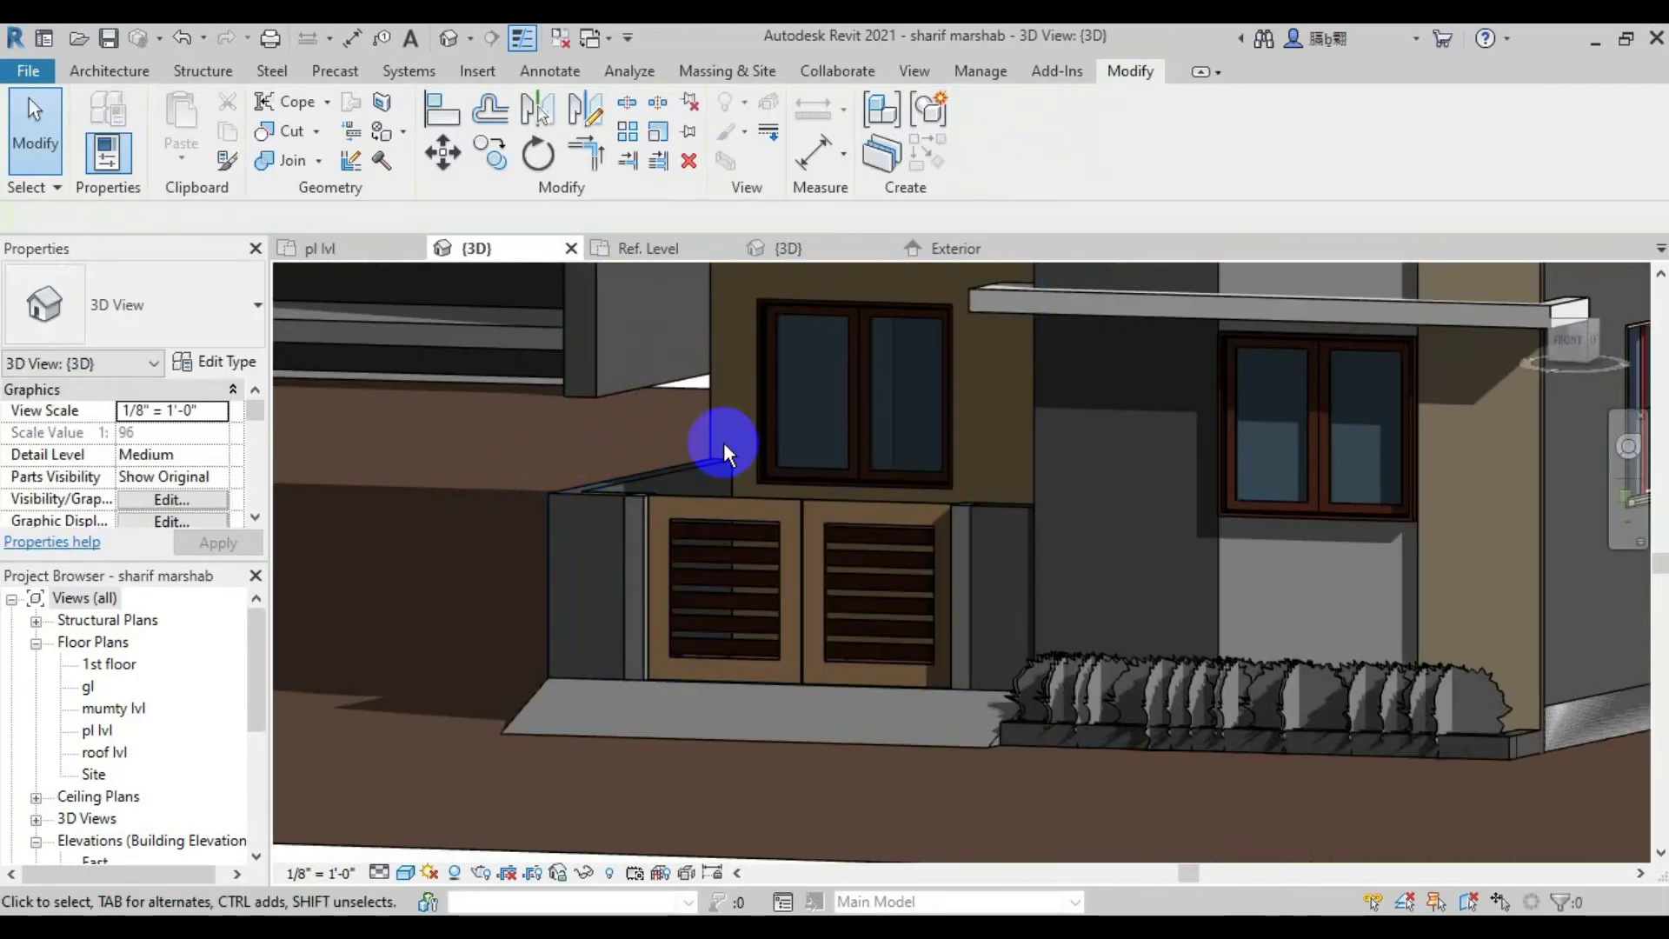
{"action": "mouse_move", "coordinate": [723, 442]}
{"action": "middle_mouse_down", "text": "shift"}
{"action": "mouse_move", "coordinate": [551, 451]}
{"action": "mouse_move", "coordinate": [697, 499]}
{"action": "mouse_move", "coordinate": [857, 405]}
{"action": "mouse_move", "coordinate": [800, 336]}
{"action": "middle_mouse_up", "text": "shift"}
{"action": "scroll", "coordinate": [697, 499], "scroll_direction": "down", "scroll_amount": 3}
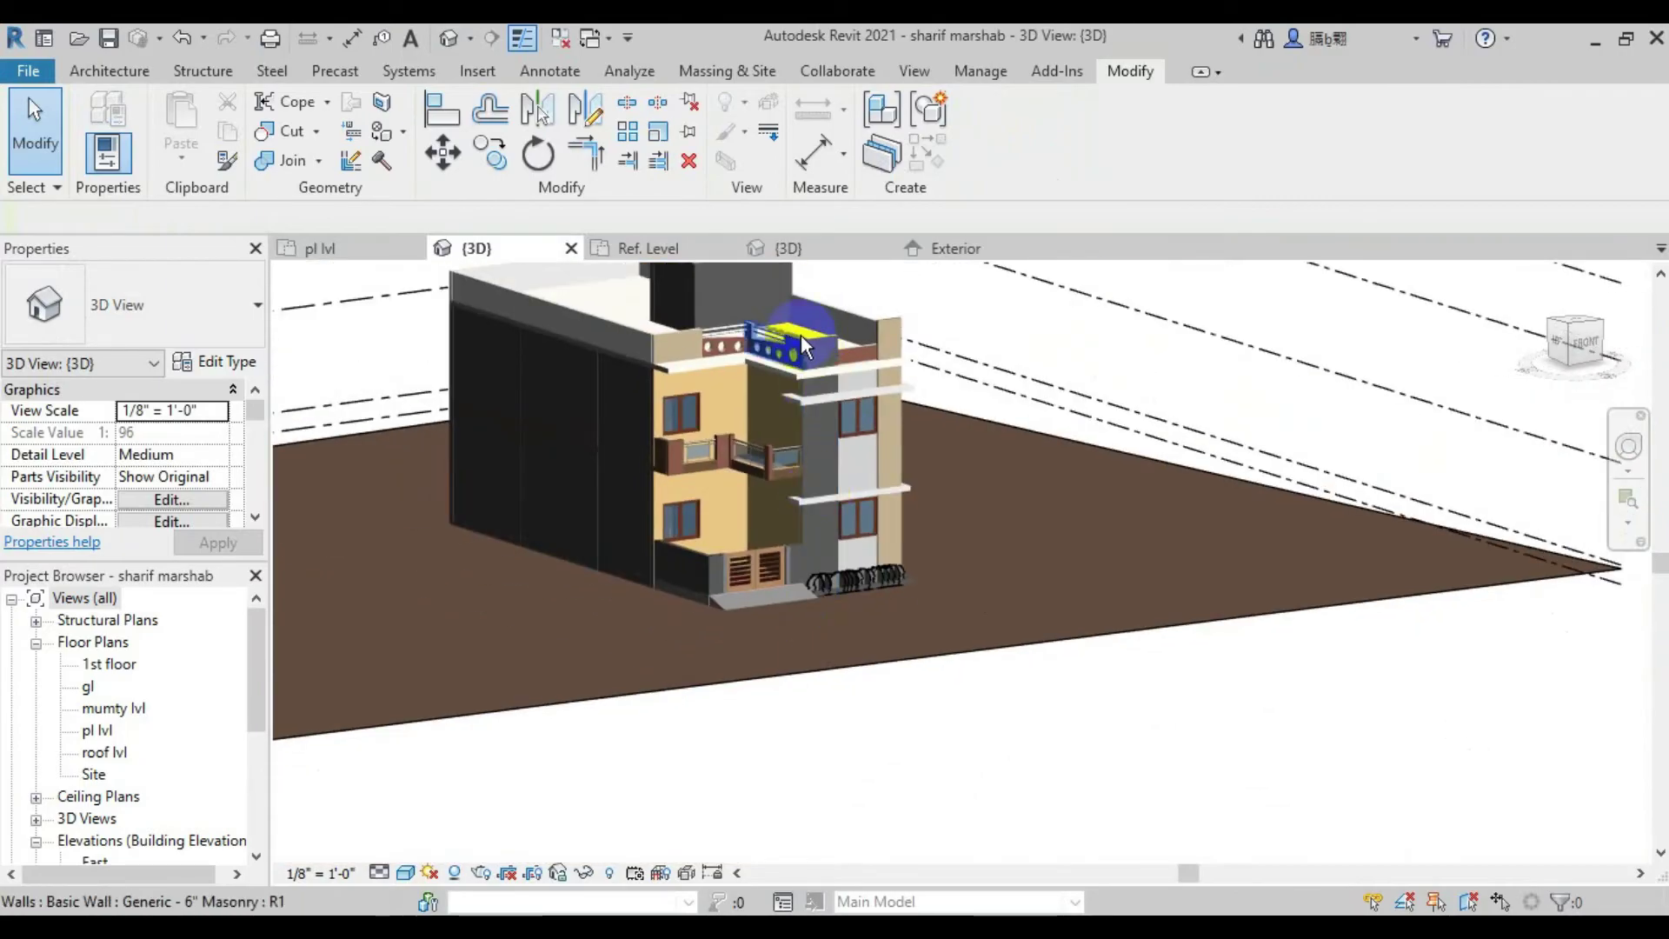
{"action": "scroll", "coordinate": [714, 306], "scroll_direction": "up", "scroll_amount": 2}
{"action": "middle_click_drag", "start_coordinate": [715, 306], "coordinate": [924, 417], "text": "shift"}
{"action": "scroll", "coordinate": [827, 607], "scroll_direction": "up", "scroll_amount": 2}
{"action": "mouse_move", "coordinate": [828, 606]}
{"action": "middle_mouse_down", "text": "shift"}
{"action": "mouse_move", "coordinate": [807, 523]}
{"action": "mouse_move", "coordinate": [770, 535]}
{"action": "middle_mouse_up", "text": "shift"}
{"action": "scroll", "coordinate": [728, 530], "scroll_direction": "up", "scroll_amount": 2}
{"action": "scroll", "coordinate": [770, 534], "scroll_direction": "up", "scroll_amount": 2}
Return to the pl lvl plan, close the extra 3D tab, and open 3D View 2
{"action": "left_click", "coordinate": [417, 247]}
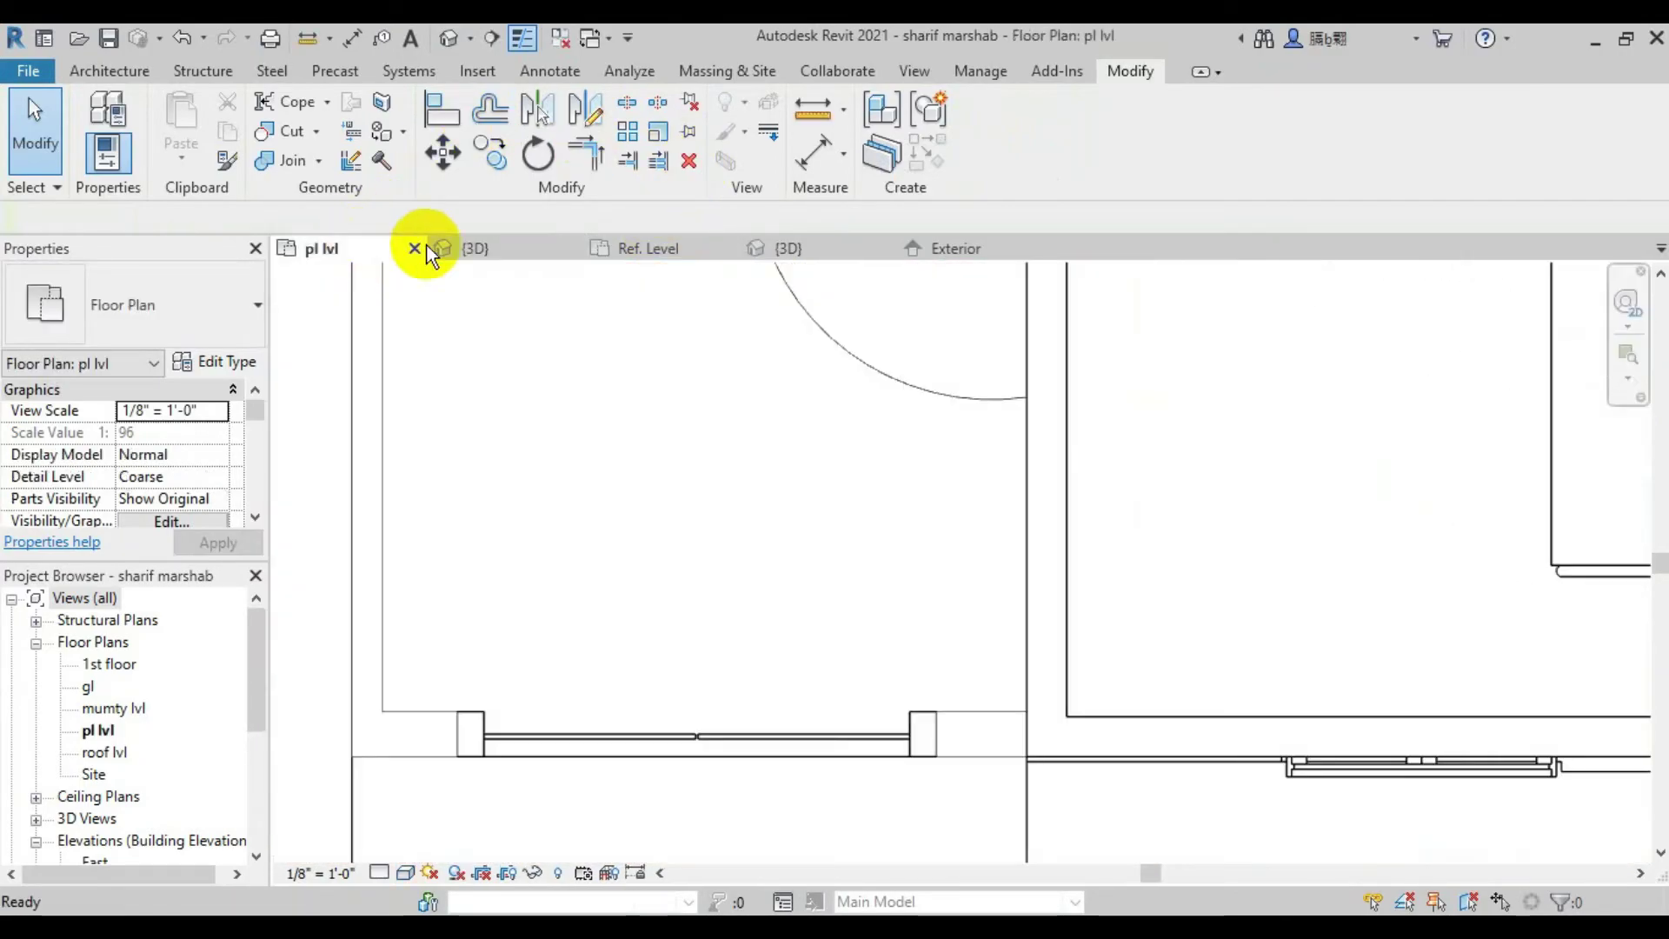
{"action": "left_click", "coordinate": [867, 249]}
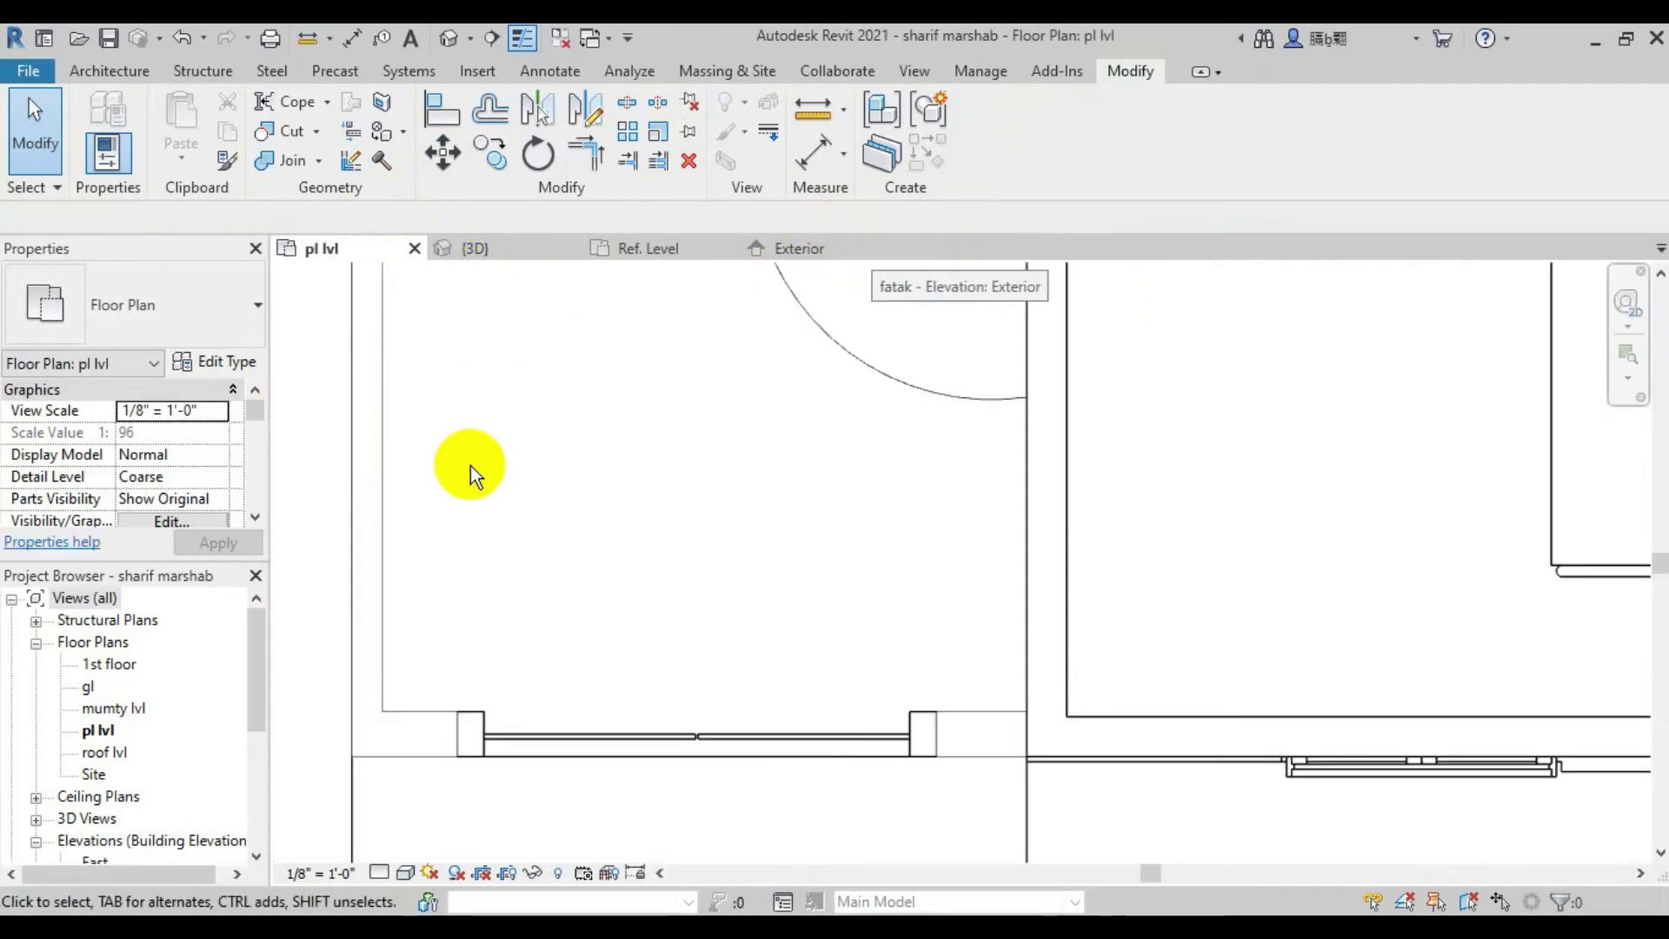
{"action": "scroll", "coordinate": [157, 522], "scroll_direction": "down", "scroll_amount": 5}
{"action": "scroll", "coordinate": [179, 466], "scroll_direction": "down", "scroll_amount": 3}
{"action": "scroll", "coordinate": [168, 691], "scroll_direction": "down", "scroll_amount": 3}
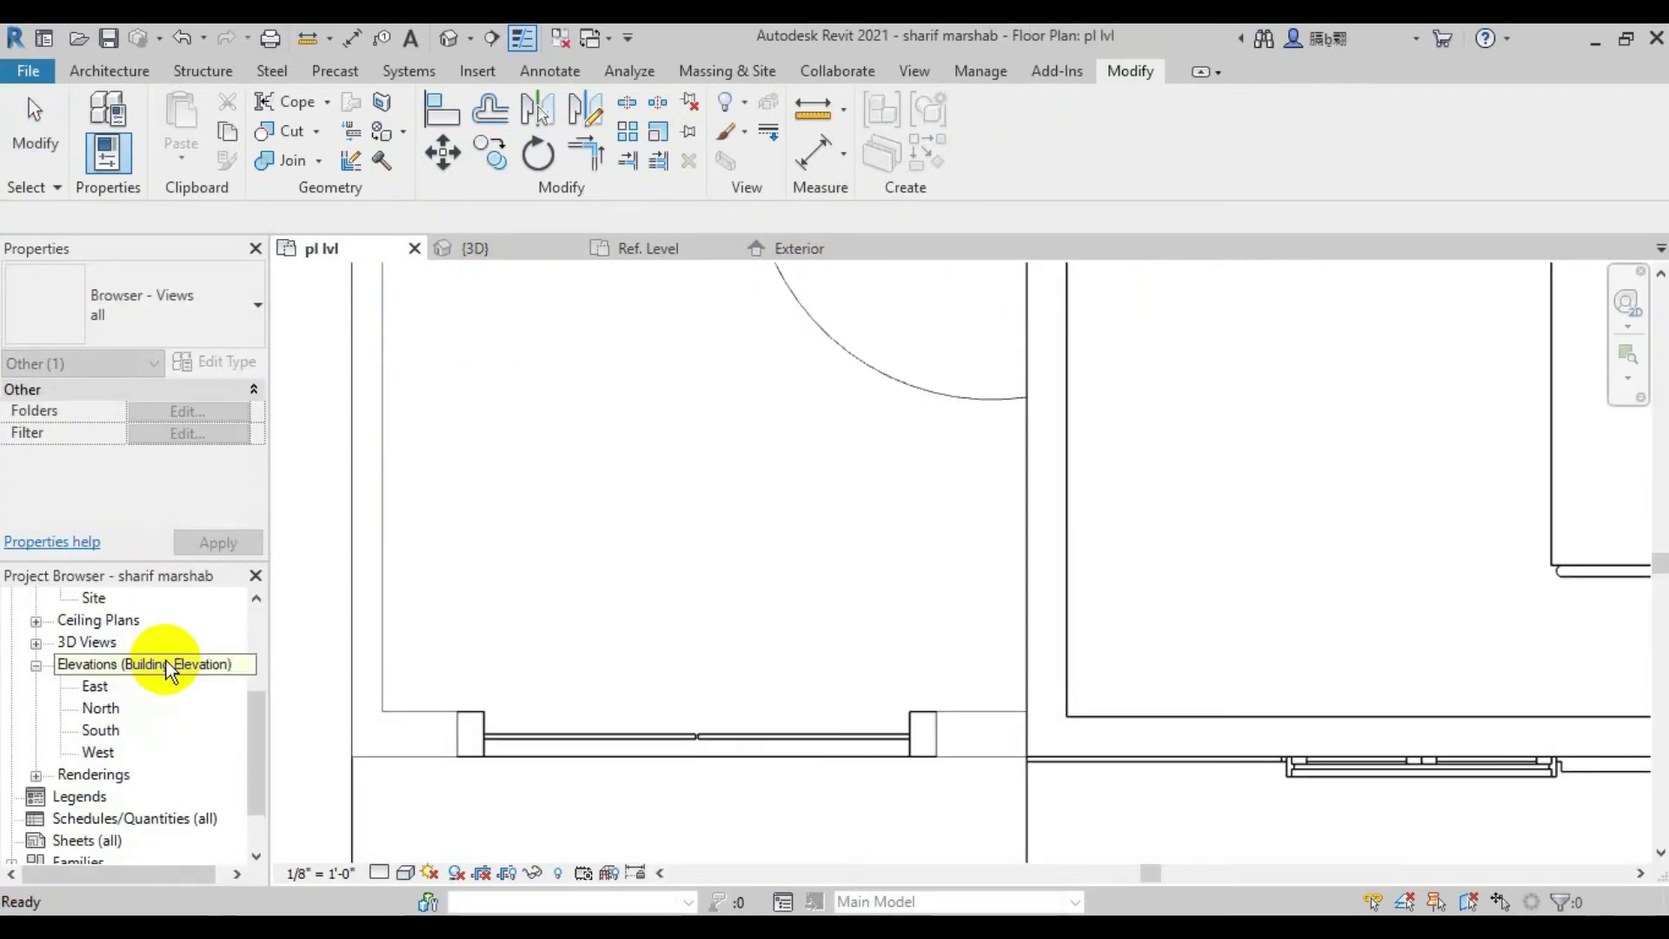
{"action": "scroll", "coordinate": [156, 664], "scroll_direction": "down", "scroll_amount": 1}
{"action": "scroll", "coordinate": [104, 685], "scroll_direction": "up", "scroll_amount": 1}
{"action": "scroll", "coordinate": [99, 678], "scroll_direction": "up", "scroll_amount": 1}
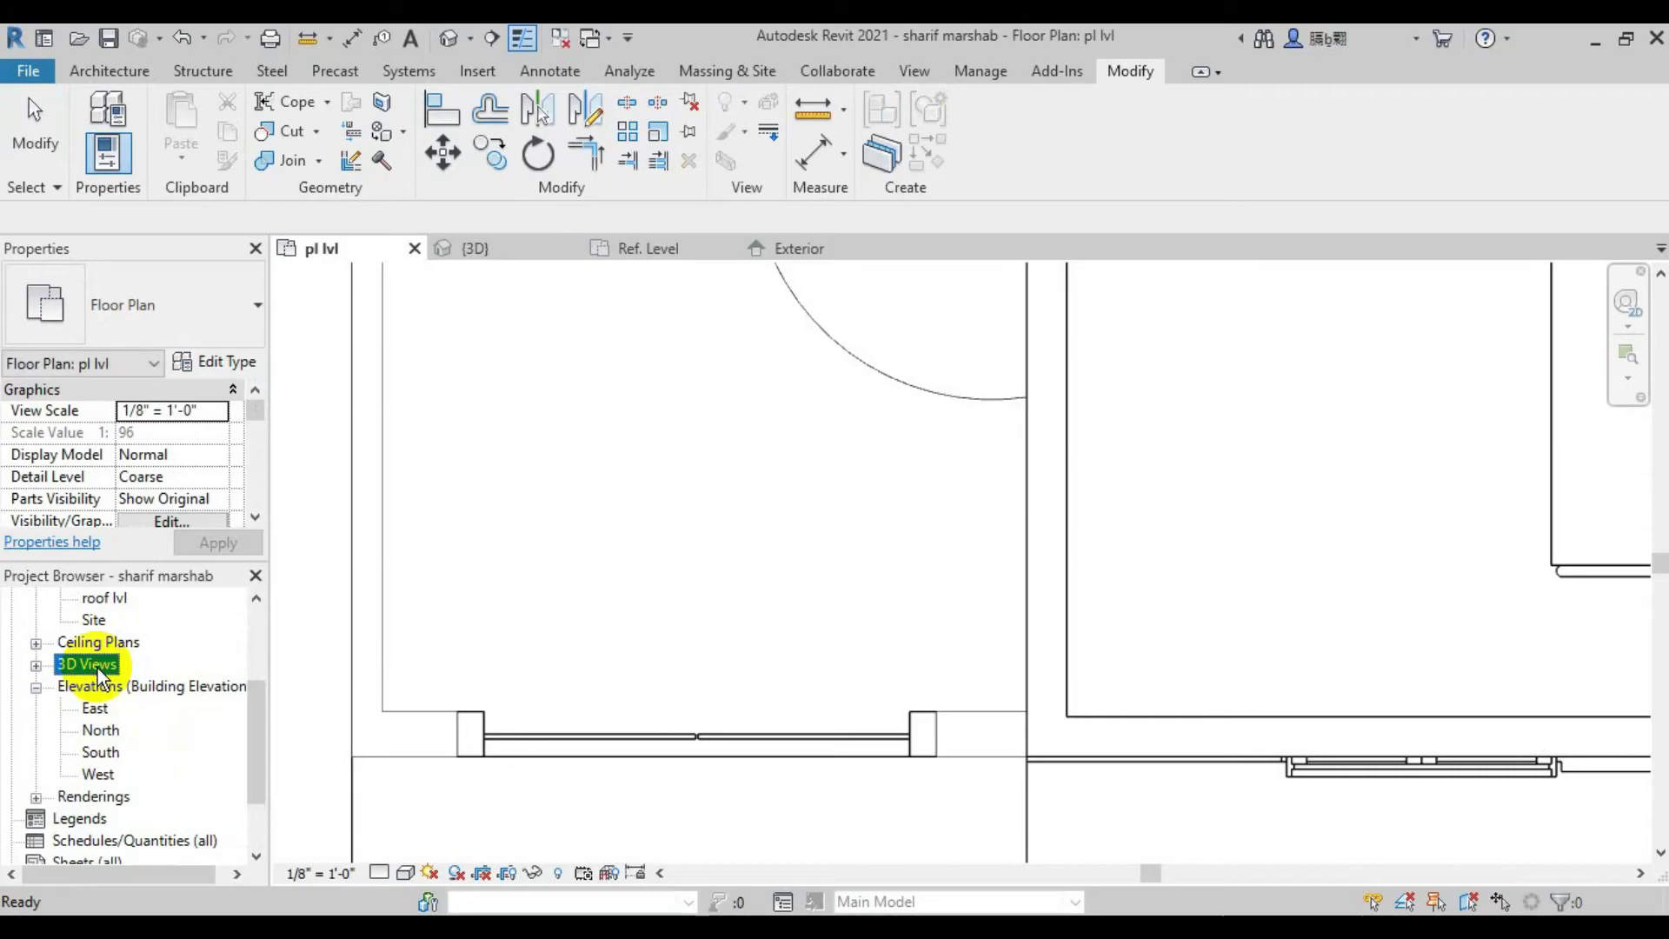
{"action": "left_click", "coordinate": [36, 664]}
{"action": "double_click", "coordinate": [116, 708]}
Open 3D View 1 of the exterior and bring up the Rendering settings
{"action": "double_click", "coordinate": [107, 686]}
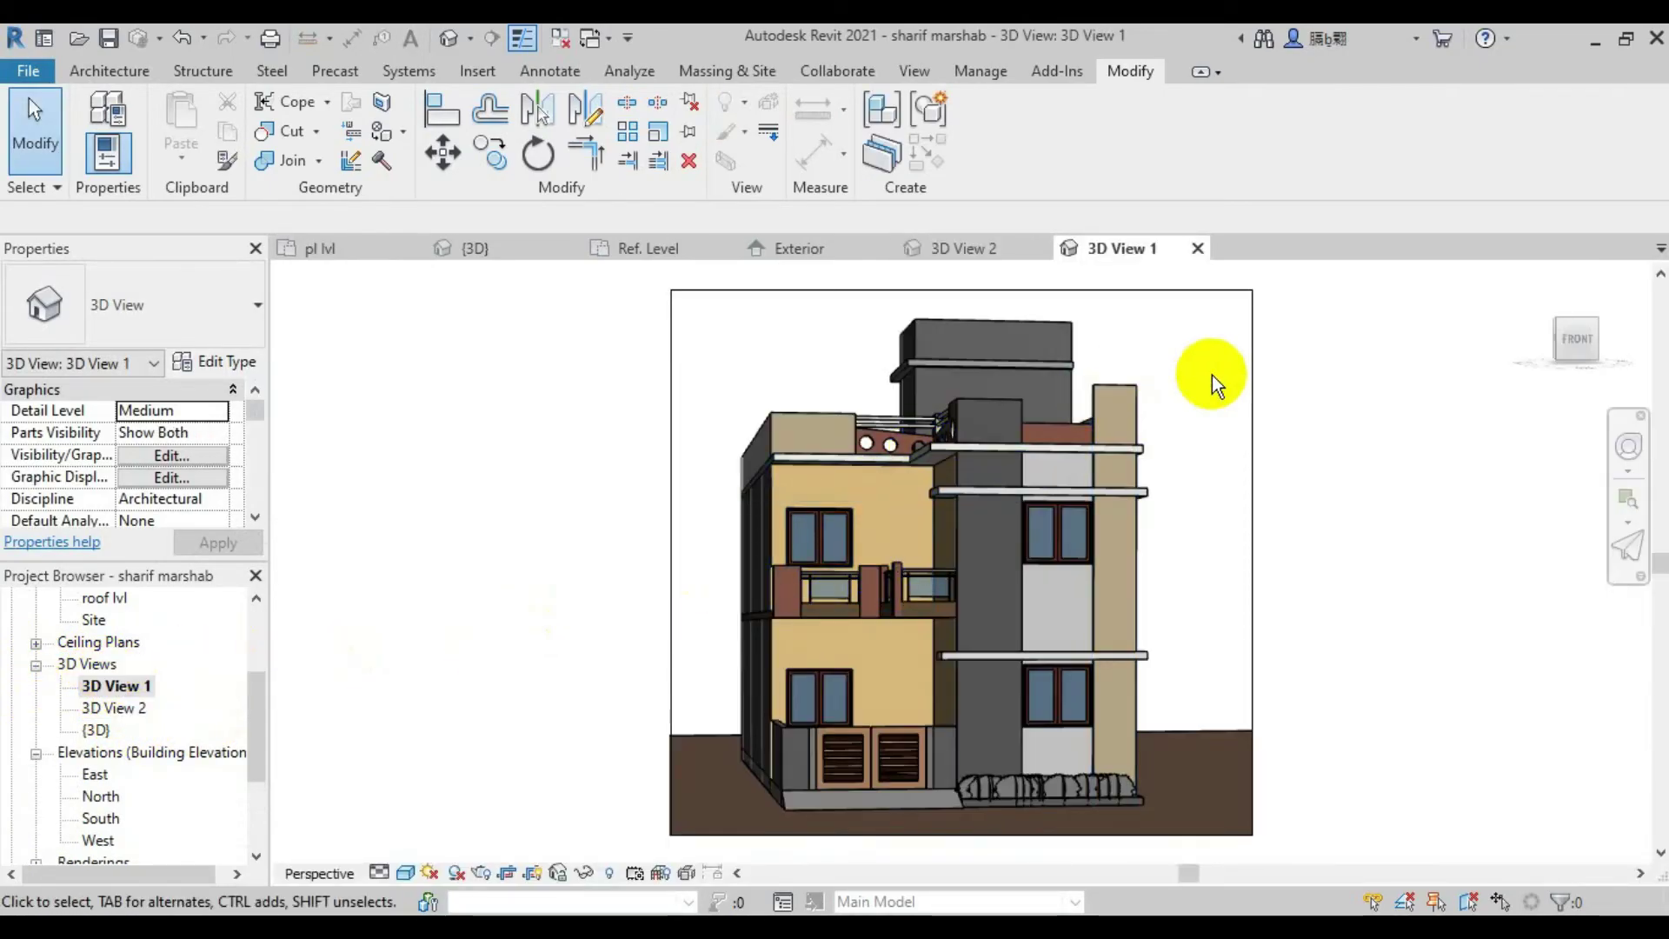
{"action": "key", "text": "r"}
{"action": "key", "text": "r"}
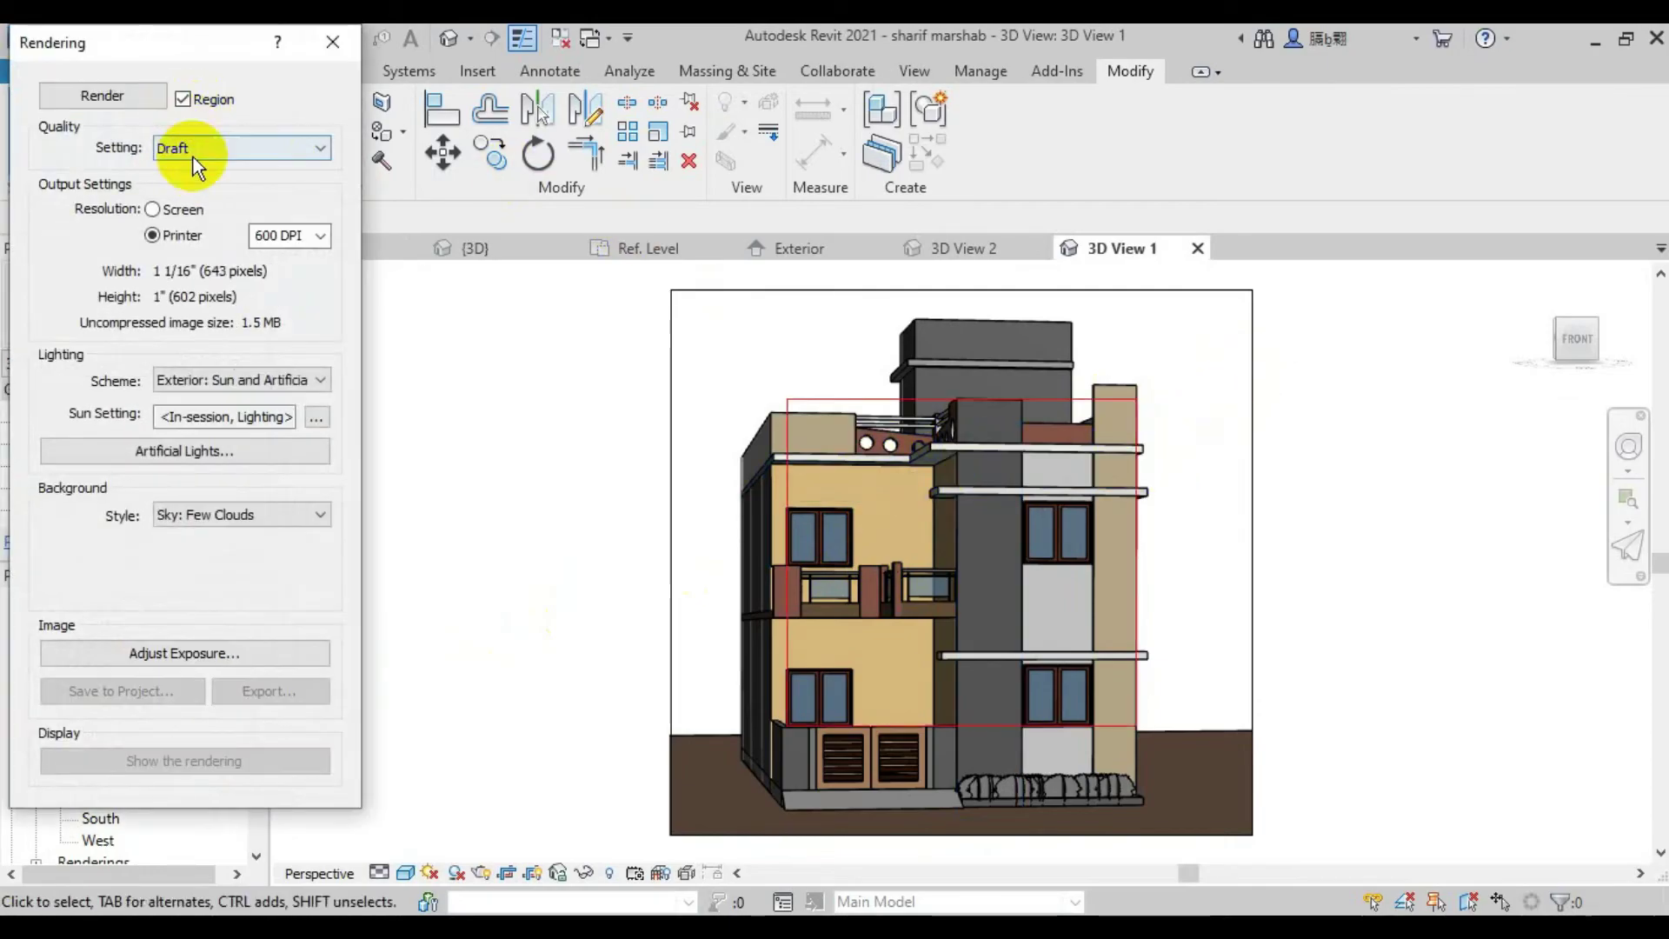